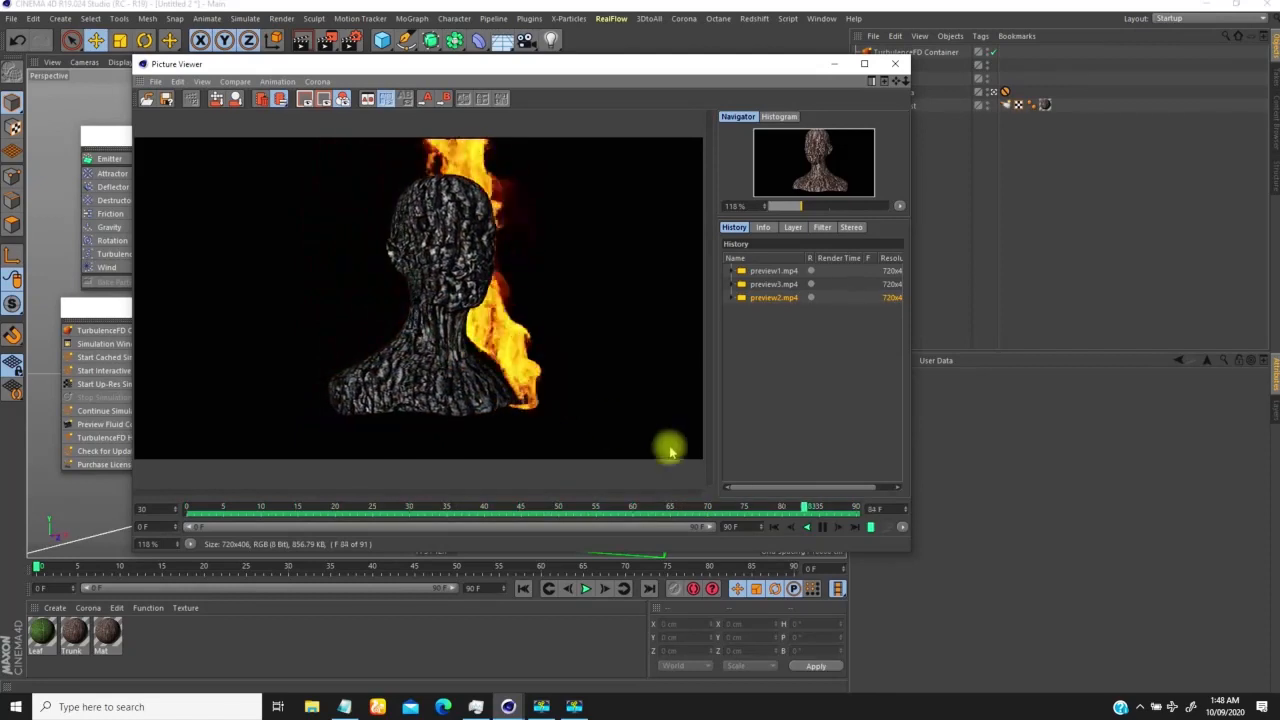
Stop the preview2.mp4 playback, return it to the first frame and minimize the Picture Viewer
click(822, 527)
click(773, 527)
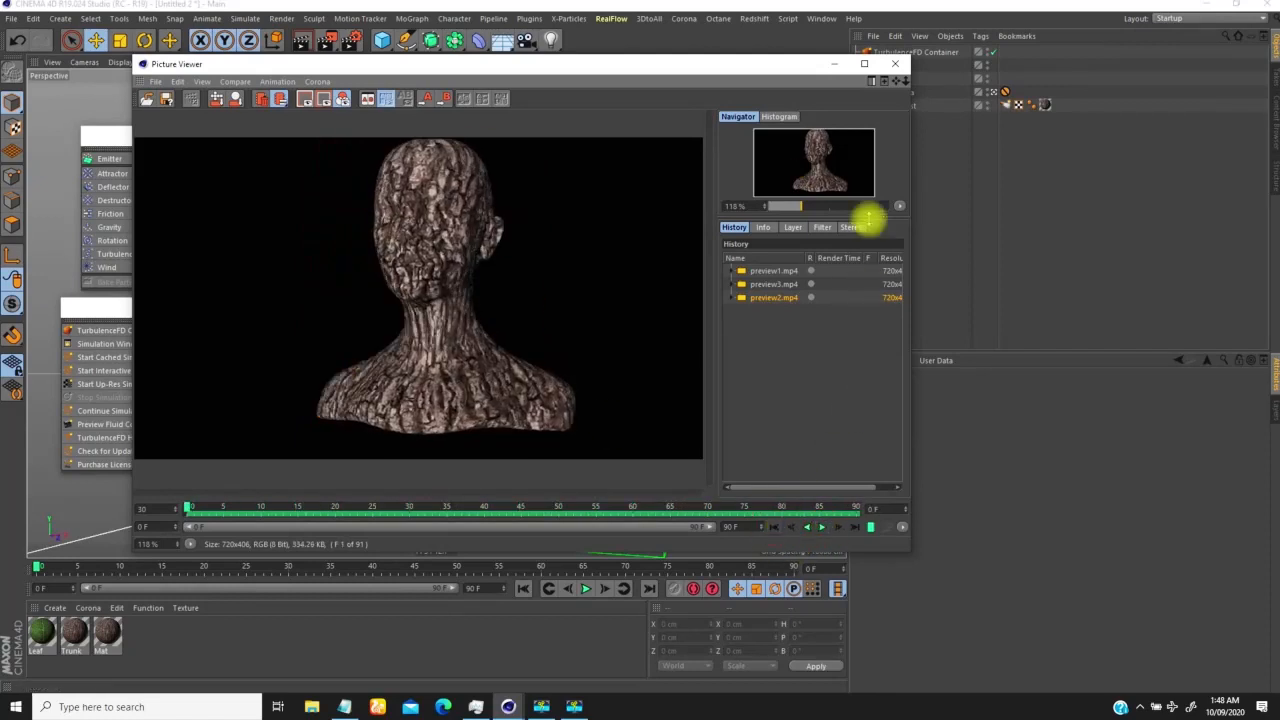
click(834, 63)
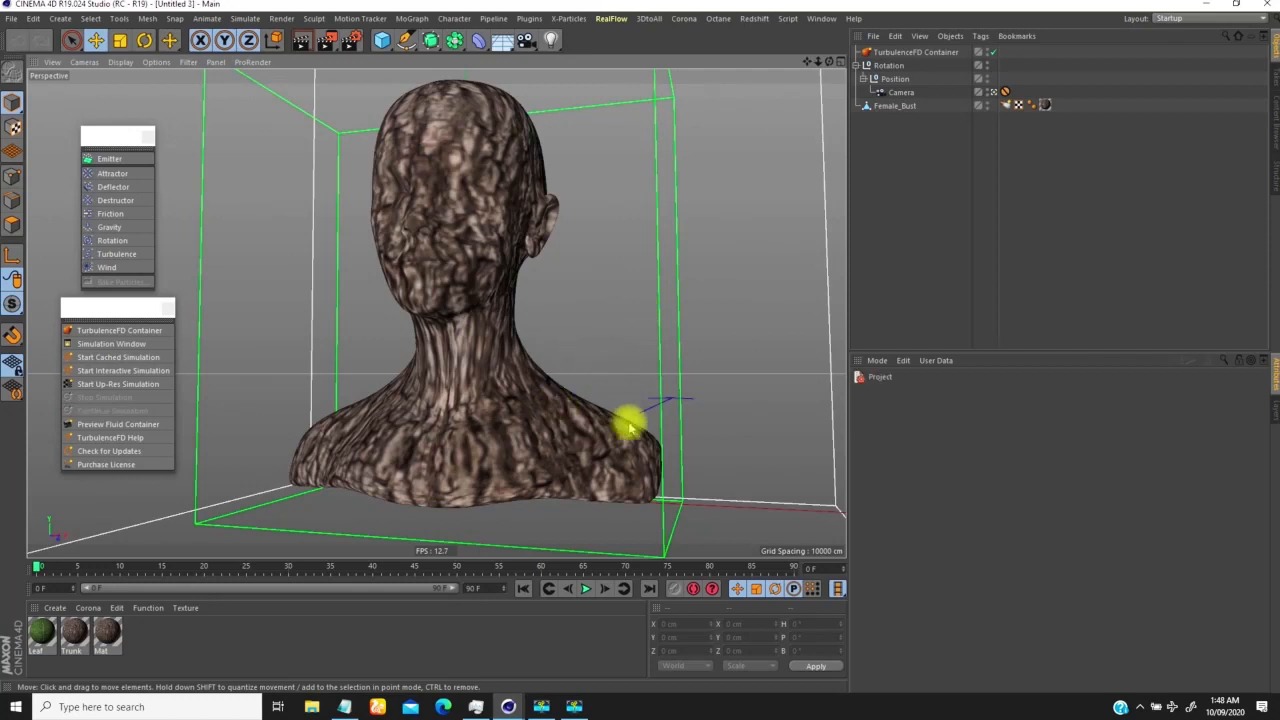
Create a new empty project and close the floating particle palette
key(ctrl+n)
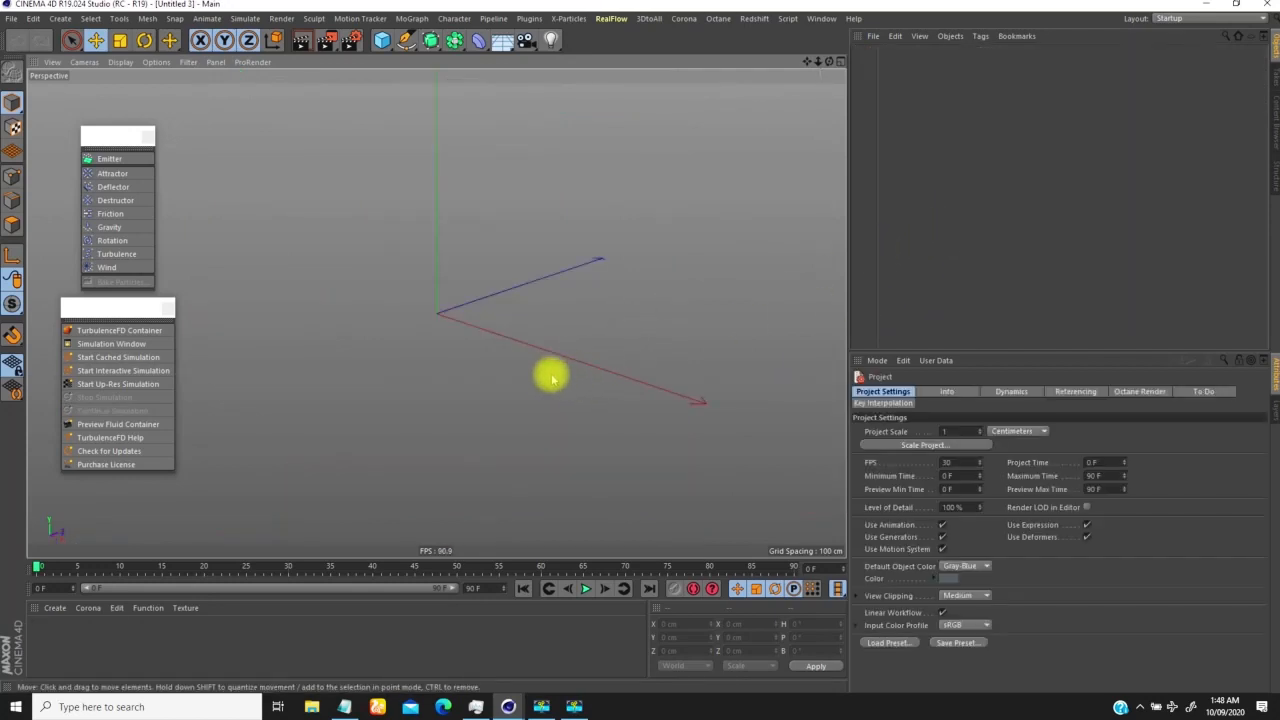
scroll(524, 387, down, 1)
alt+middle_drag(523, 374, 545, 372)
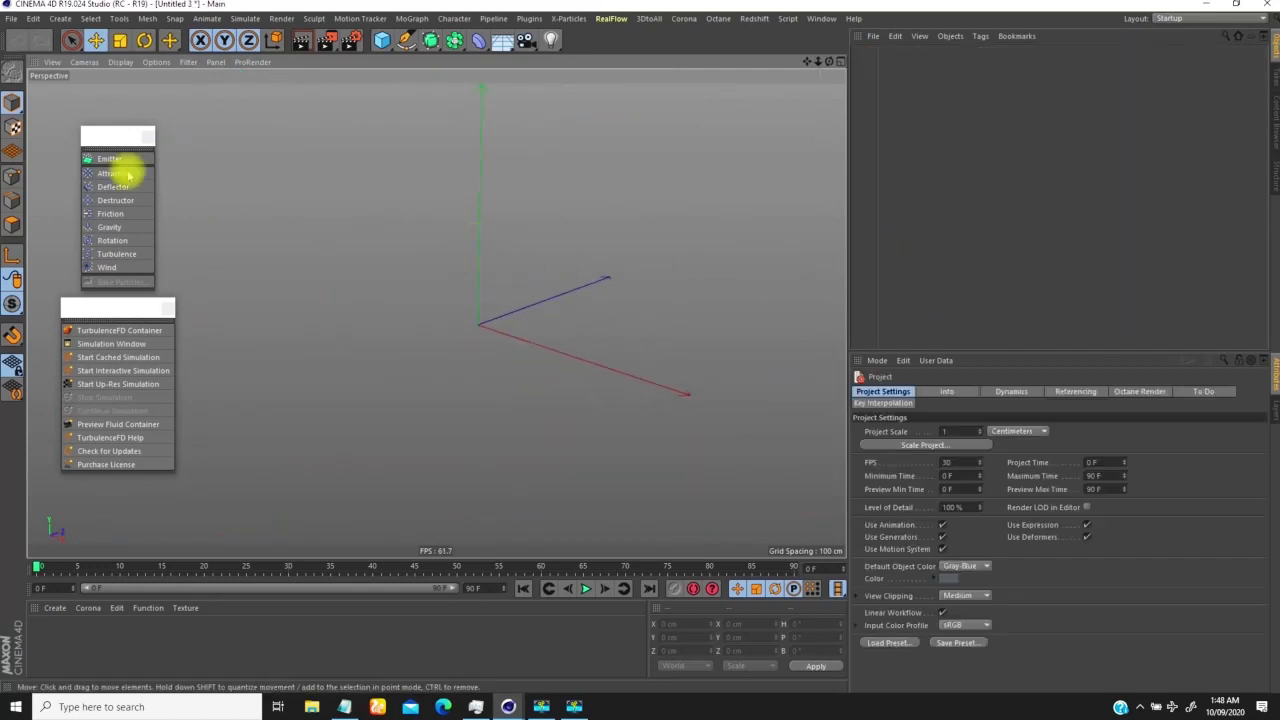
click(147, 136)
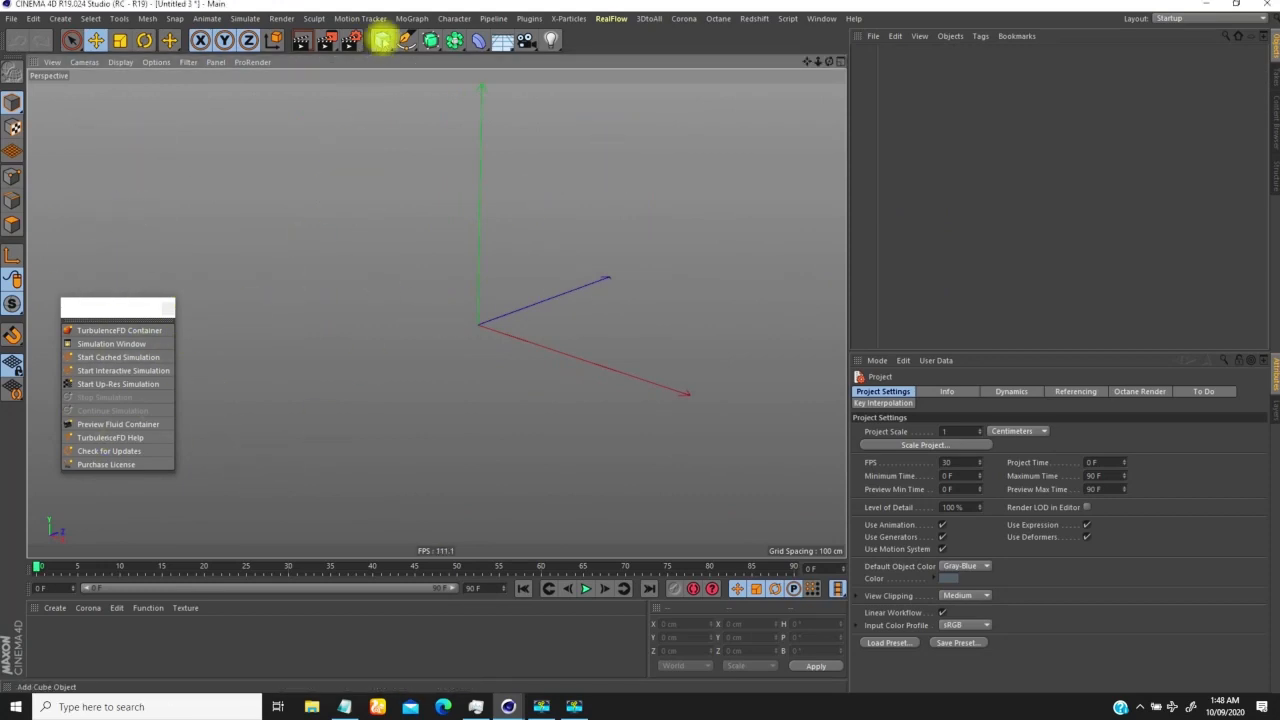
Add a sphere to the scene and enlarge its radius to about 117 cm
click(383, 40)
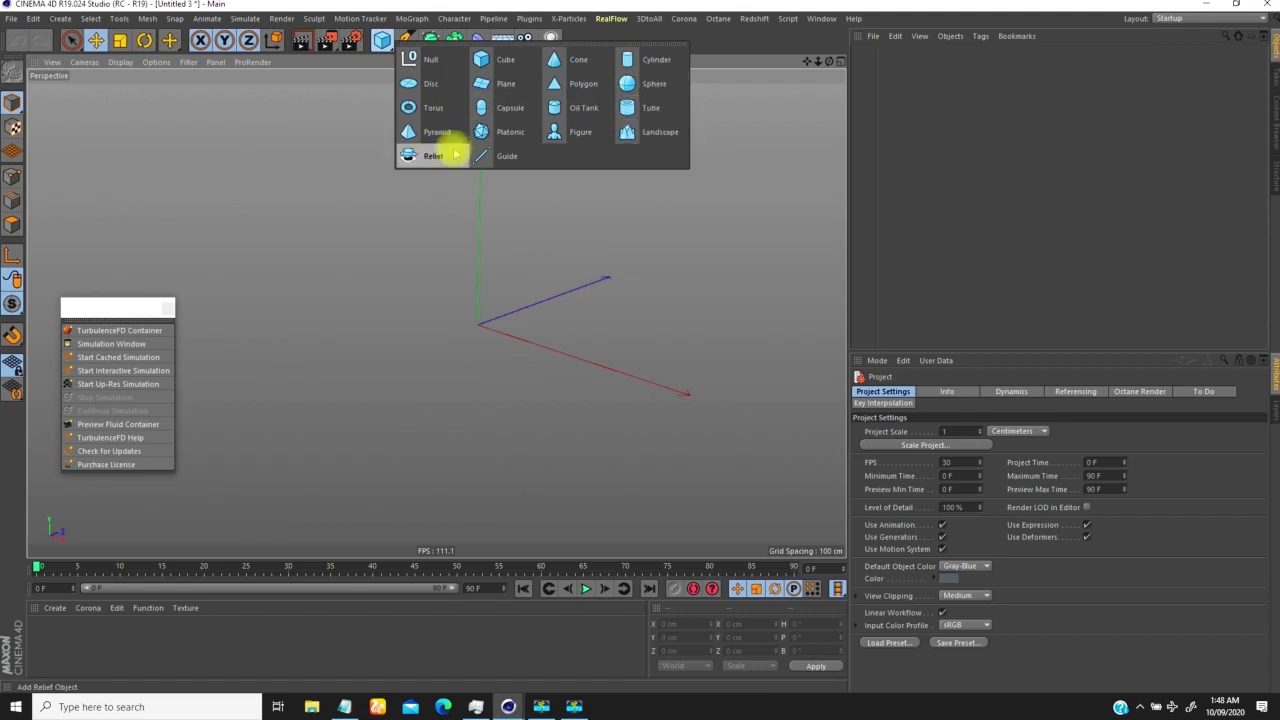
click(668, 84)
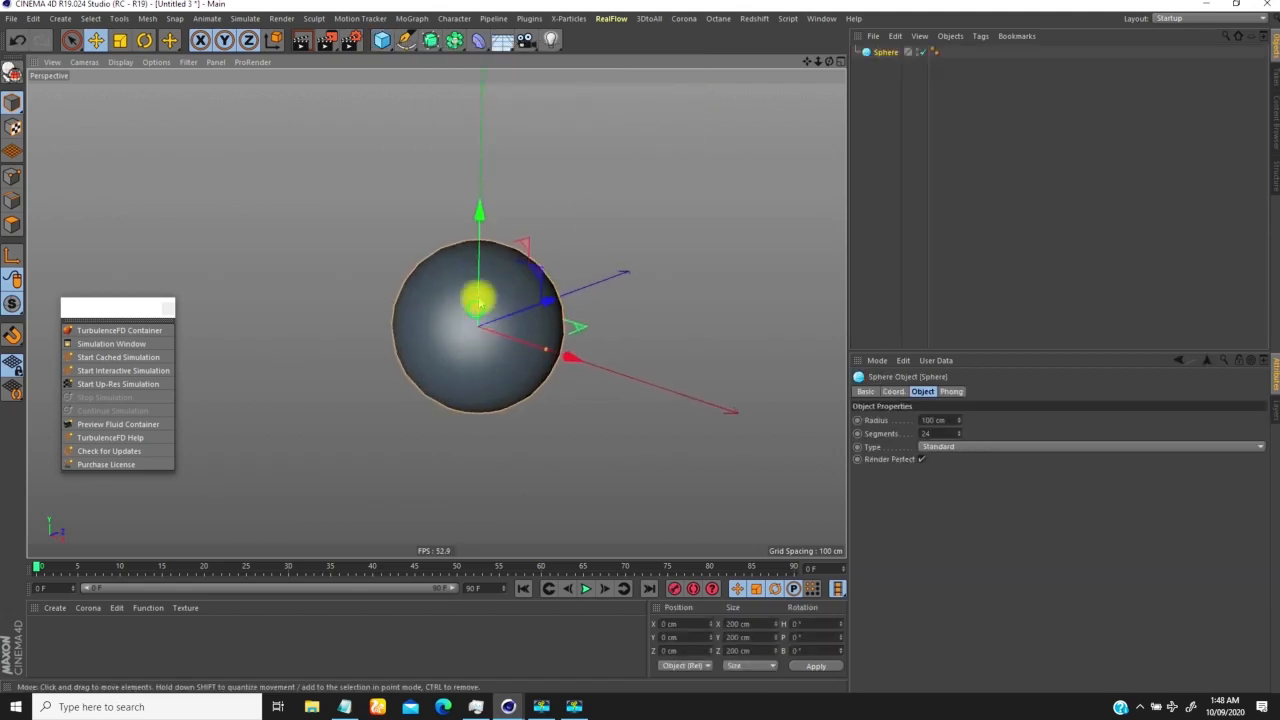
alt+right_drag(477, 317, 437, 311)
alt+middle_drag(437, 311, 483, 269)
mouse_move(466, 321)
alt+mouse_down()
mouse_move(477, 271)
mouse_move(487, 325)
alt+mouse_up()
alt+right_drag(471, 342, 442, 416)
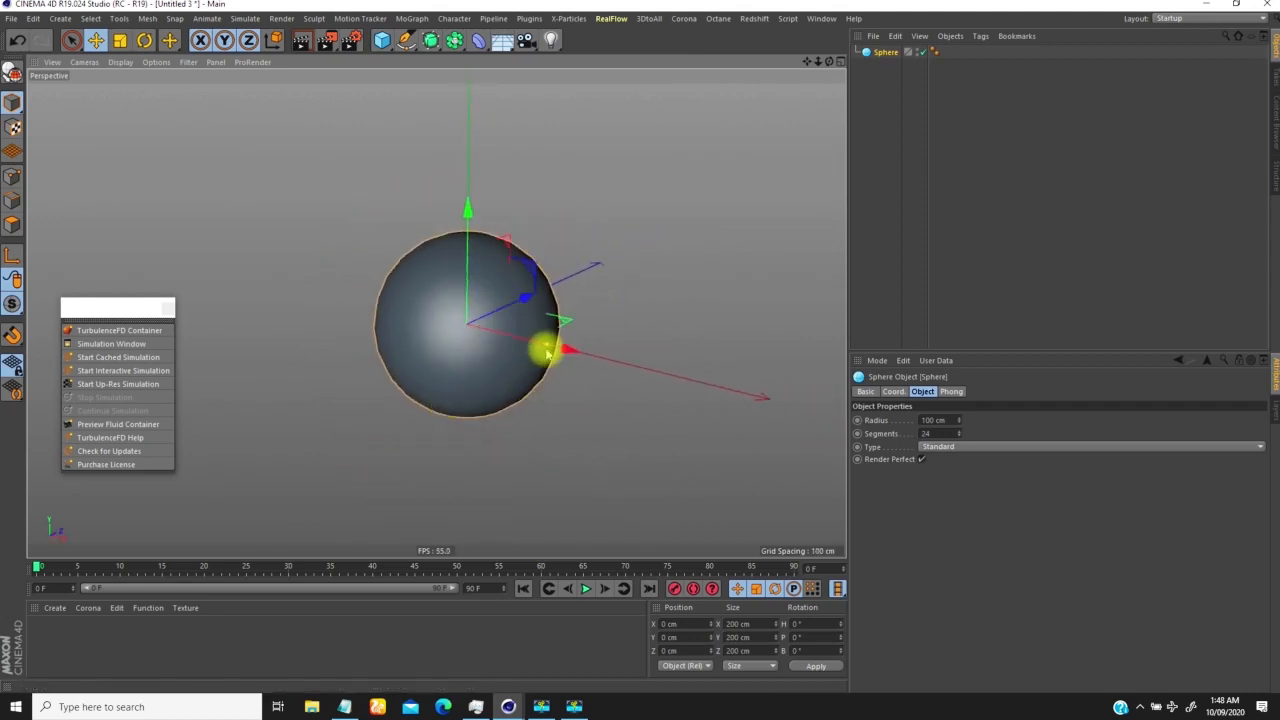
drag(550, 345, 564, 358)
alt+right_drag(546, 350, 560, 302)
alt+middle_drag(530, 311, 586, 312)
alt+right_drag(543, 332, 557, 331)
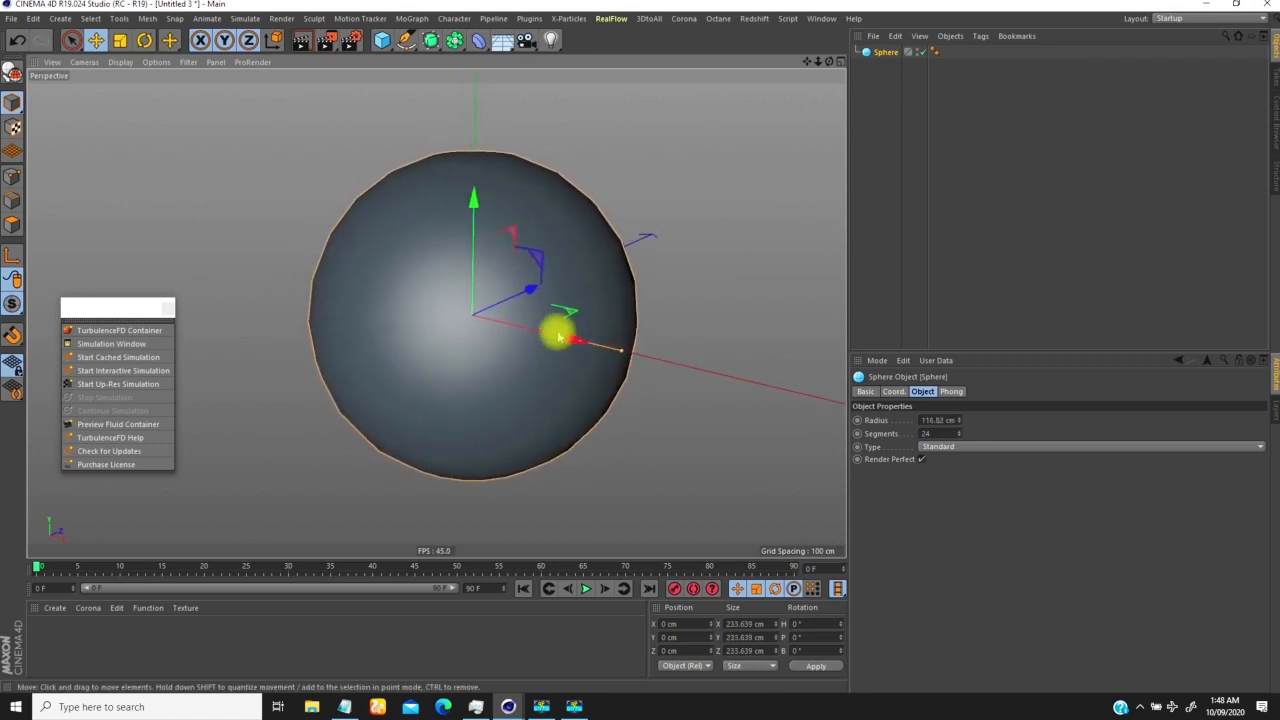
Set the sphere's segments to 64 and display it with Gouraud shading lines
click(938, 433)
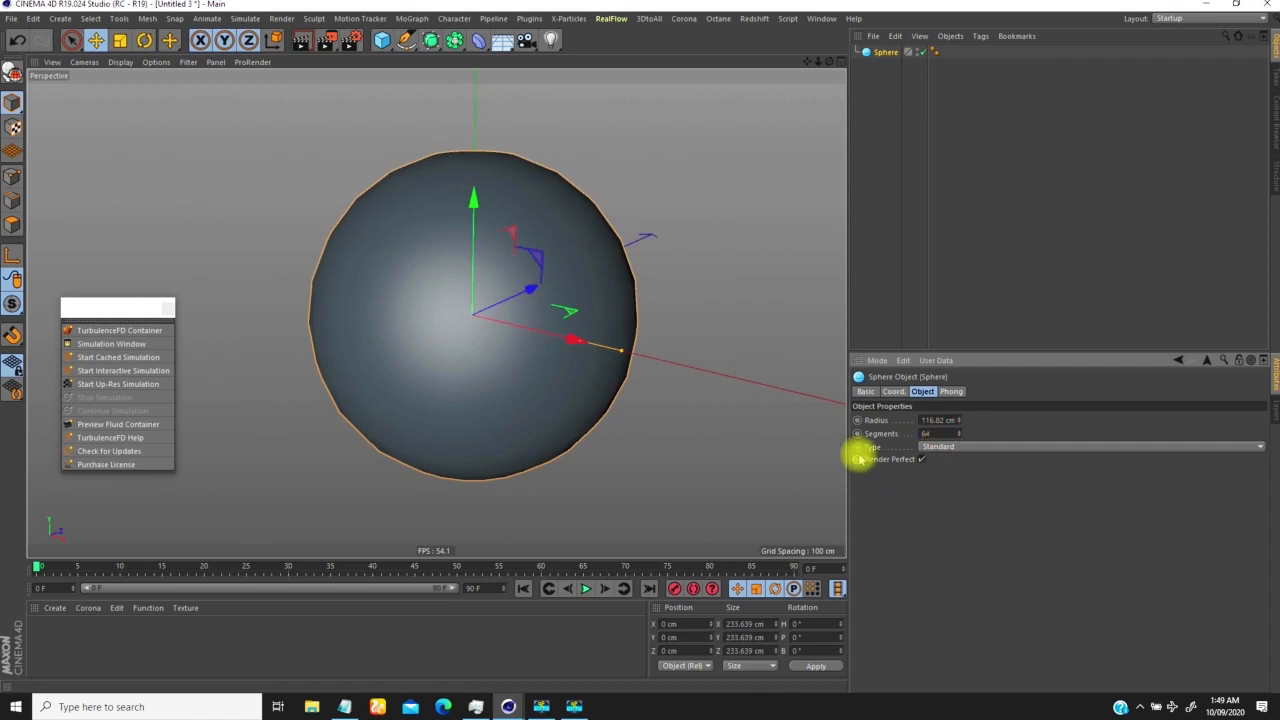
alt+right_drag(500, 329, 462, 285)
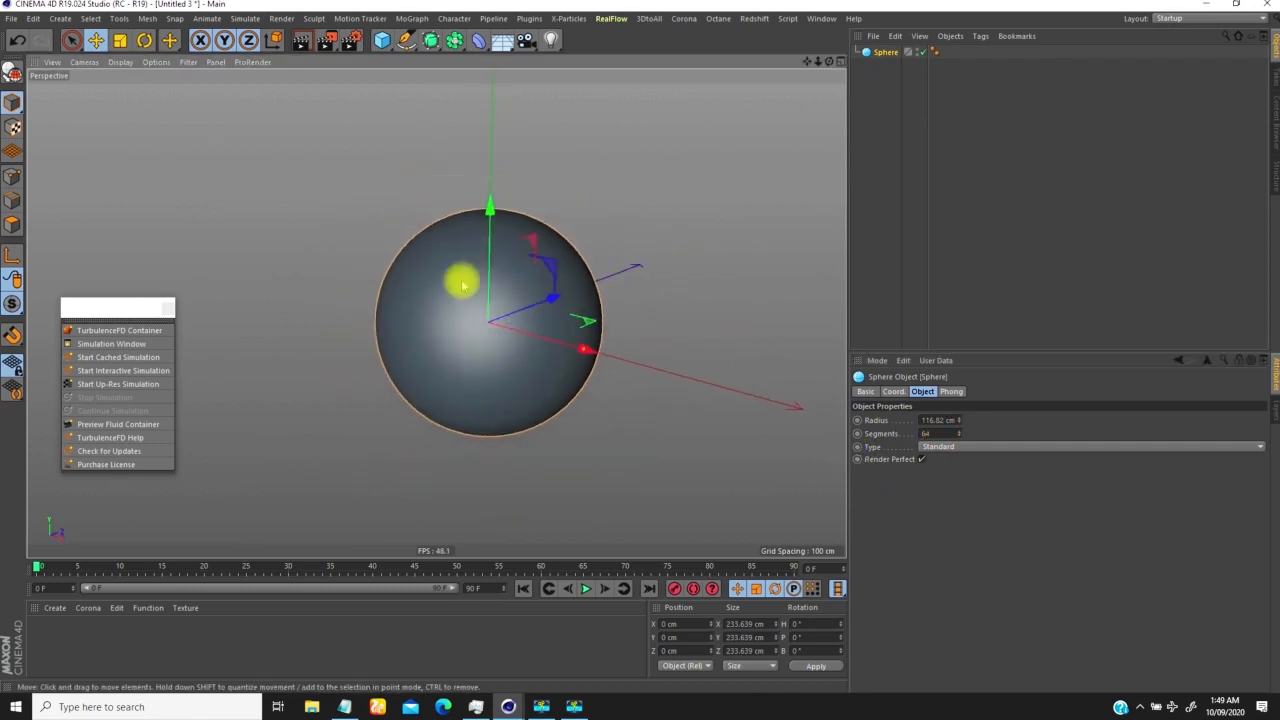
key(n)
key(b)
mouse_move(511, 300)
alt+mouse_down()
mouse_move(468, 327)
mouse_move(466, 371)
mouse_move(463, 343)
mouse_move(477, 349)
mouse_move(458, 262)
mouse_move(498, 268)
alt+mouse_up()
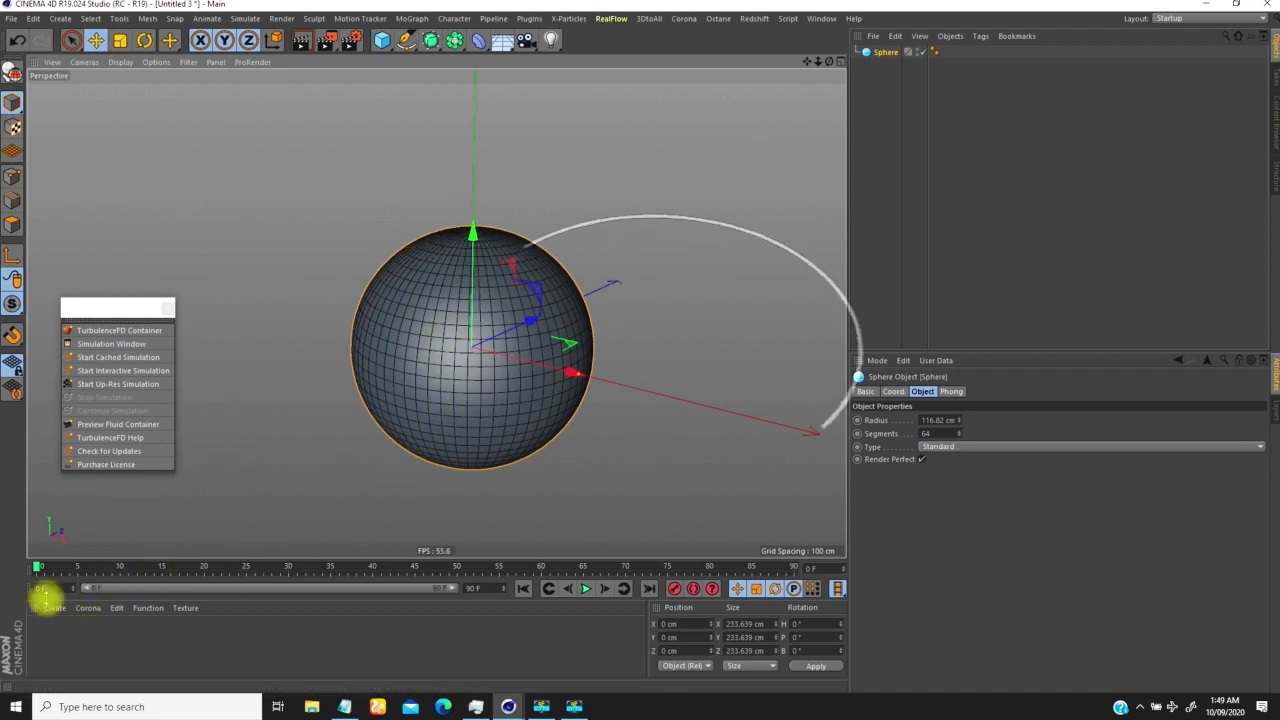
Create a new material and apply it to the sphere
double_click(42, 632)
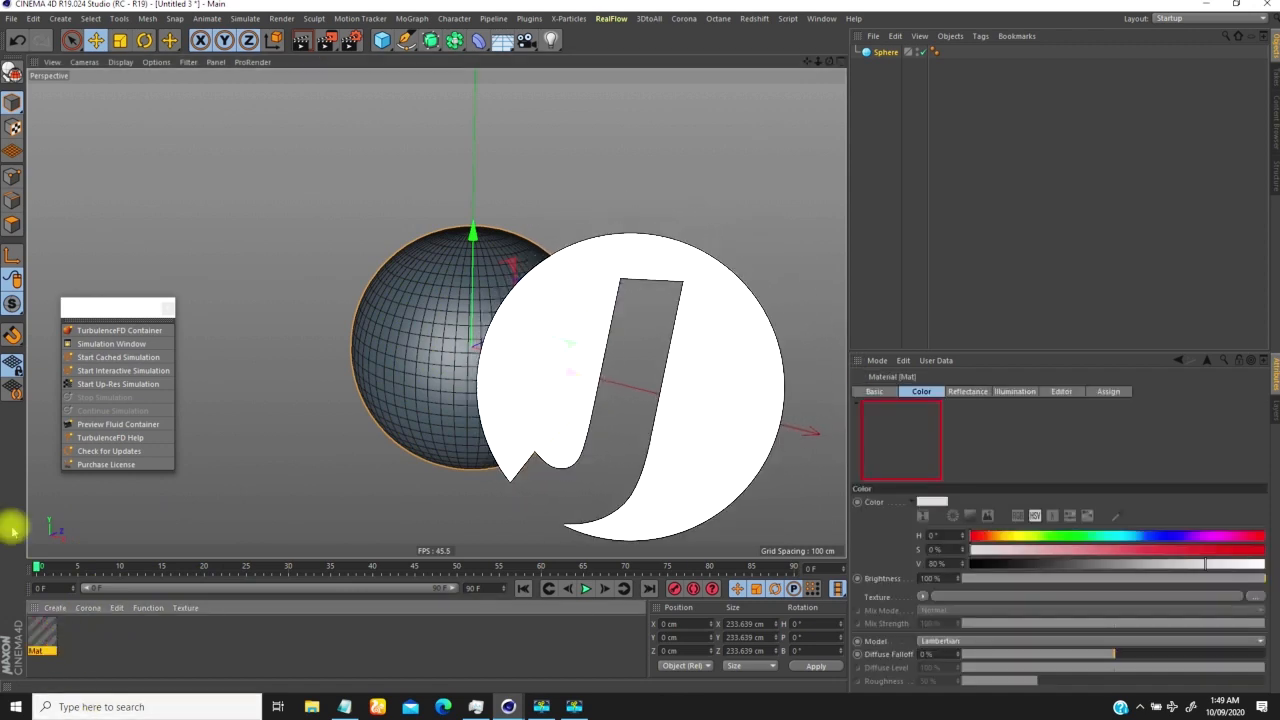
drag(40, 632, 410, 350)
alt+drag(443, 509, 533, 258)
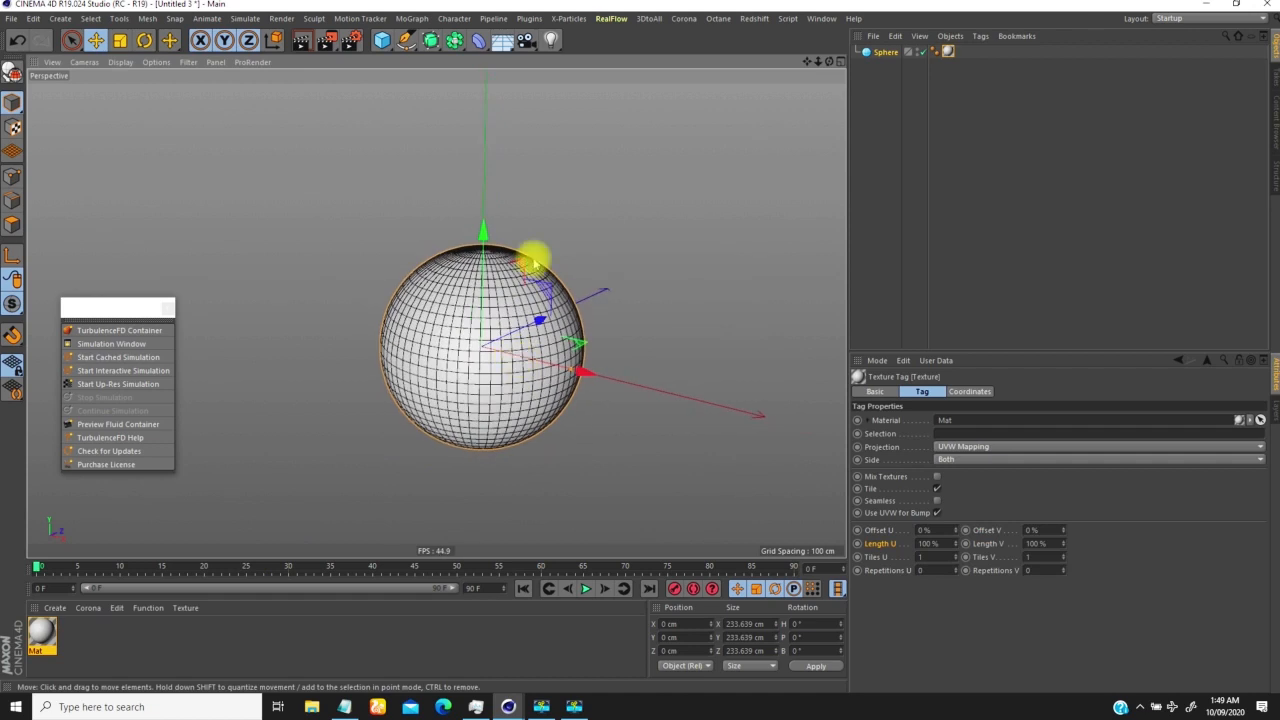
Load a Layer shader as the texture of the material's Color channel and open the shader's settings
double_click(42, 632)
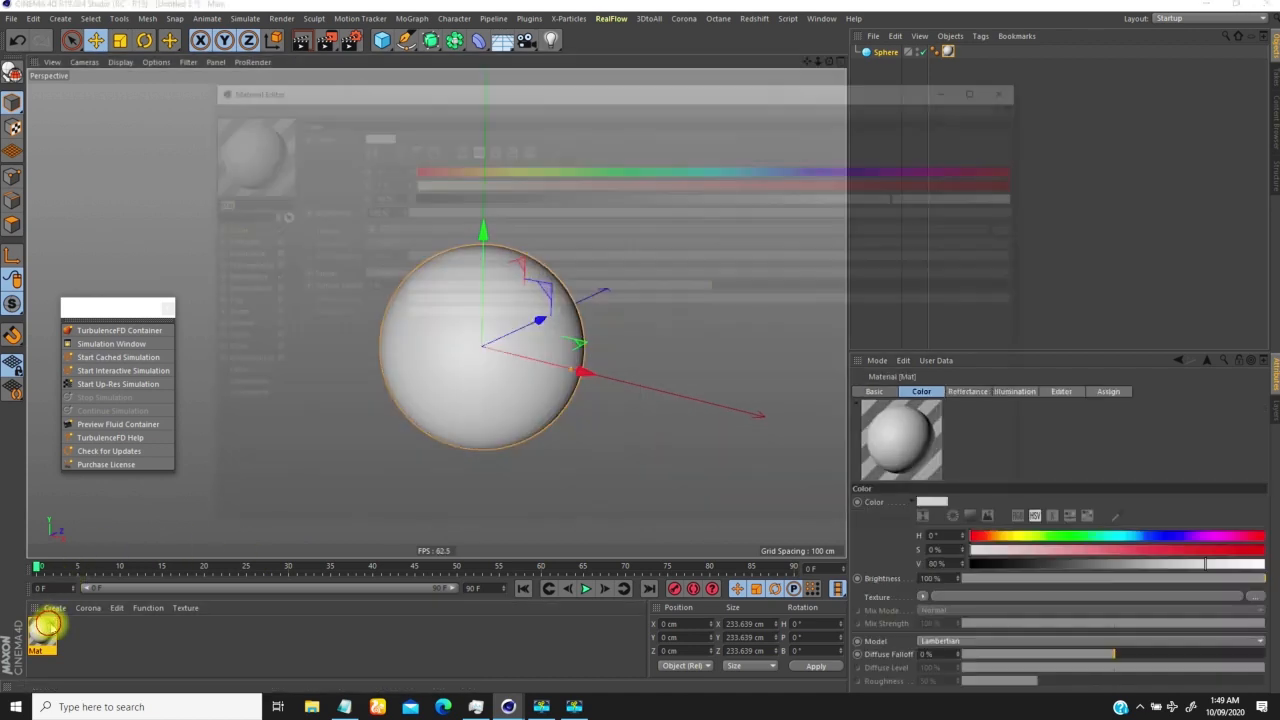
drag(635, 82, 663, 82)
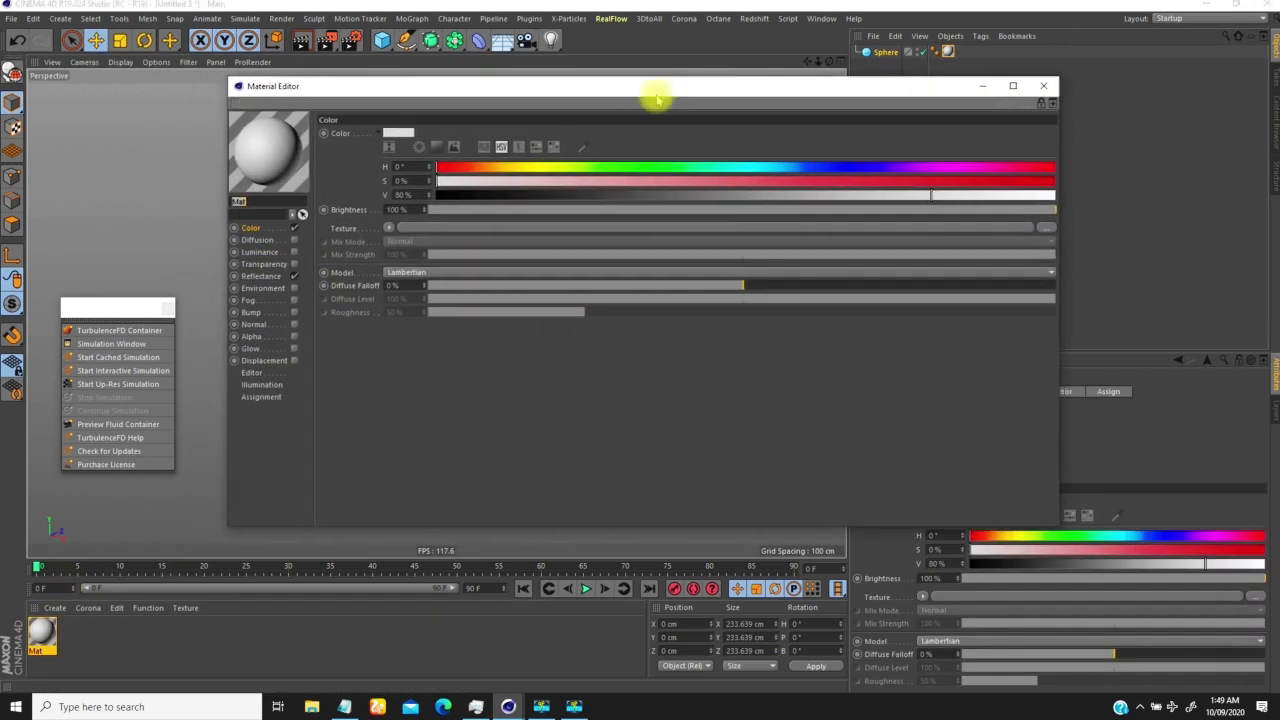
click(389, 228)
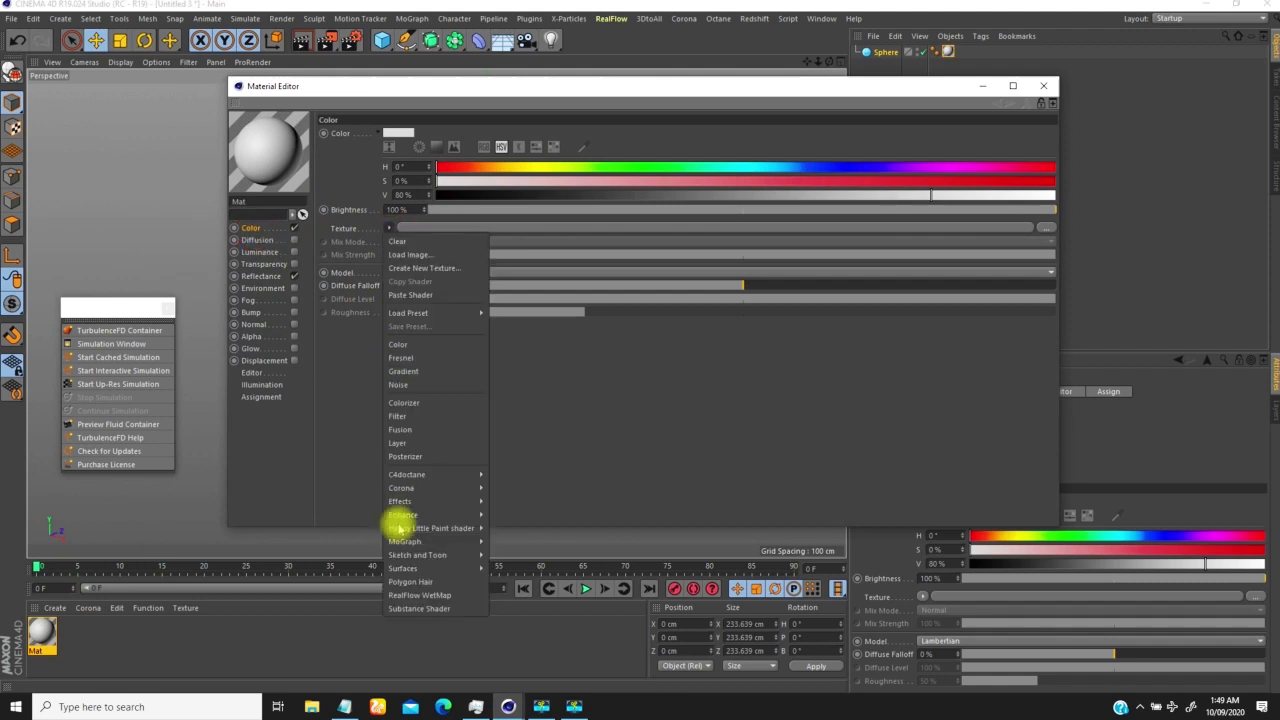
click(400, 443)
click(386, 247)
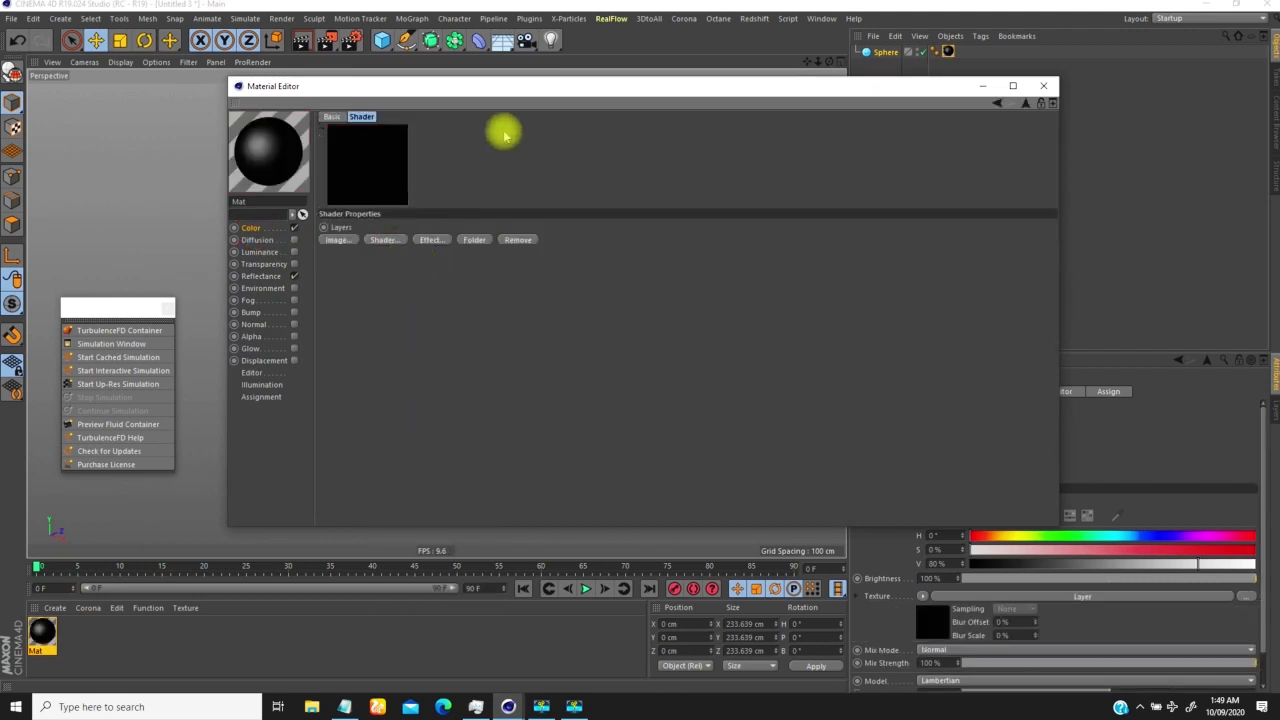
drag(517, 88, 597, 169)
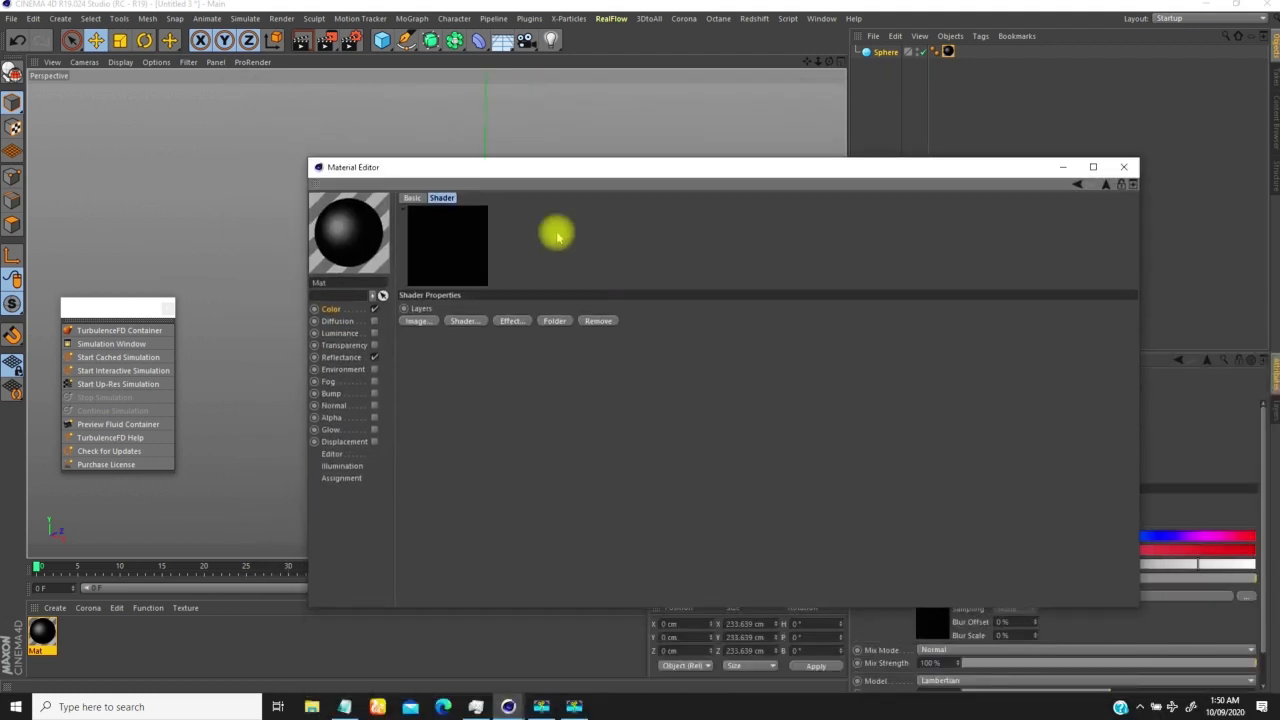
drag(605, 170, 637, 140)
Add two Color shaders to the Layer shader
click(494, 291)
click(543, 322)
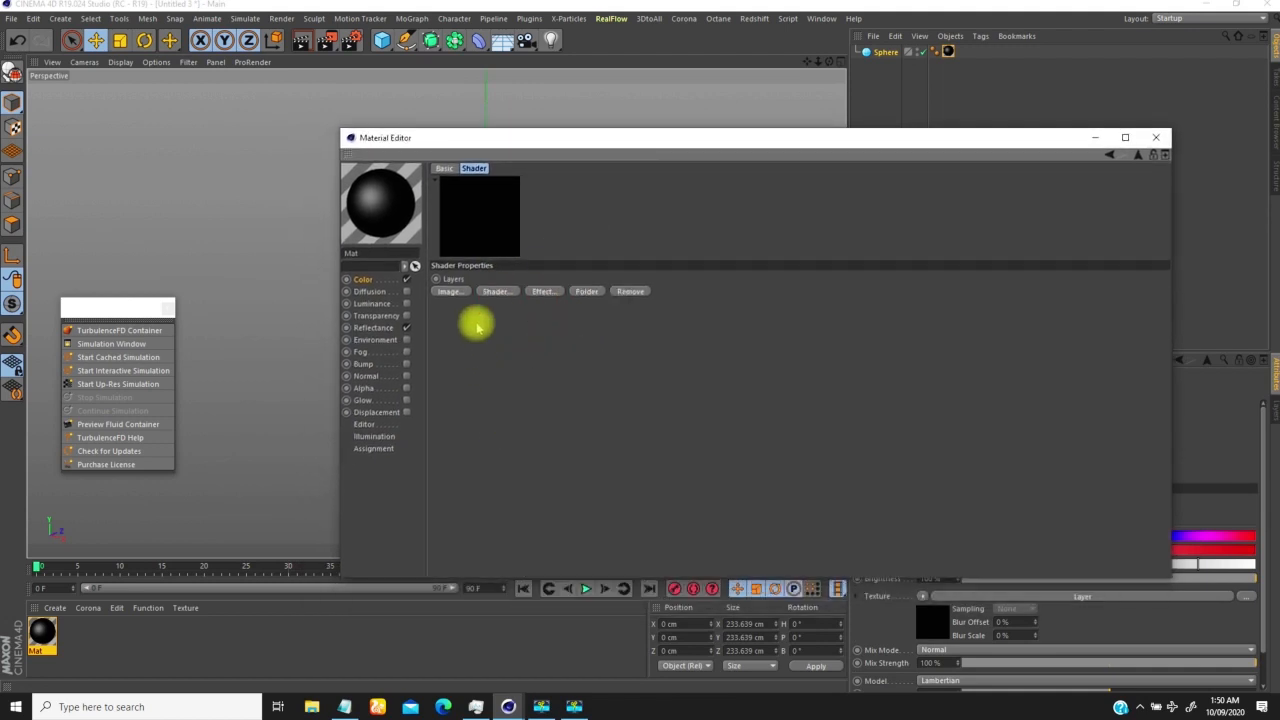
click(506, 306)
click(528, 320)
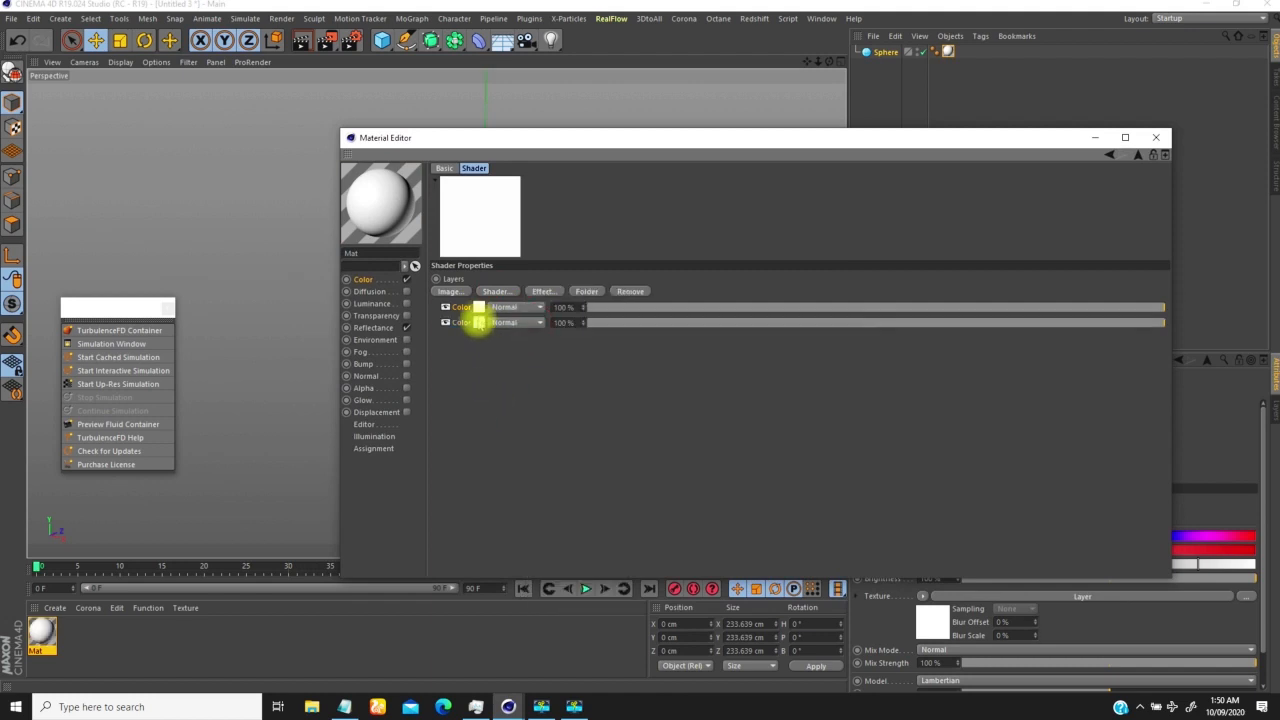
Make the upper Color layer pure red with 100% saturation and return to the layer list
click(479, 307)
drag(1080, 330, 1170, 334)
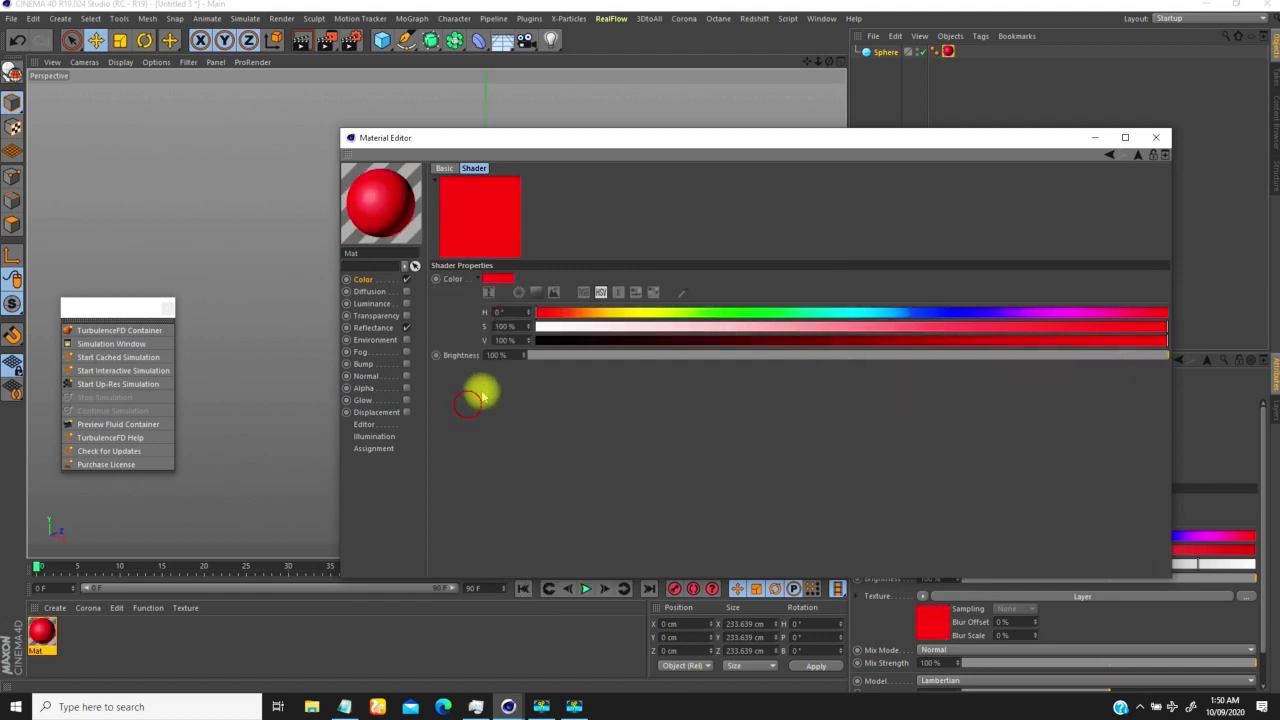
click(1137, 155)
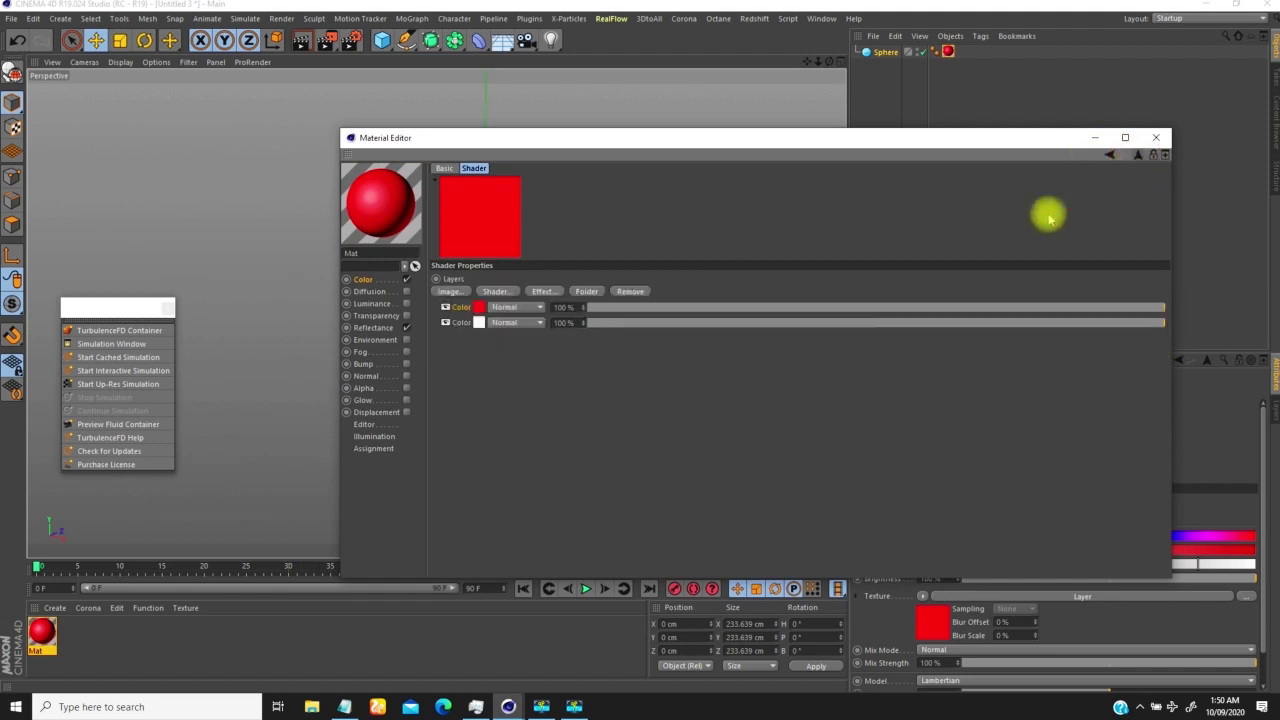
Make the lower Color layer dark grey with a brightness value (V) of 38% and return to the layer list
click(480, 322)
click(803, 340)
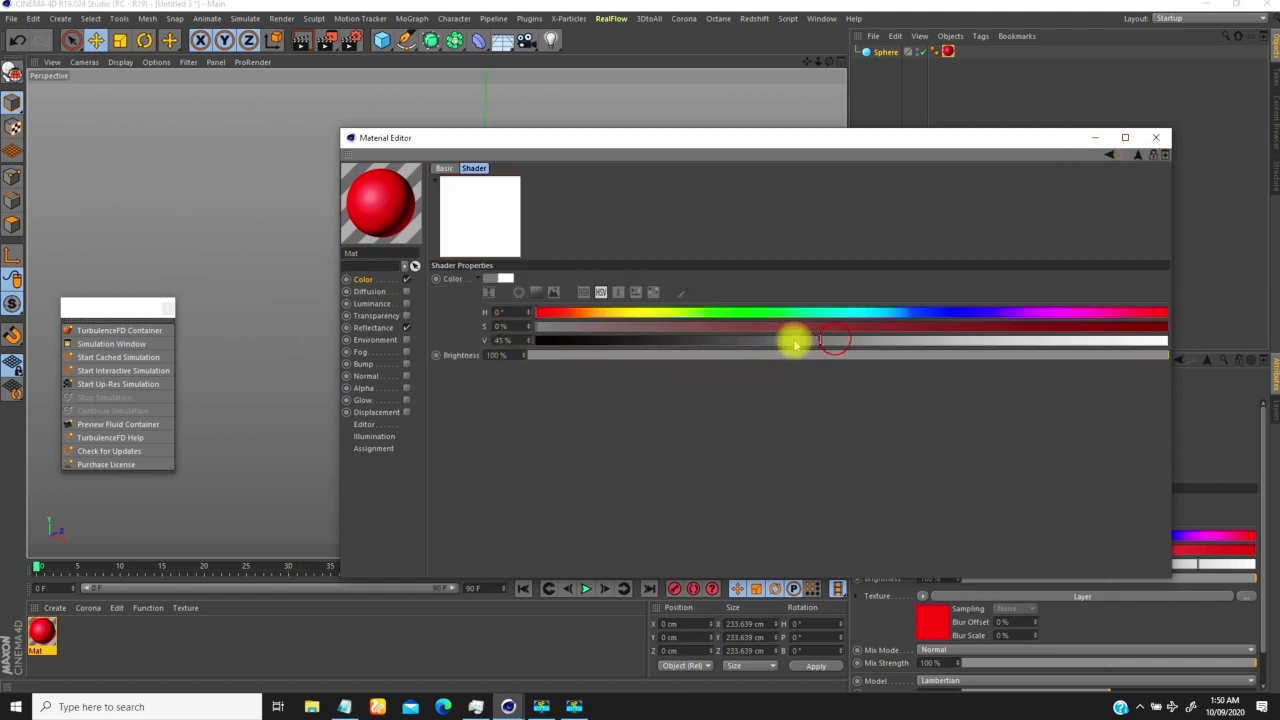
click(772, 341)
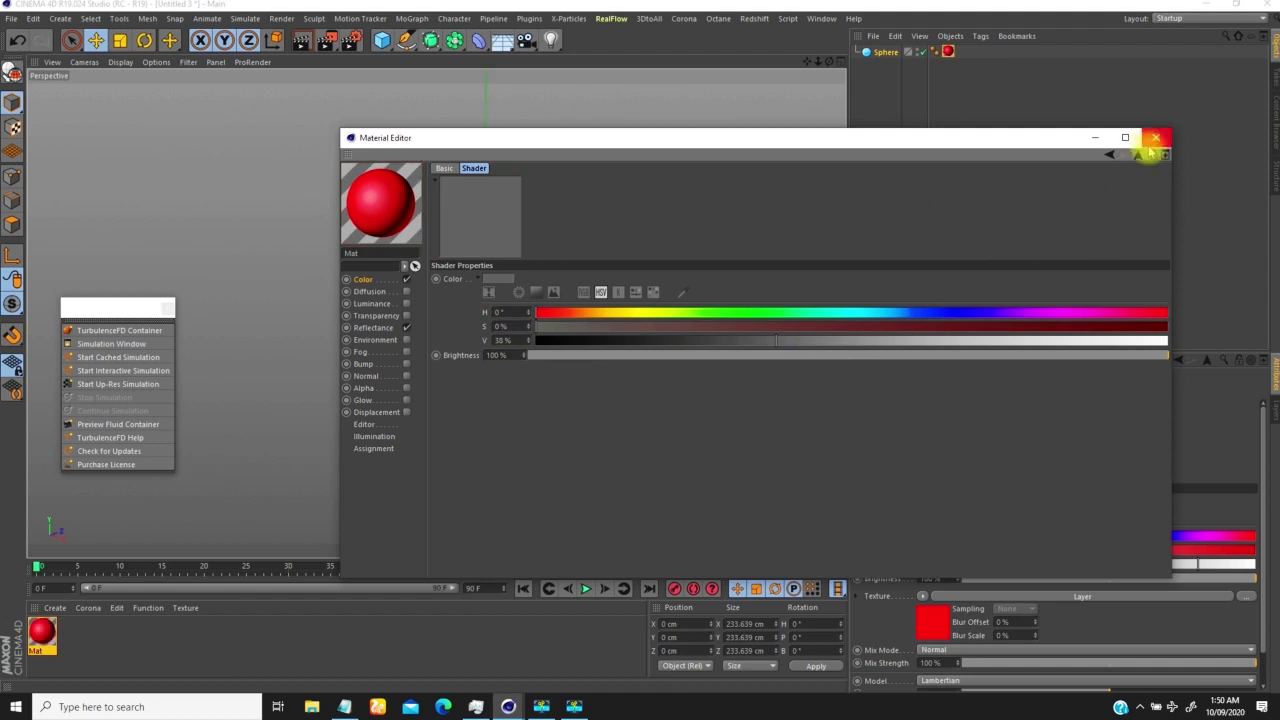
click(1137, 155)
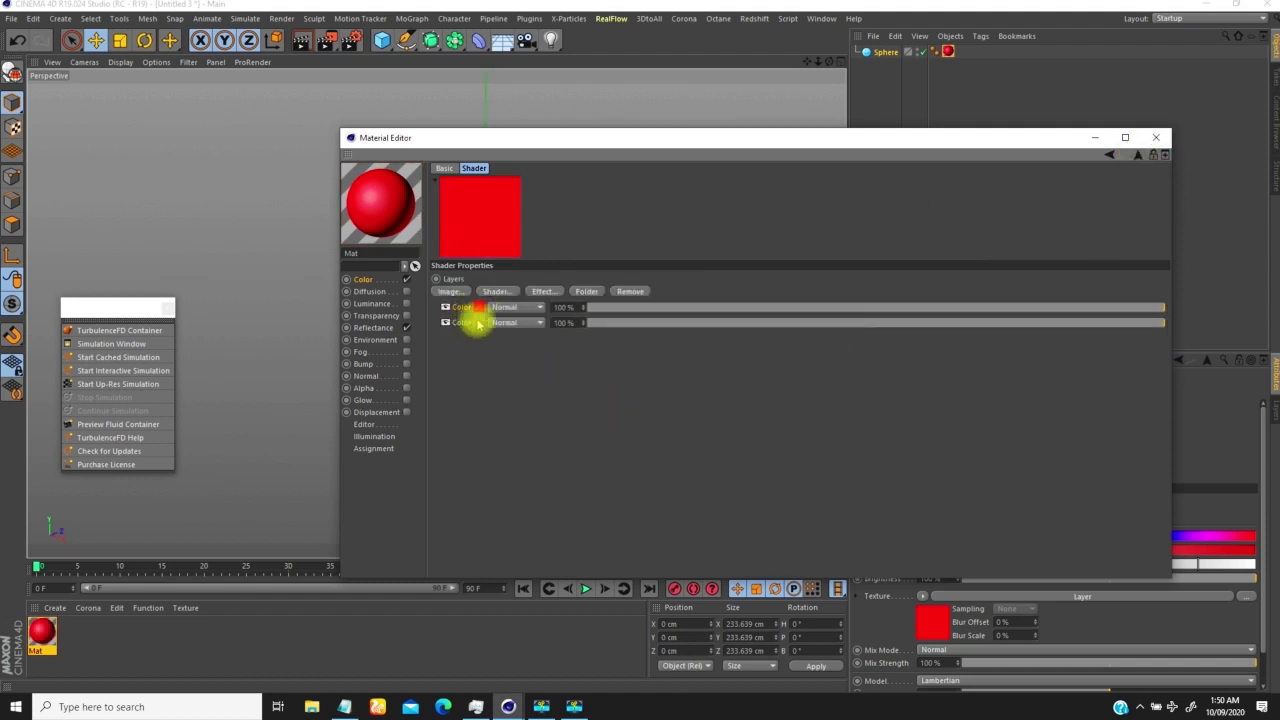
Add a Gradient shader and place it between the red and grey Color layers
click(500, 292)
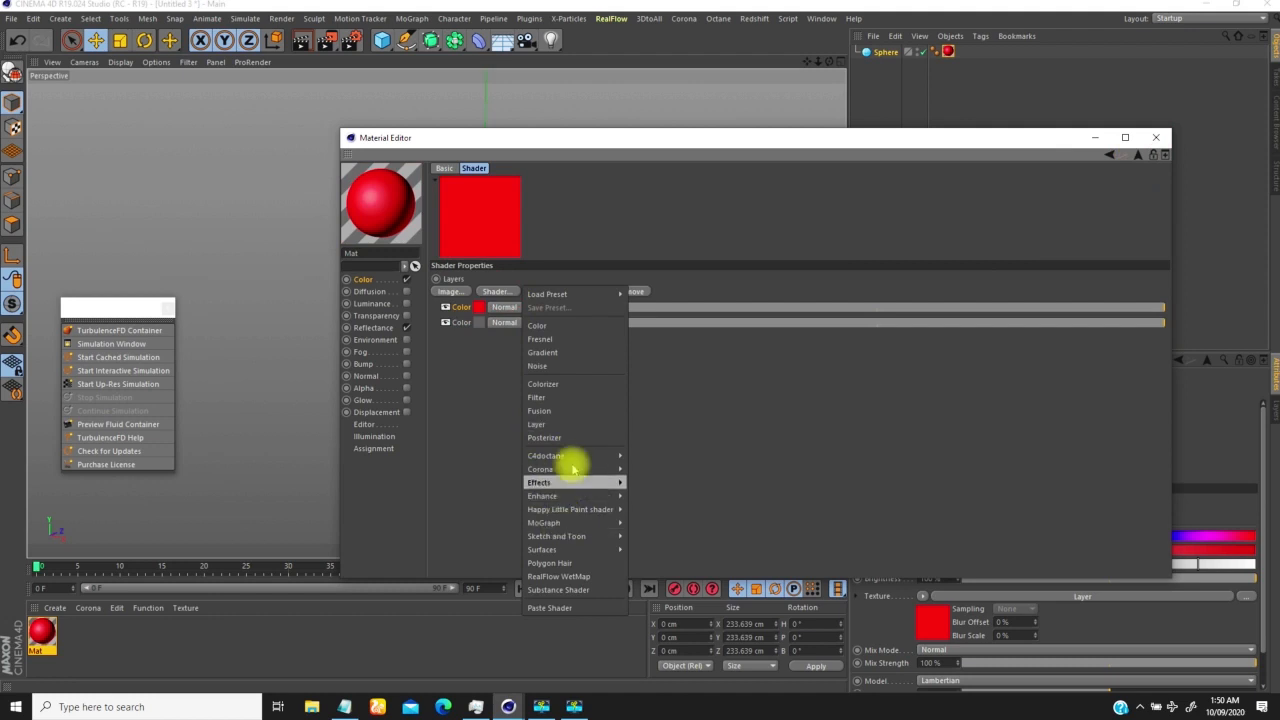
click(551, 351)
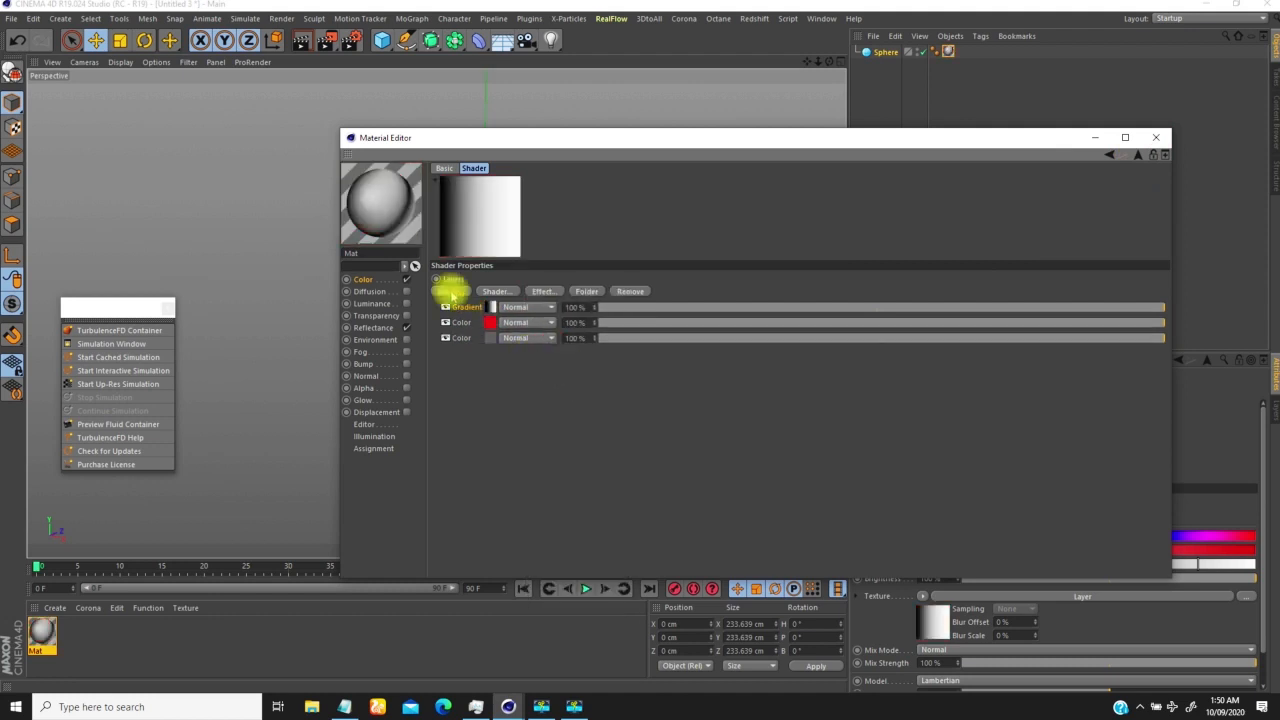
drag(457, 312, 457, 334)
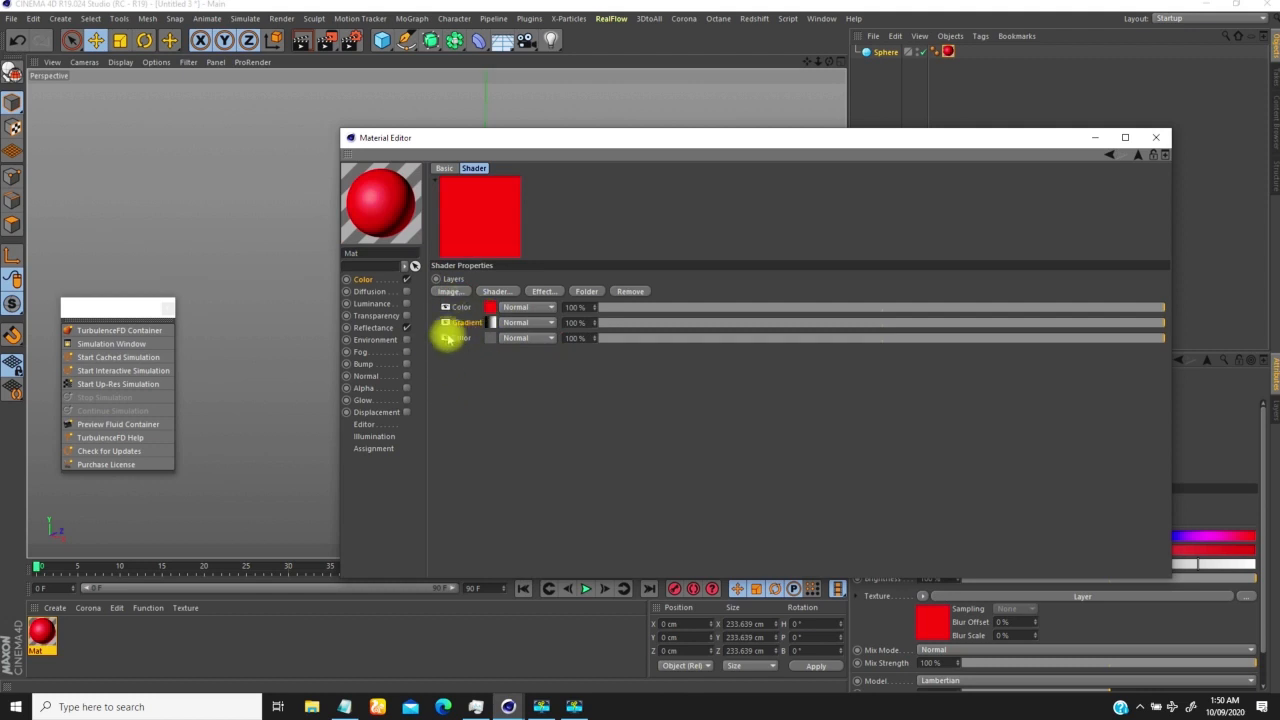
Set the turbulence of the Gradient layer to 100%
click(490, 322)
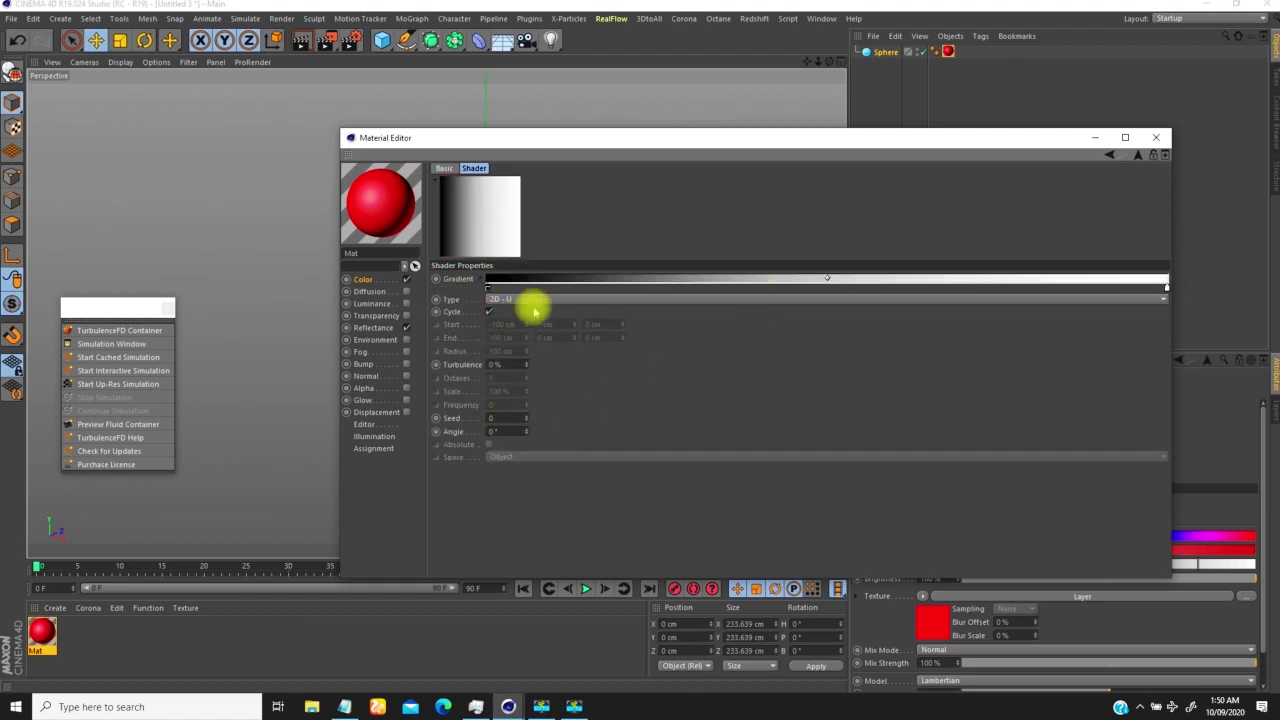
click(505, 364)
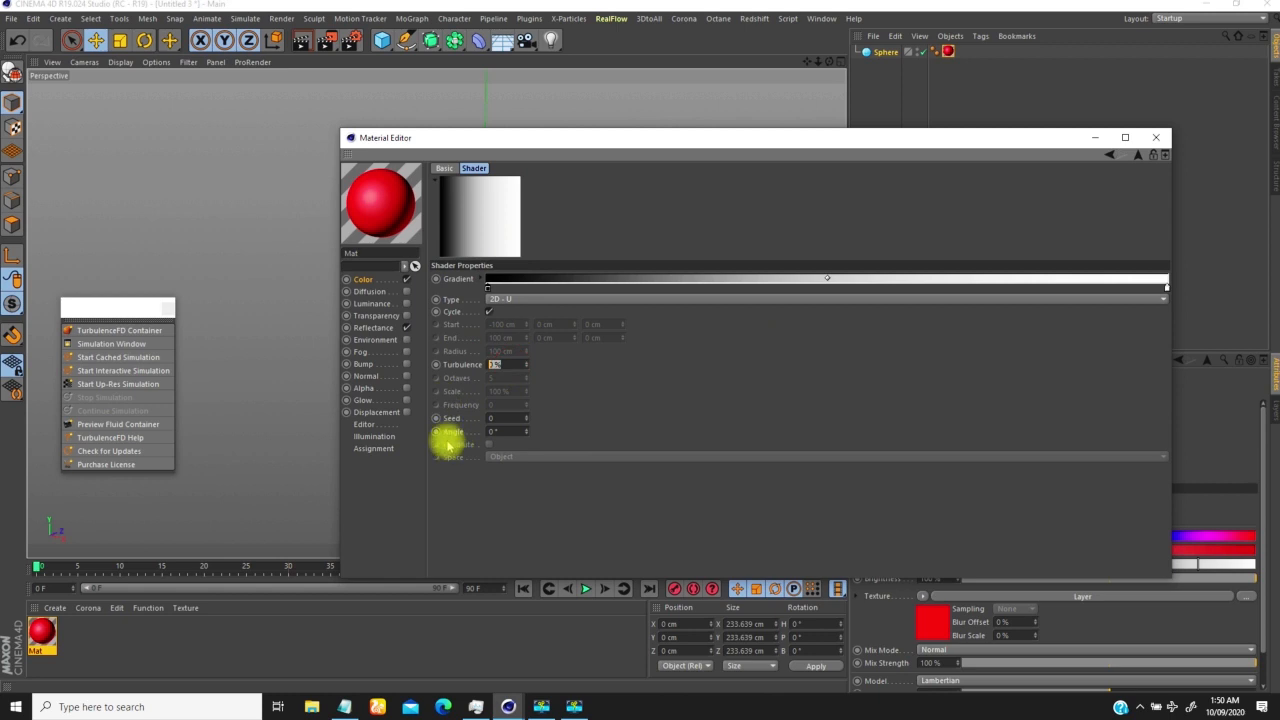
text(100)
key(Return)
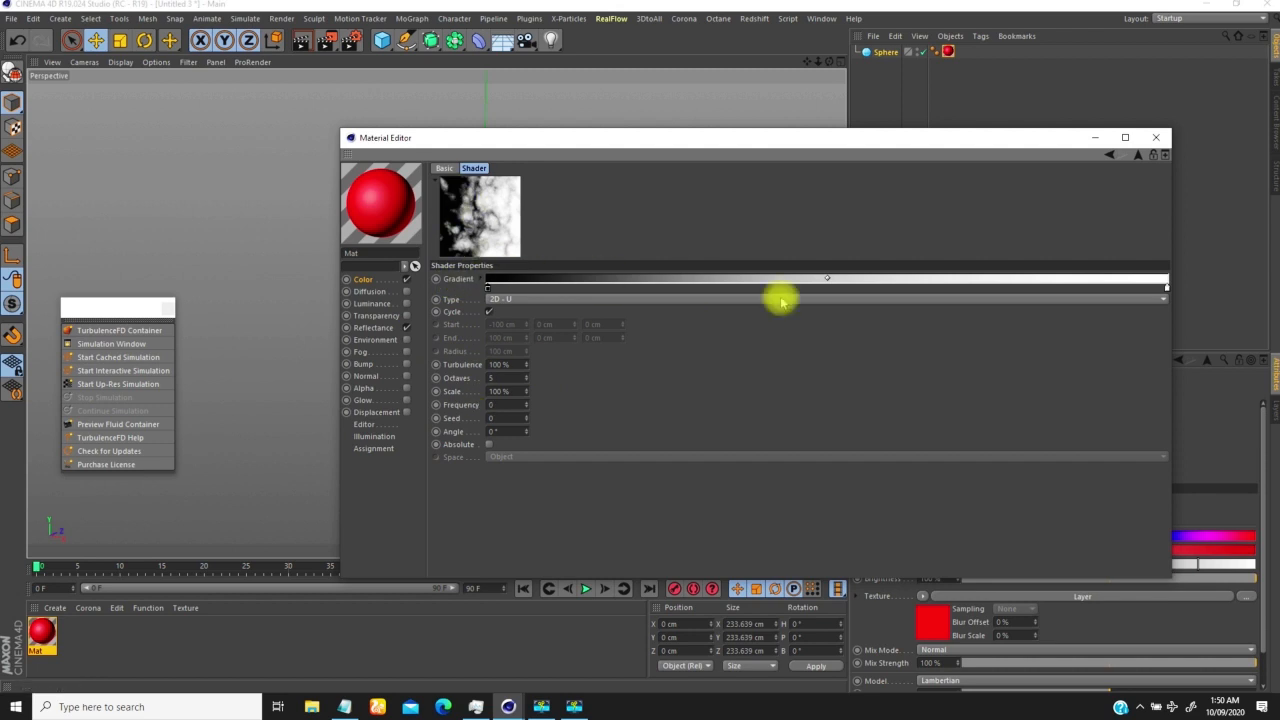
Move the gradient's white knot close to the black one and set the gradient's scale to 200%
drag(1166, 289, 501, 289)
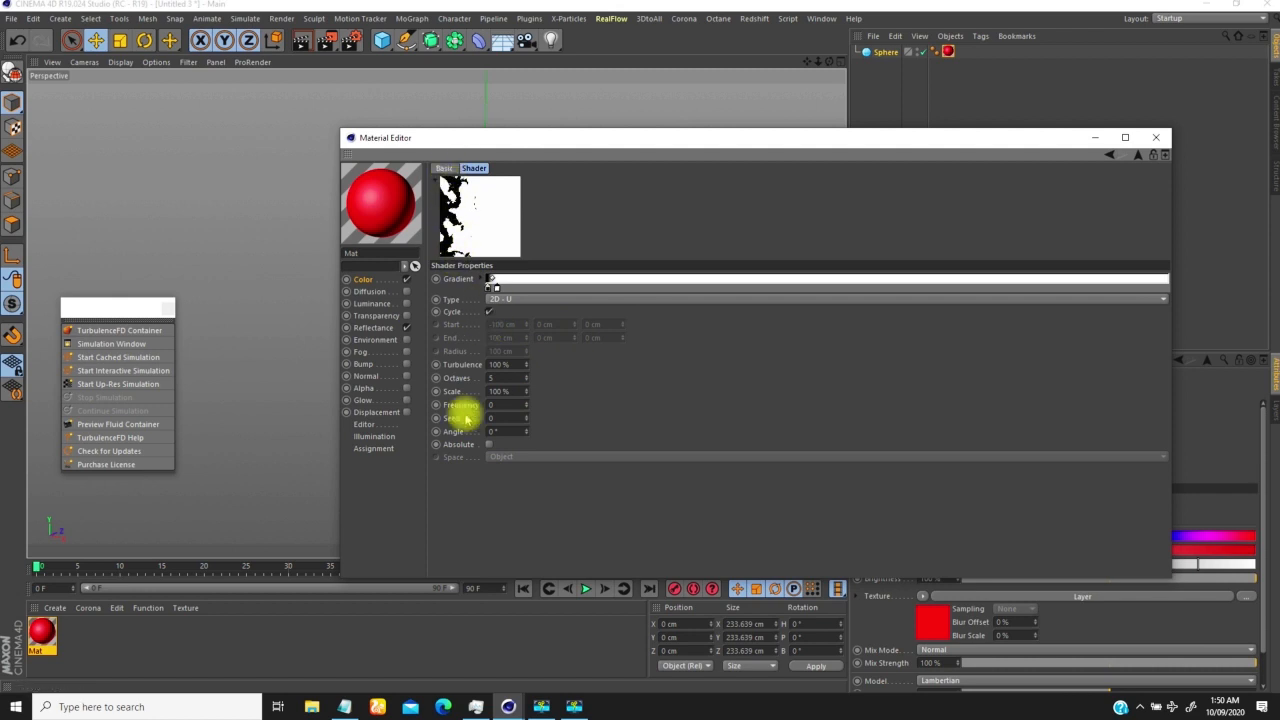
drag(509, 391, 448, 454)
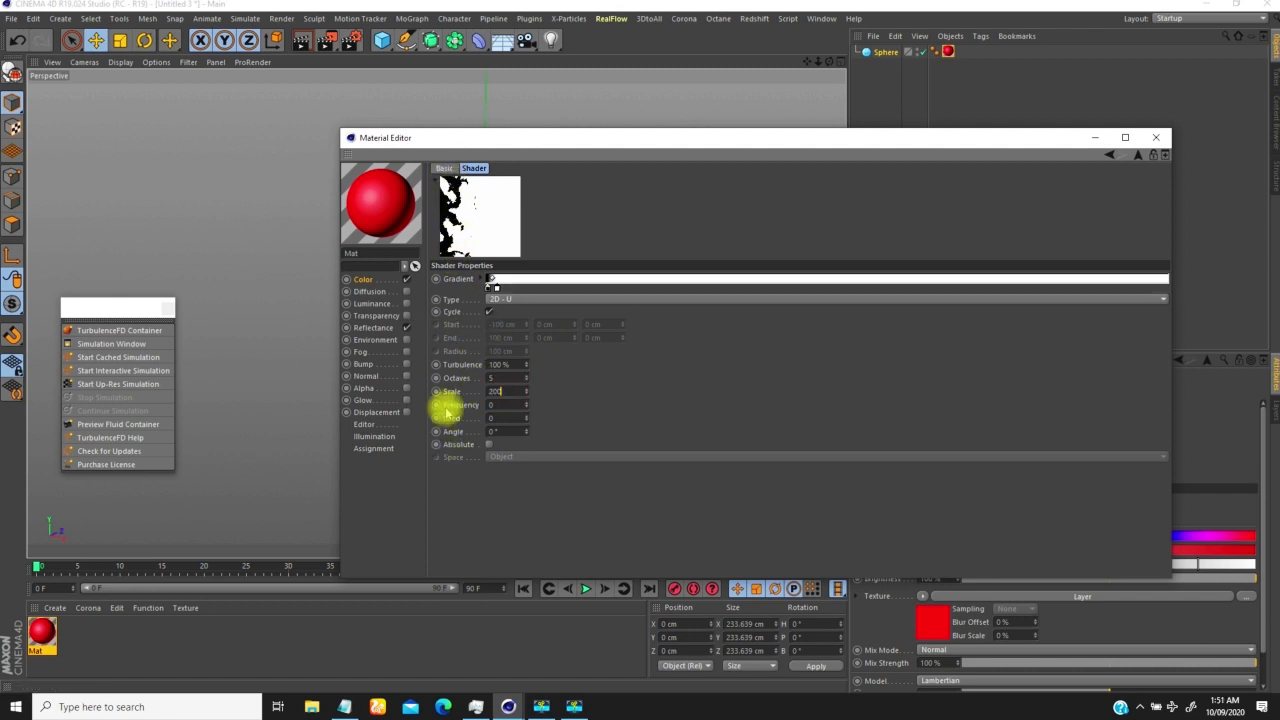
text(200)
key(Return)
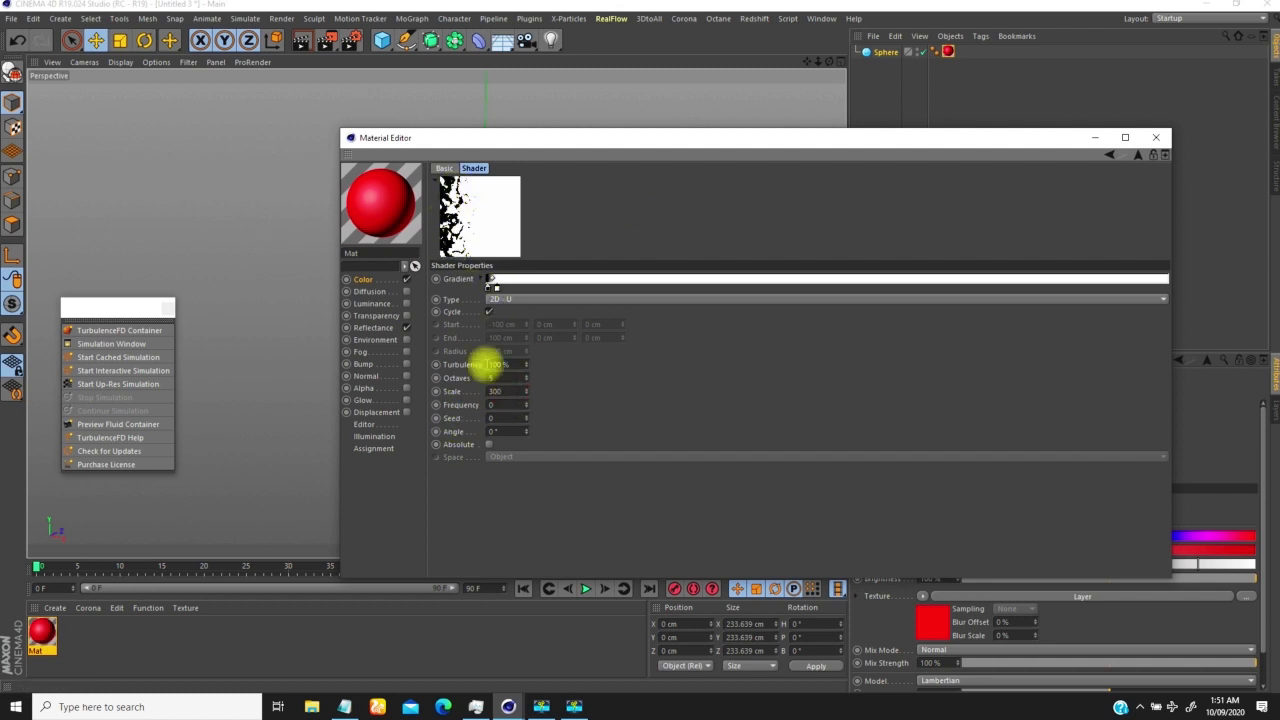
Set the gradient's scale to 200% and its octaves to 10
text(300)
key(Return)
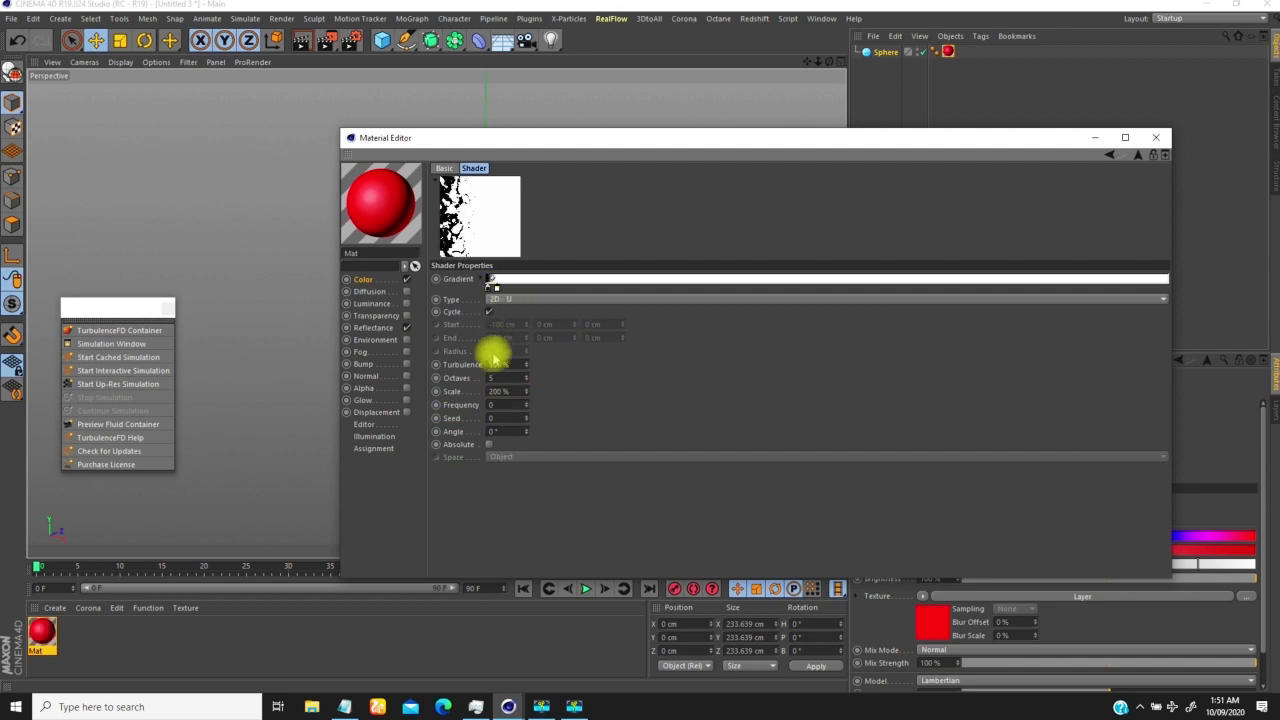
click(499, 377)
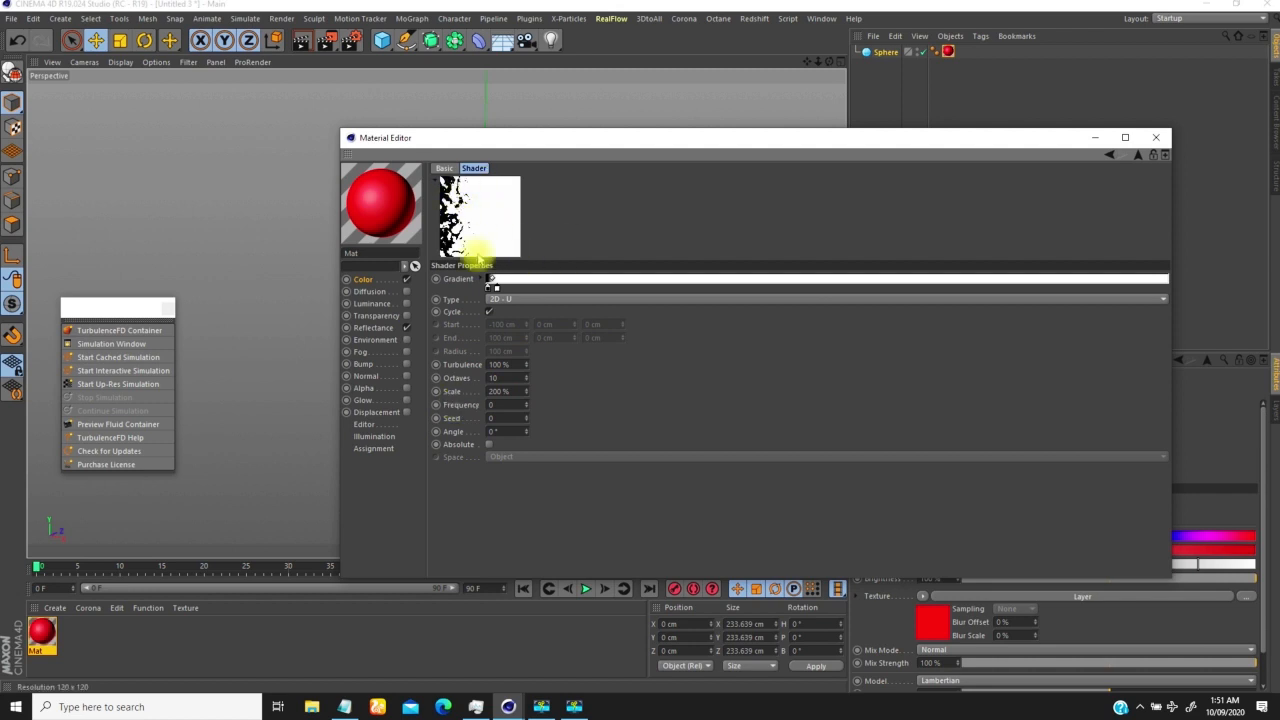
text(10)
key(Return)
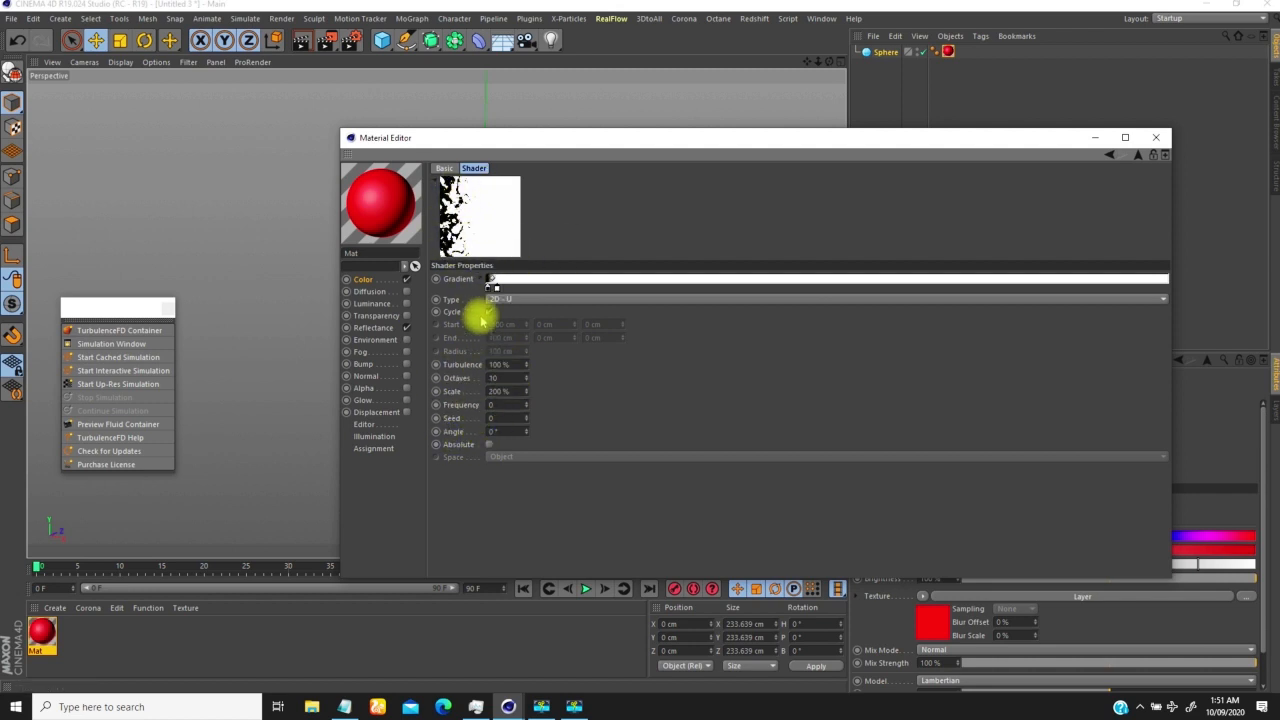
Animate the shader preview and set the gradient's frequency to 0.25 after trying 0.2 and 0.5
click(496, 405)
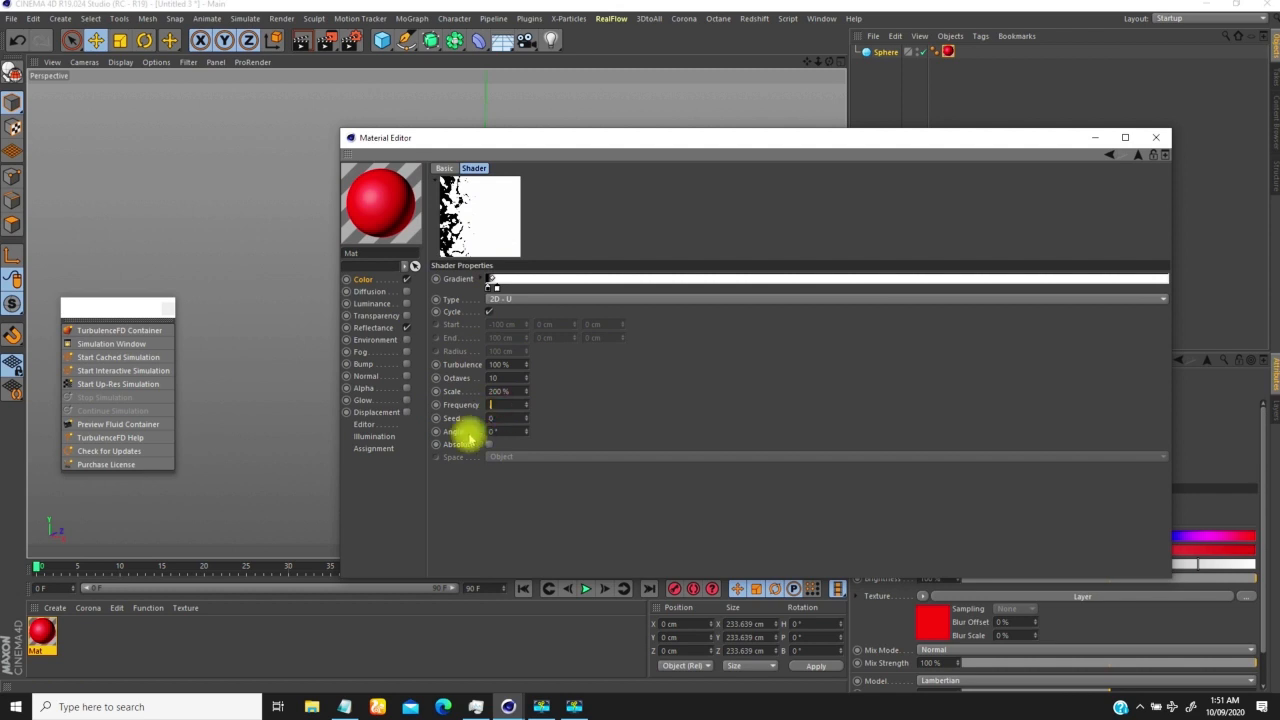
right_click(475, 214)
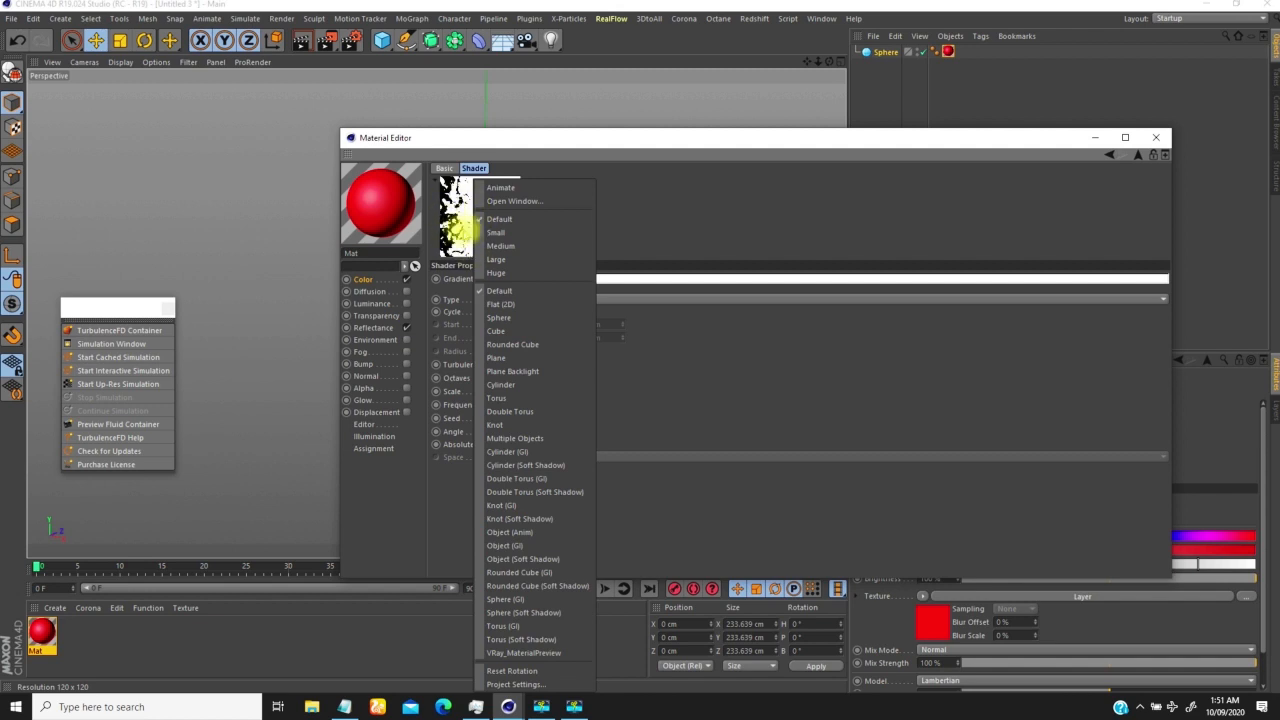
click(502, 187)
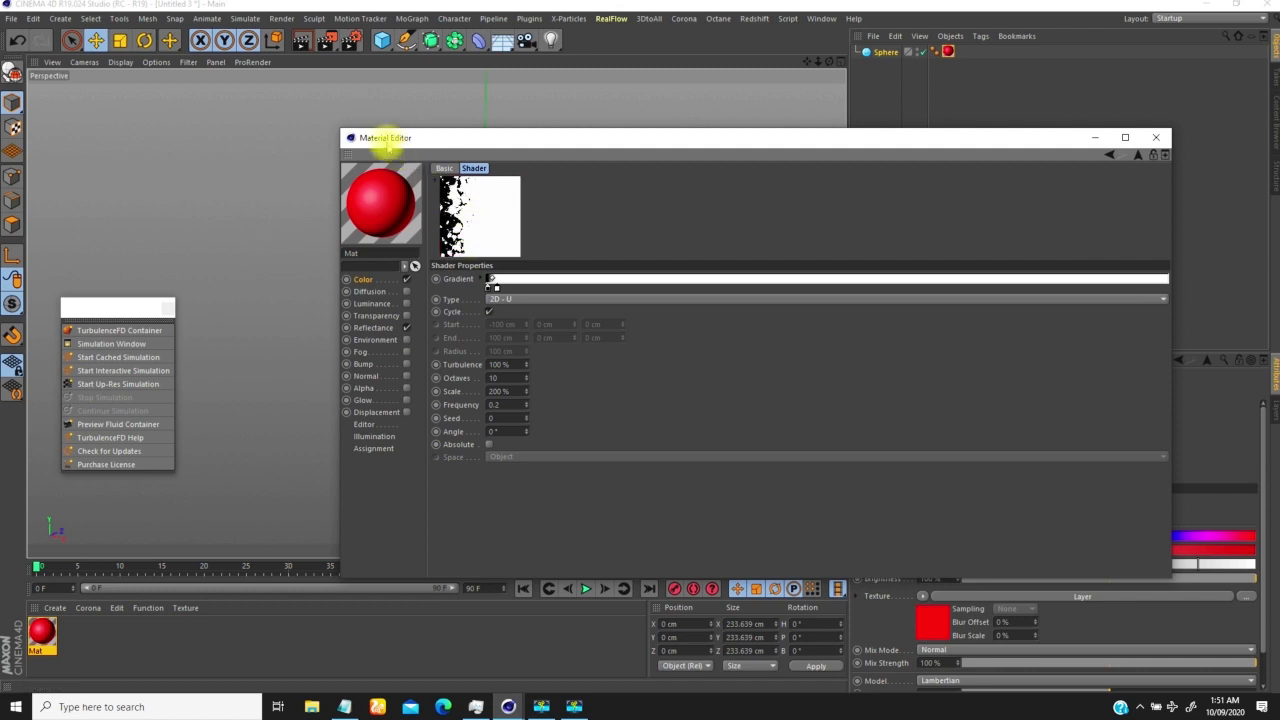
click(505, 404)
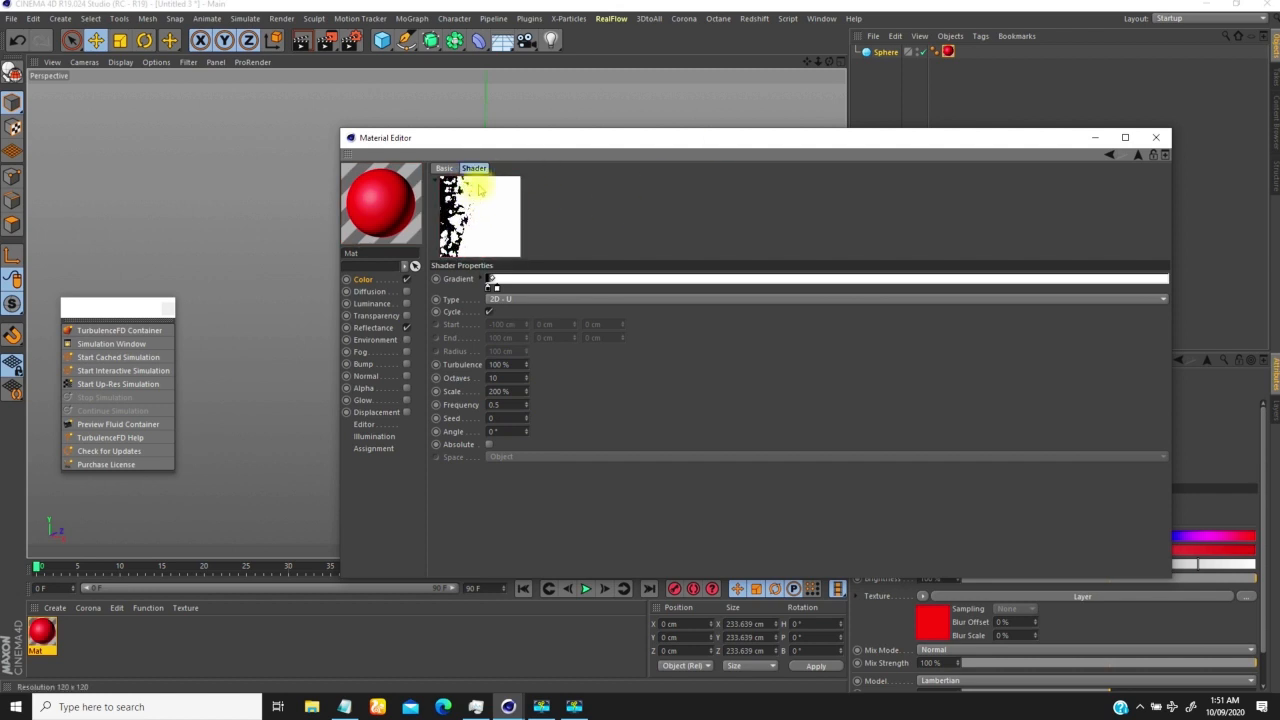
click(507, 405)
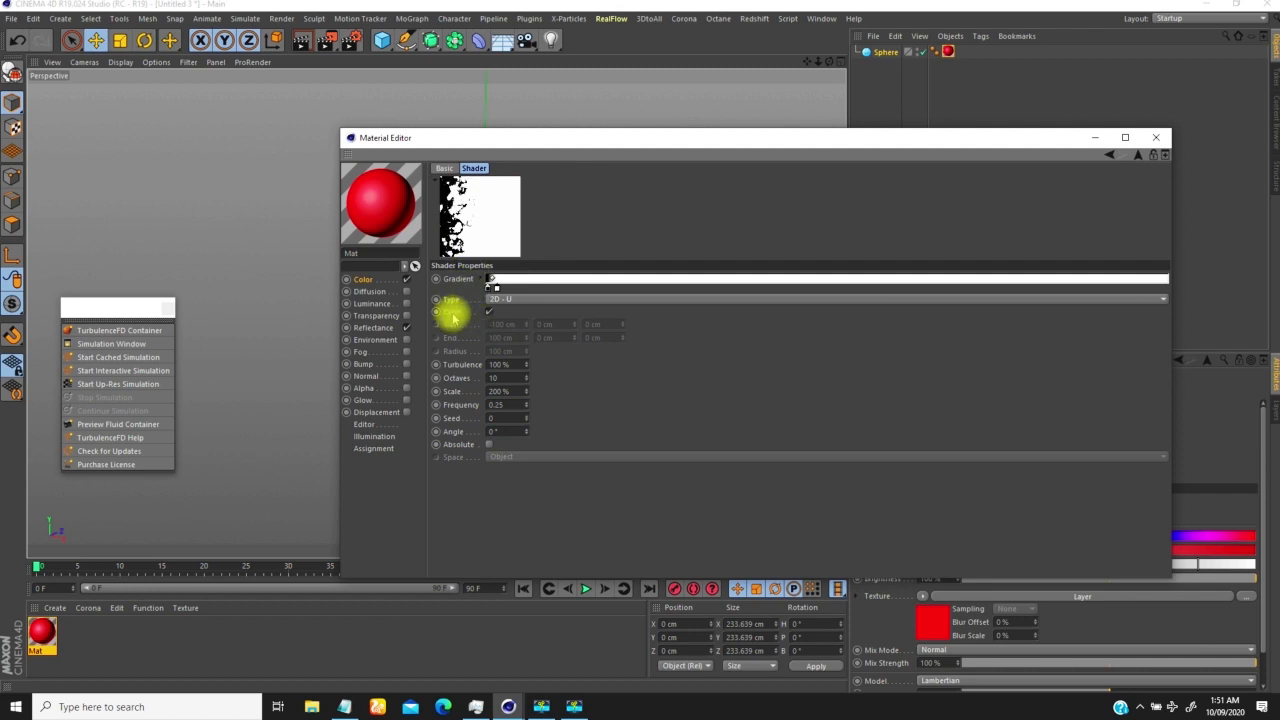
Turn off the gradient's Cycle option and set the white knot's position to 1%
click(489, 311)
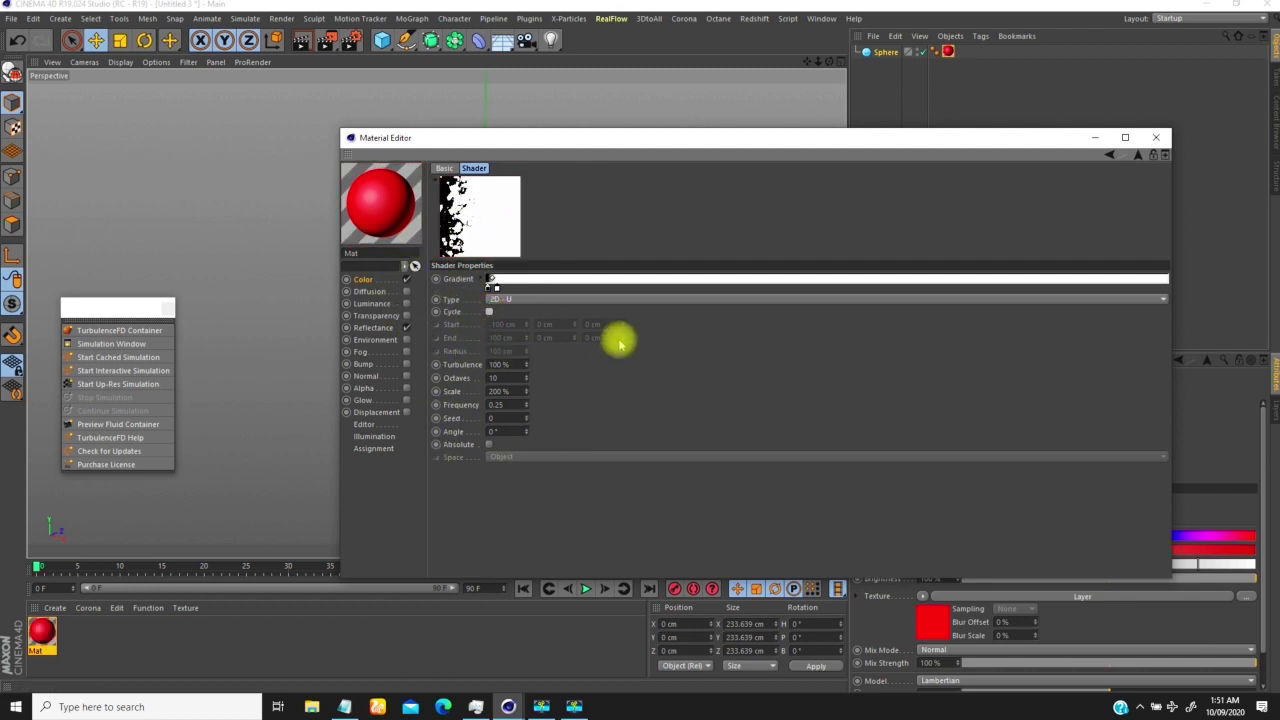
drag(589, 137, 619, 121)
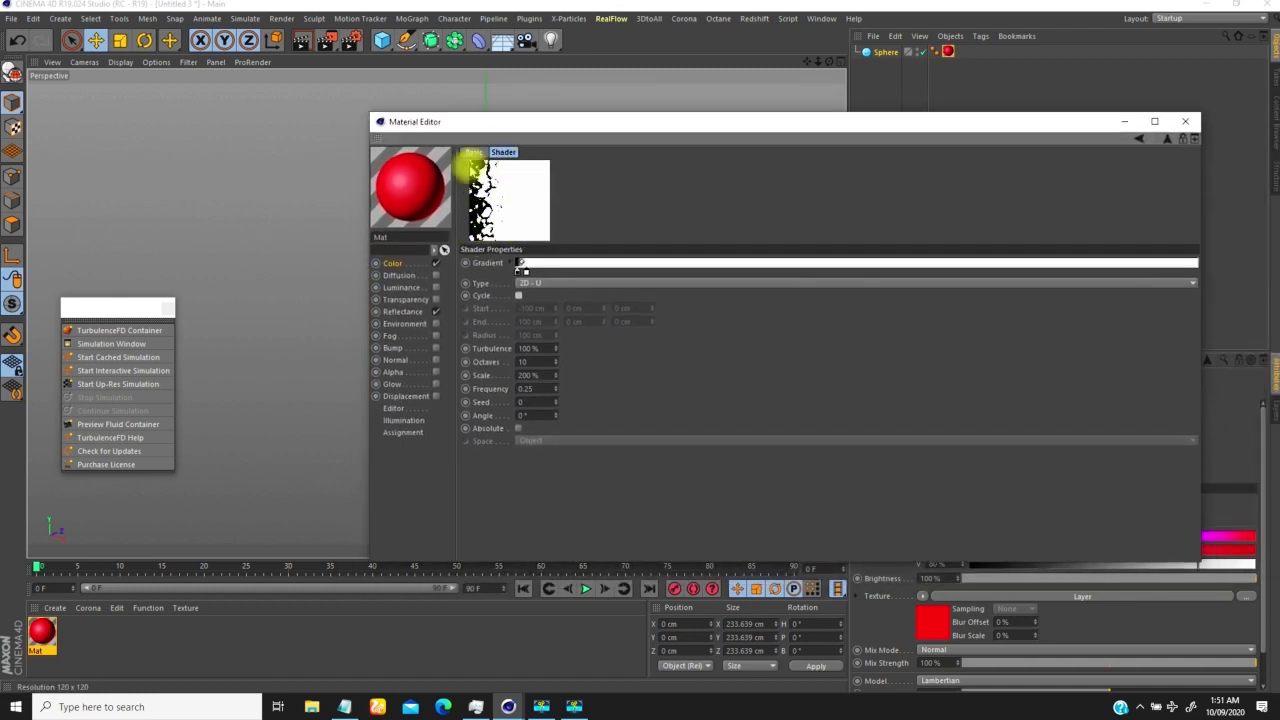
click(518, 268)
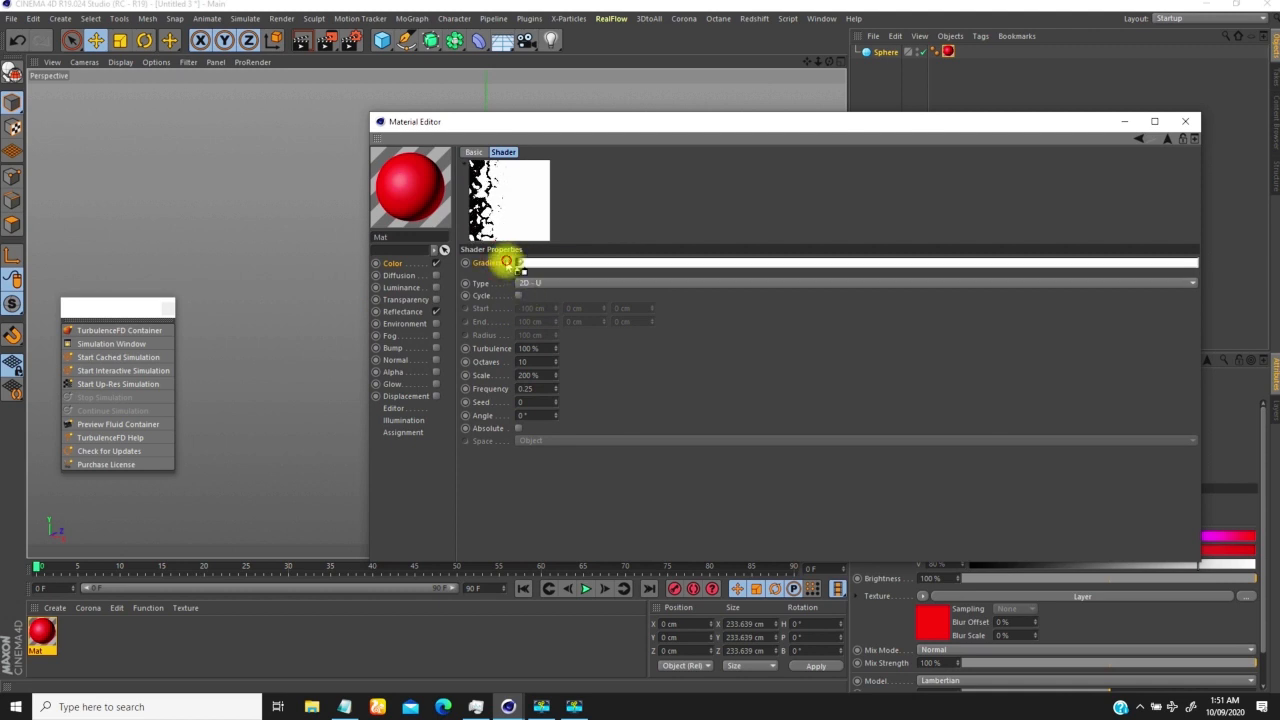
click(511, 264)
drag(520, 272, 524, 273)
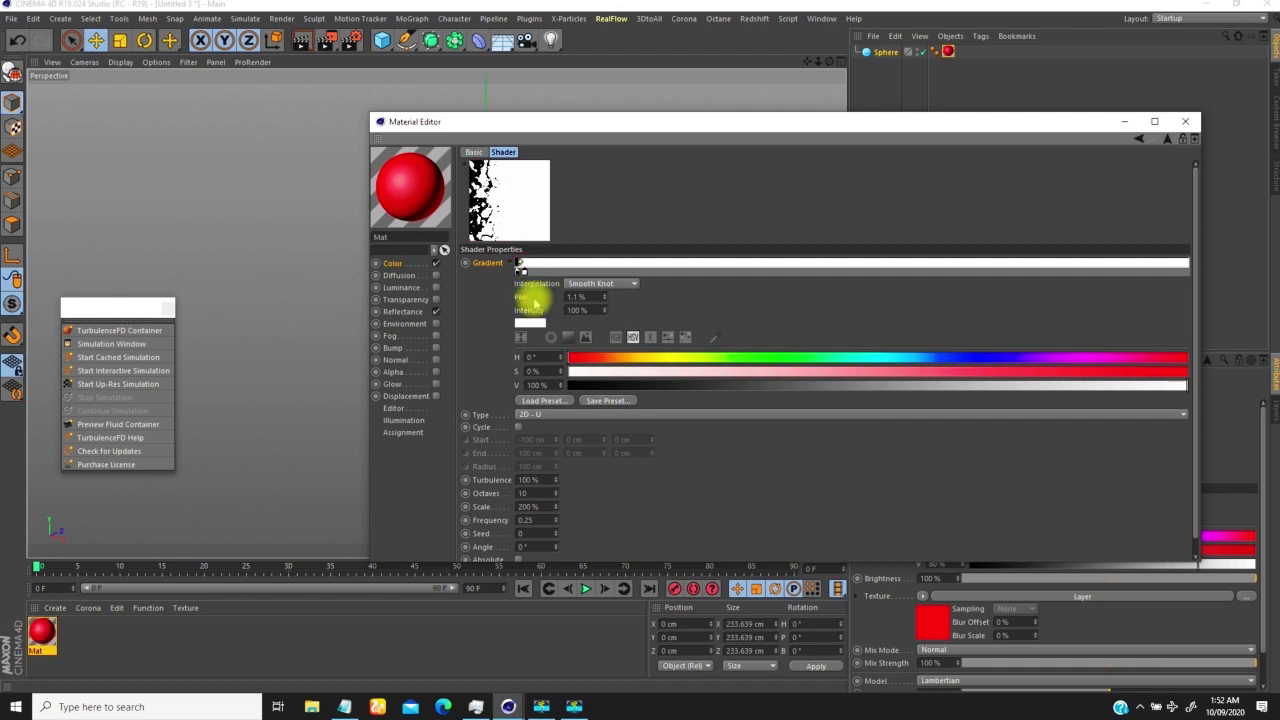
click(578, 296)
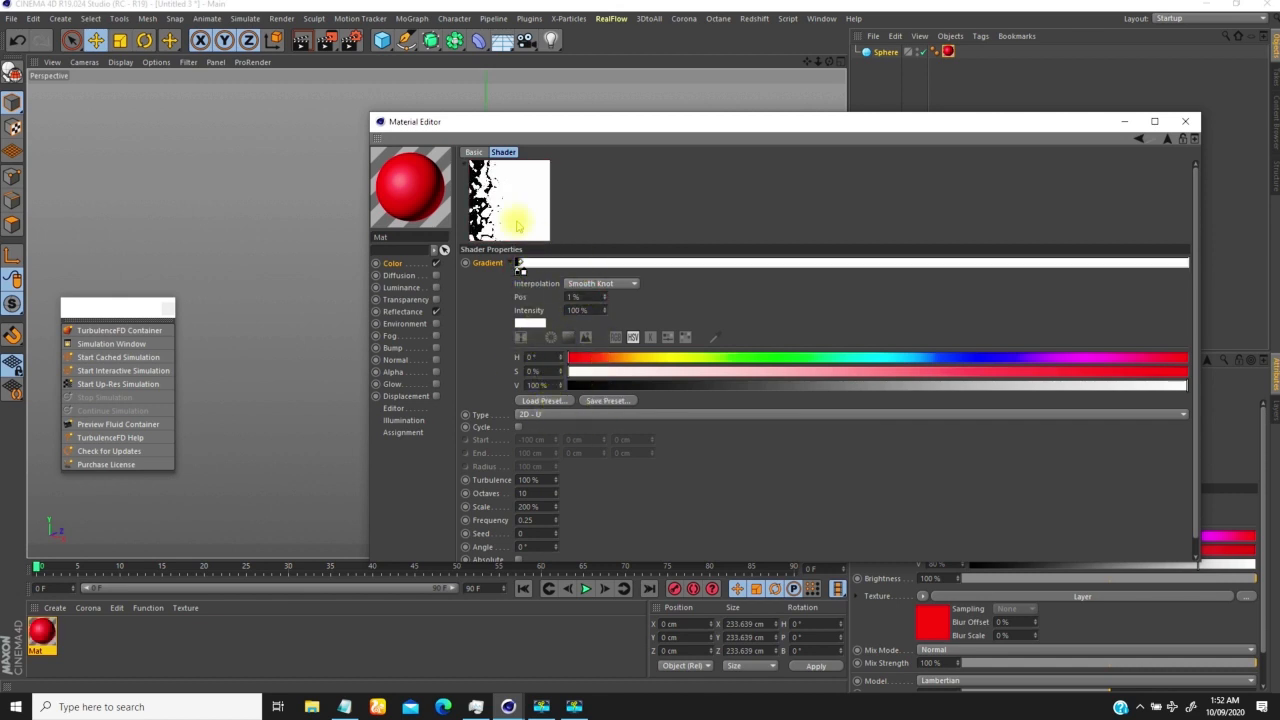
Set the gradient's turbulence to 50% after trying 60% and 45%, and turn off the animated shader preview
click(530, 480)
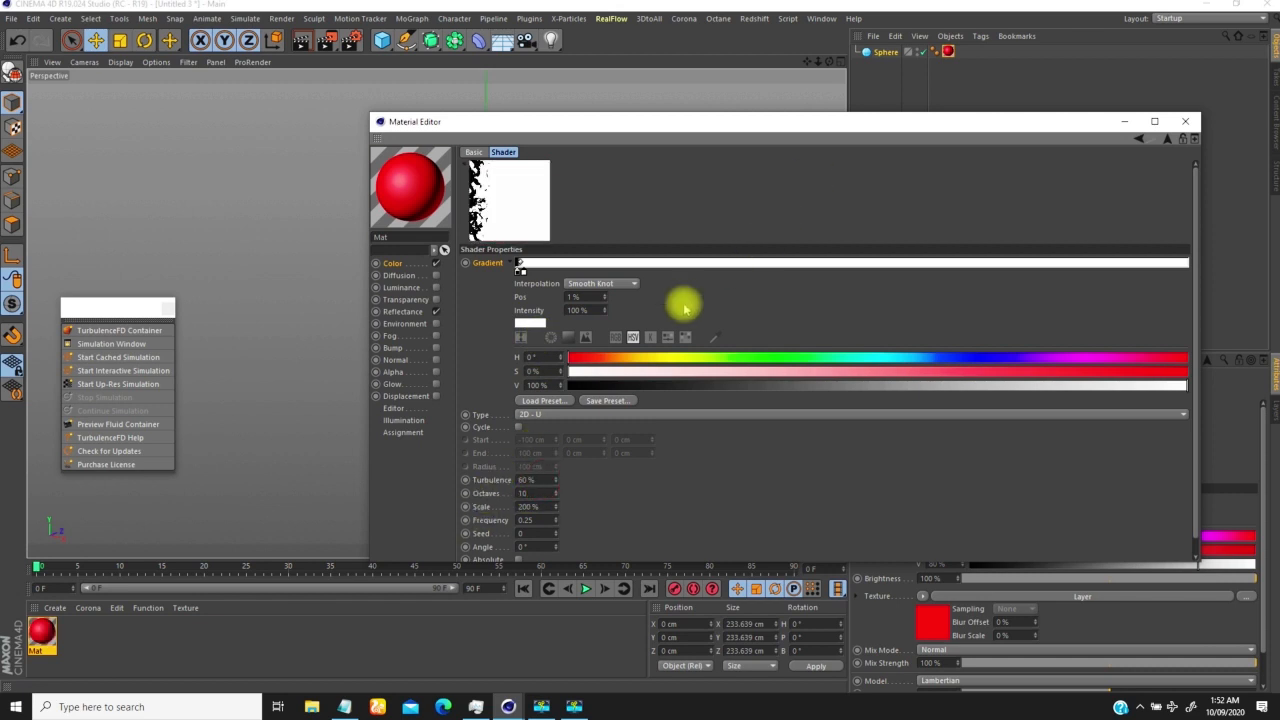
click(530, 480)
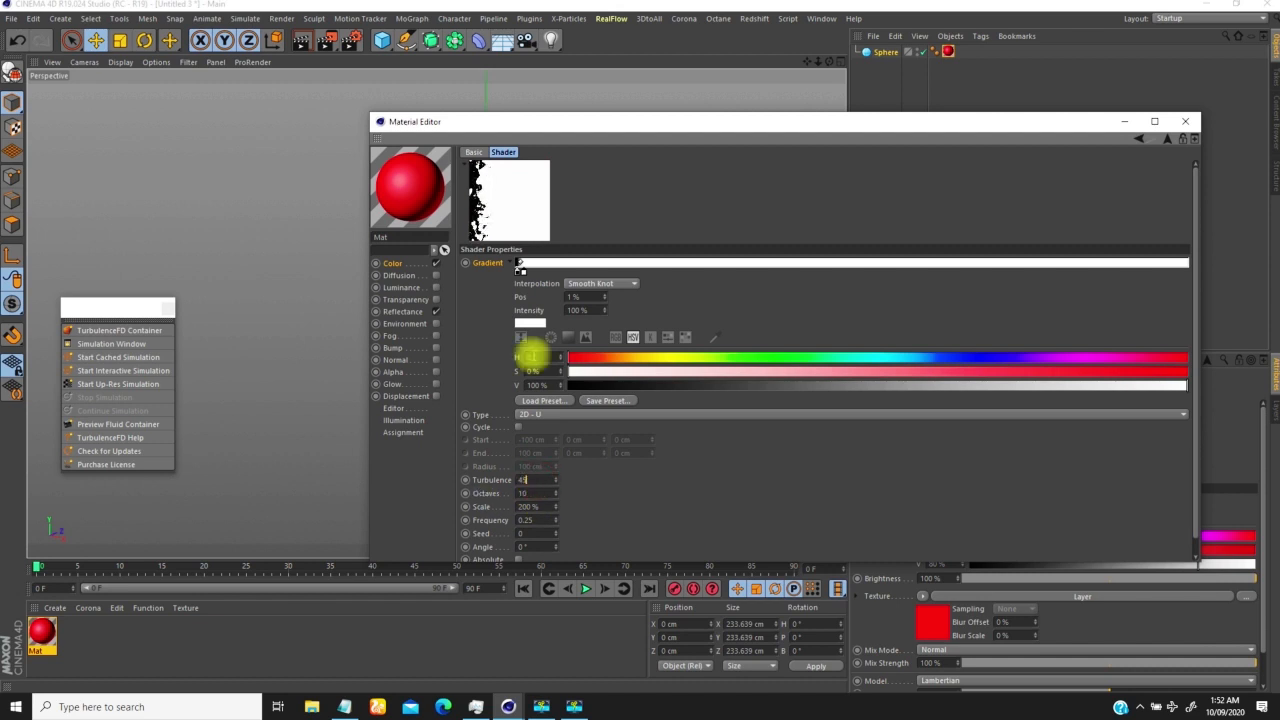
key(Return)
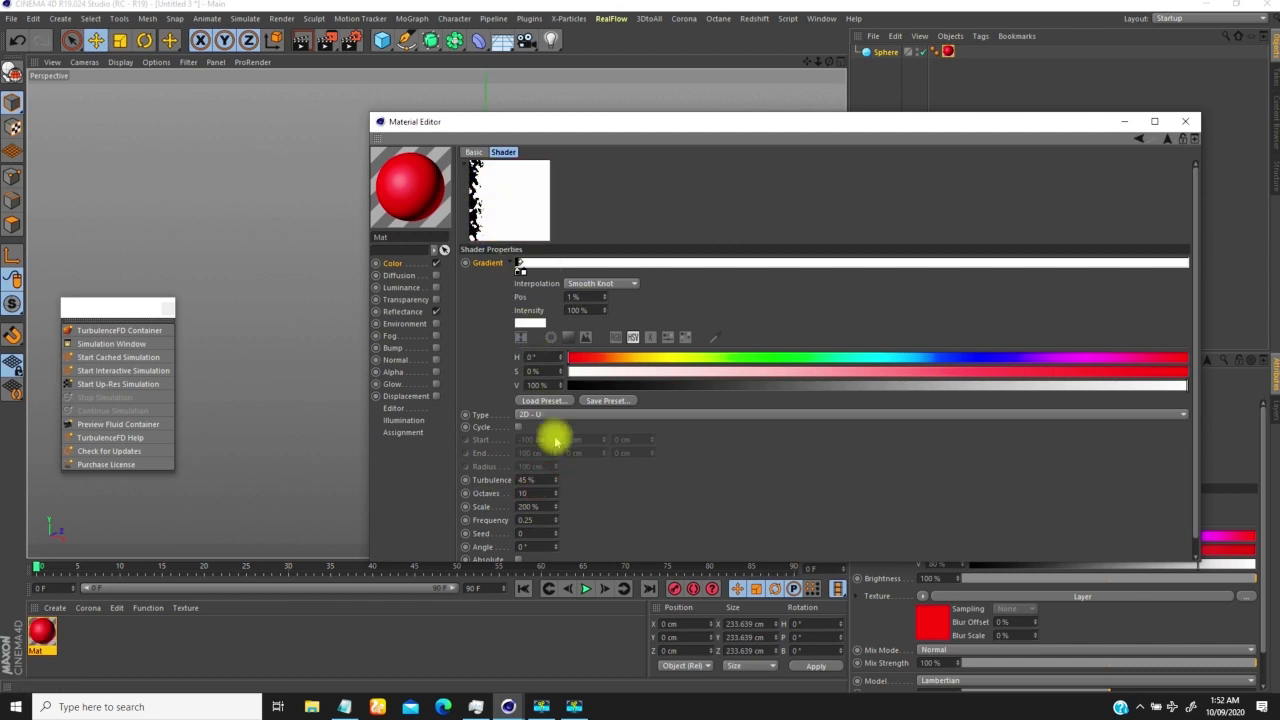
click(528, 481)
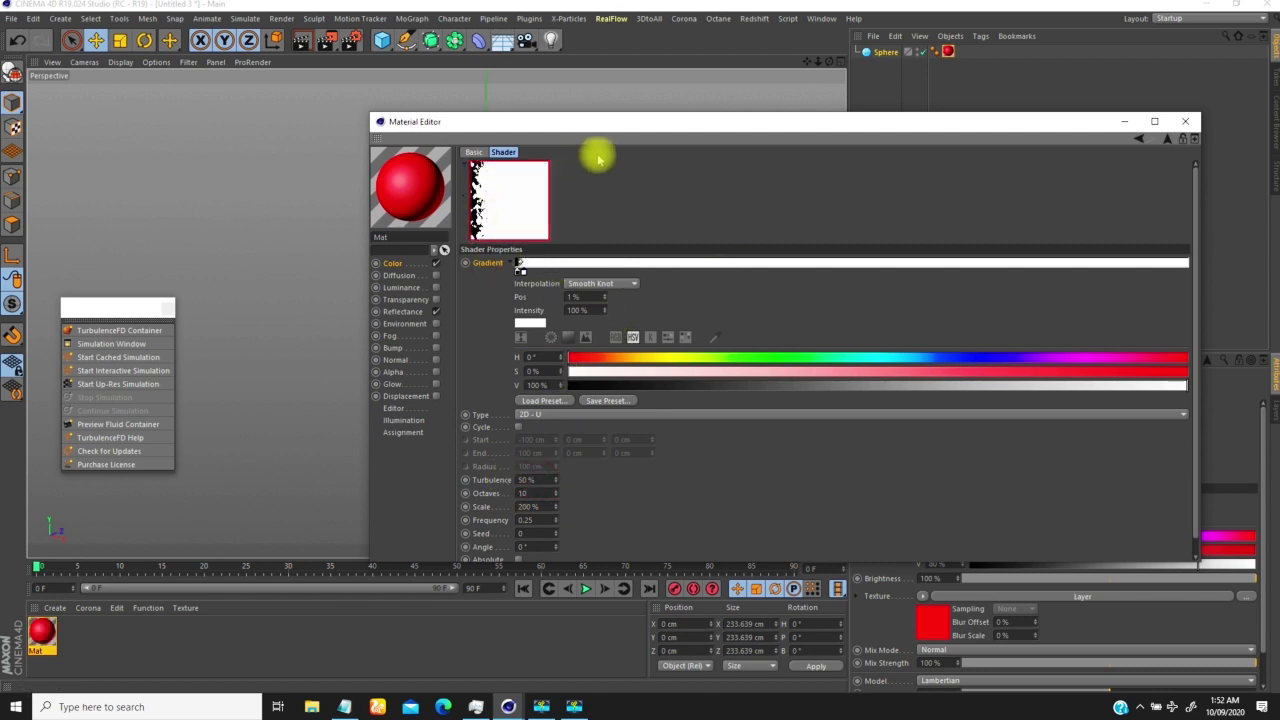
right_click(503, 208)
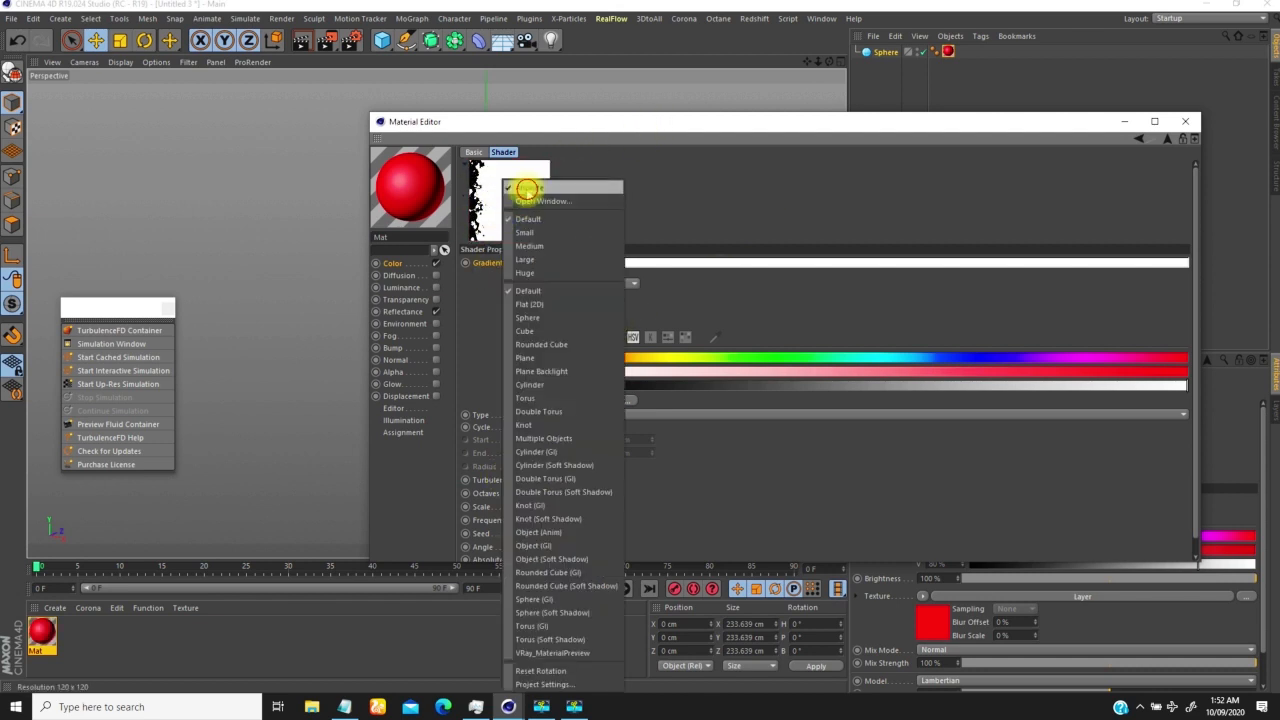
Move the Material Editor clear of the timeline and record a keyframe for the gradient at frame 0
drag(721, 124, 736, 39)
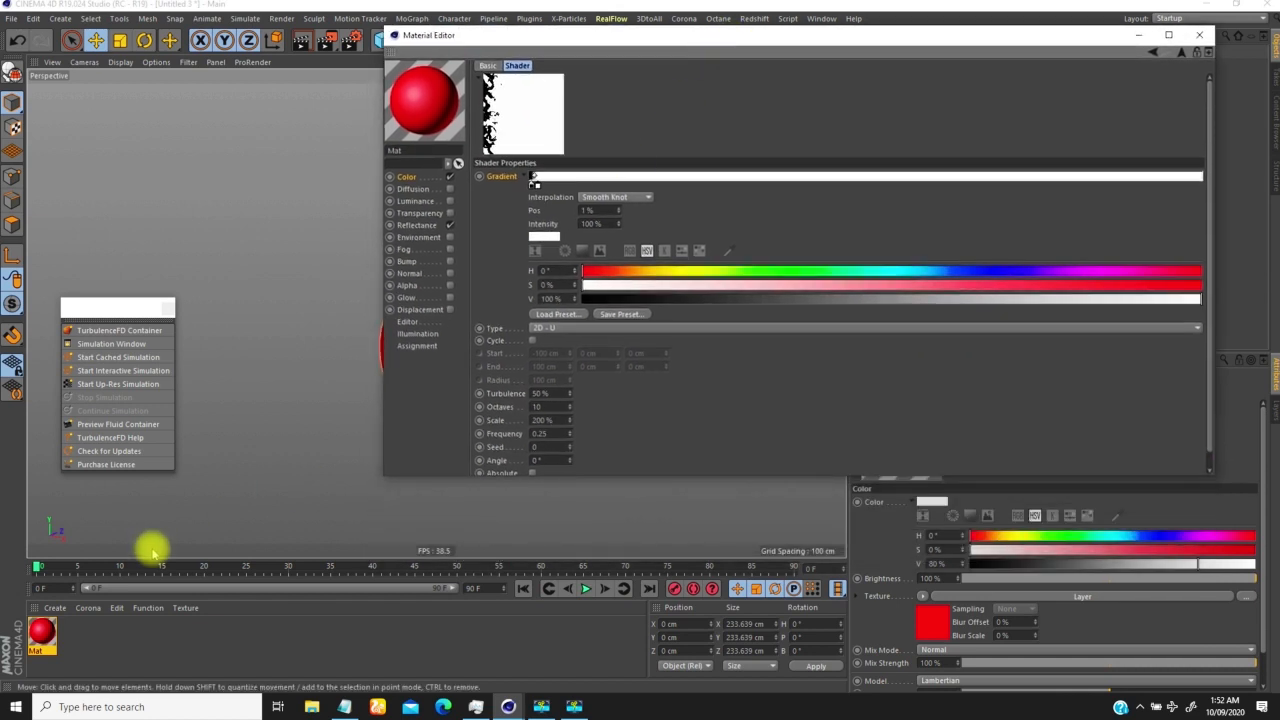
click(36, 566)
click(484, 178)
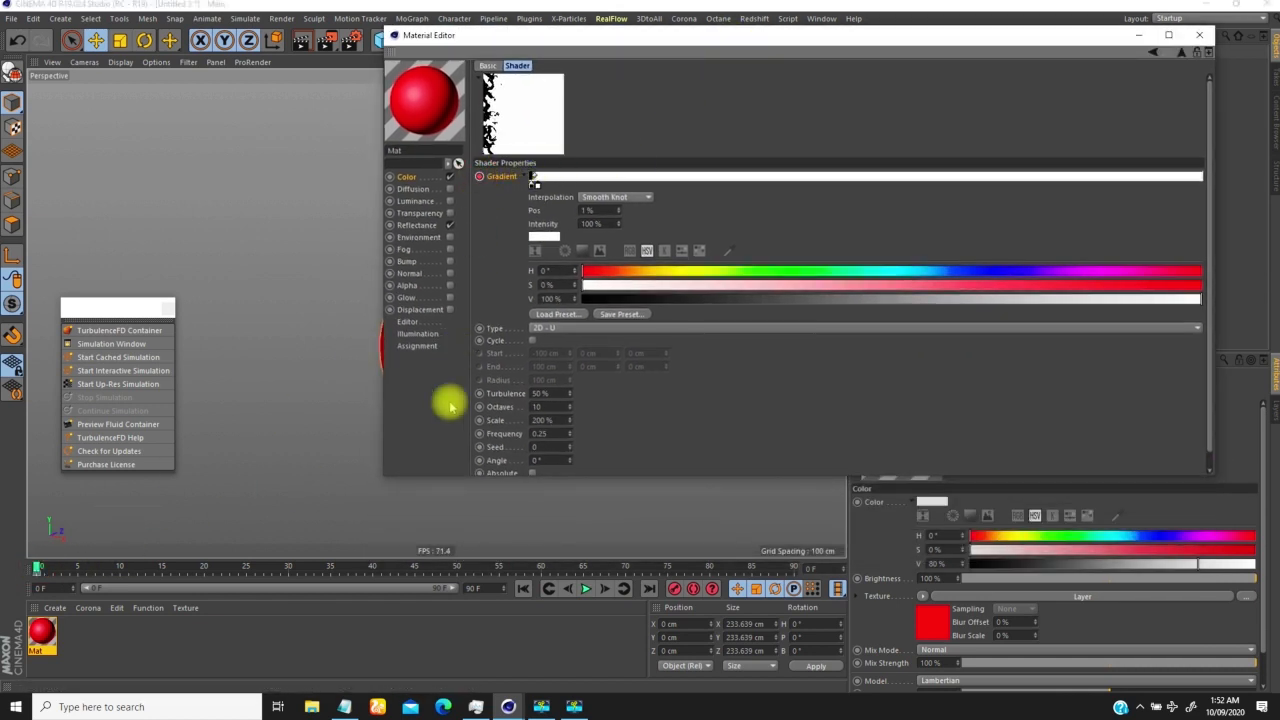
At frame 90, move the white knot to 100% and the black knot to 99%, and keyframe the gradient
click(648, 590)
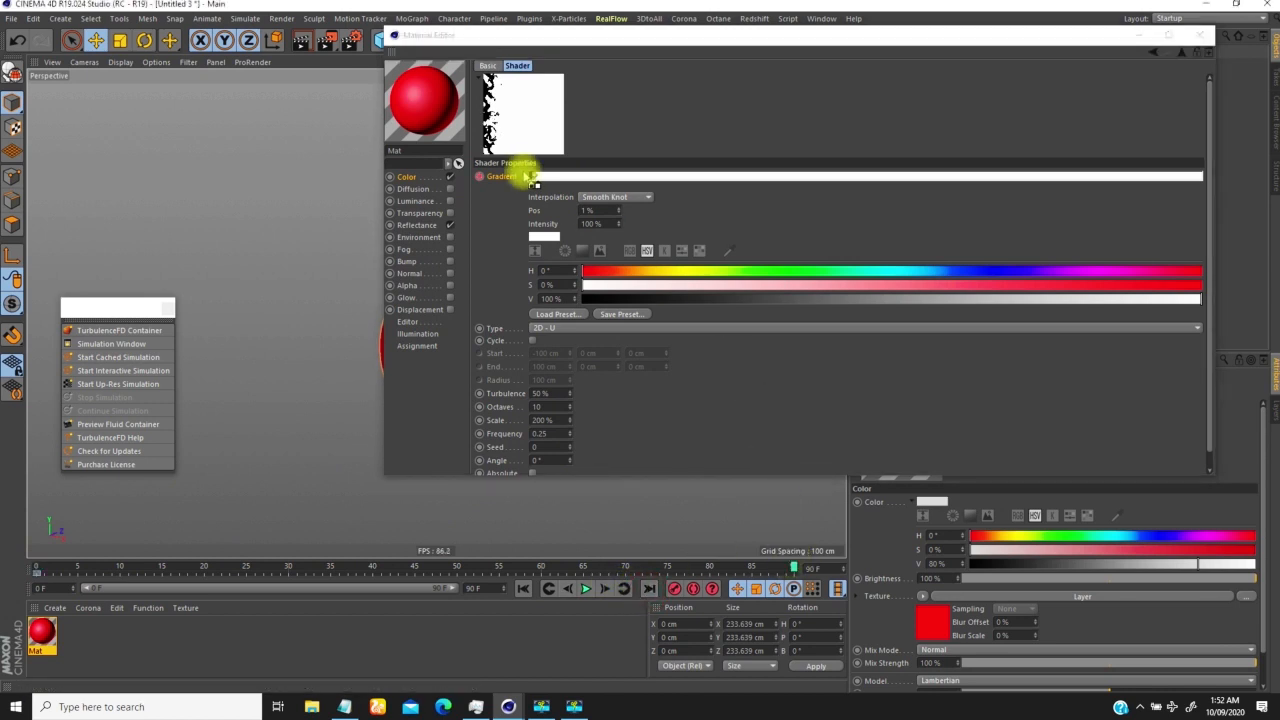
drag(535, 186, 1205, 185)
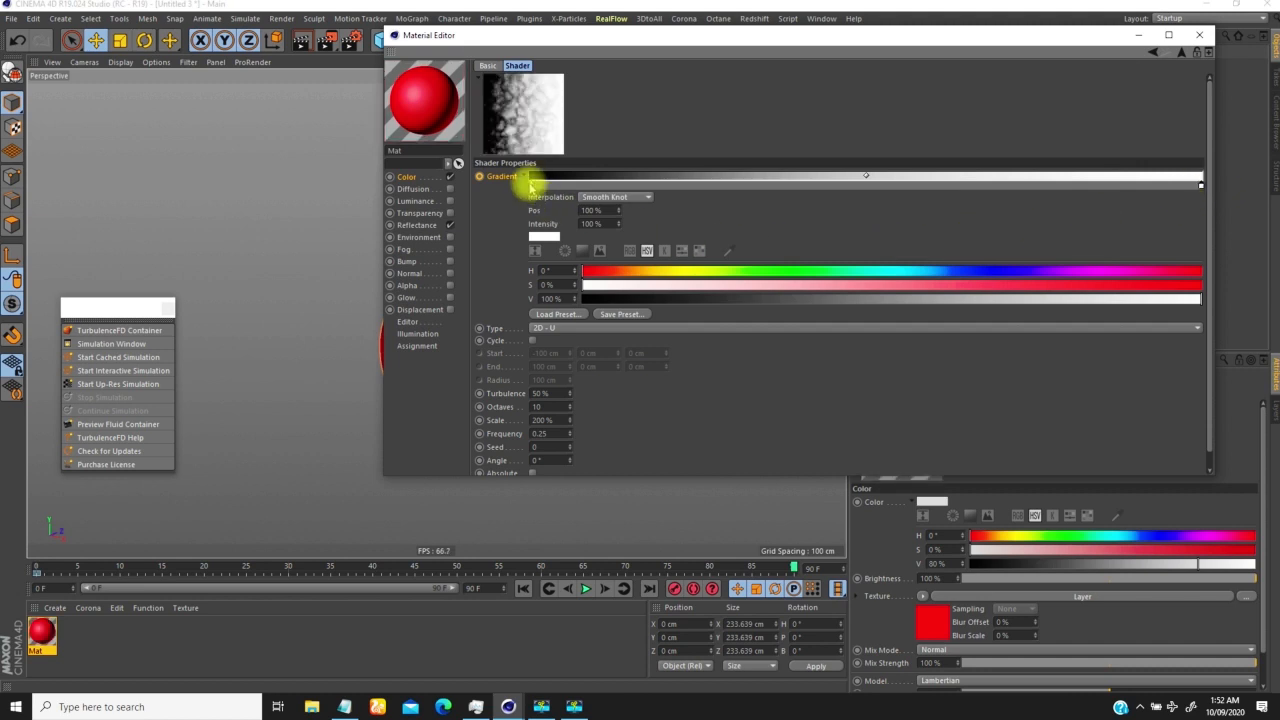
drag(532, 186, 1192, 188)
drag(612, 210, 555, 192)
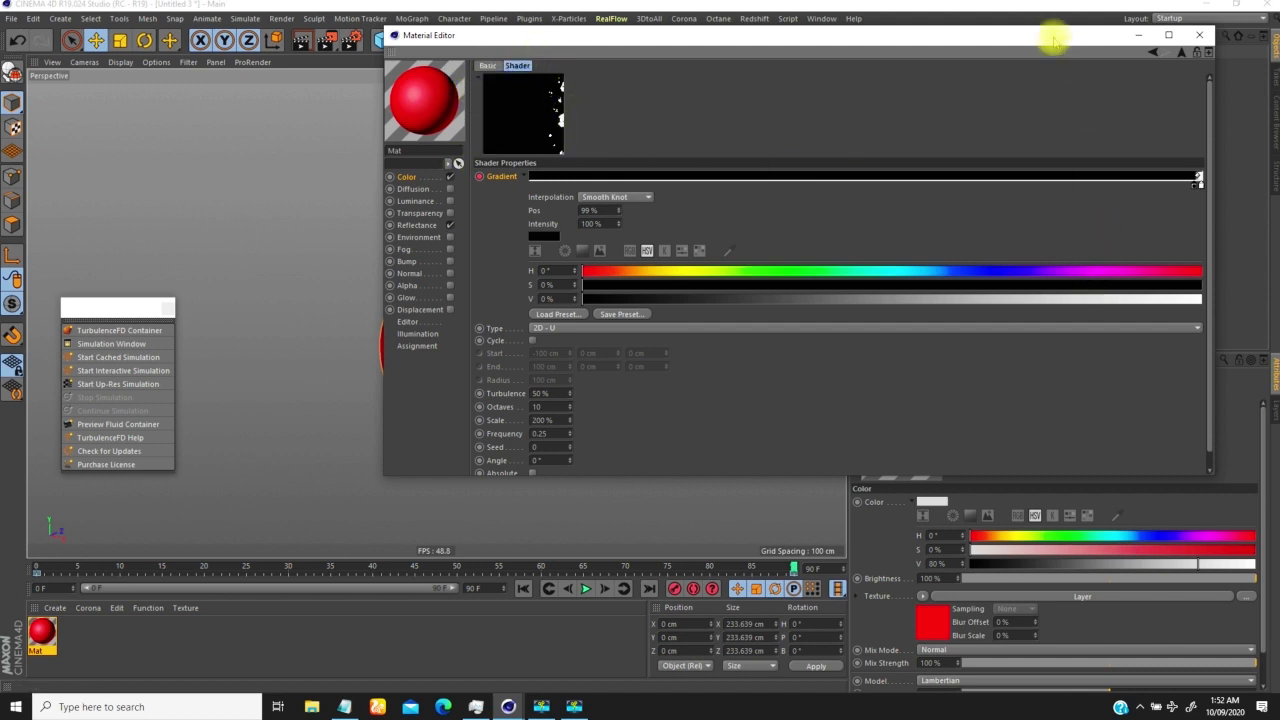
Keyframe the gradient at frame 87, and again at frame 90 with the black knot at 100%
click(793, 568)
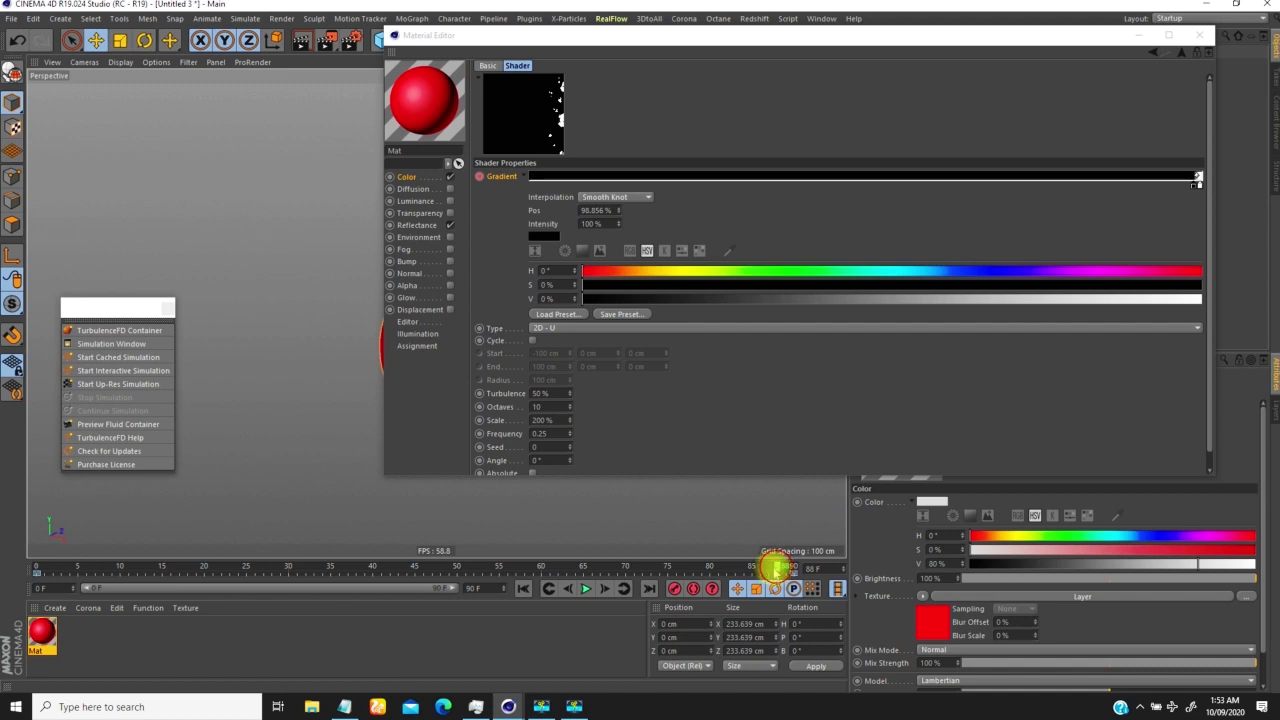
click(518, 250)
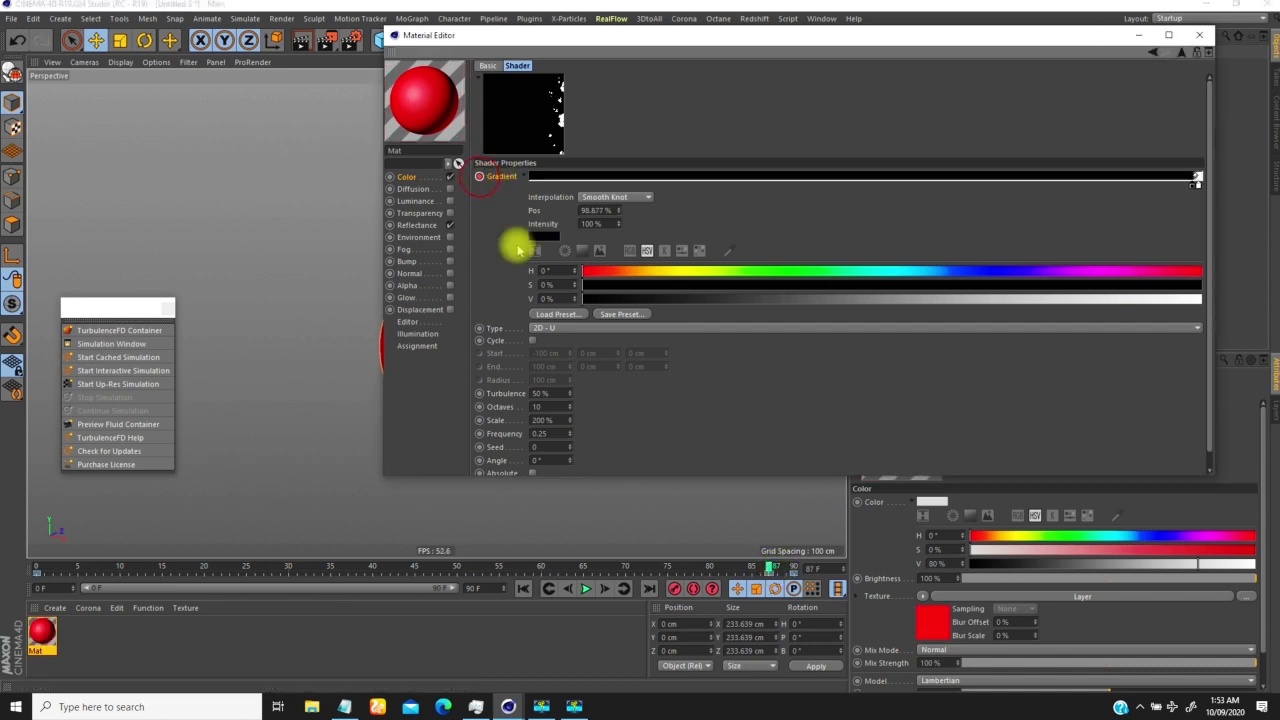
drag(770, 568, 795, 568)
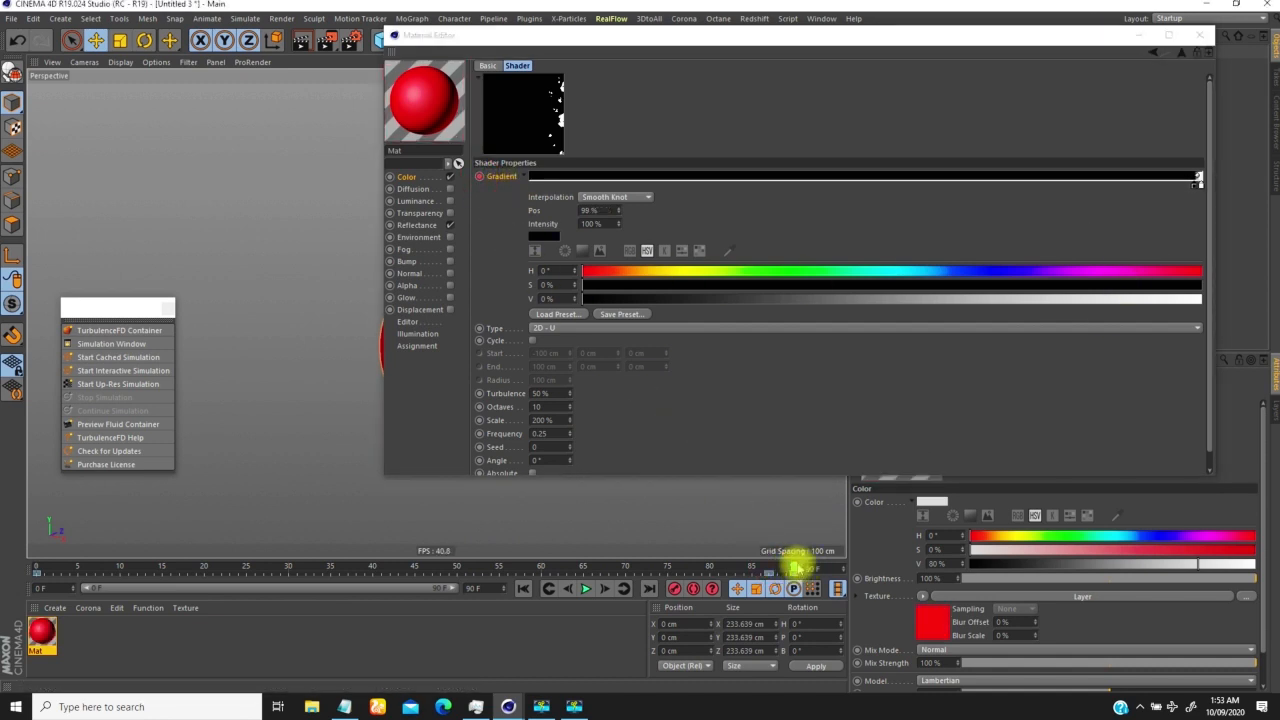
drag(1198, 183, 1202, 184)
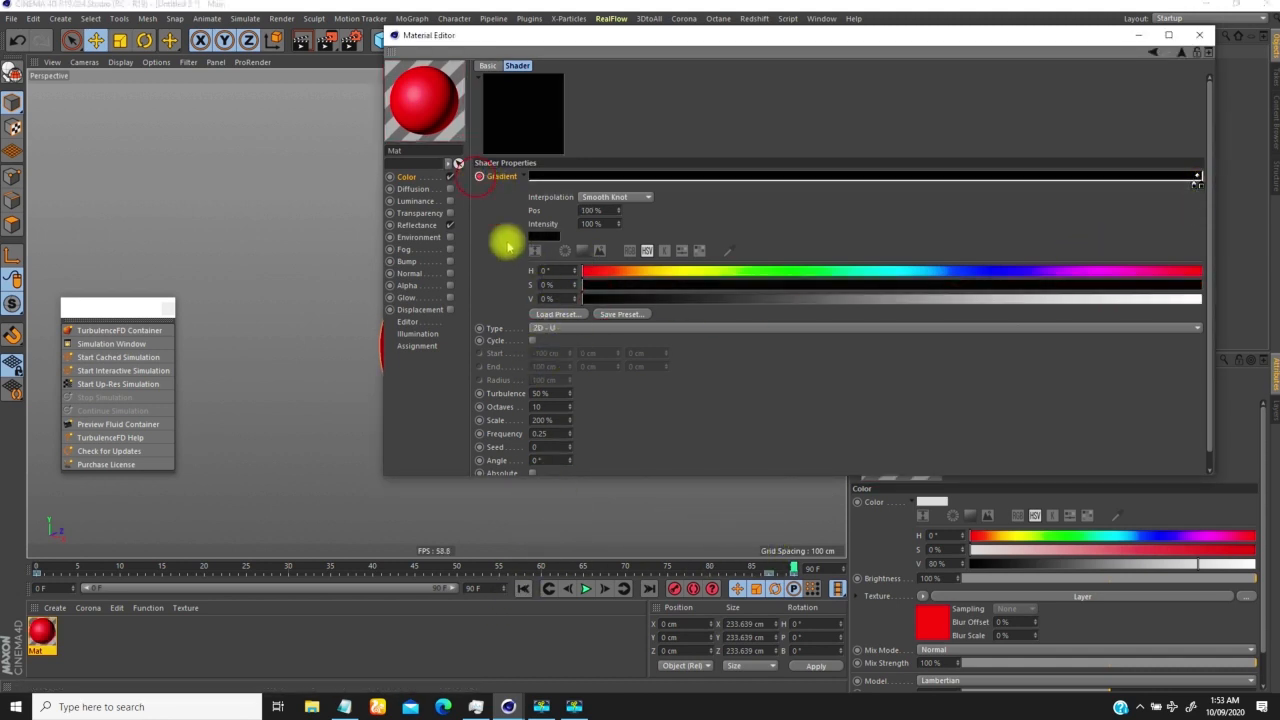
click(793, 565)
Keyframe the gradient at frame 3, and again at frame 0 with the white knot at 0%
drag(793, 565, 63, 580)
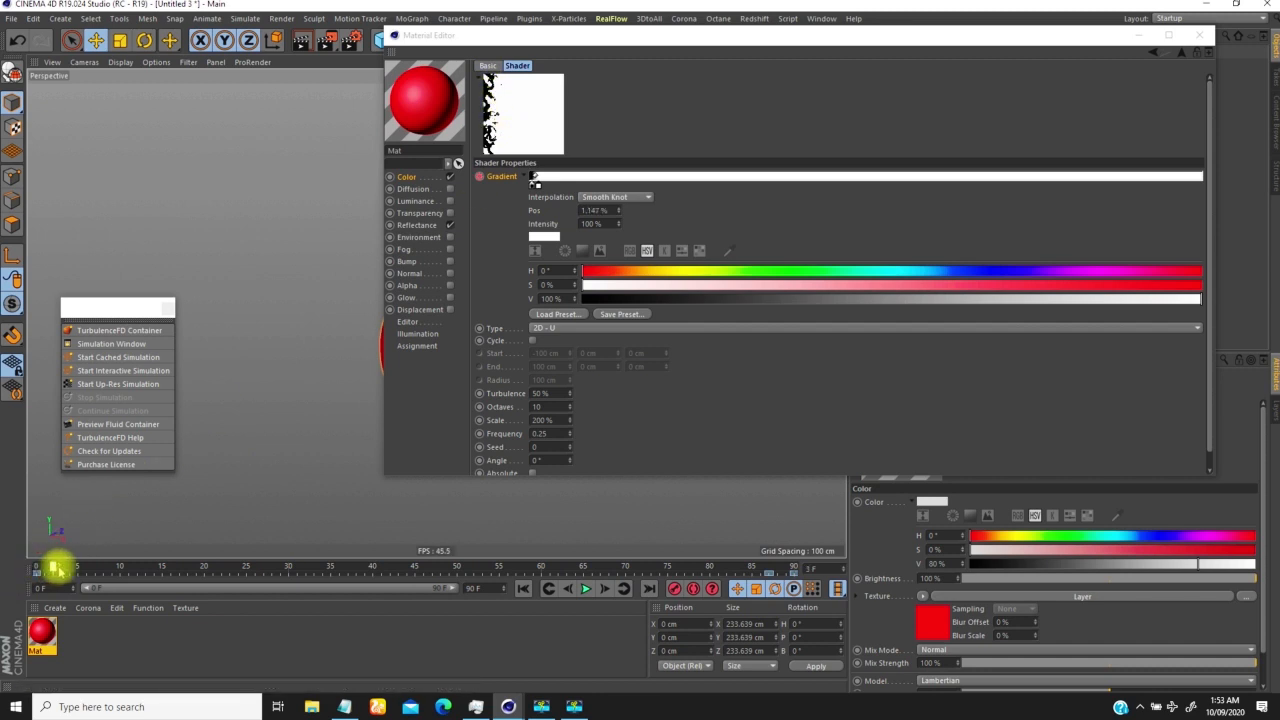
click(489, 172)
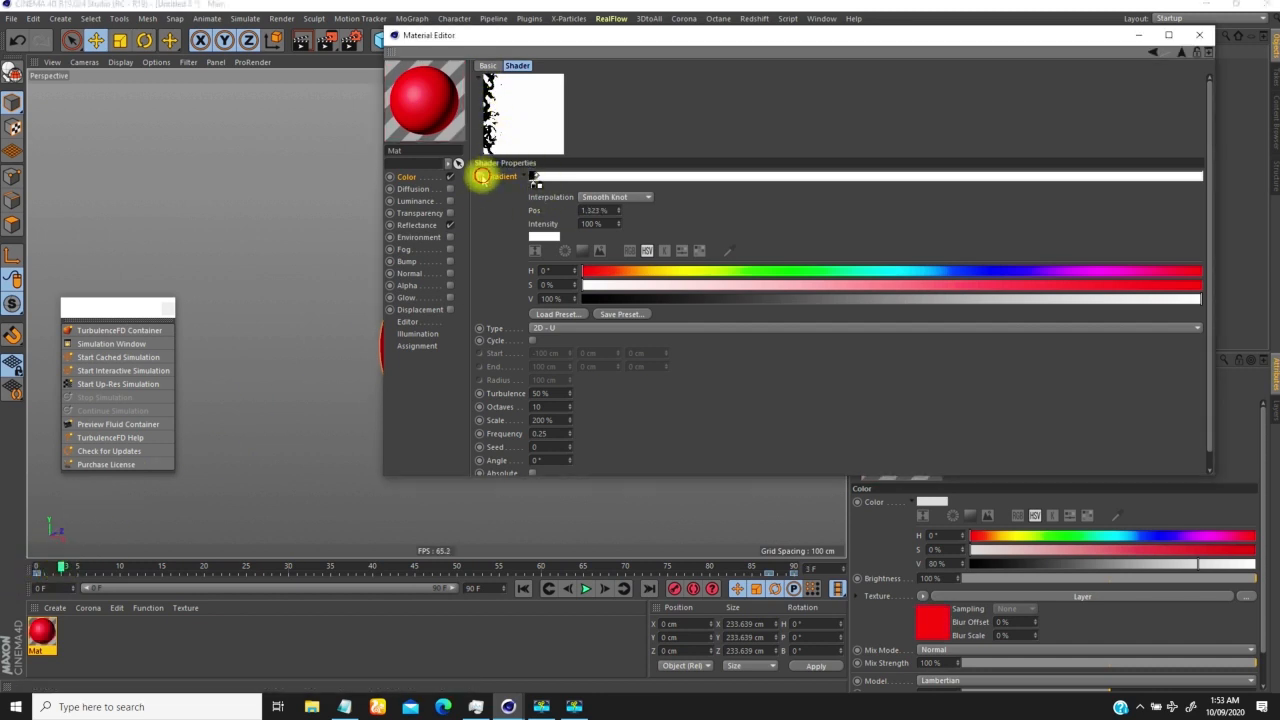
drag(62, 568, 37, 566)
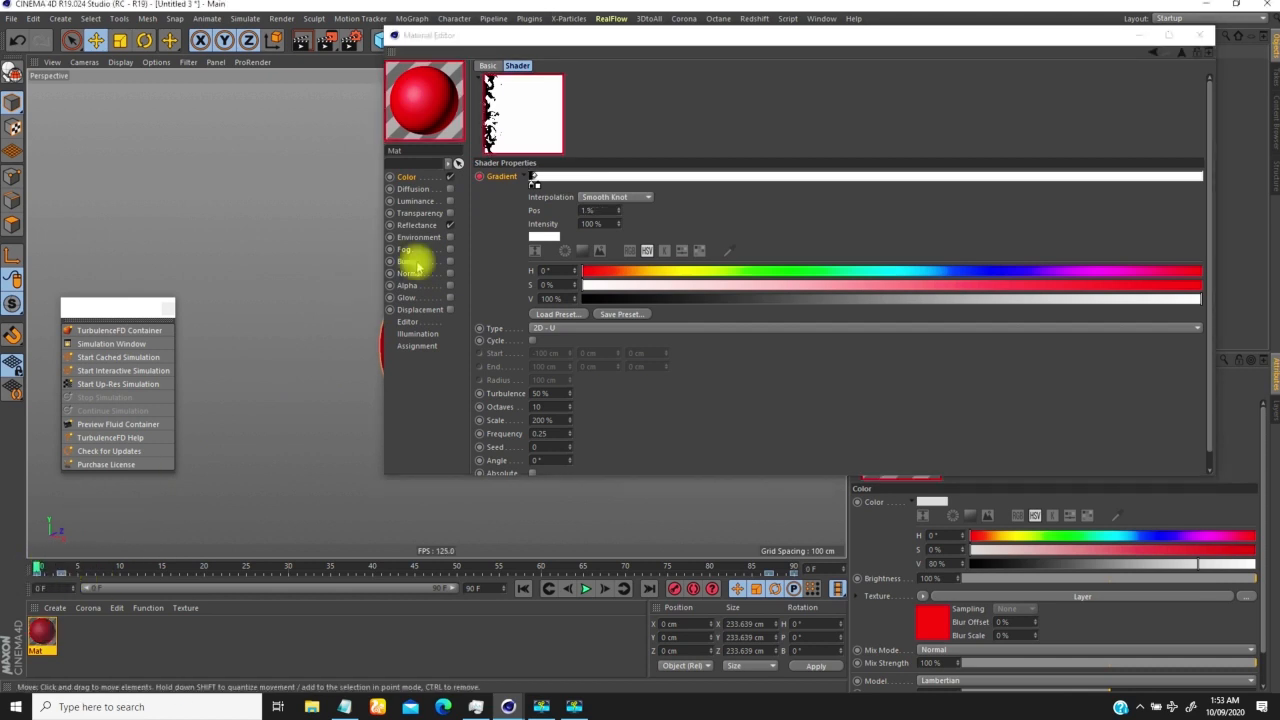
click(530, 185)
drag(738, 300, 1233, 309)
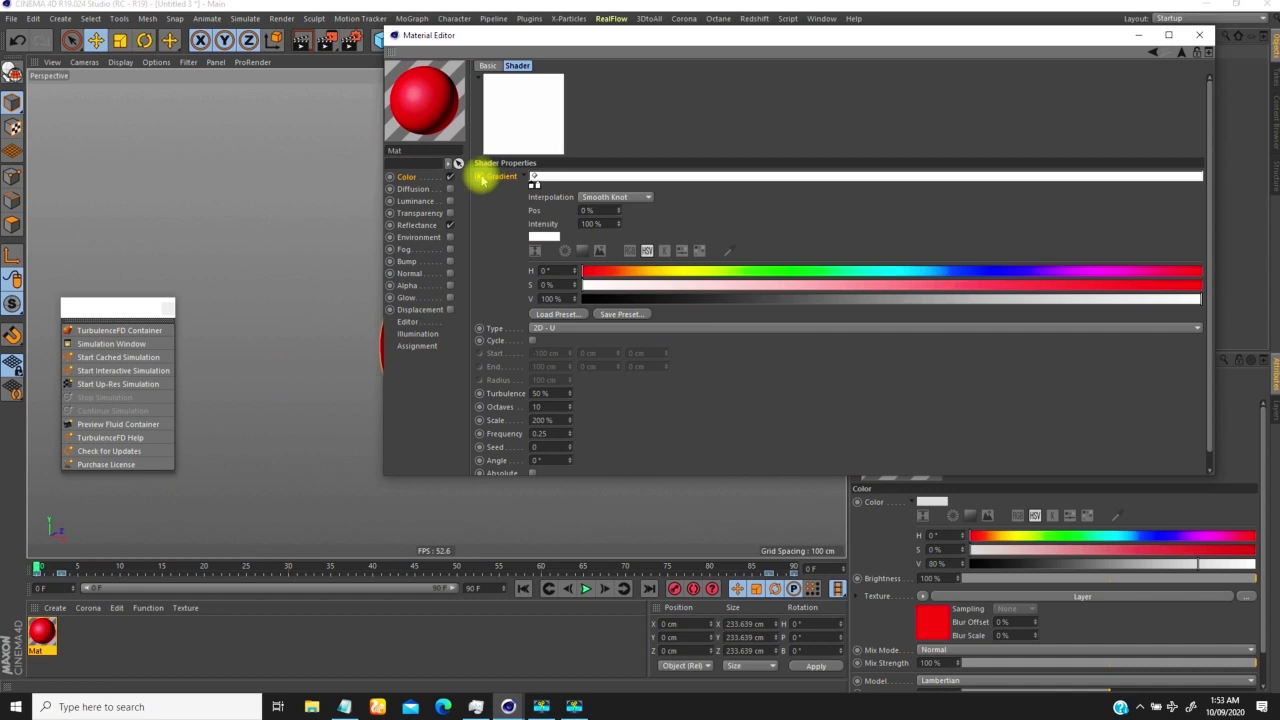
At frame 46, move the black gradient knot to 50% and keyframe the gradient
drag(46, 568, 742, 540)
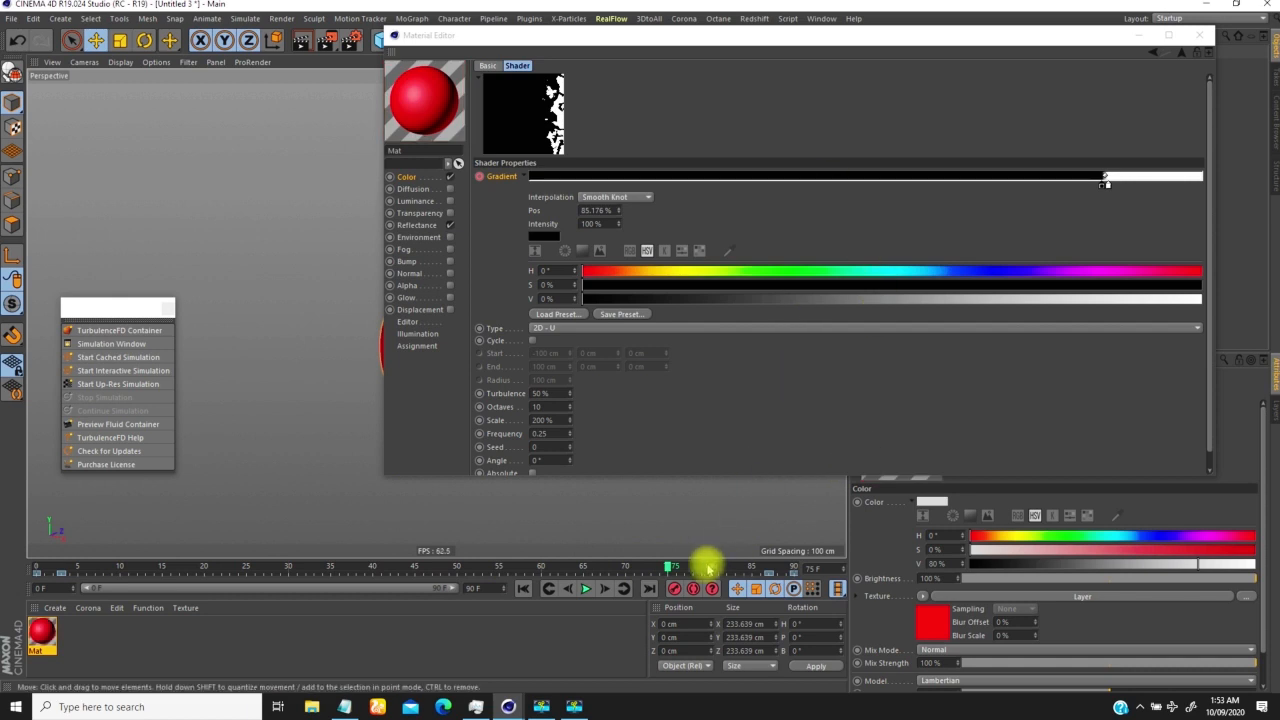
drag(671, 565, 786, 570)
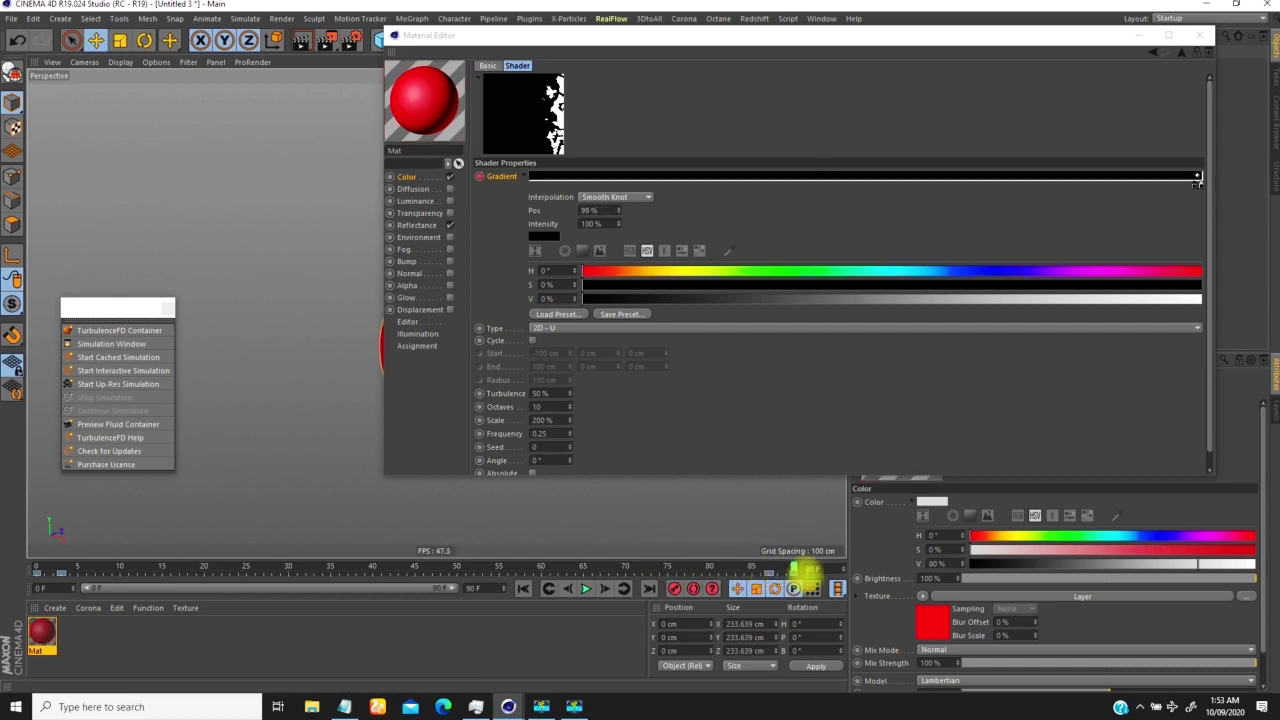
drag(793, 568, 424, 585)
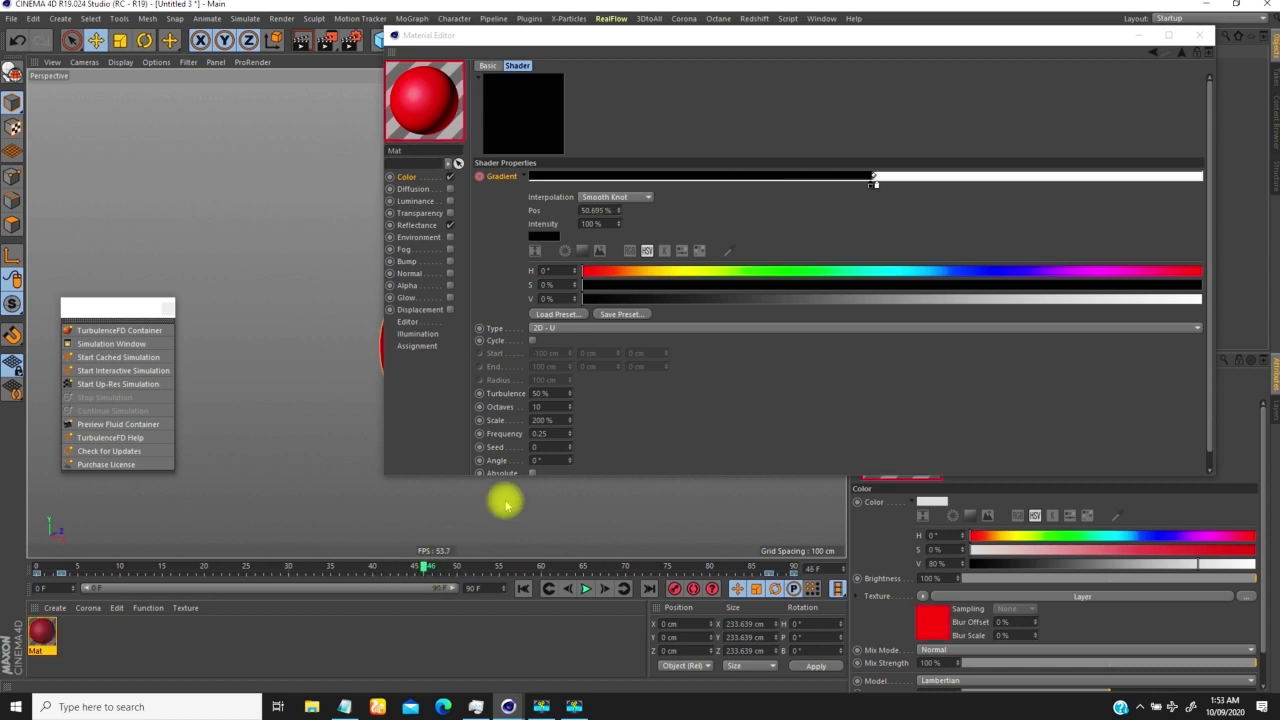
click(872, 188)
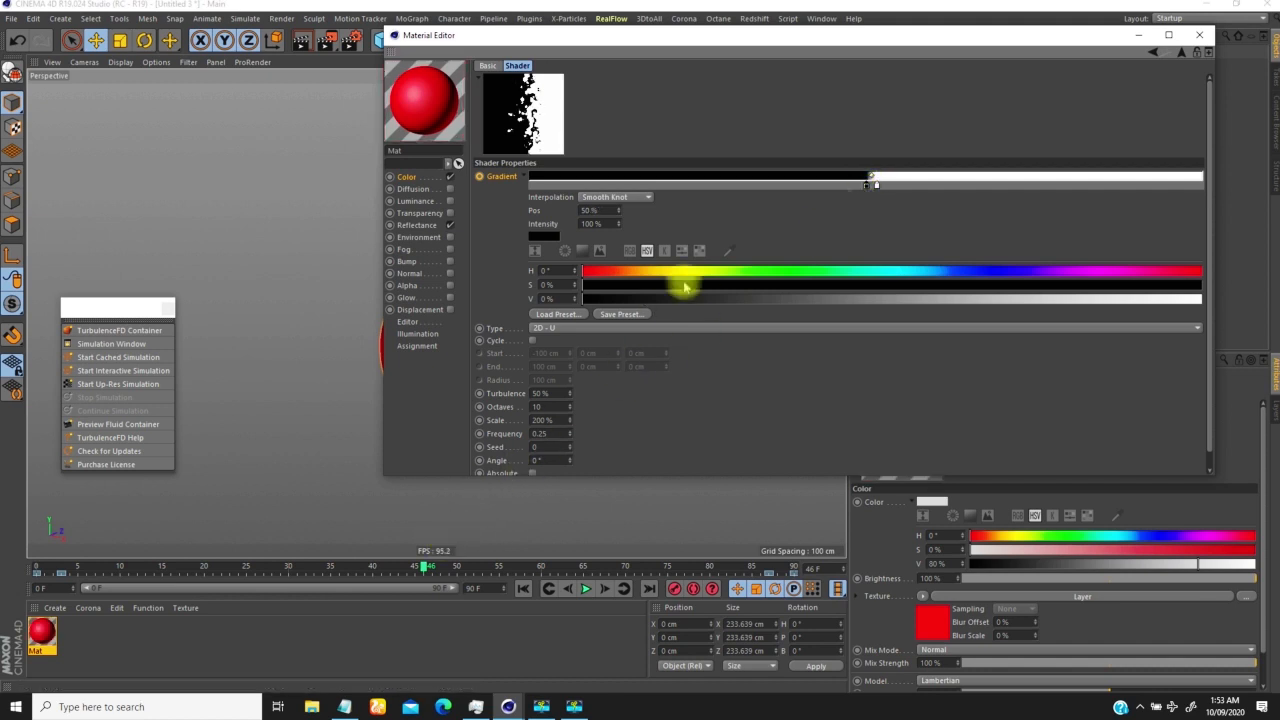
click(479, 176)
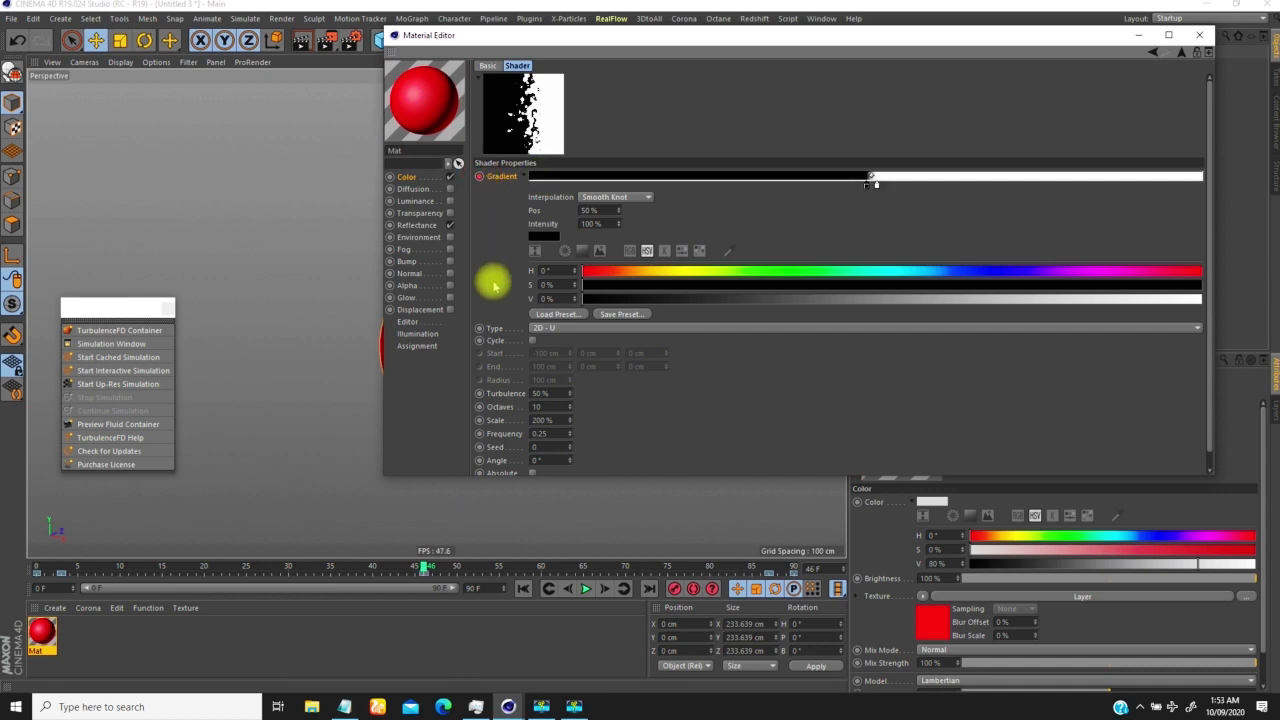
Return to the layer stack, set the gradient layer's blend mode to Layer Mask, and scrub the animation from frame 0 to 90
drag(425, 568, 70, 566)
drag(158, 560, 61, 566)
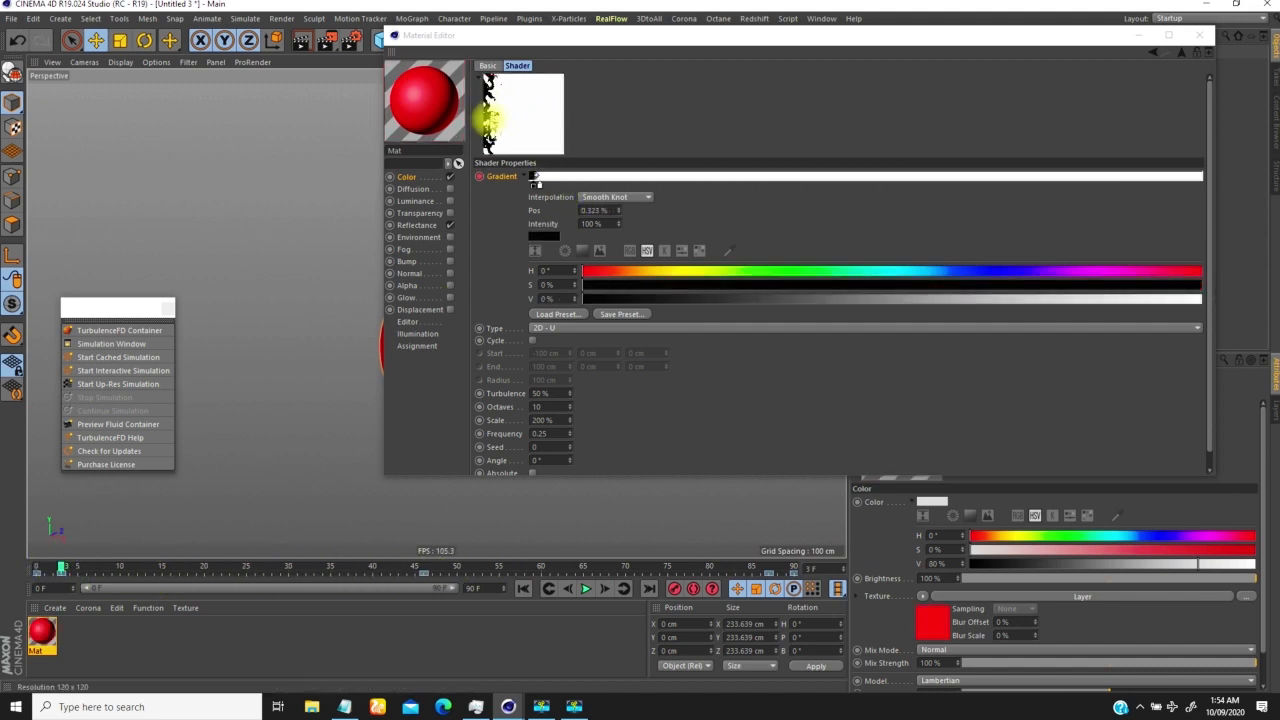
click(1181, 51)
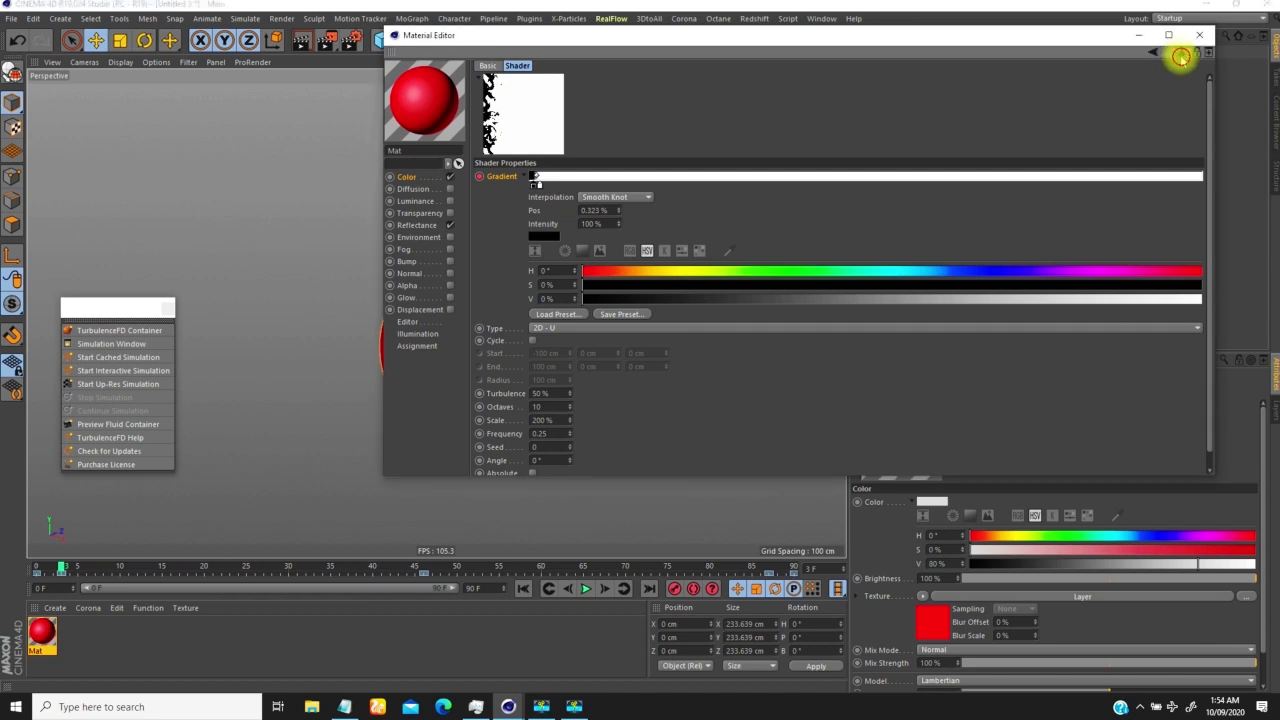
click(568, 219)
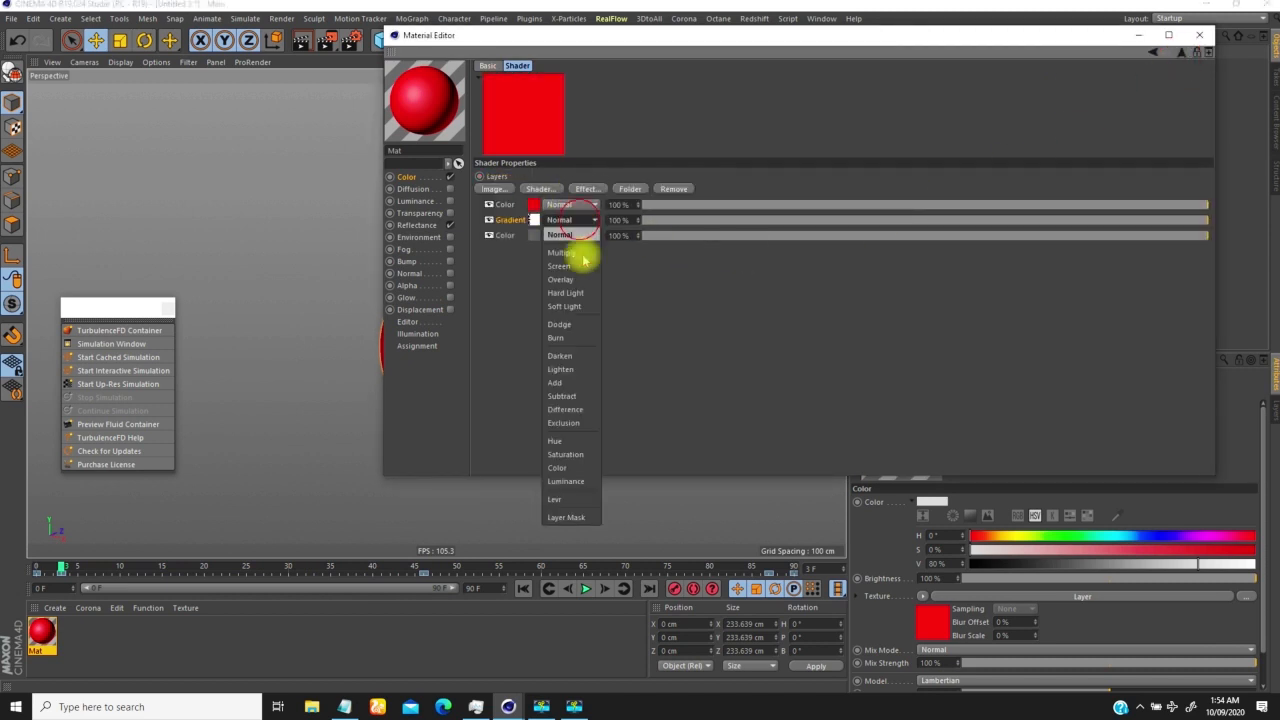
click(566, 517)
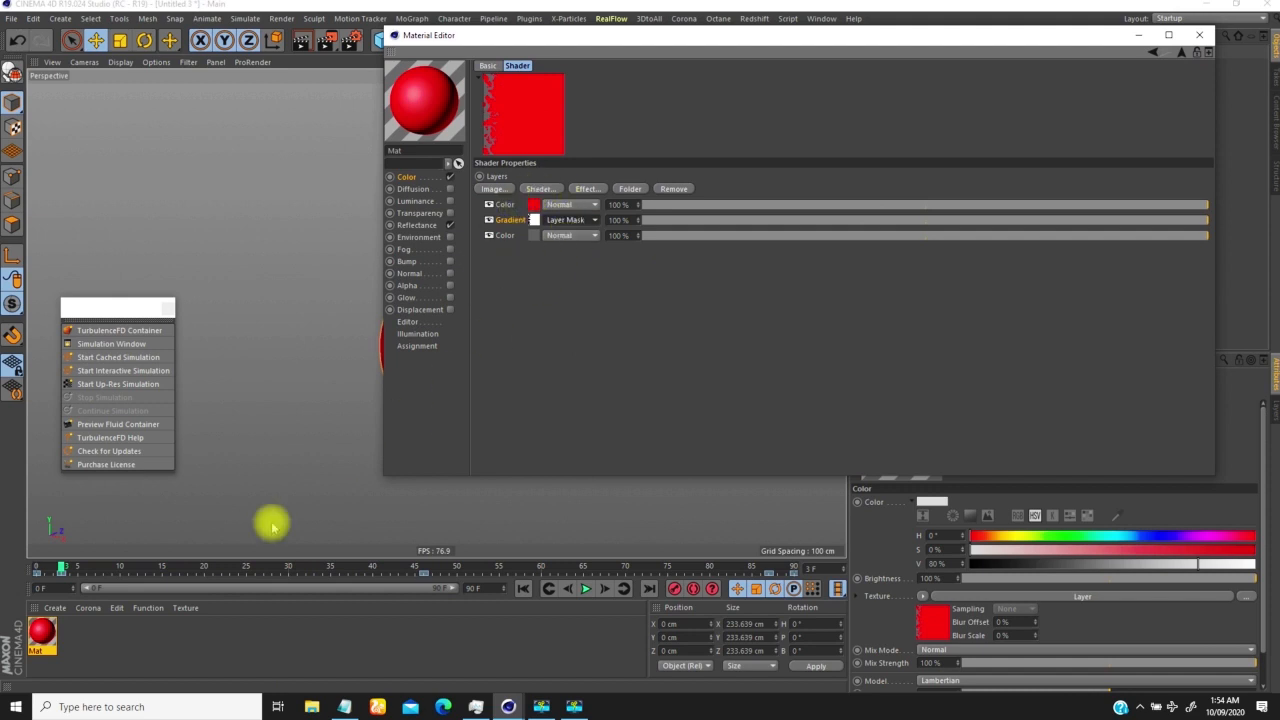
drag(62, 567, 52, 567)
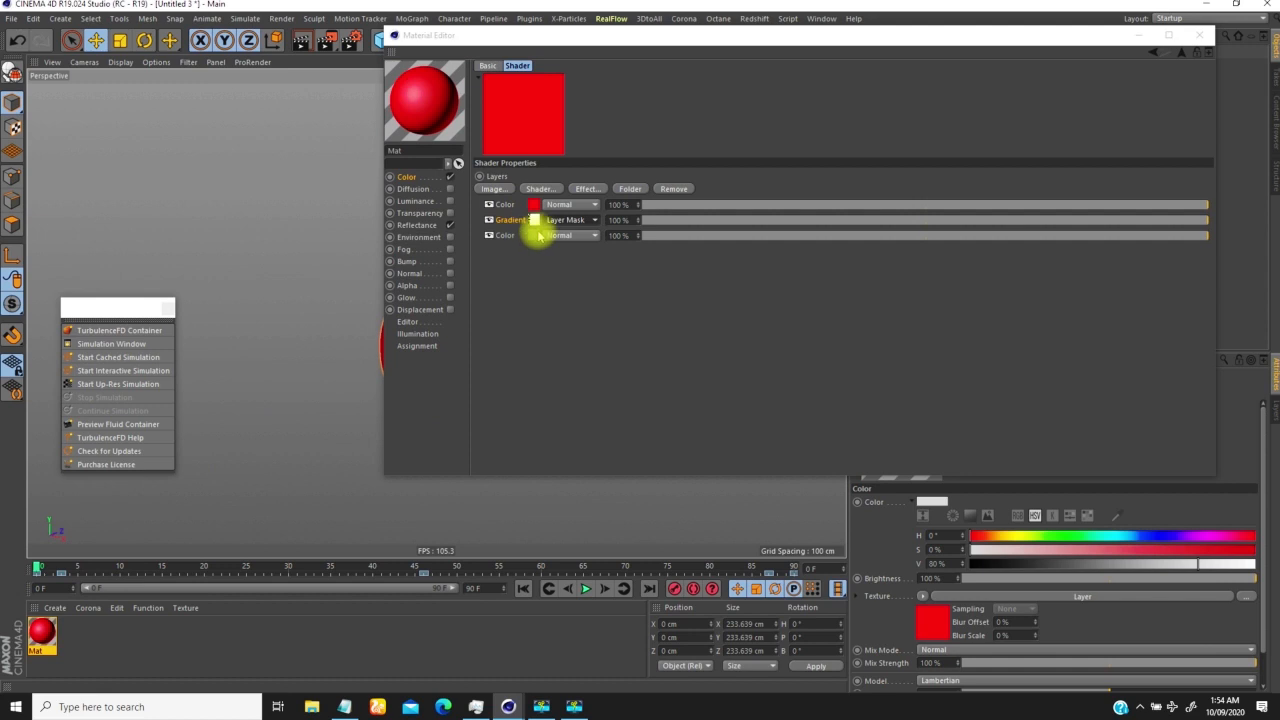
drag(37, 563, 342, 548)
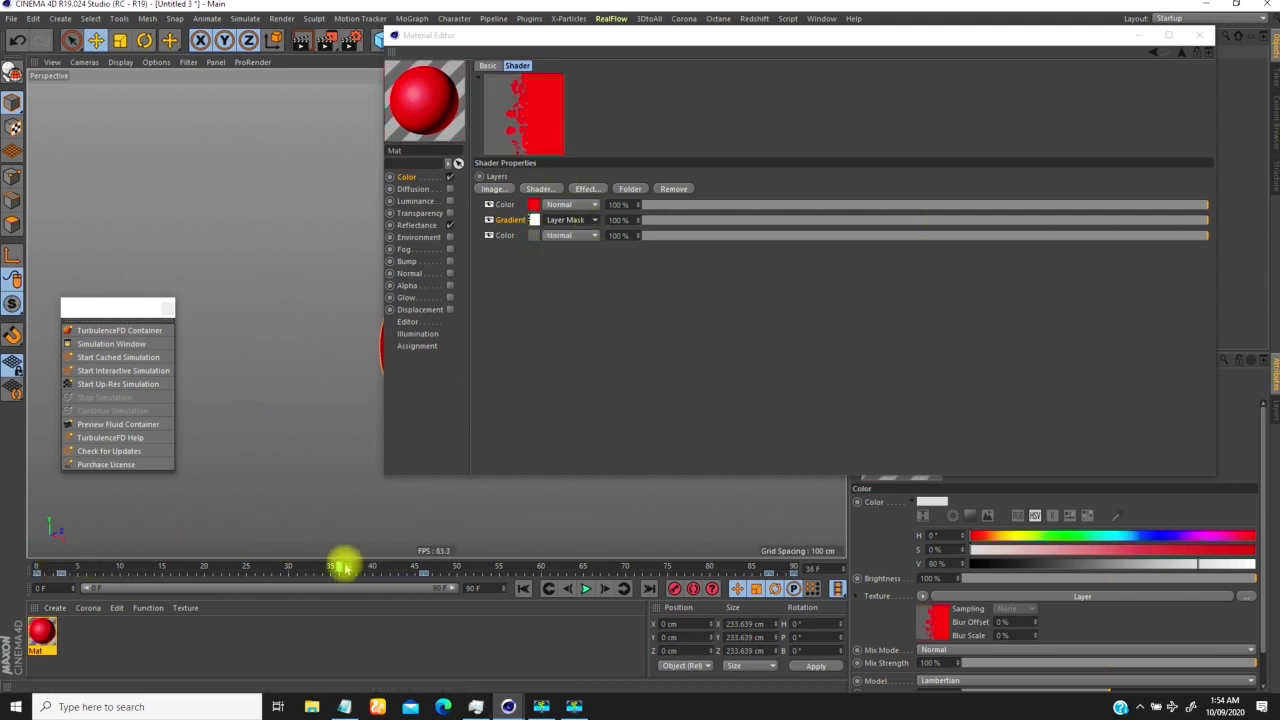
drag(340, 566, 793, 567)
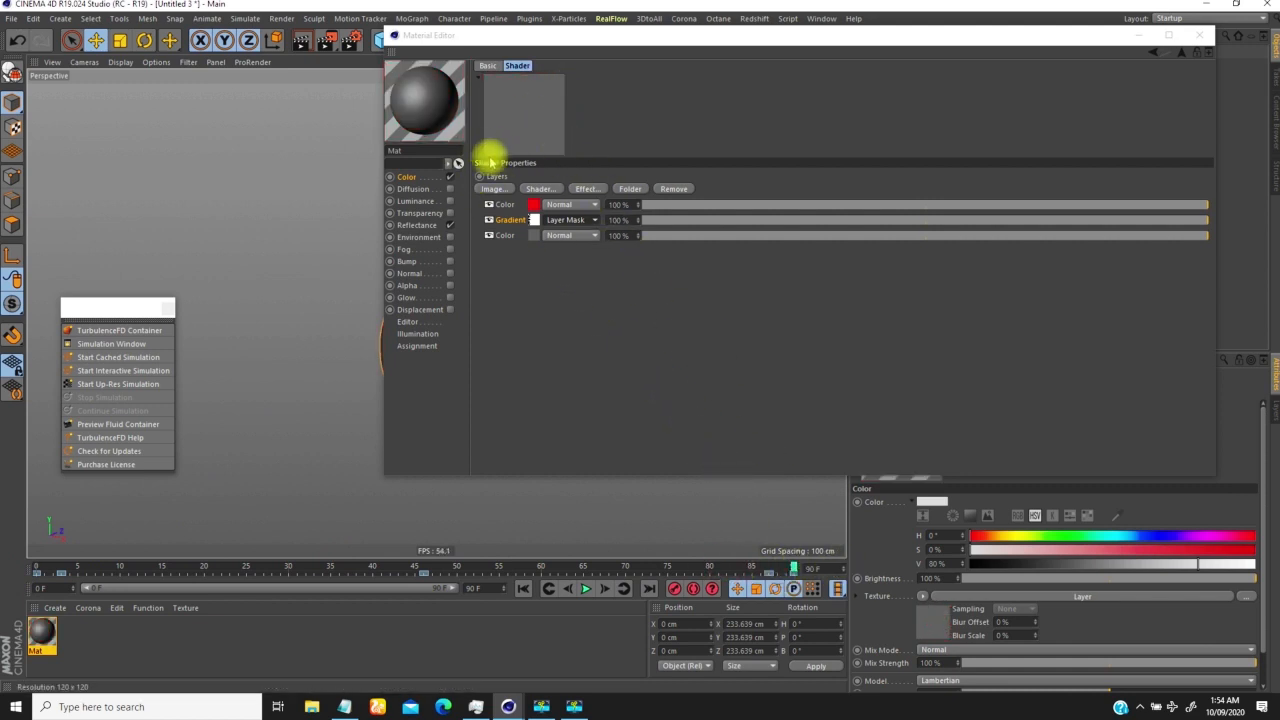
drag(793, 567, 541, 567)
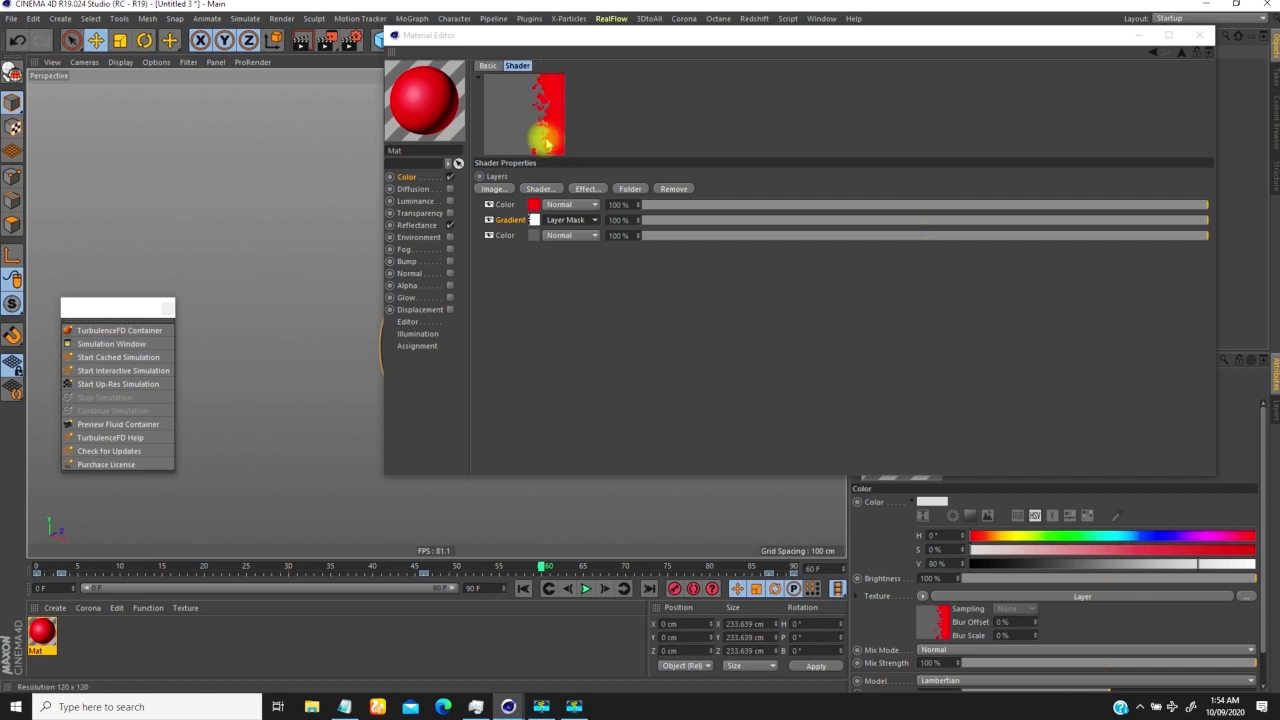
Copy the mask's gradient shader, enable the Luminance channel, and paste the shader as its texture
click(506, 218)
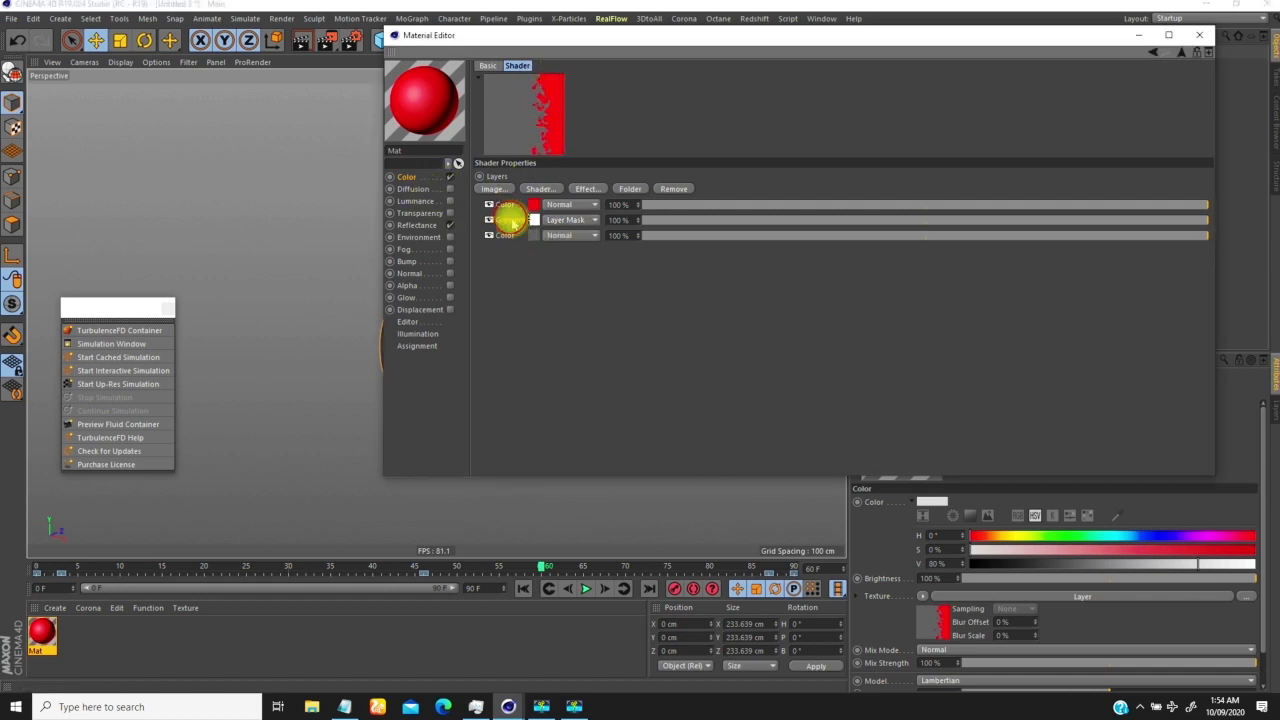
click(538, 190)
click(509, 219)
right_click(511, 219)
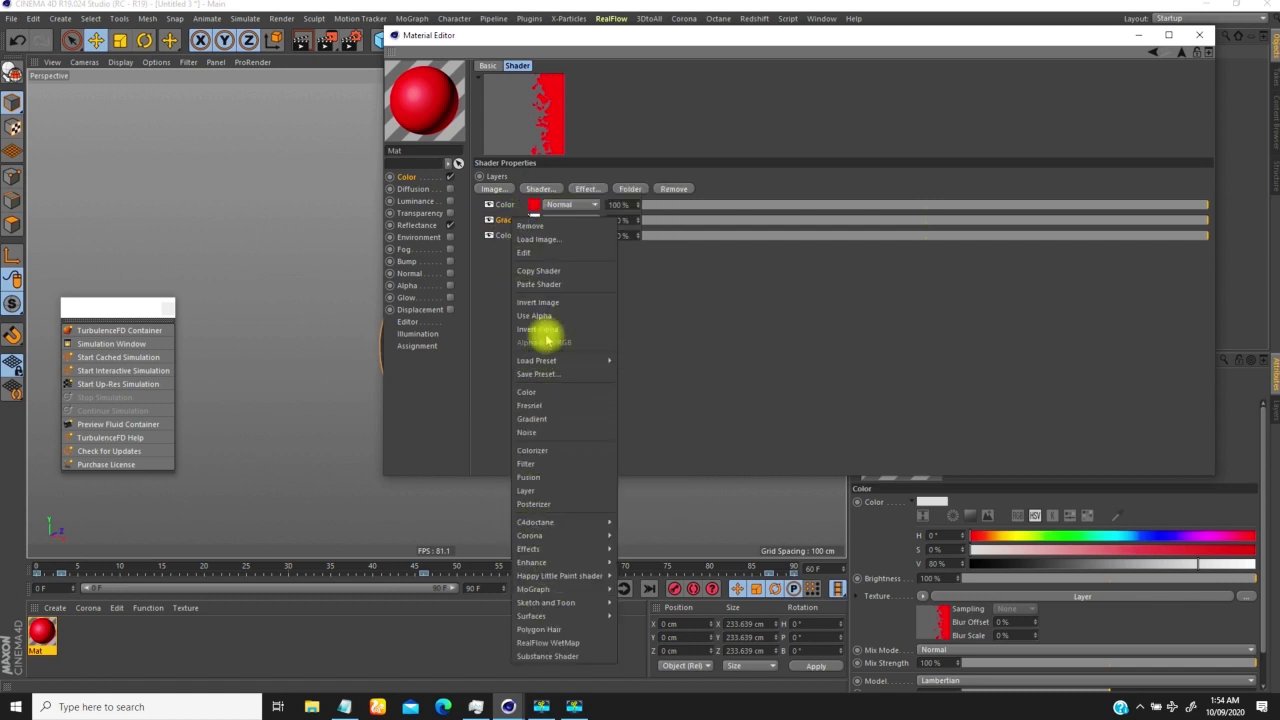
click(541, 271)
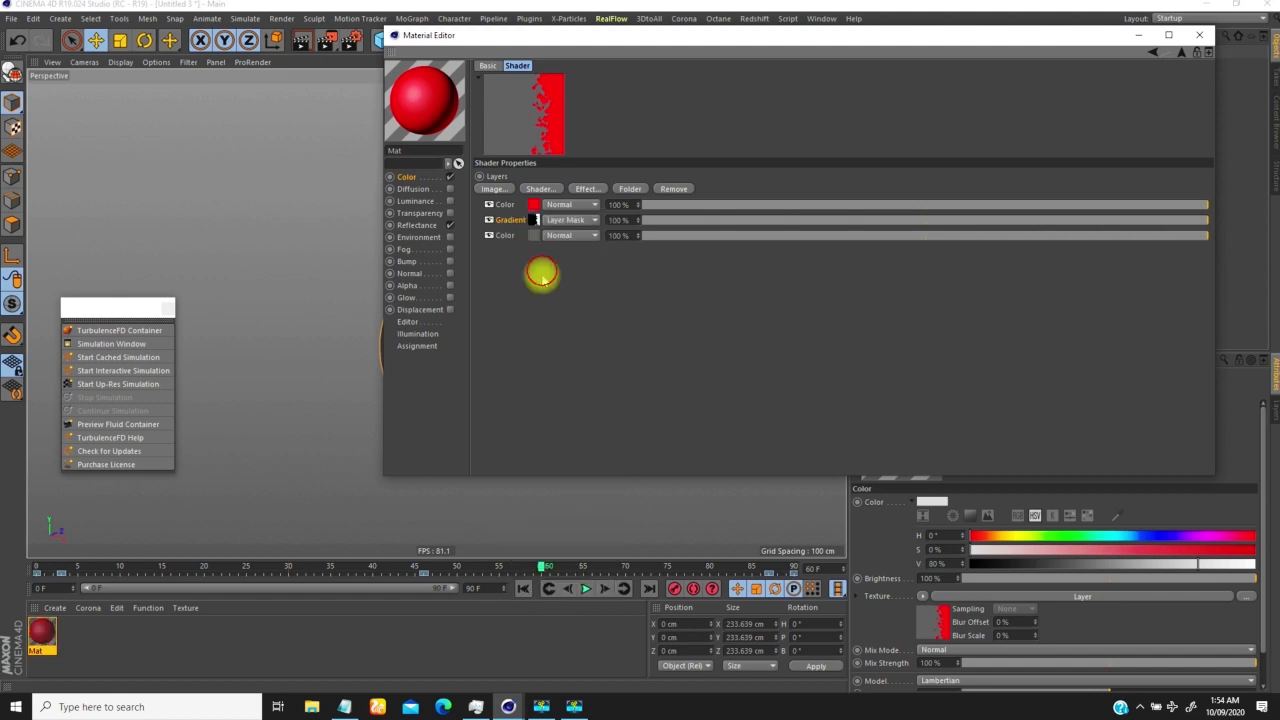
click(449, 201)
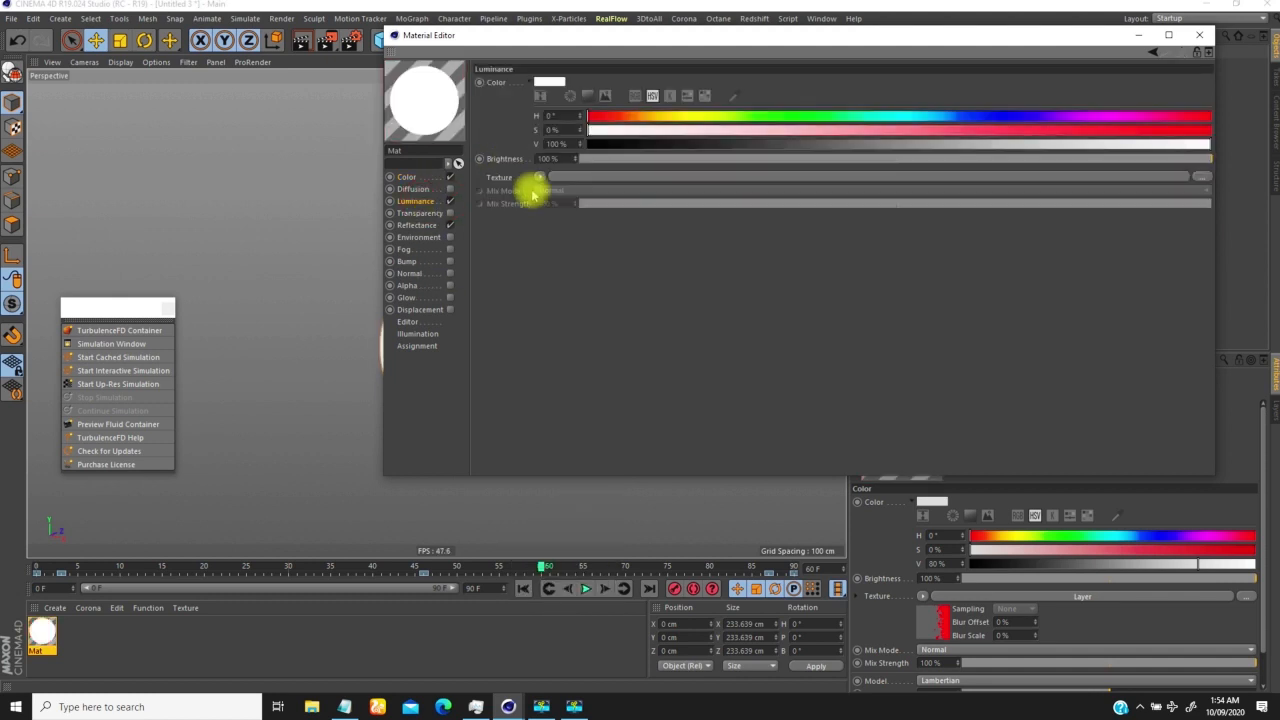
click(540, 178)
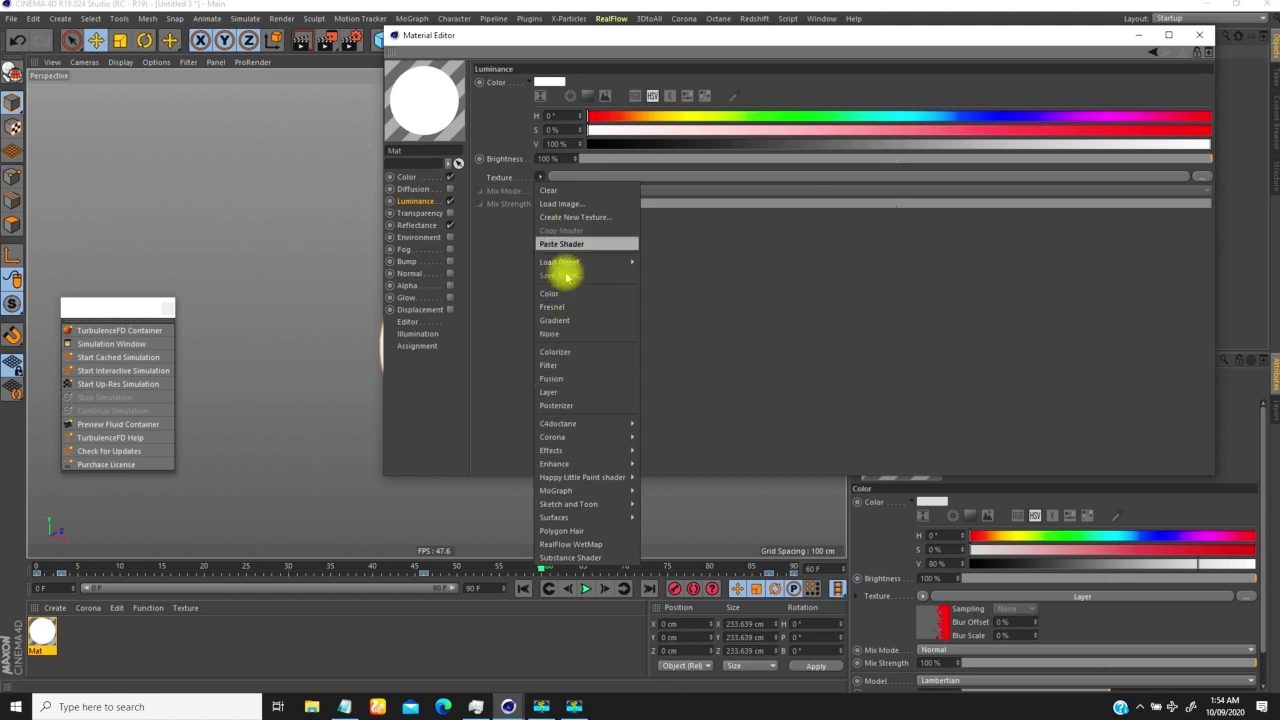
click(563, 245)
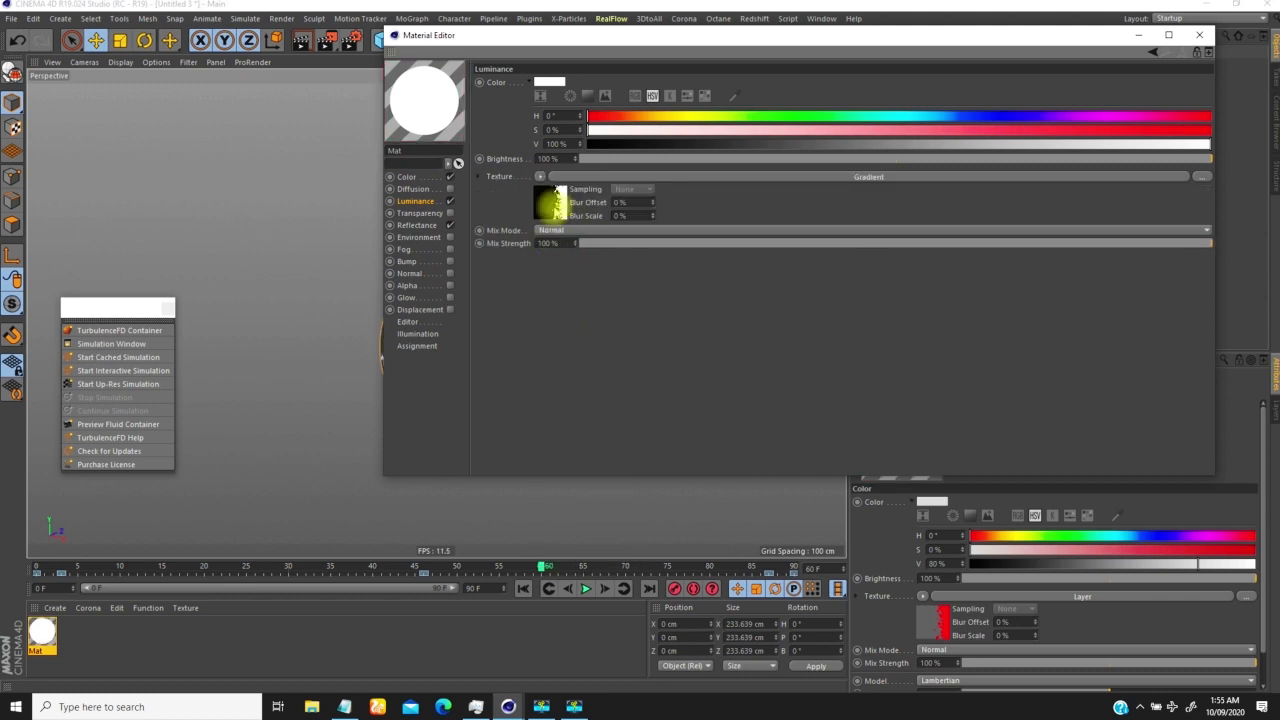
Add a second black knot past the white knot in the luminance gradient and set its position to 53% at frame 46
click(556, 196)
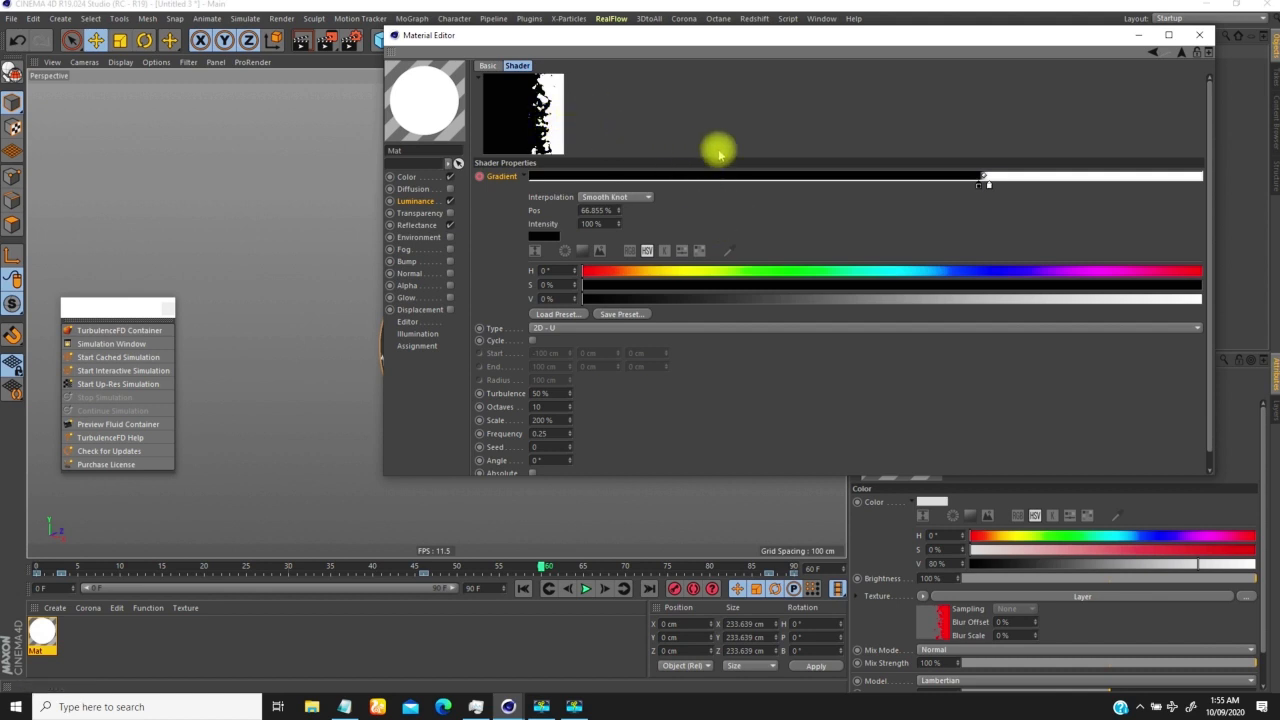
drag(965, 191, 1005, 193)
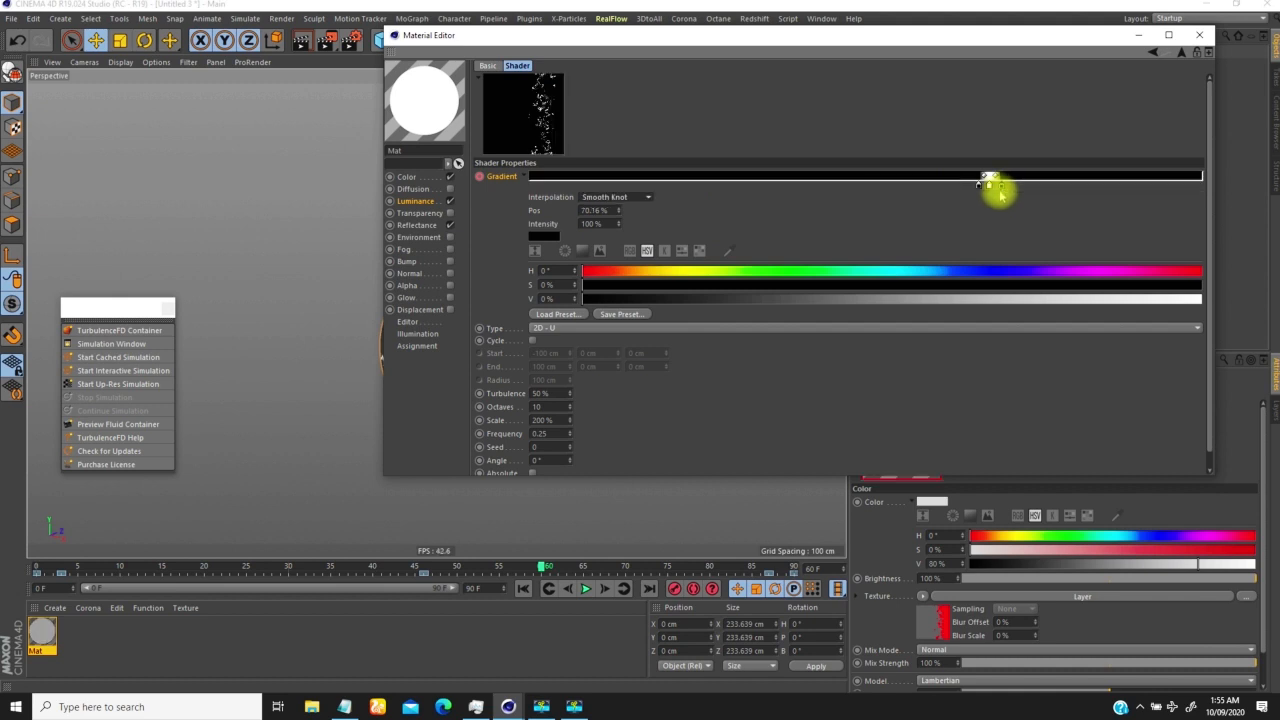
click(540, 566)
drag(540, 566, 428, 572)
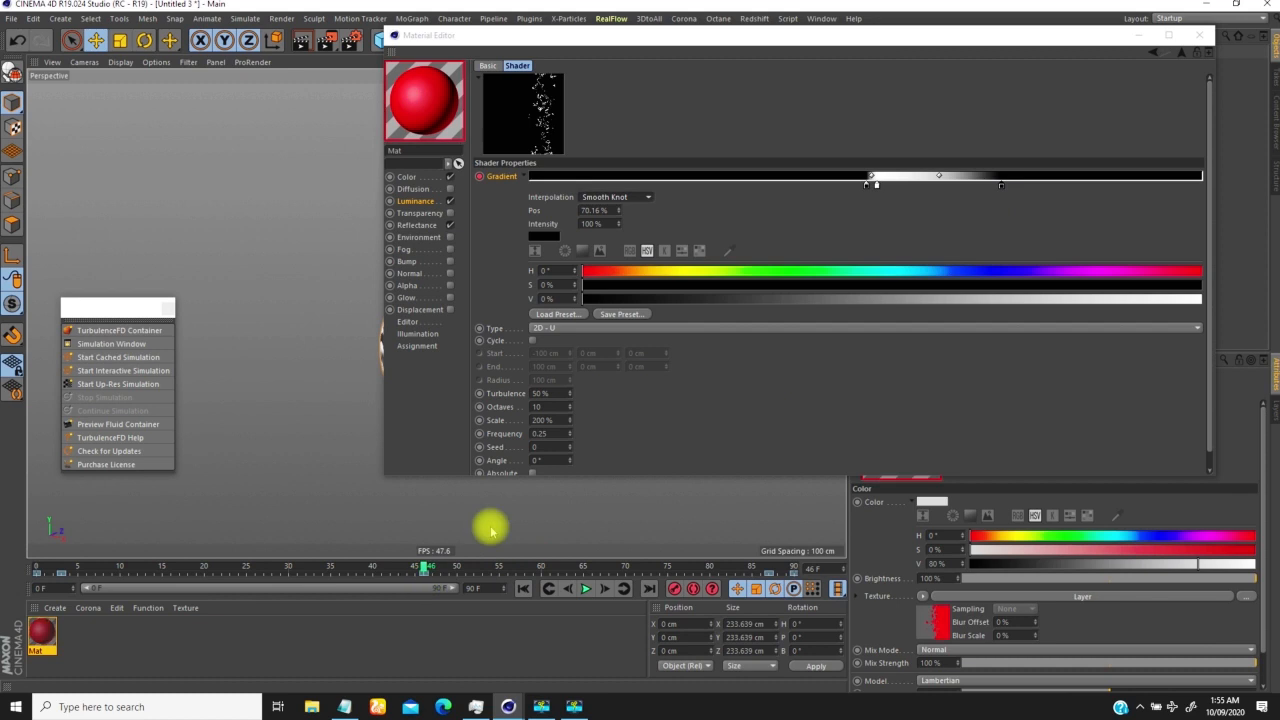
click(1000, 200)
drag(1002, 186, 896, 197)
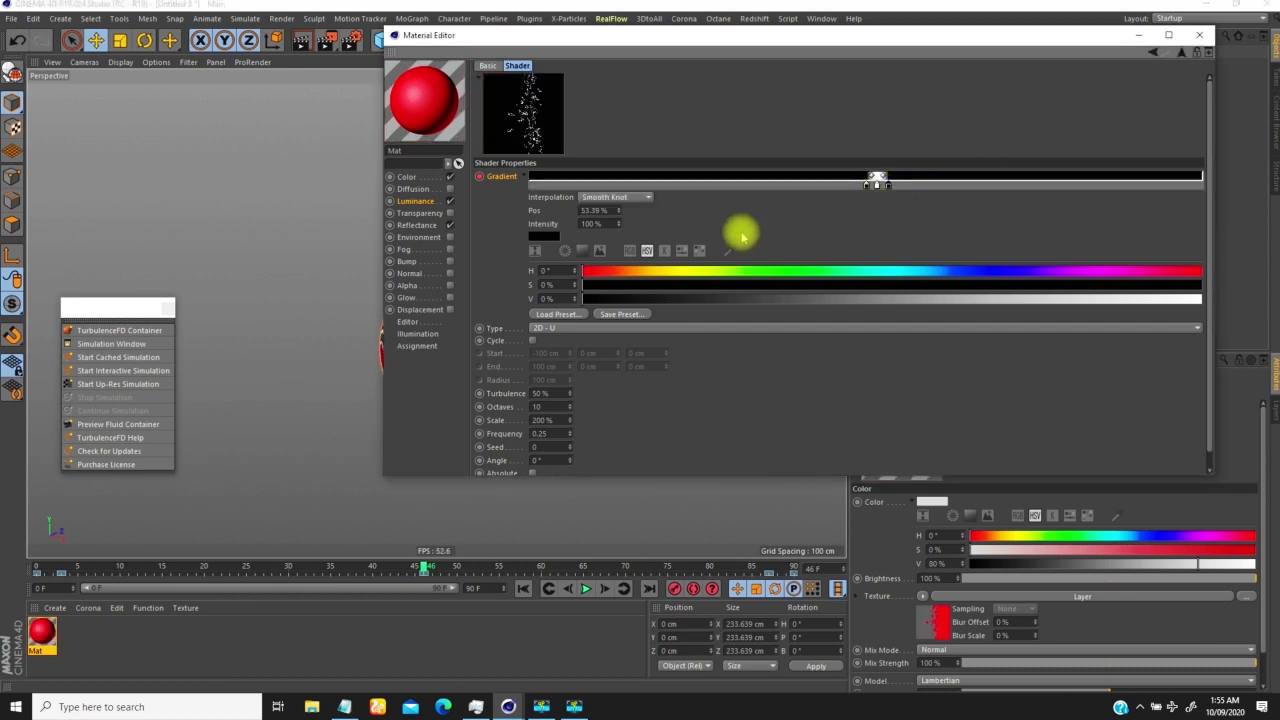
drag(609, 211, 587, 216)
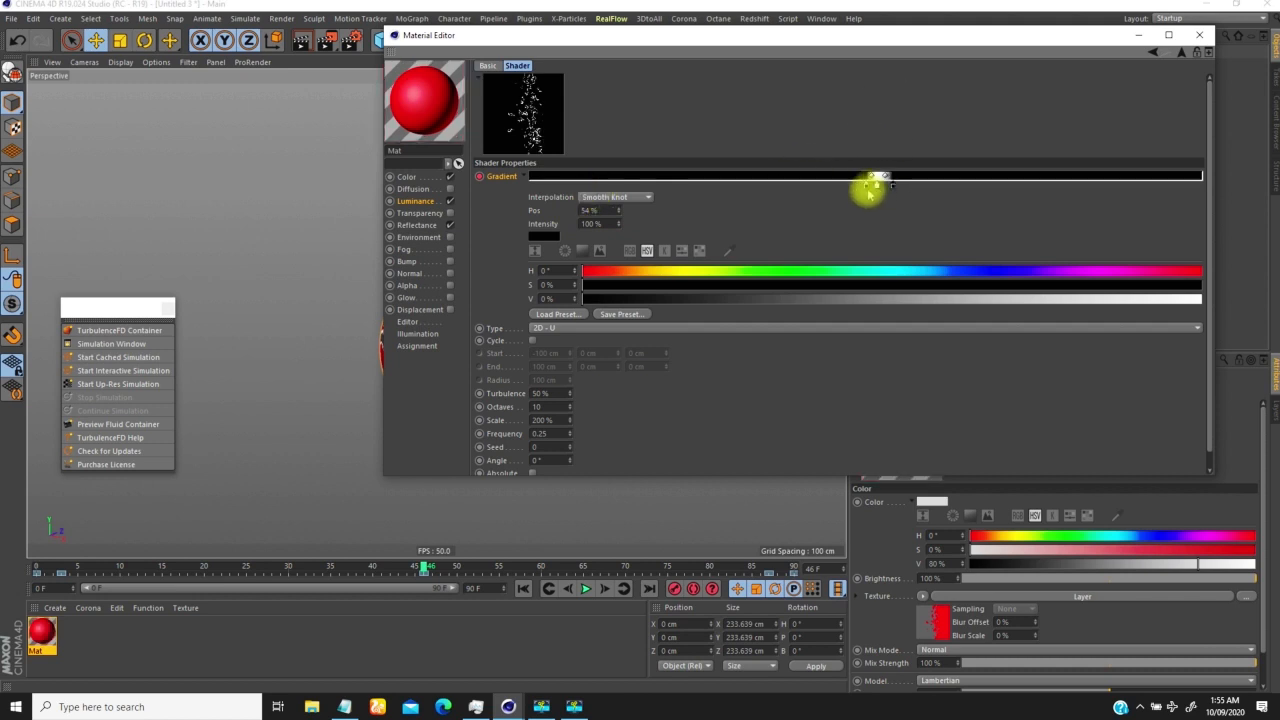
double_click(598, 211)
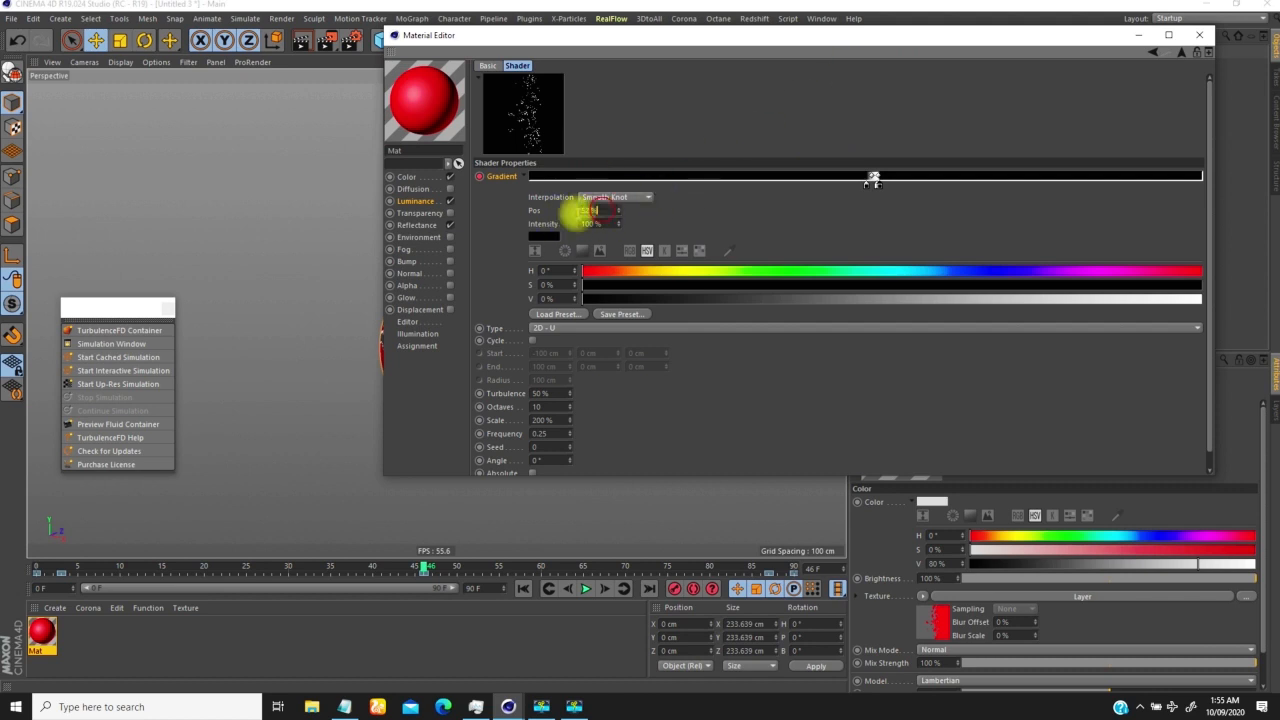
drag(577, 214, 572, 212)
key(Return)
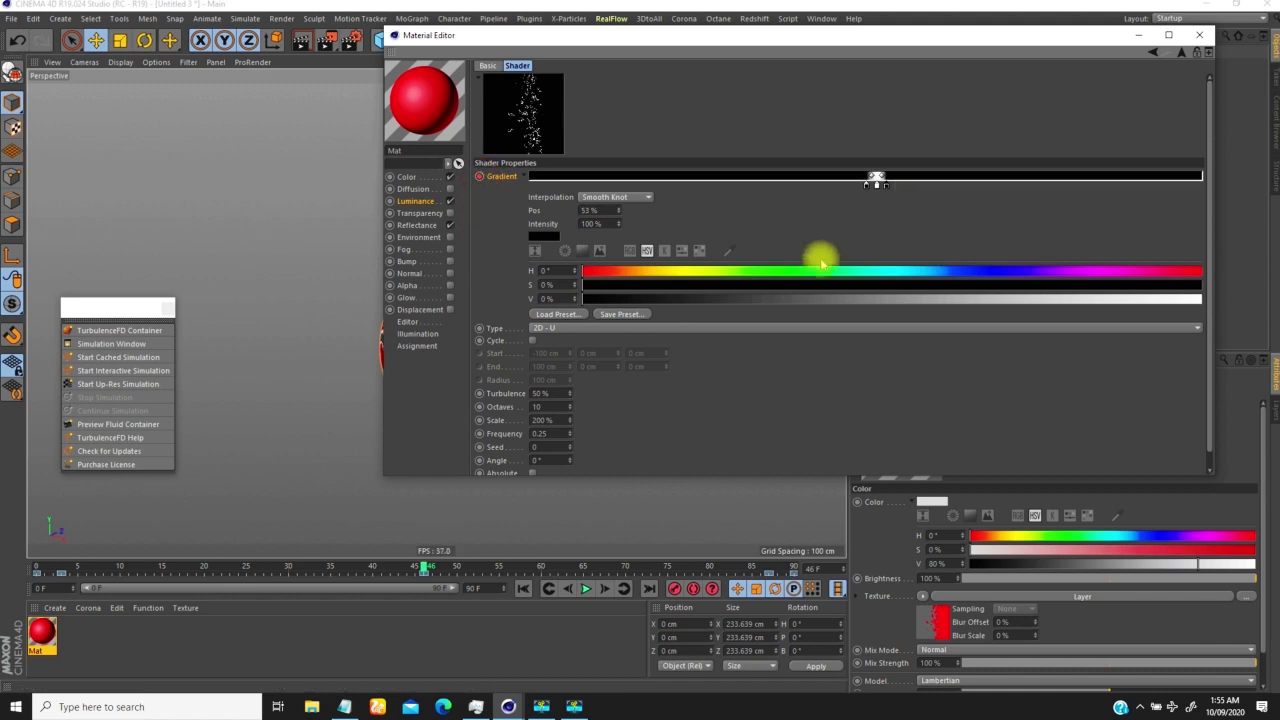
At frame 3, move the luminance gradient's second black knot to about 2.8%, just past the white knot, and keyframe the gradient
drag(424, 567, 62, 580)
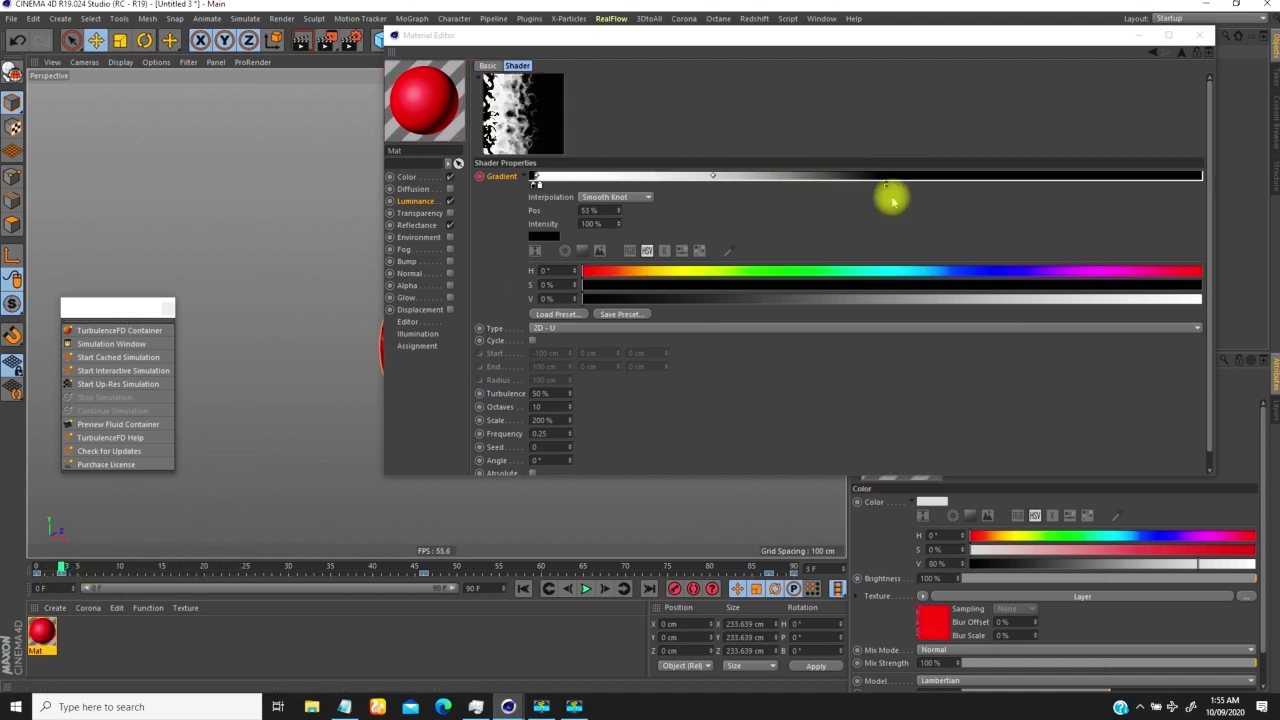
drag(887, 188, 567, 180)
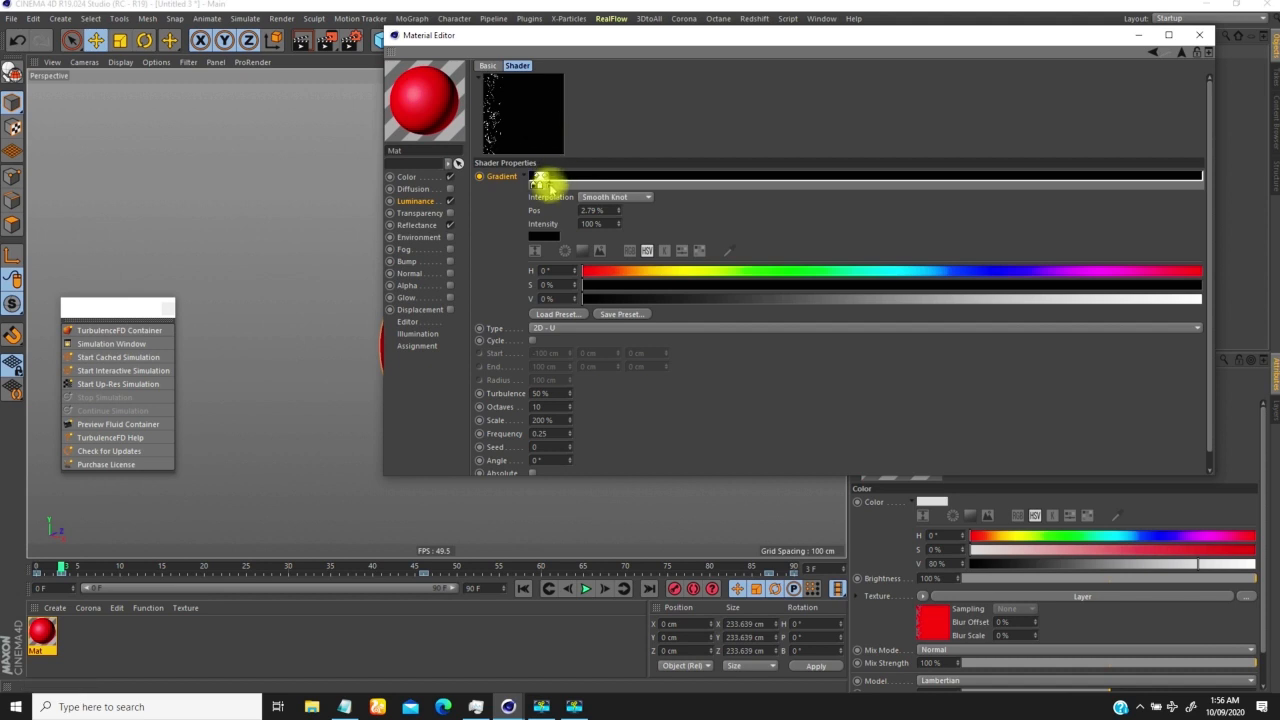
ctrl+click(479, 176)
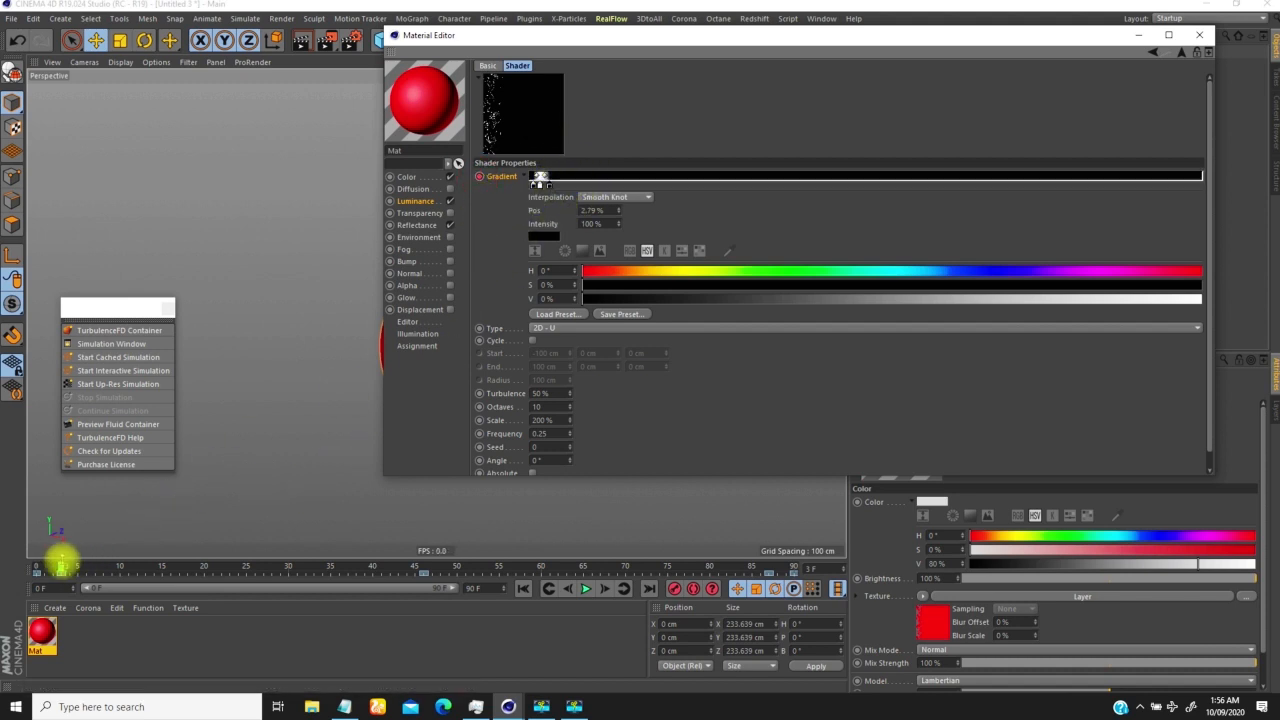
At frame 0, move the luminance gradient's last knot to about 2.6%, turn it white with V 100%, and keyframe the gradient
drag(61, 568, 52, 568)
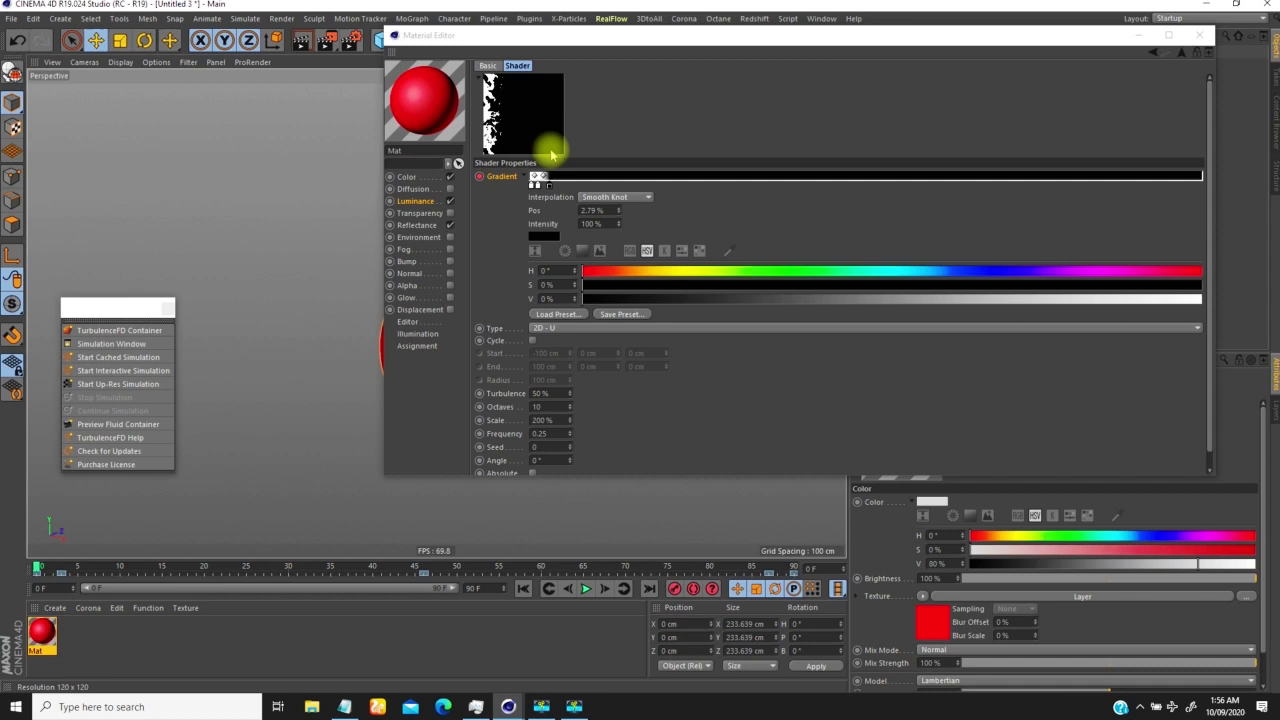
drag(549, 189, 548, 189)
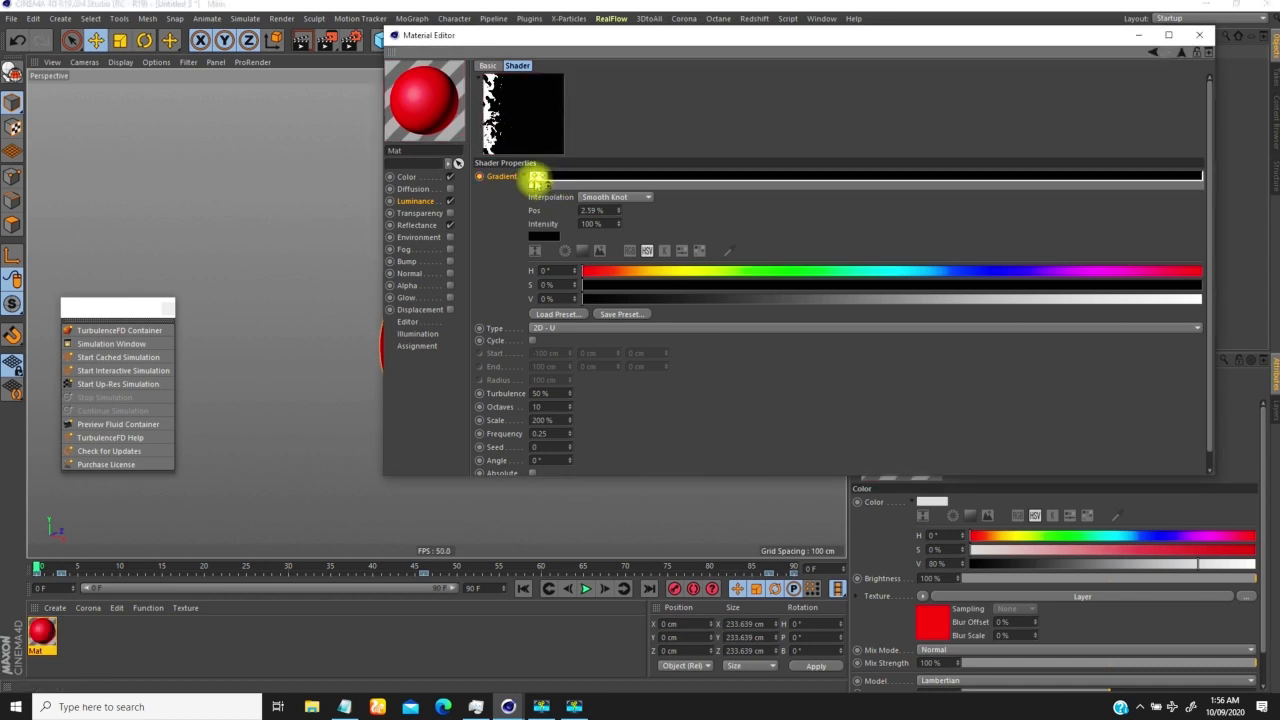
drag(1009, 300, 1185, 304)
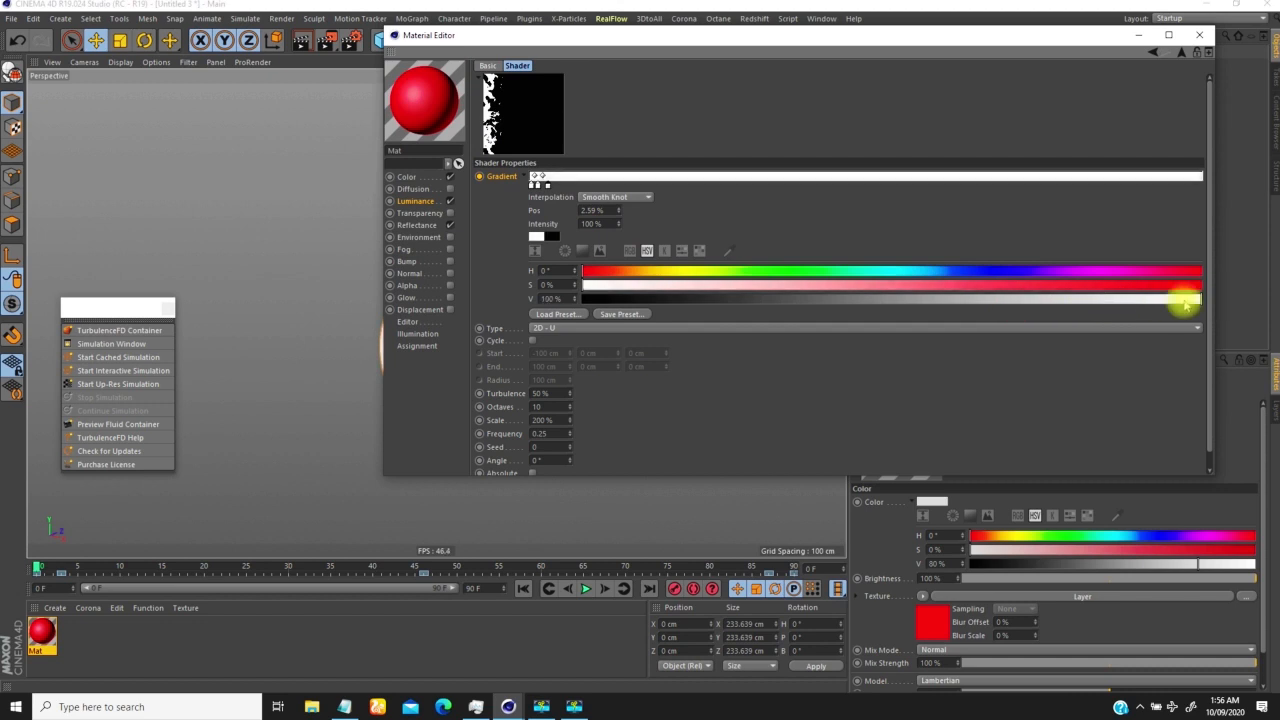
ctrl+click(479, 176)
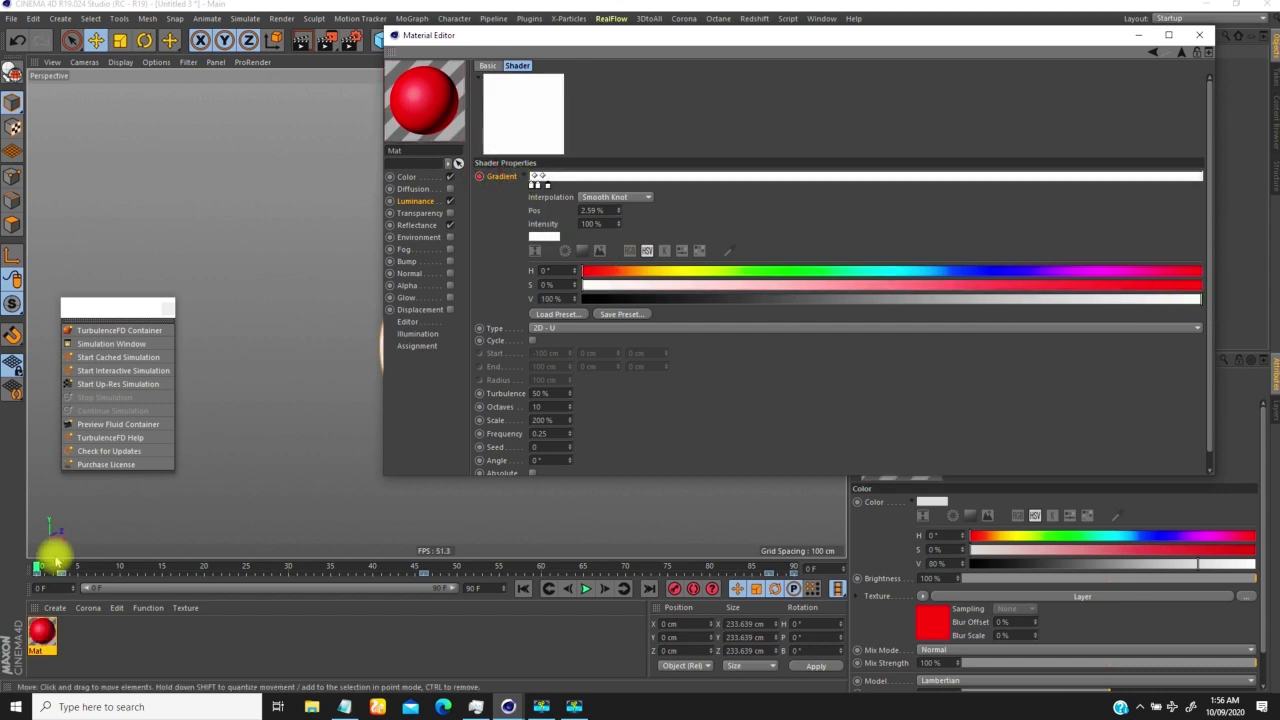
At frame 87, move the luminance gradient's outer black knot to 100%, just past the white knot, and keyframe the gradient
drag(36, 568, 756, 551)
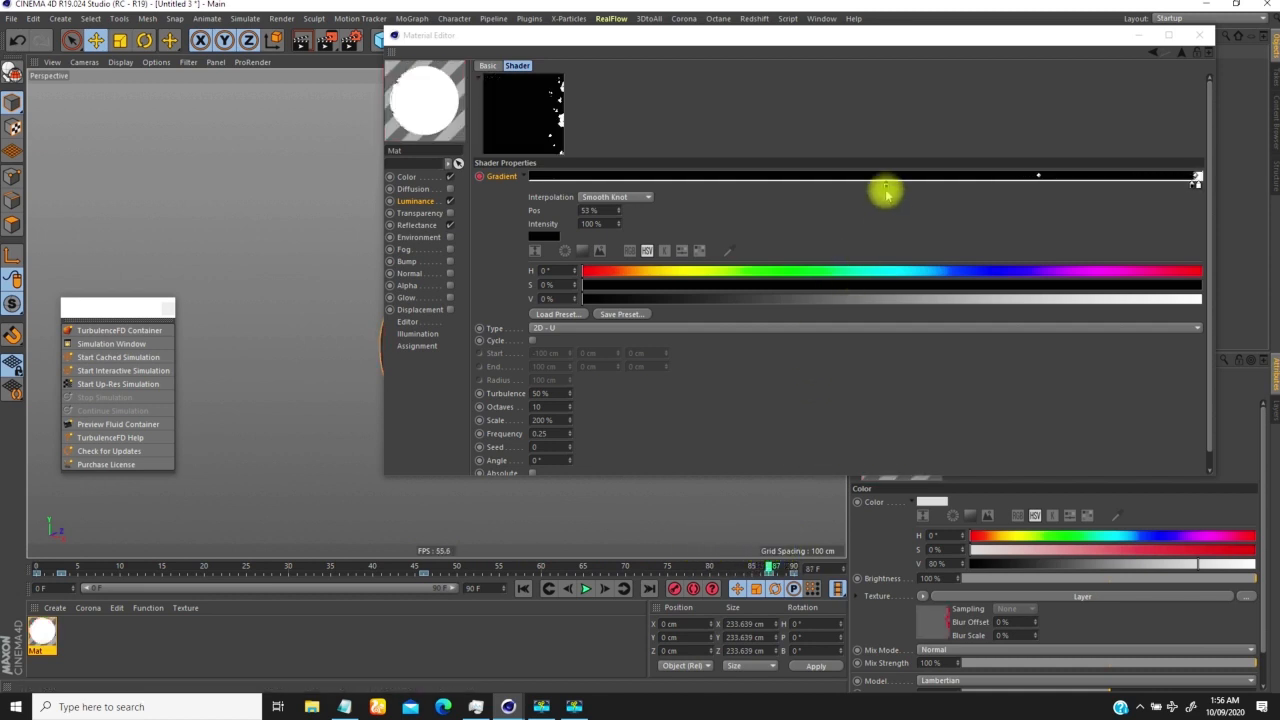
drag(886, 189, 1192, 185)
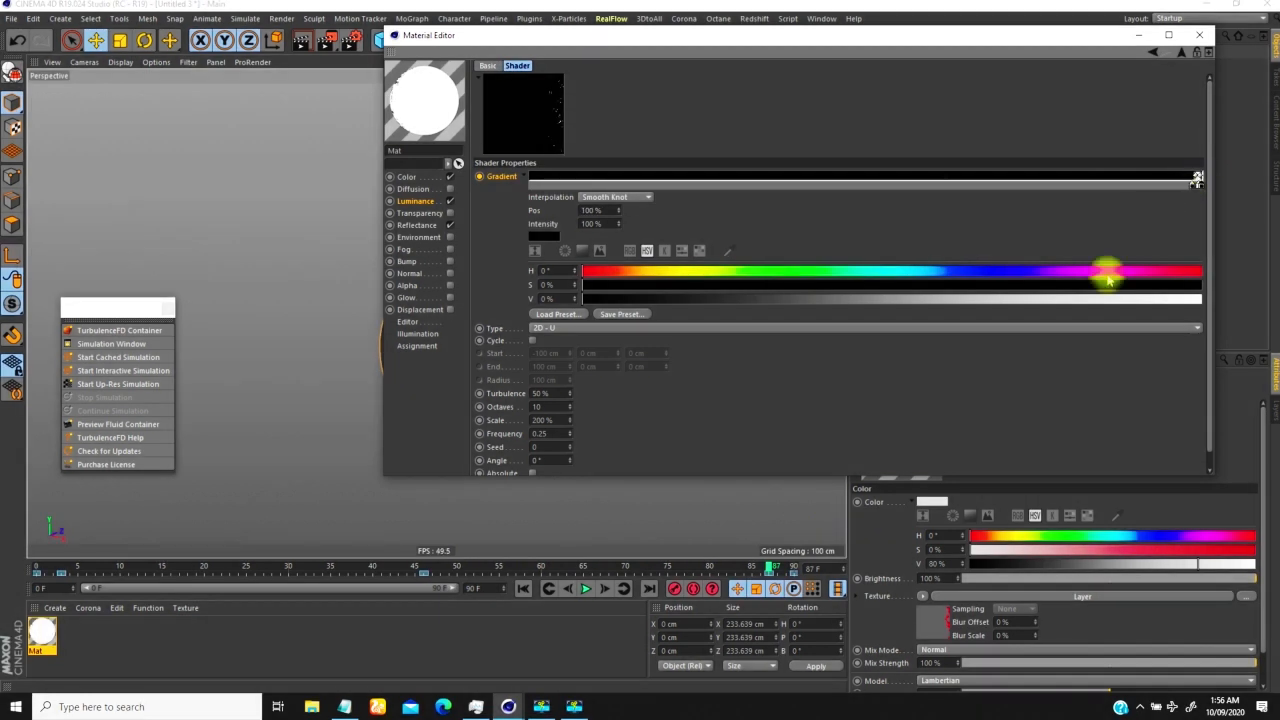
click(1197, 185)
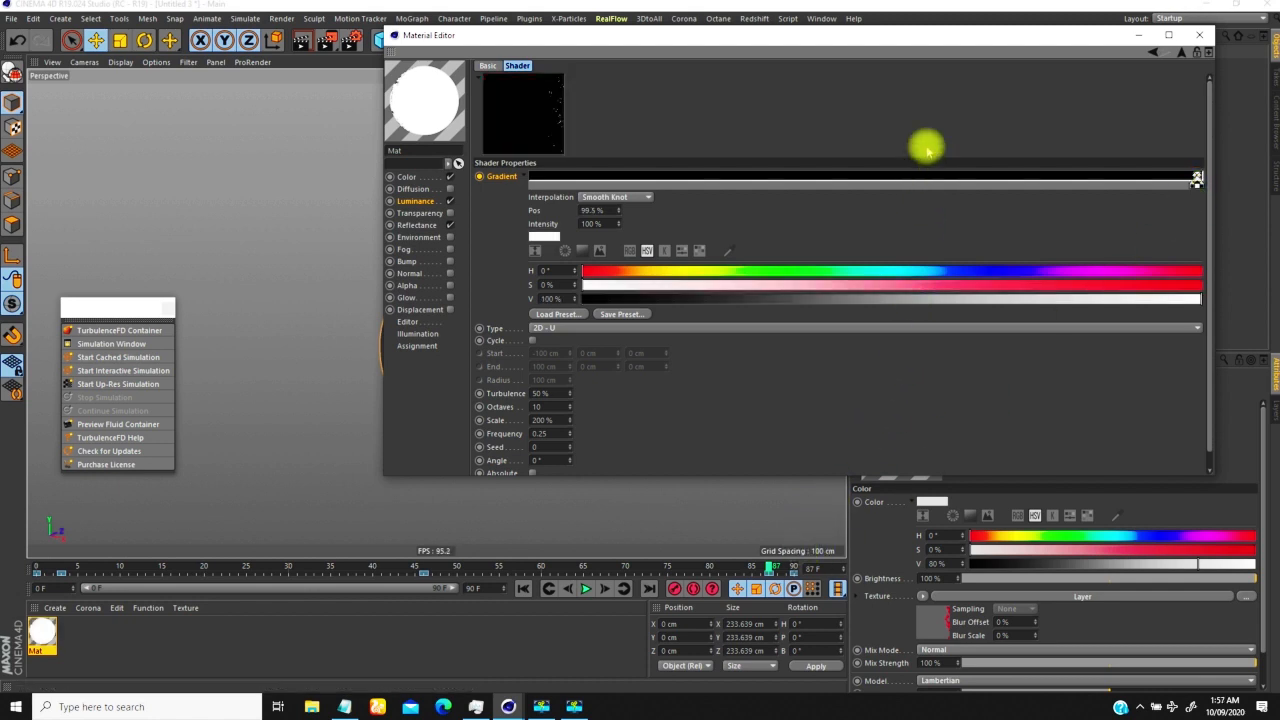
click(479, 177)
At frame 90, set the luminance gradient's black knot position to about 99.8% and keyframe the gradient
drag(769, 567, 824, 558)
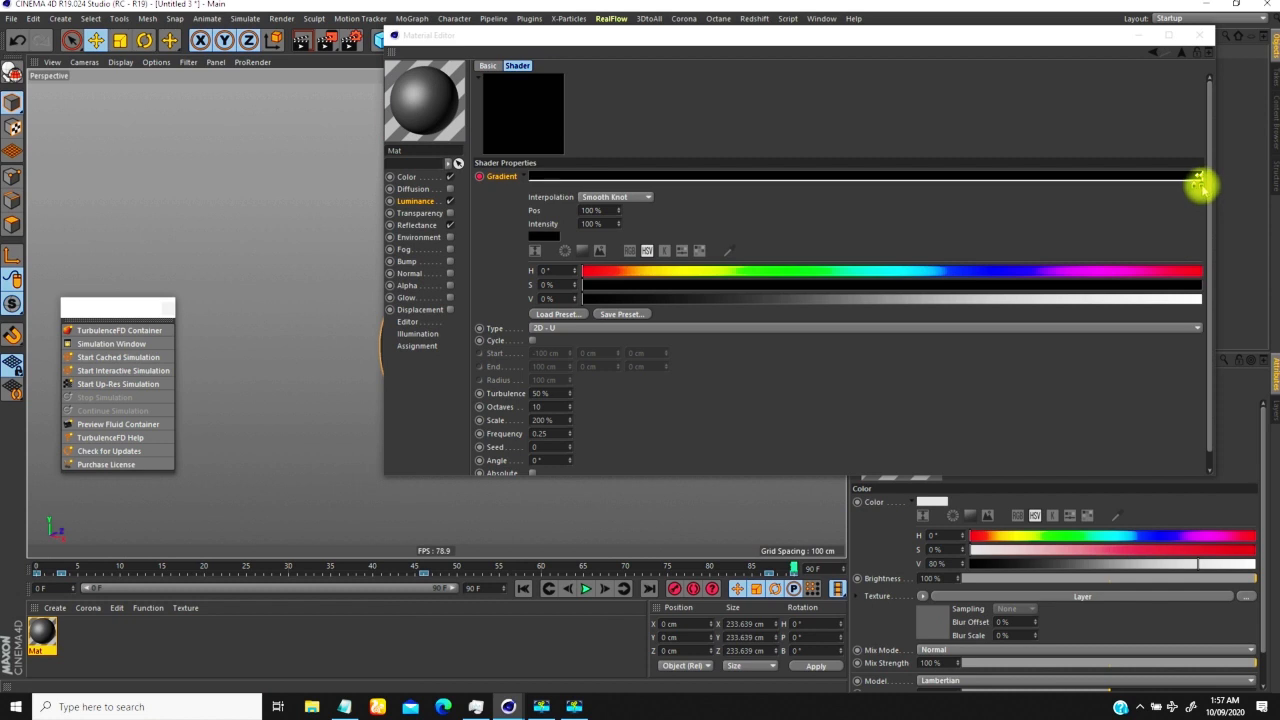
drag(1198, 183, 1193, 184)
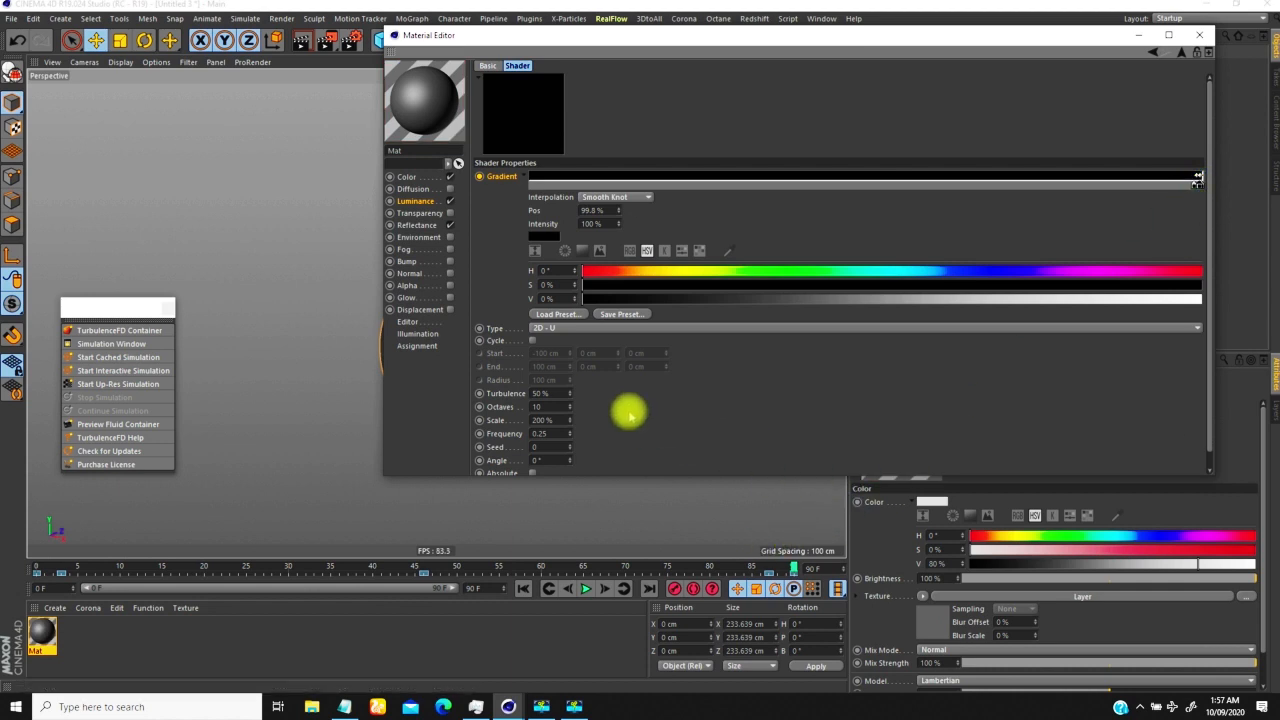
ctrl+click(479, 176)
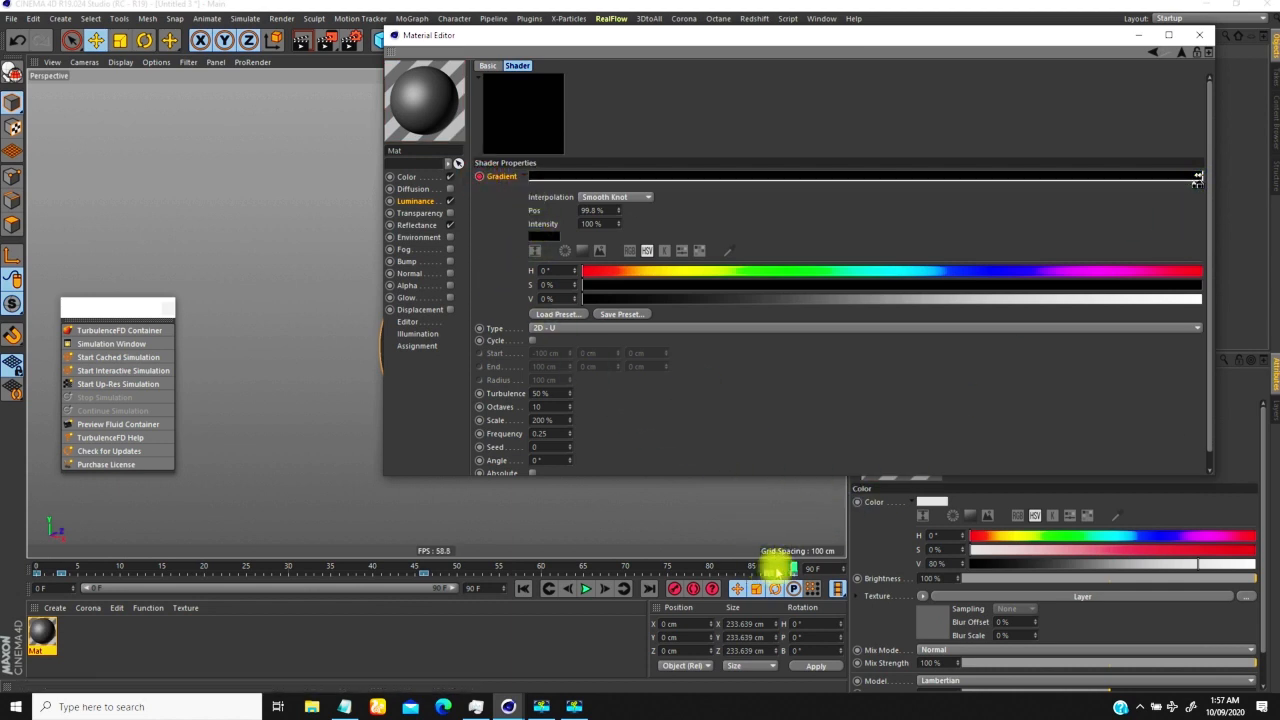
Go to frame 38, disable the material's Reflectance channel, and show the Color channel settings
drag(792, 568, 358, 568)
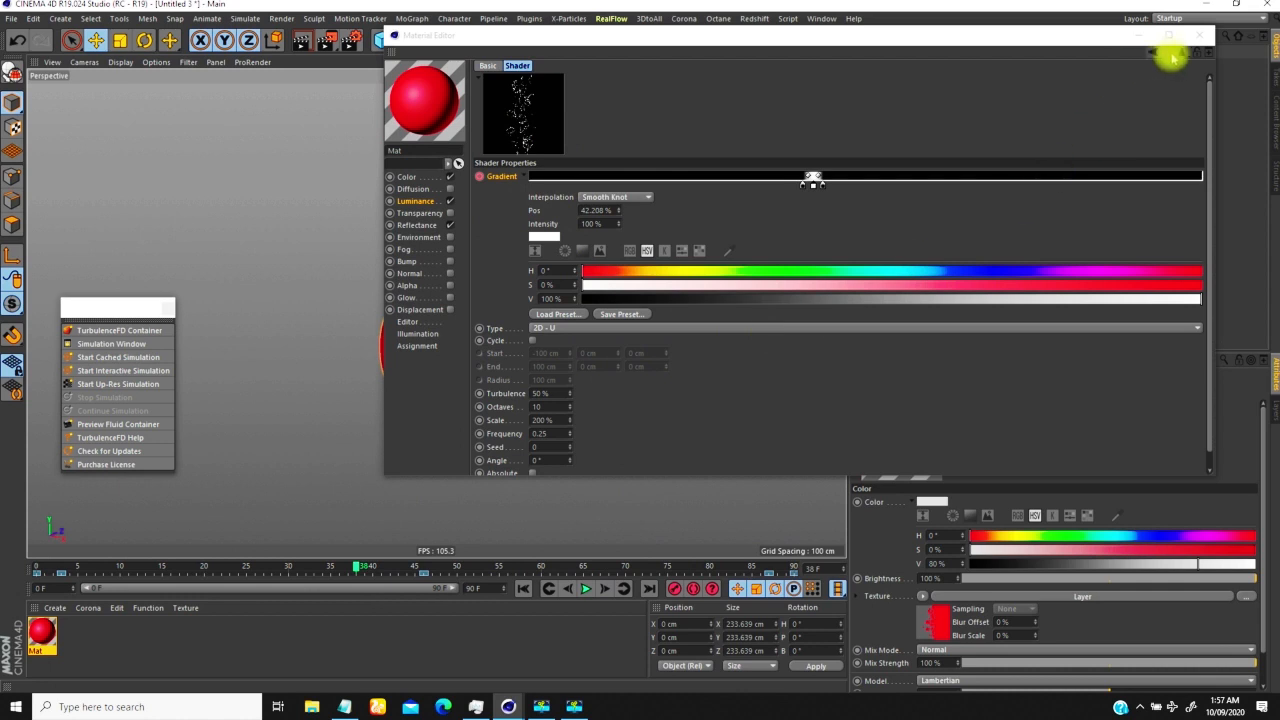
click(450, 226)
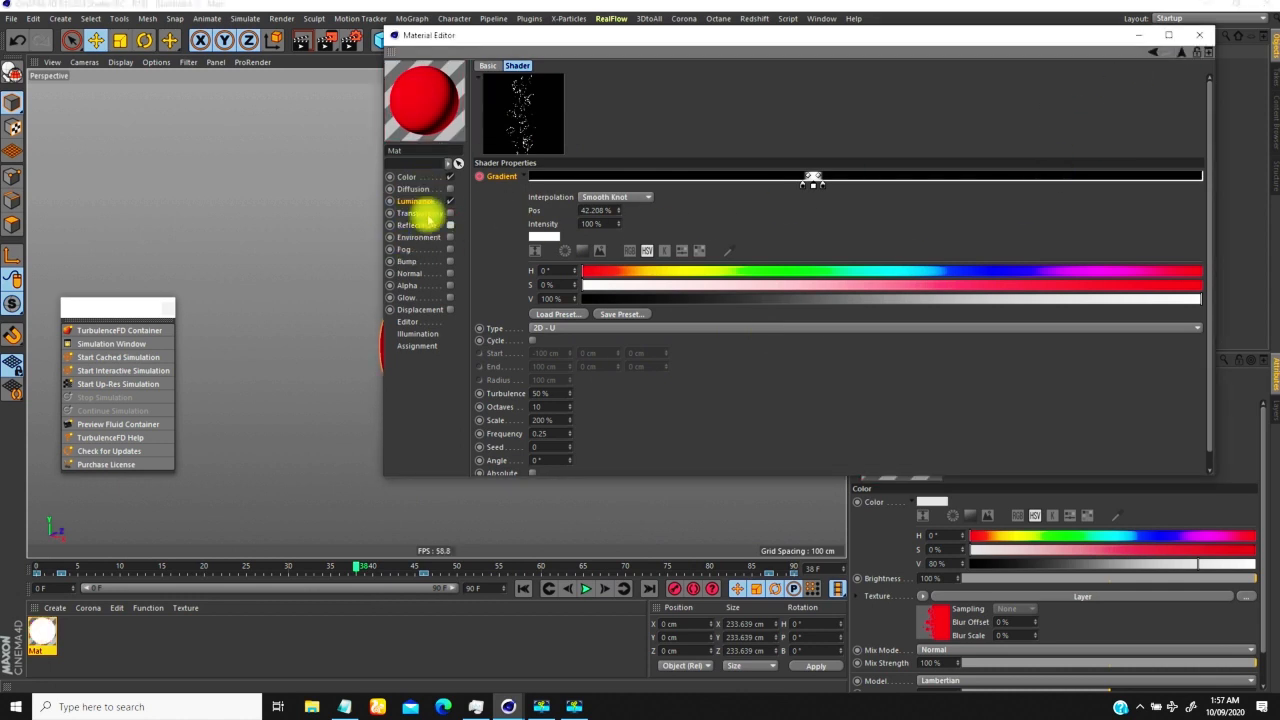
click(412, 176)
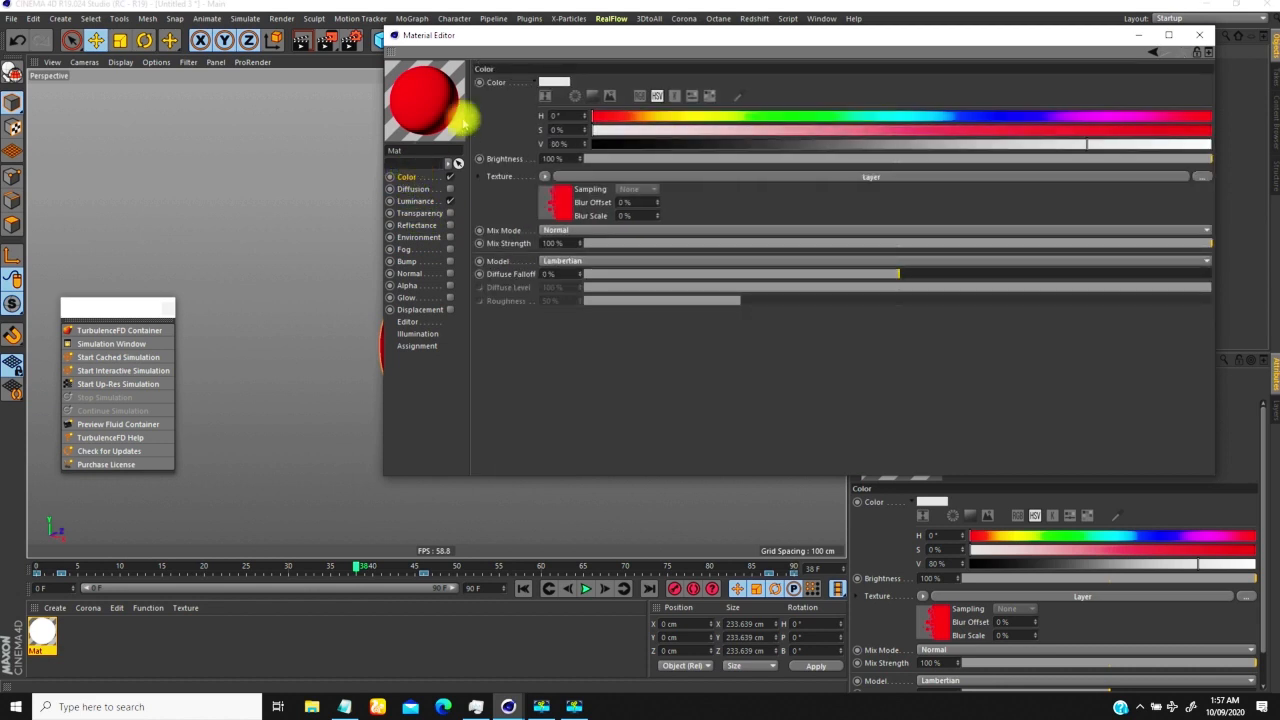
Move the sphere to about X -48 cm, Y -61 cm, Z 45 cm in the viewport and close the Material Editor
drag(552, 42, 623, 286)
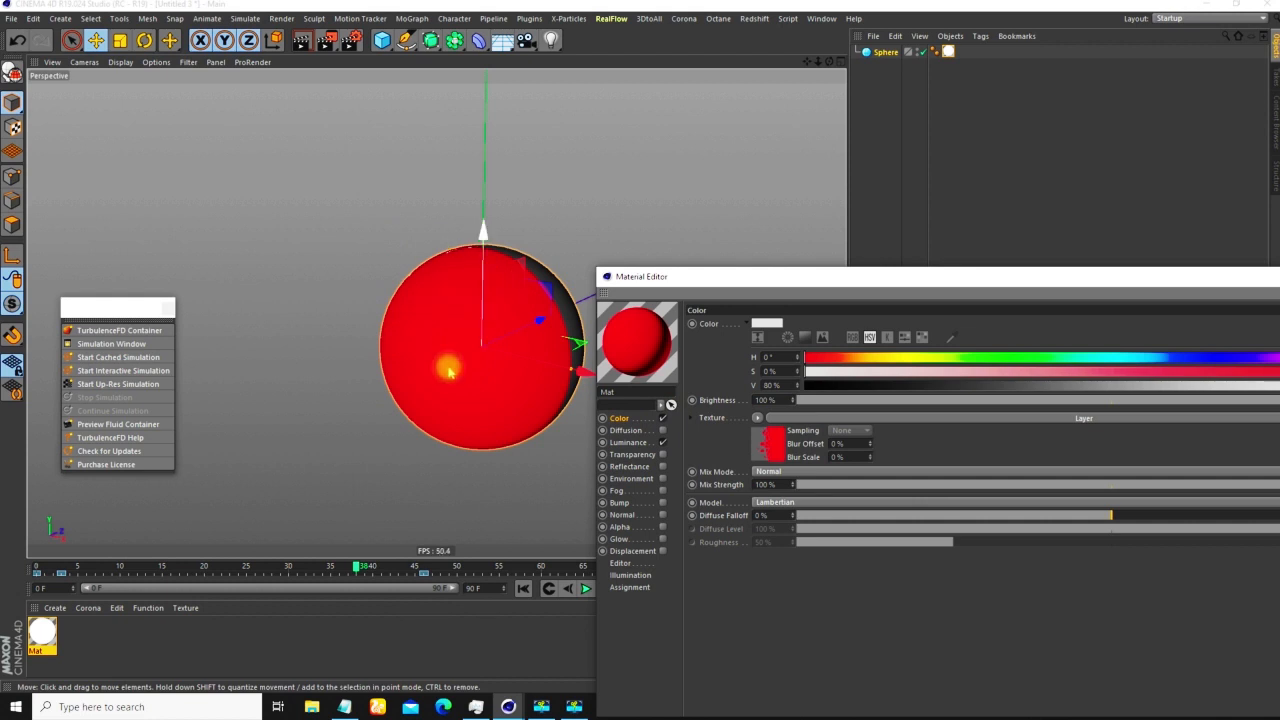
drag(462, 345, 502, 373)
drag(1128, 277, 883, 227)
click(1166, 229)
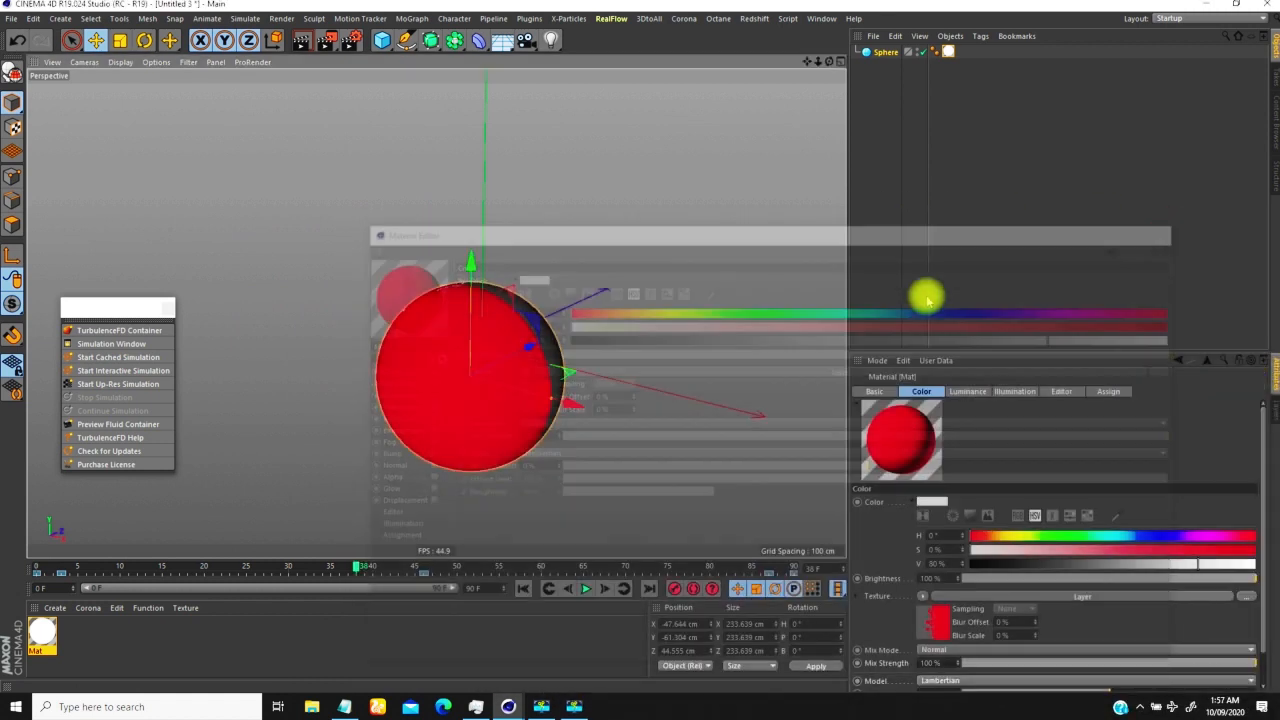
click(425, 471)
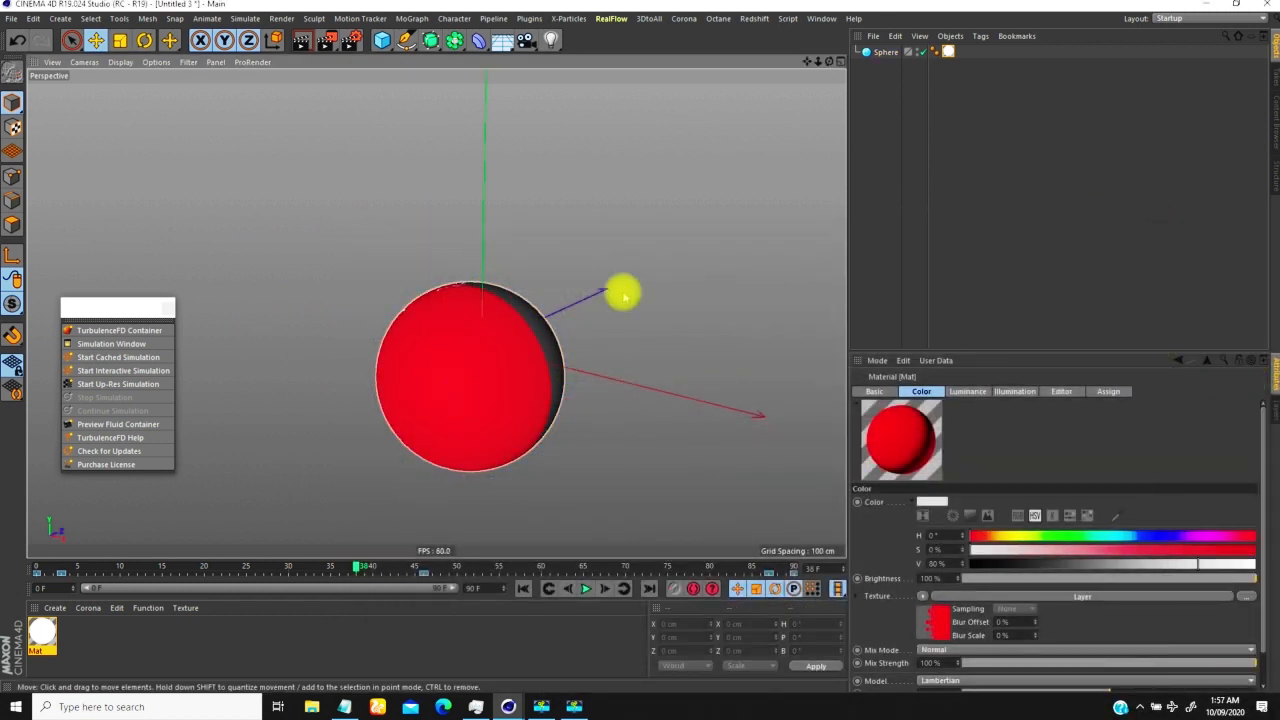
click(885, 52)
click(470, 450)
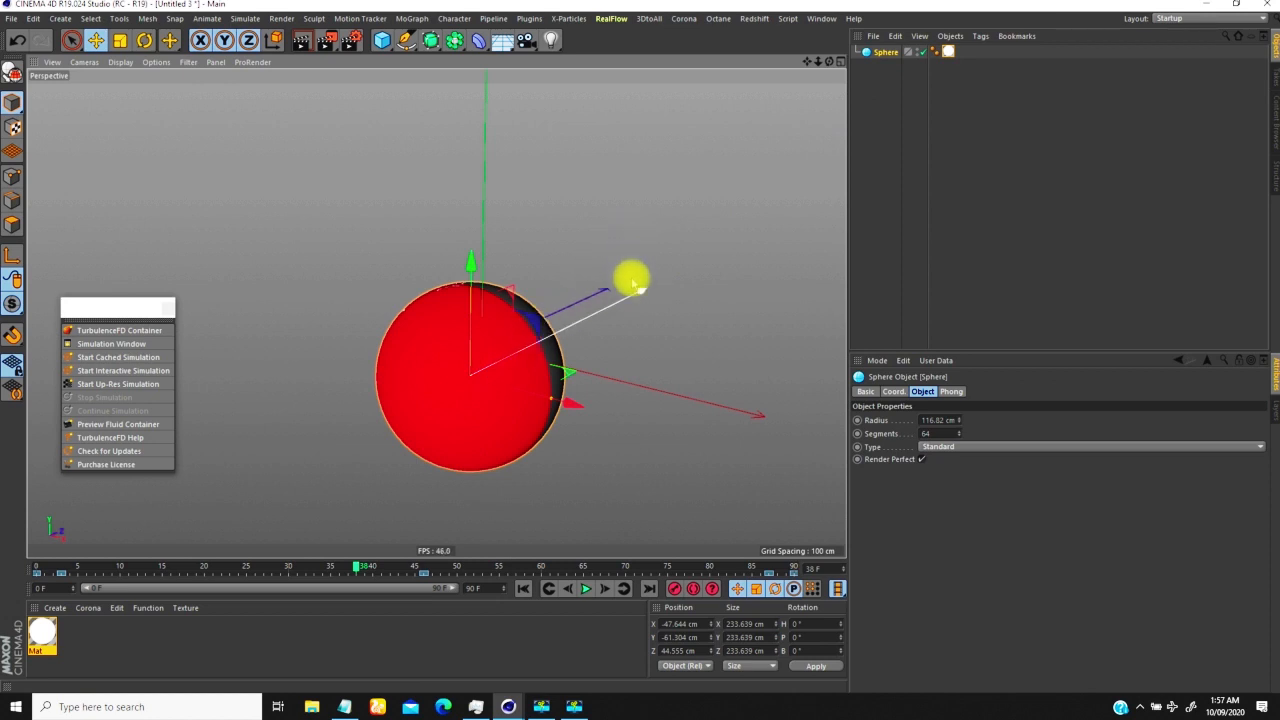
click(588, 345)
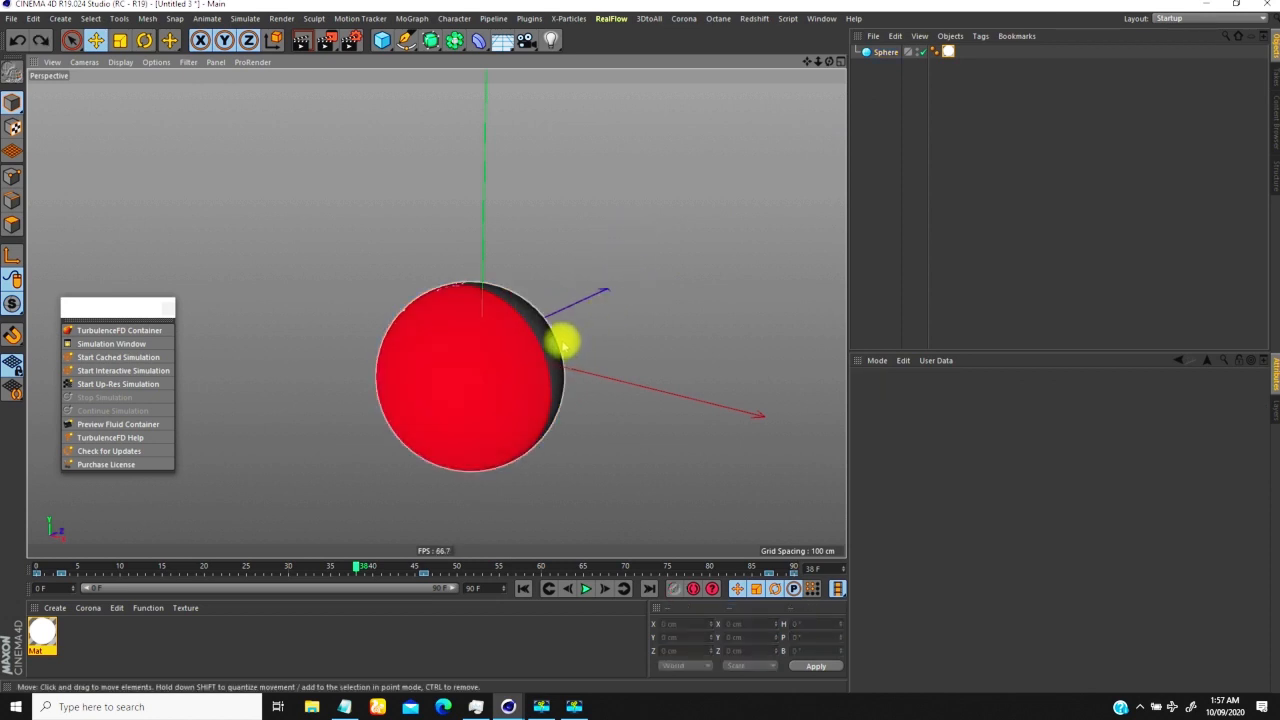
click(880, 52)
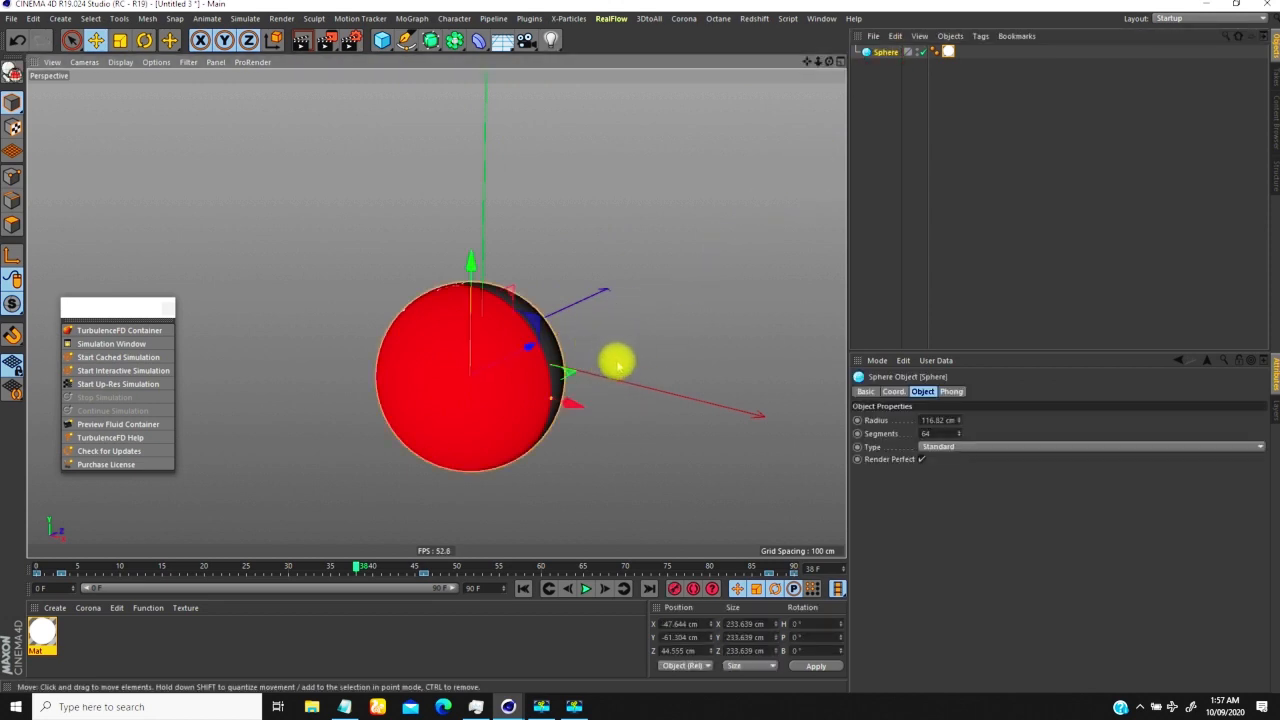
Examine the burn pattern around the sphere and its appearance at frame 0
alt+drag(620, 362, 465, 352)
alt+right_drag(463, 350, 460, 457)
alt+drag(460, 457, 240, 560)
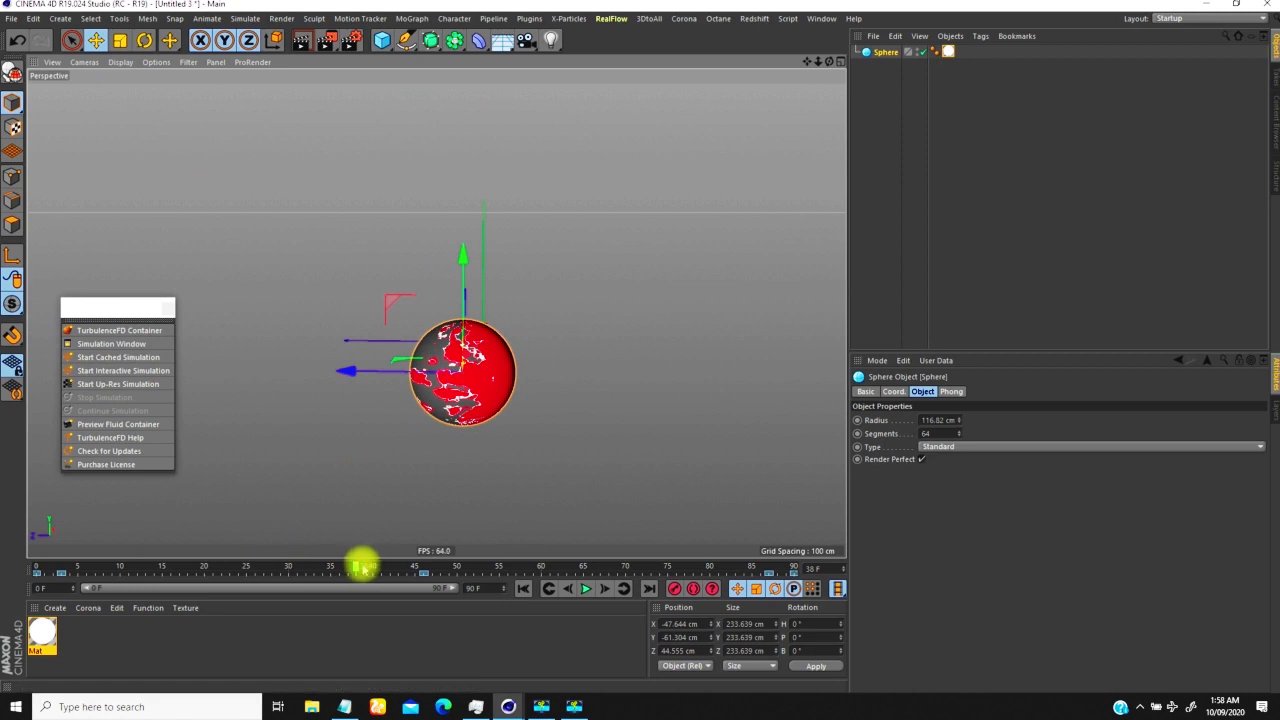
drag(362, 566, 43, 557)
scroll(484, 365, down, 2)
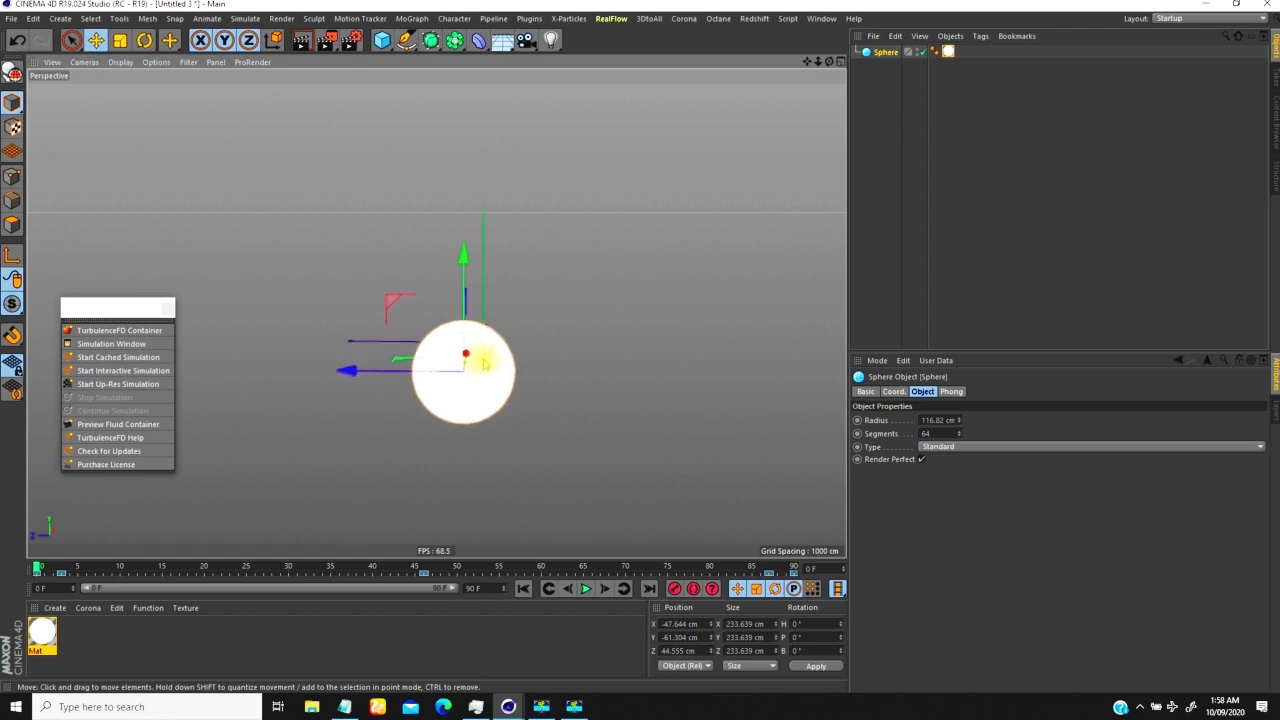
scroll(594, 349, up, 3)
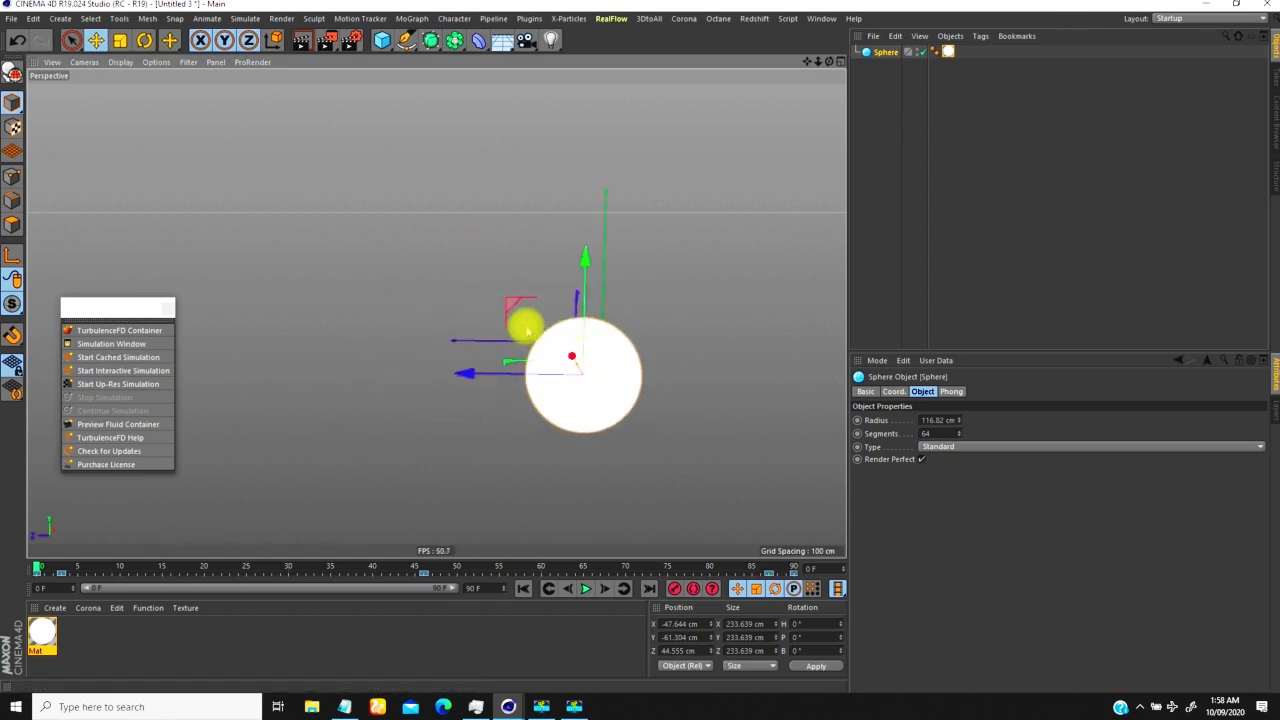
click(569, 357)
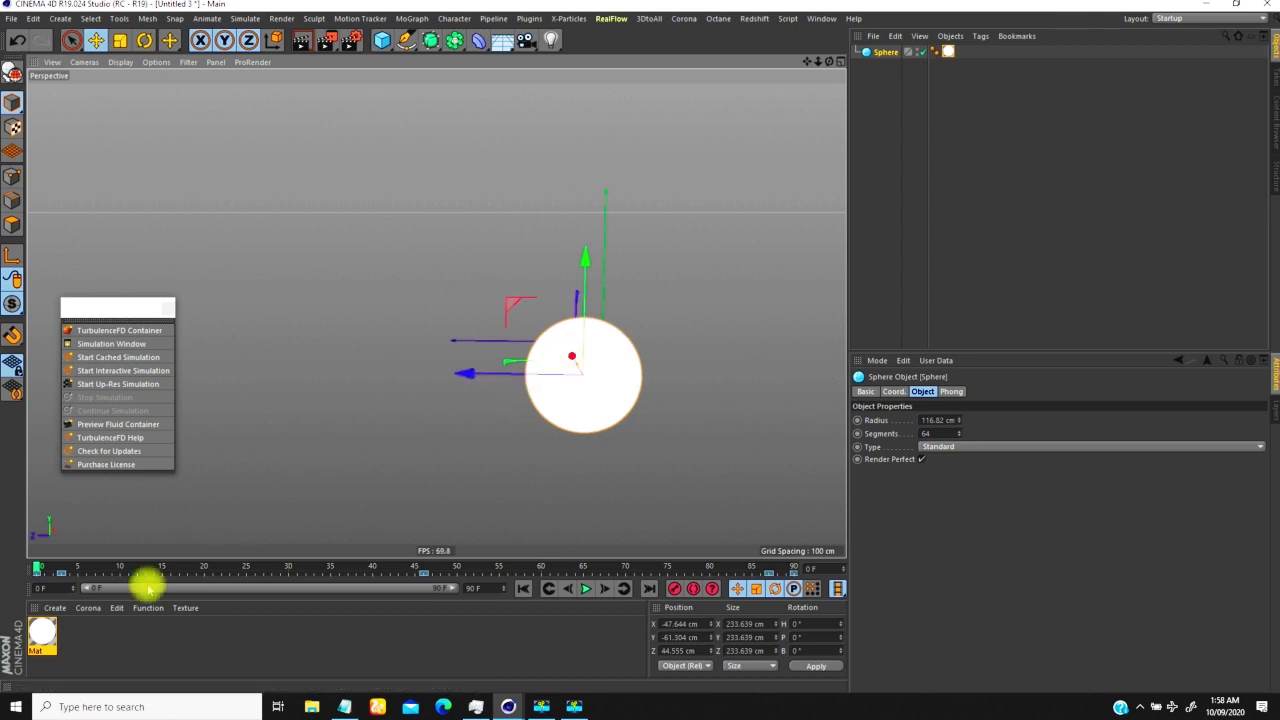
Open the sphere material's Luminance channel and its gradient shader for editing
click(42, 630)
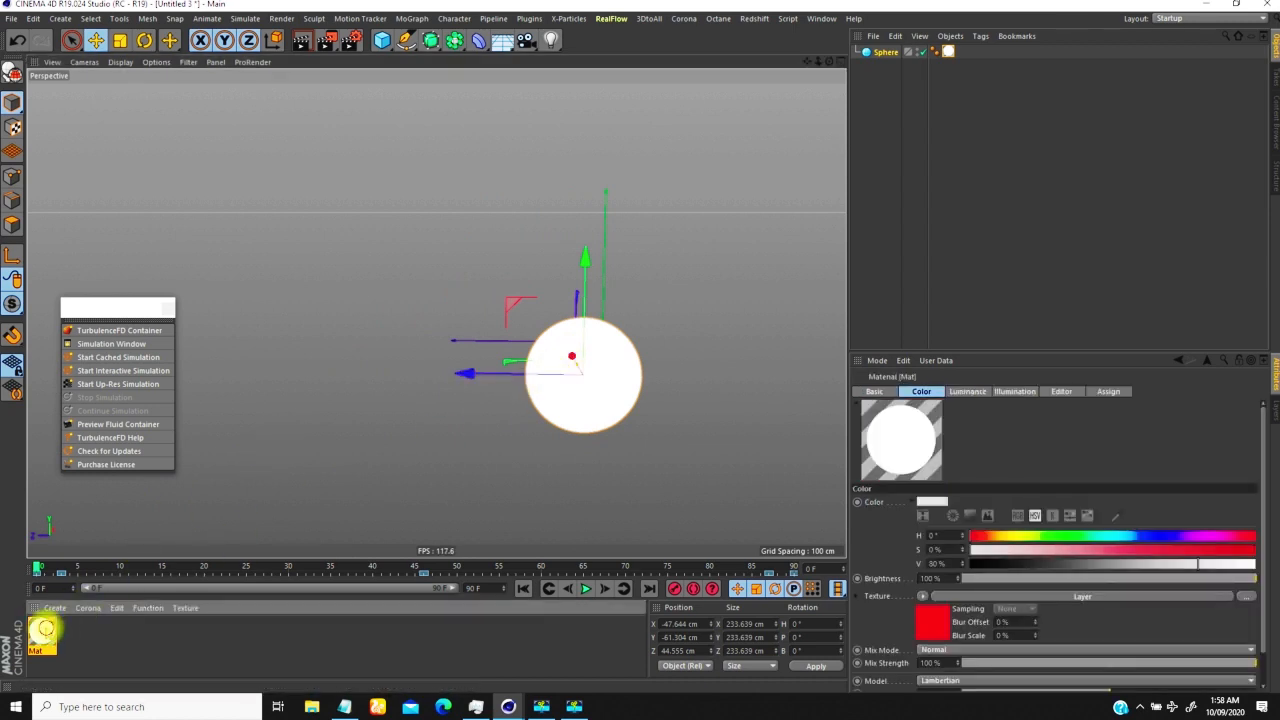
double_click(42, 630)
click(228, 251)
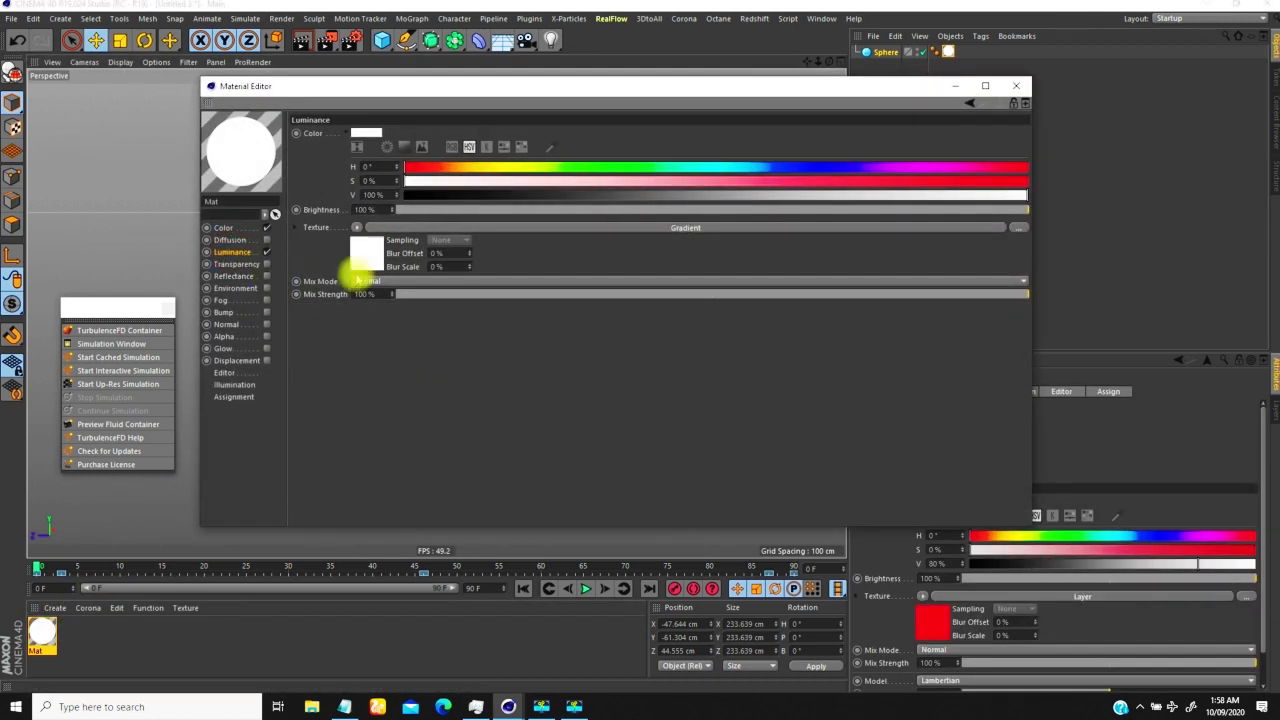
click(370, 254)
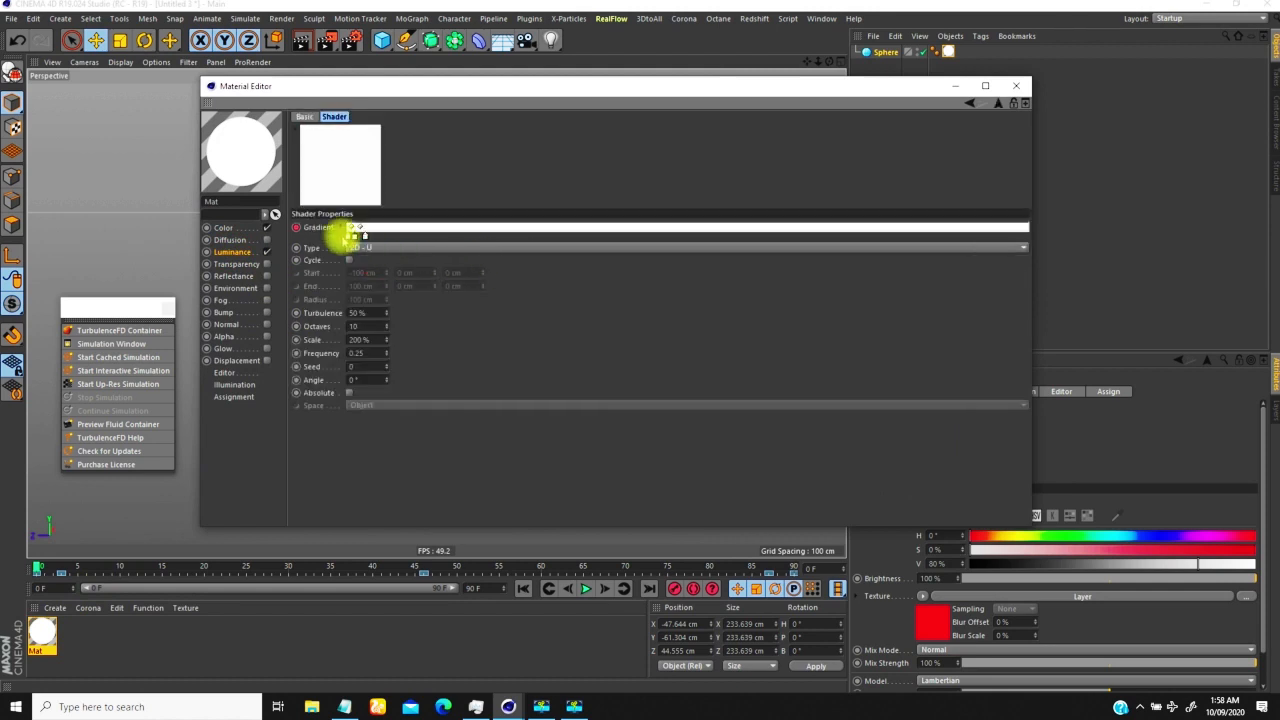
At frame 0, turn all three luminance gradient knots black with V 0% and keyframe the gradient
mouse_move(38, 568)
mouse_down()
mouse_move(63, 567)
mouse_move(40, 568)
mouse_up()
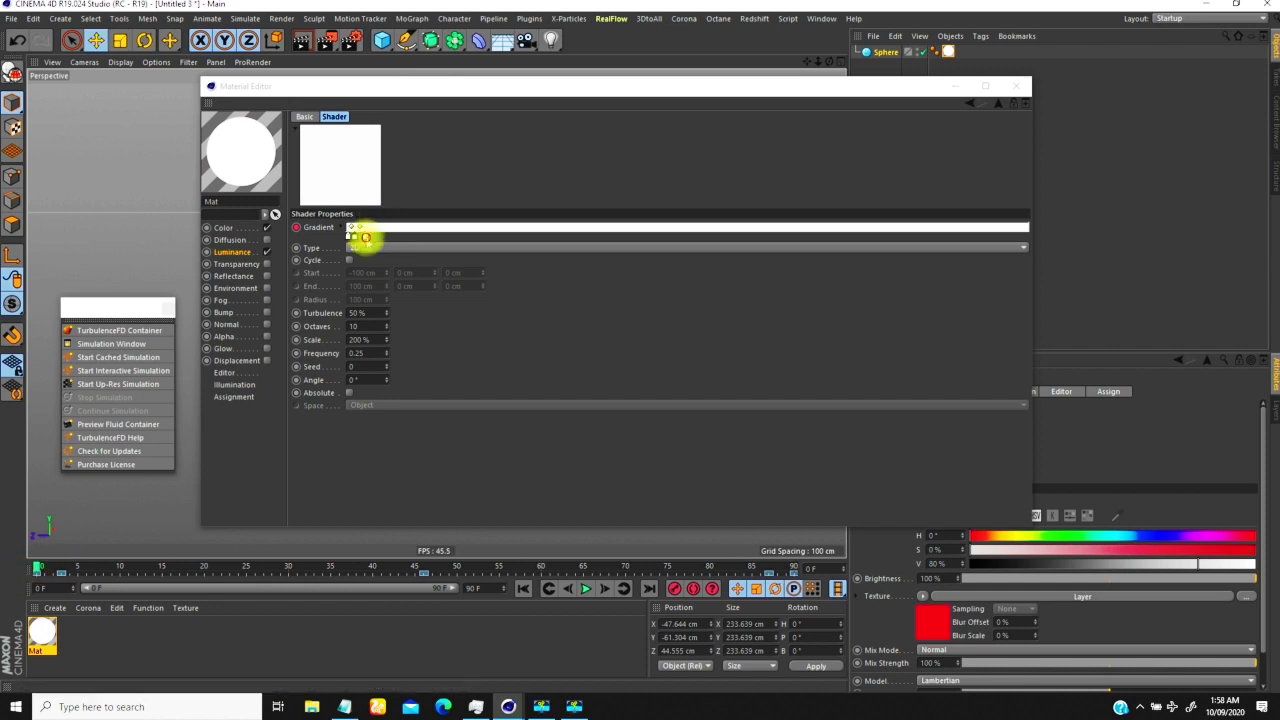
click(365, 237)
click(341, 229)
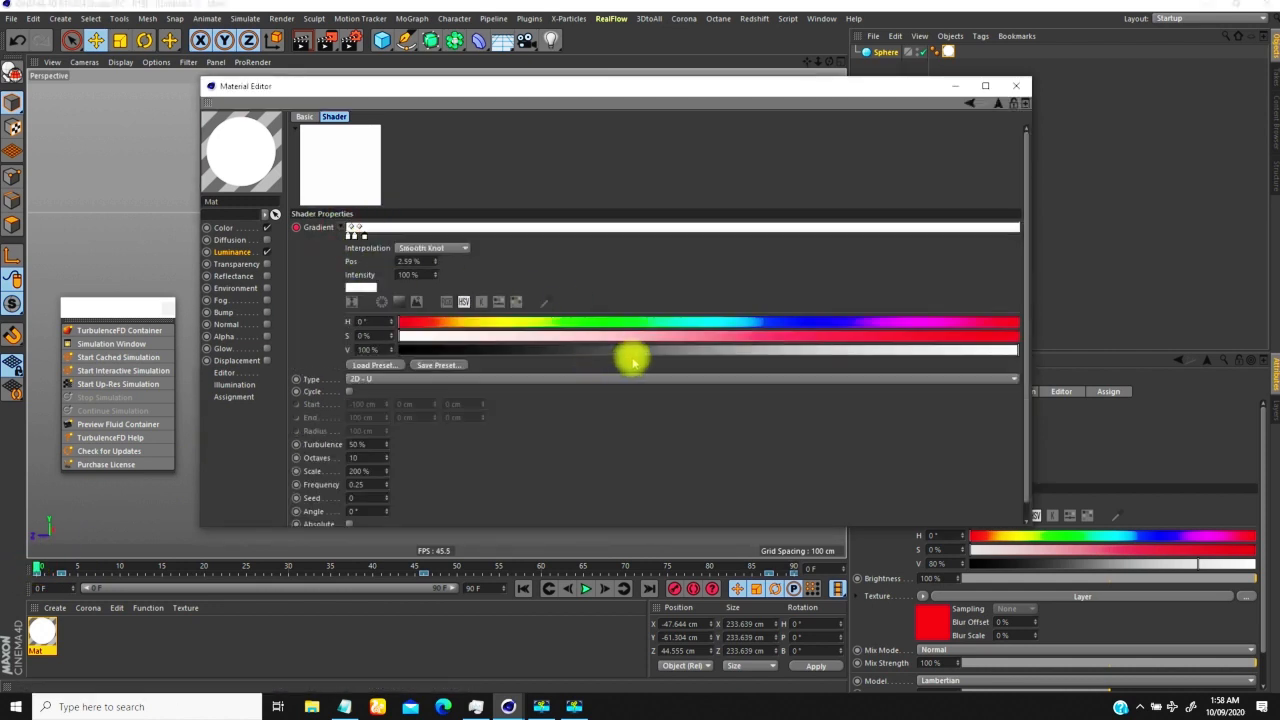
drag(858, 363, 329, 294)
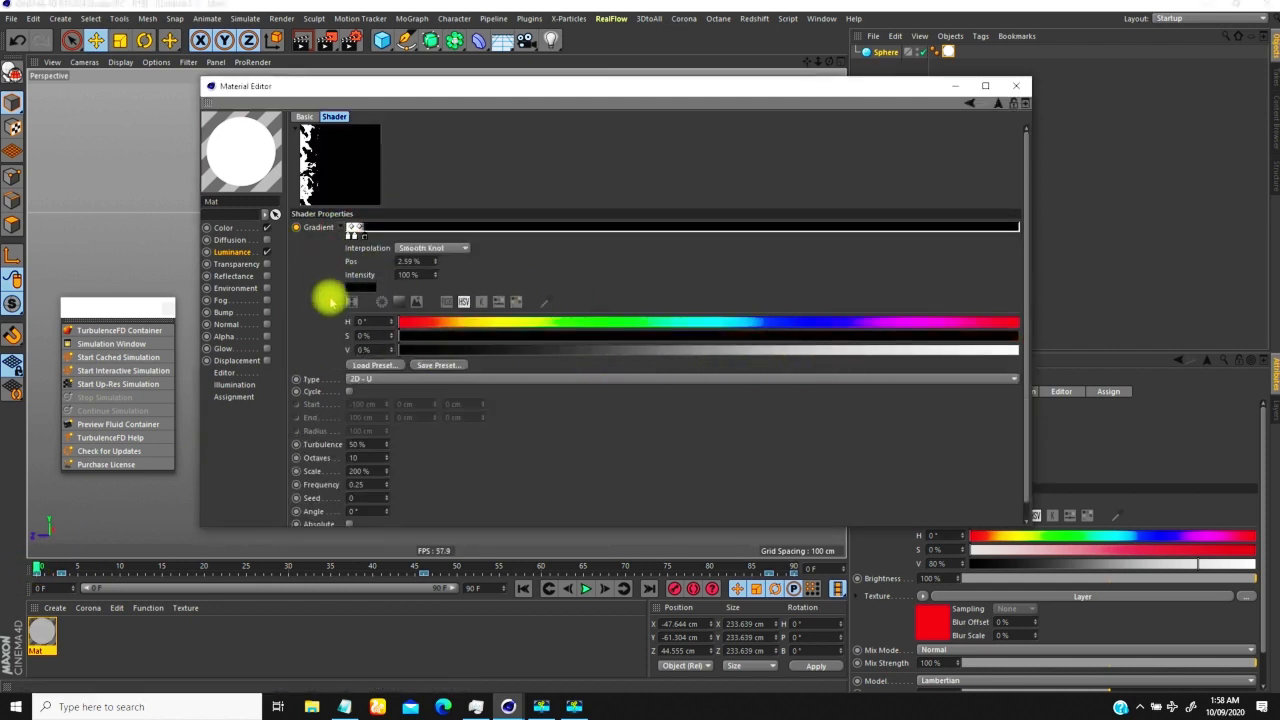
click(354, 237)
drag(604, 350, 315, 335)
click(347, 233)
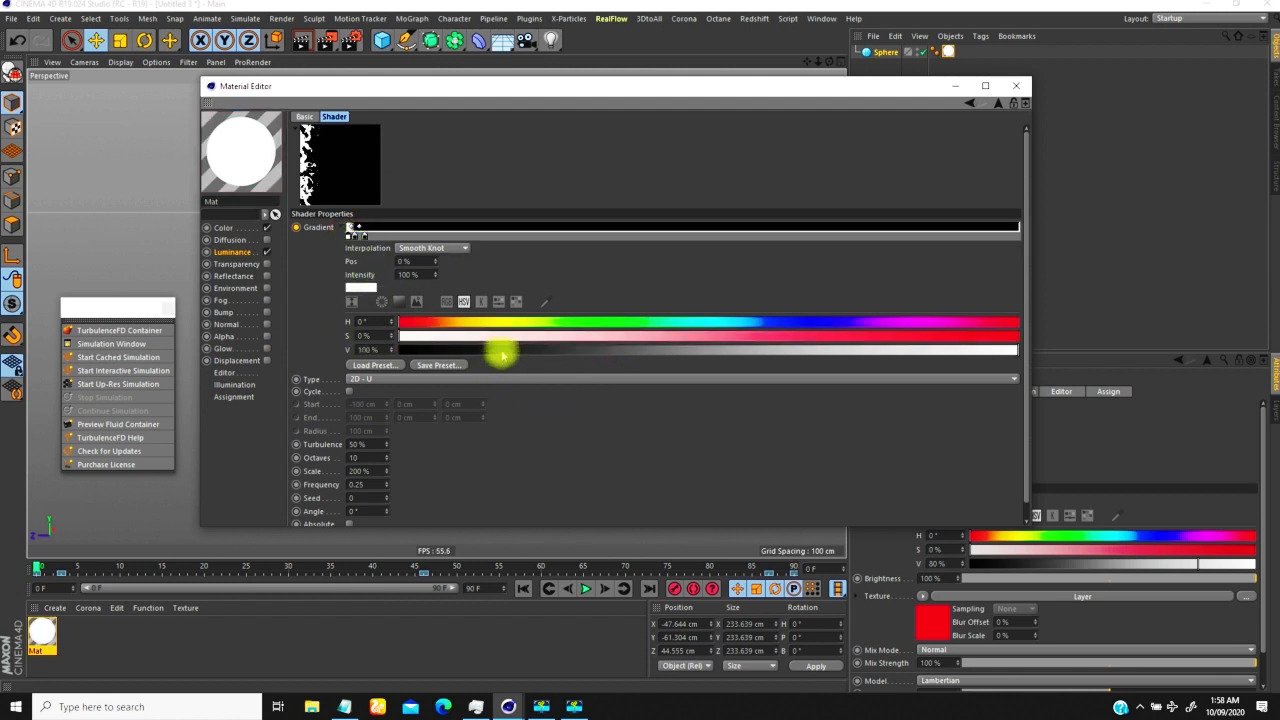
drag(504, 355, 300, 357)
ctrl+click(297, 227)
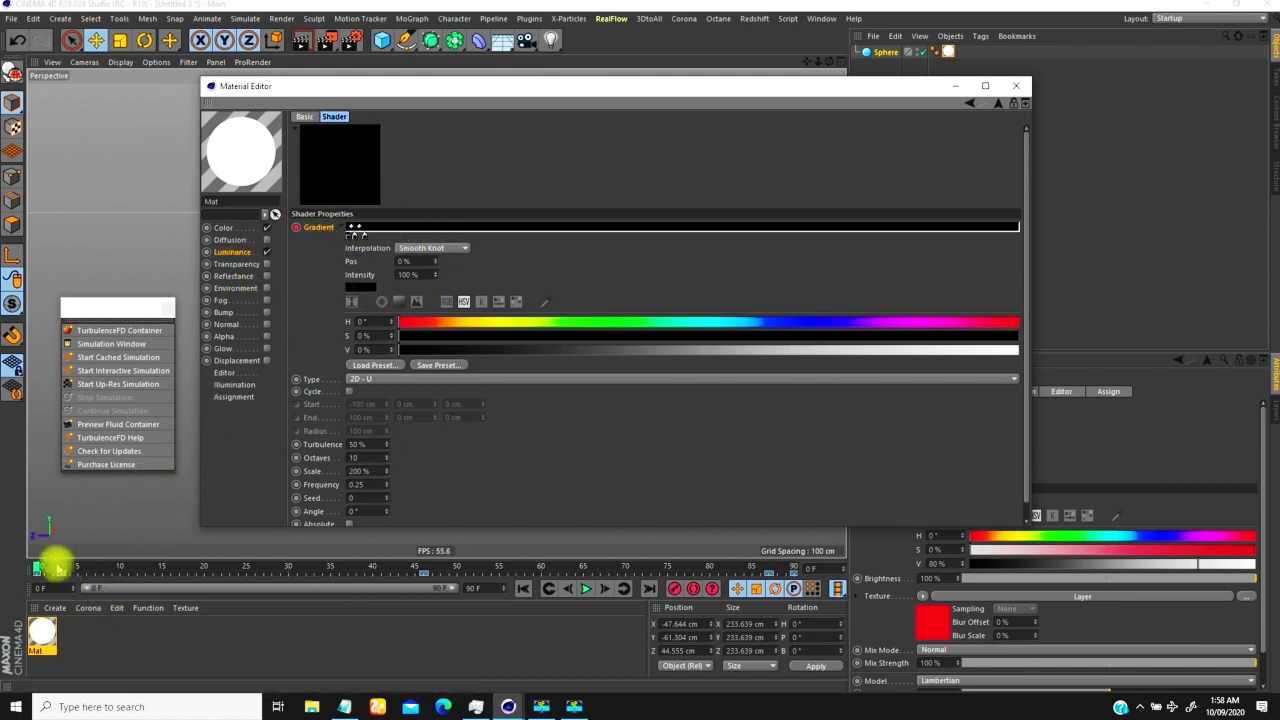
Check the luminance gradient around frame 61, close the Material Editor, and return to frame 0
drag(37, 567, 806, 403)
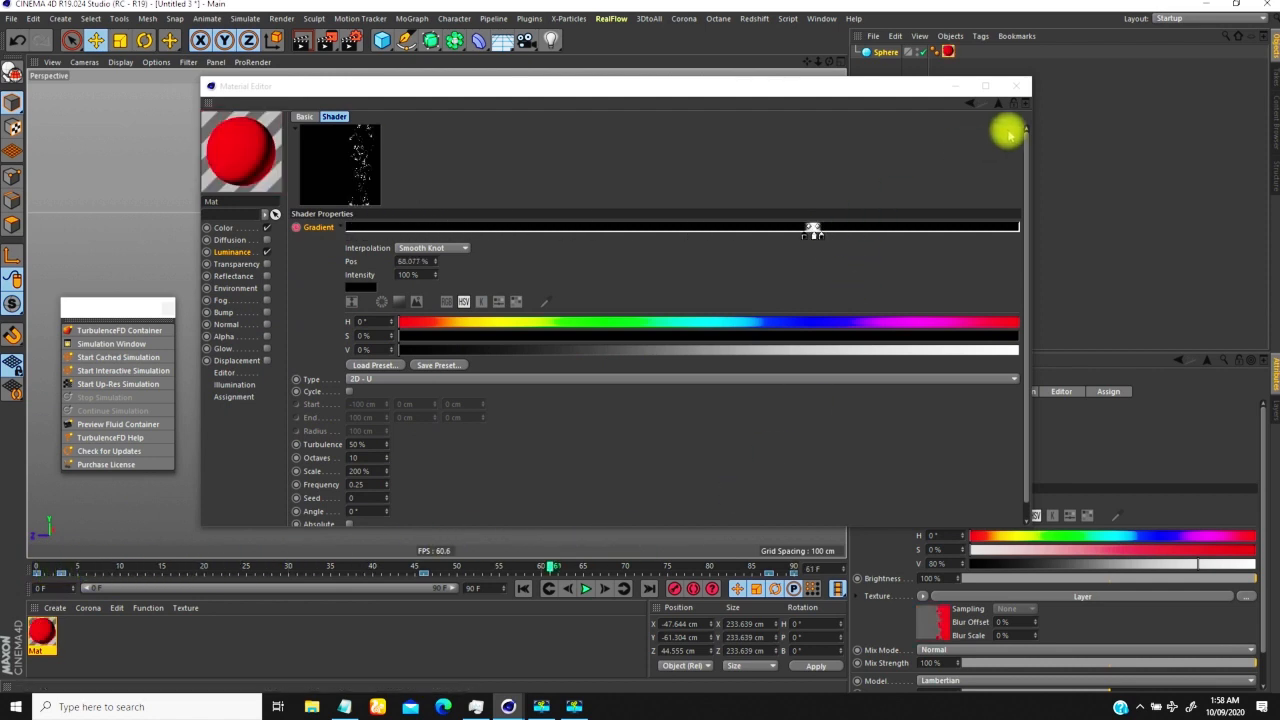
click(1017, 87)
mouse_move(540, 389)
alt+mouse_down()
mouse_move(486, 354)
mouse_move(343, 376)
mouse_move(549, 371)
alt+mouse_up()
drag(549, 566, 37, 566)
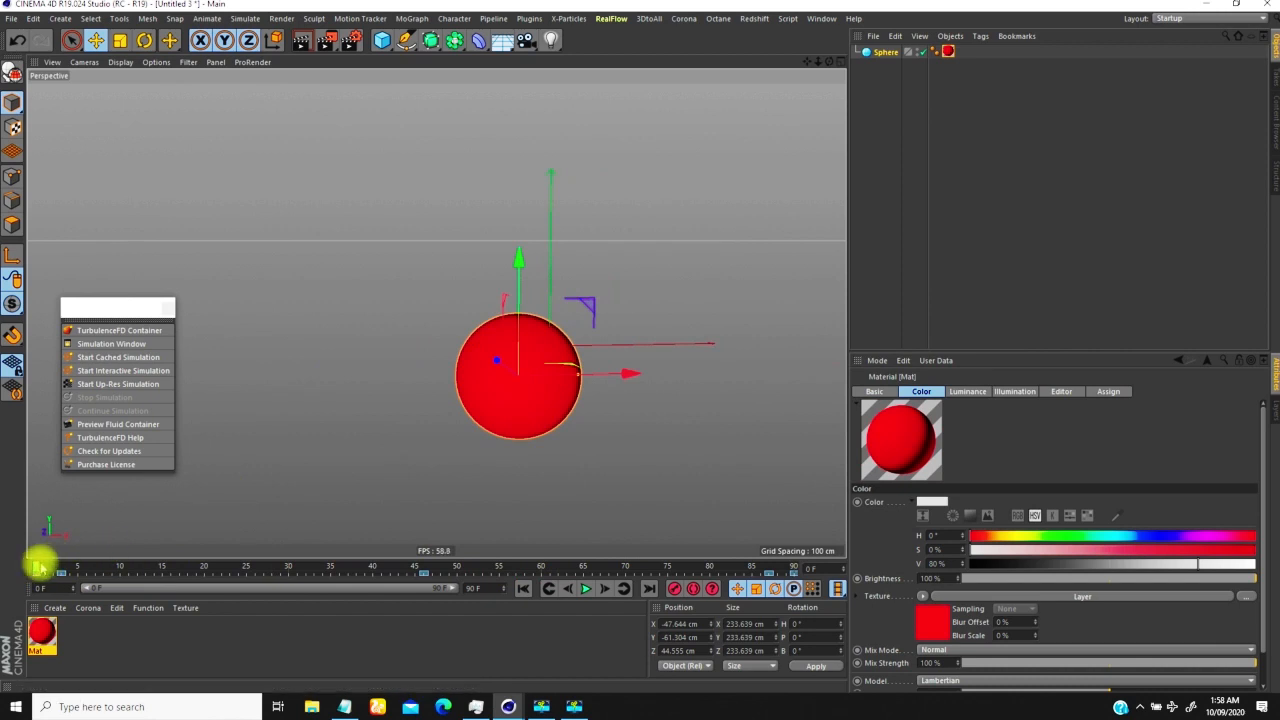
Examine the burning edge spreading across the sphere up to frame 44 from several angles and return to frame 0
click(323, 566)
alt+drag(490, 400, 507, 496)
drag(323, 563, 408, 566)
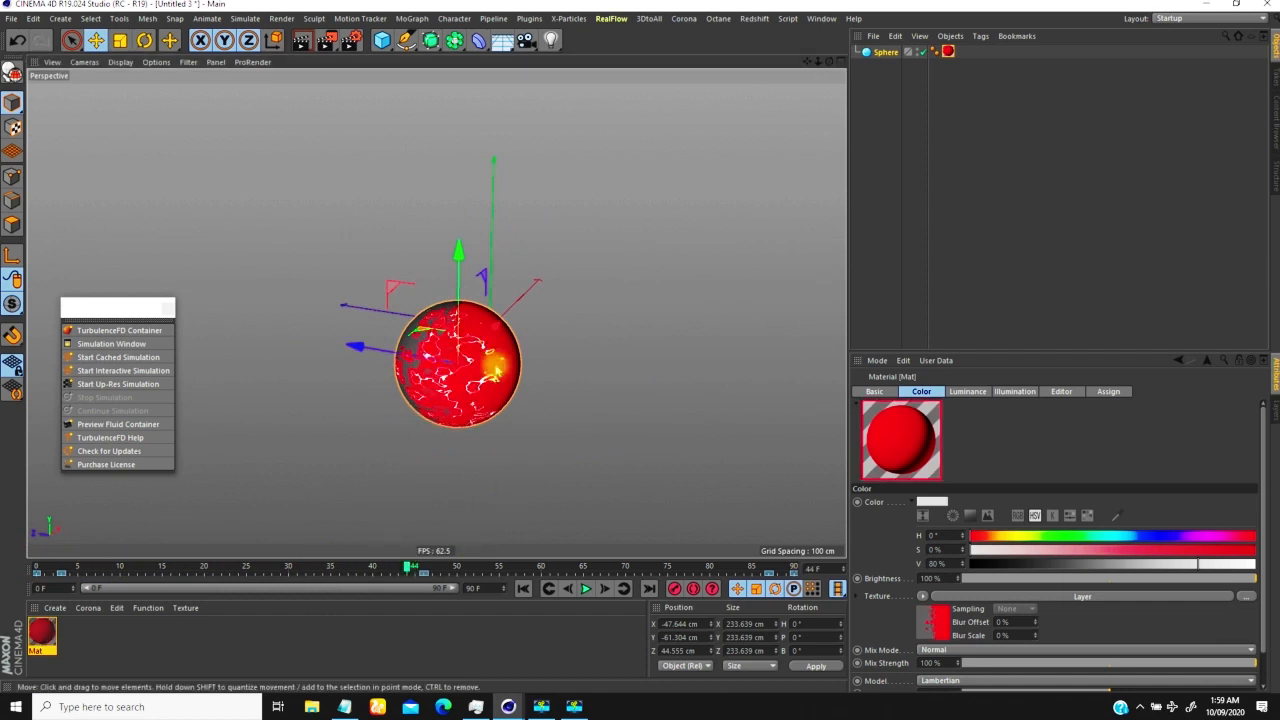
alt+drag(482, 438, 436, 380)
alt+drag(444, 429, 420, 500)
drag(418, 550, 38, 570)
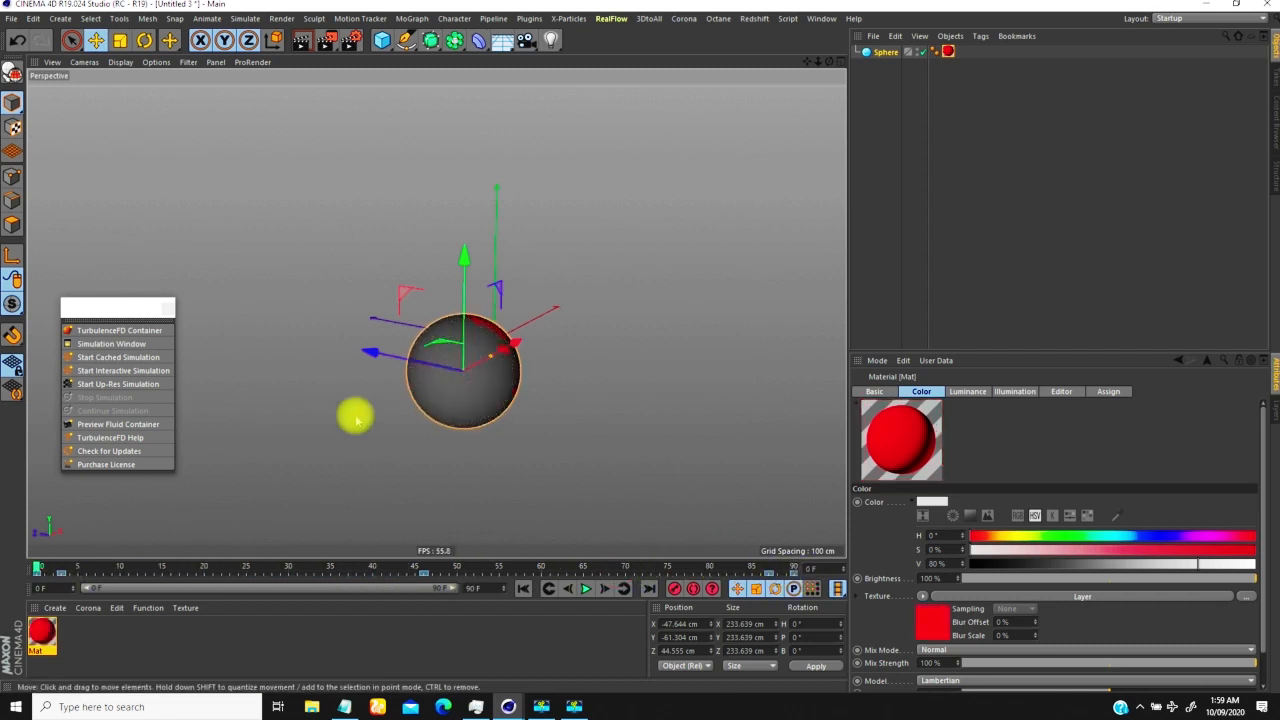
Add a TurbulenceFD Container to the scene with the sphere
alt+drag(354, 414, 457, 336)
scroll(455, 376, up, 3)
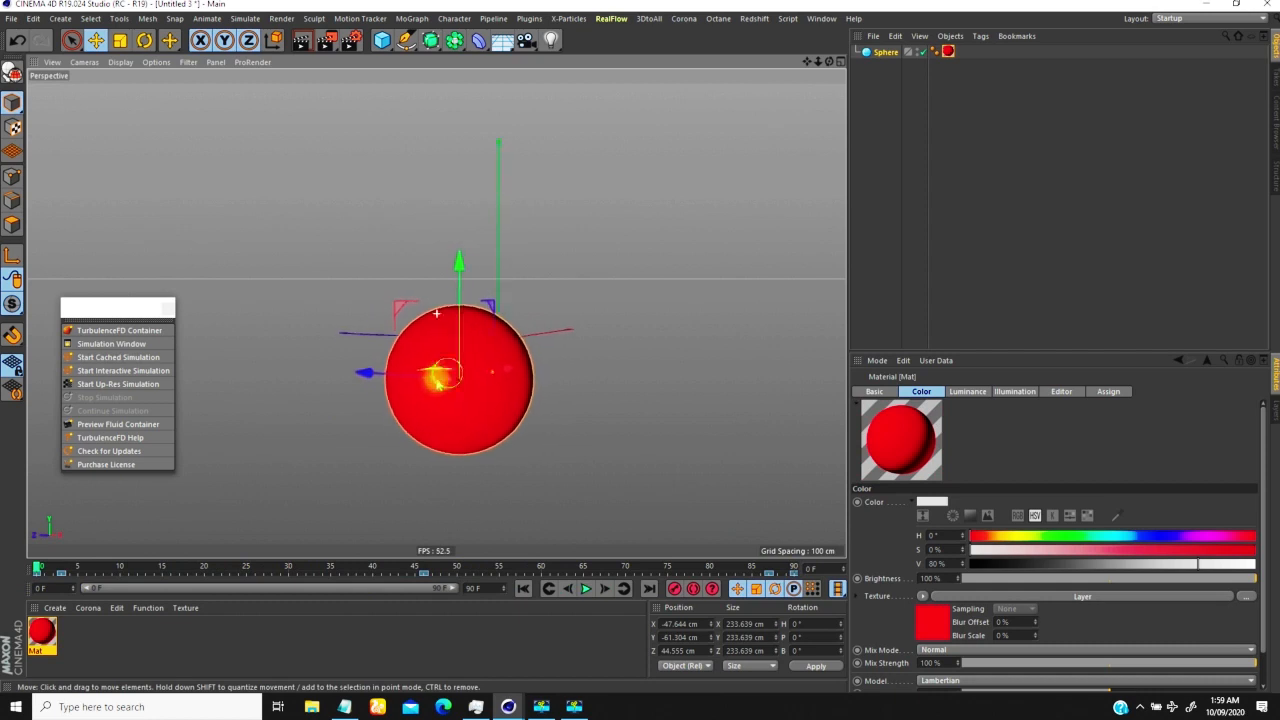
scroll(446, 423, down, 3)
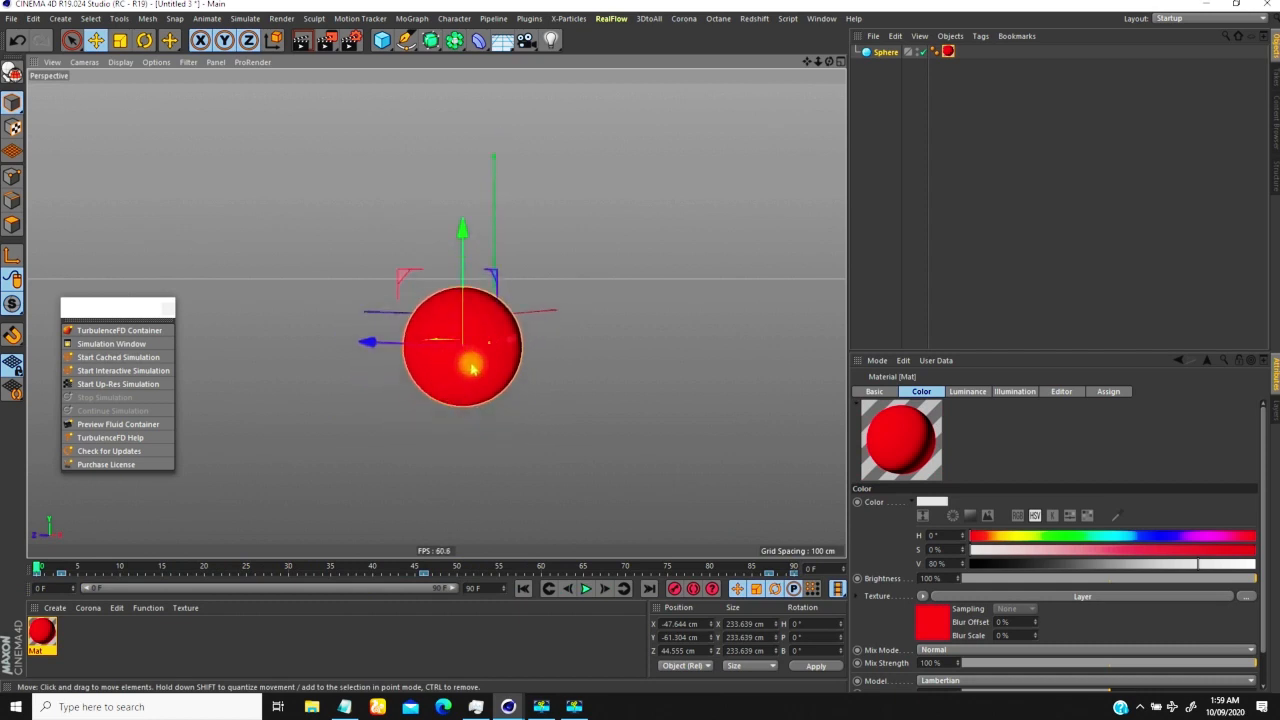
scroll(449, 371, down, 2)
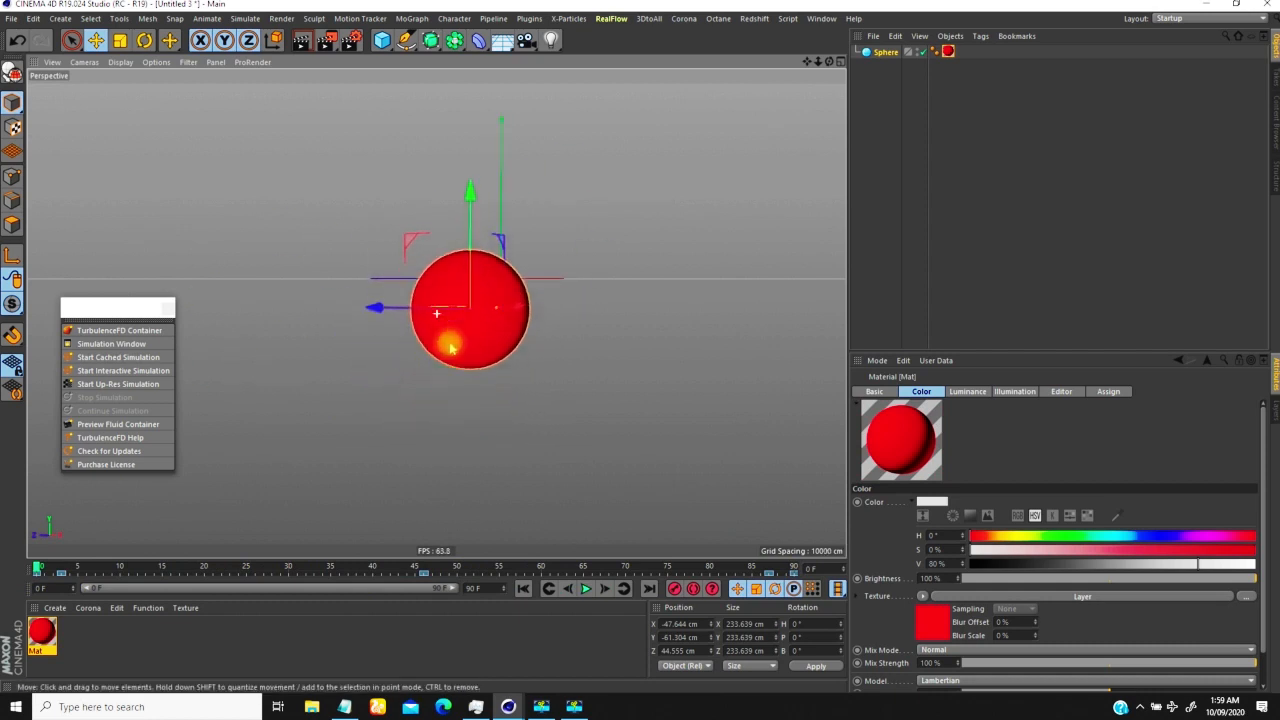
click(120, 331)
middle_drag(457, 305, 440, 320)
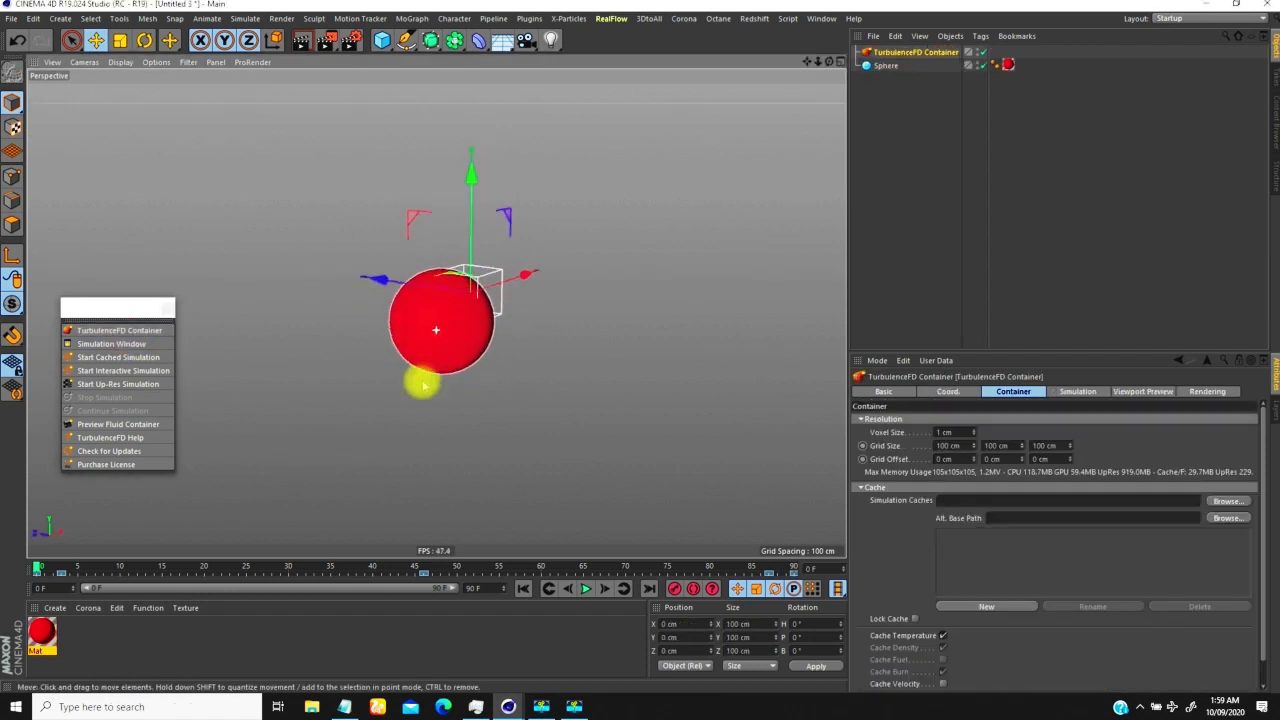
Scale the sphere down to a diameter of about 25.7 cm so it is smaller than the TurbulenceFD container
alt+drag(446, 343, 657, 194)
click(889, 67)
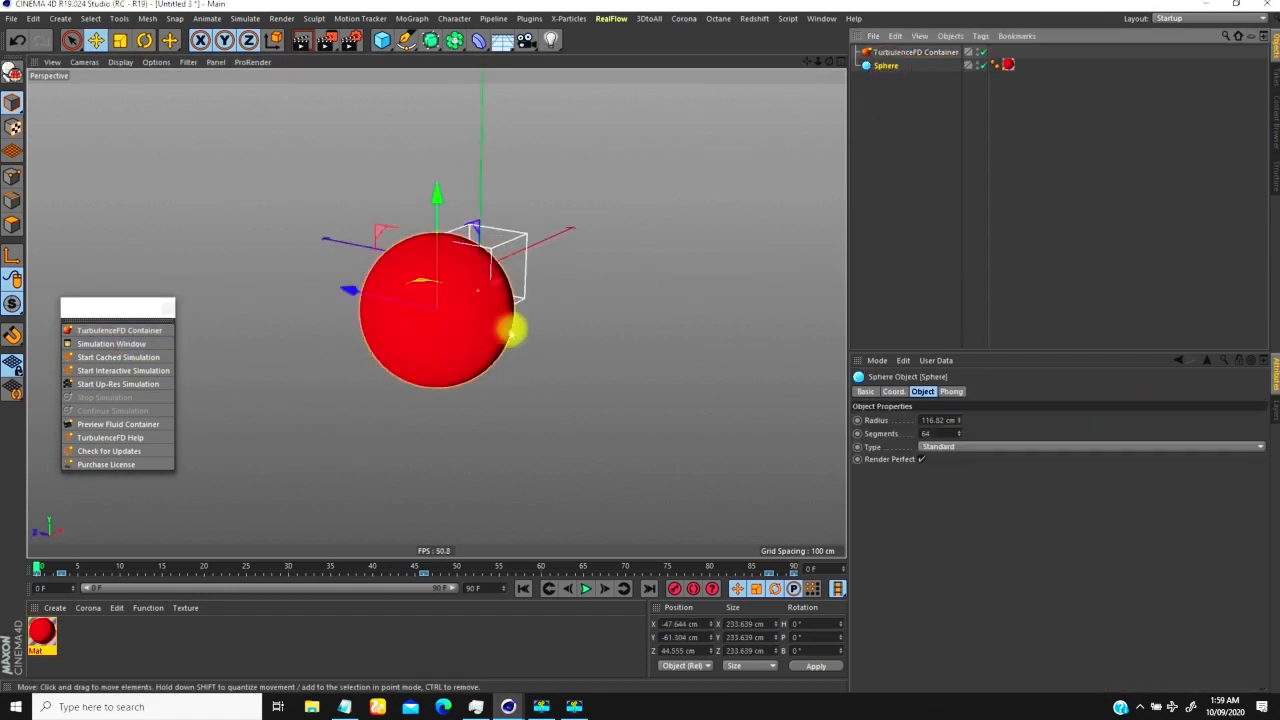
key(t)
drag(600, 263, 337, 466)
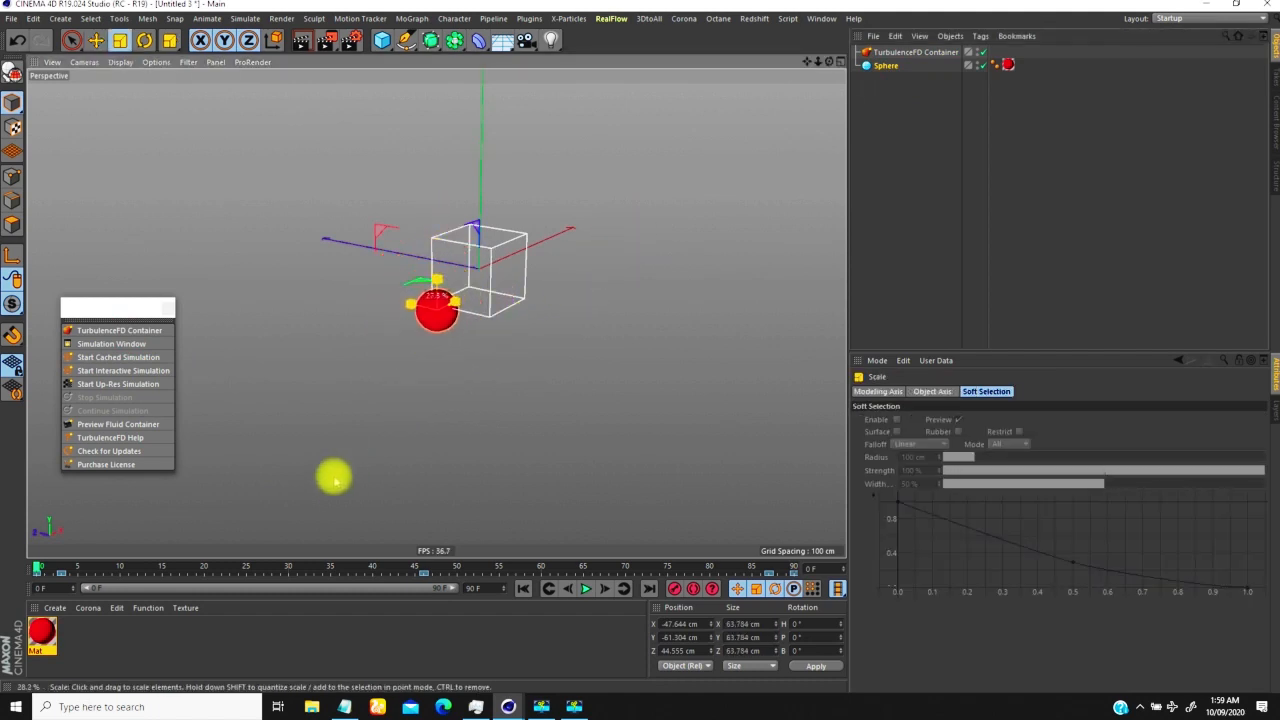
drag(303, 511, 289, 527)
click(560, 301)
drag(573, 294, 600, 260)
Move the sphere by hand toward the middle of the container
key(e)
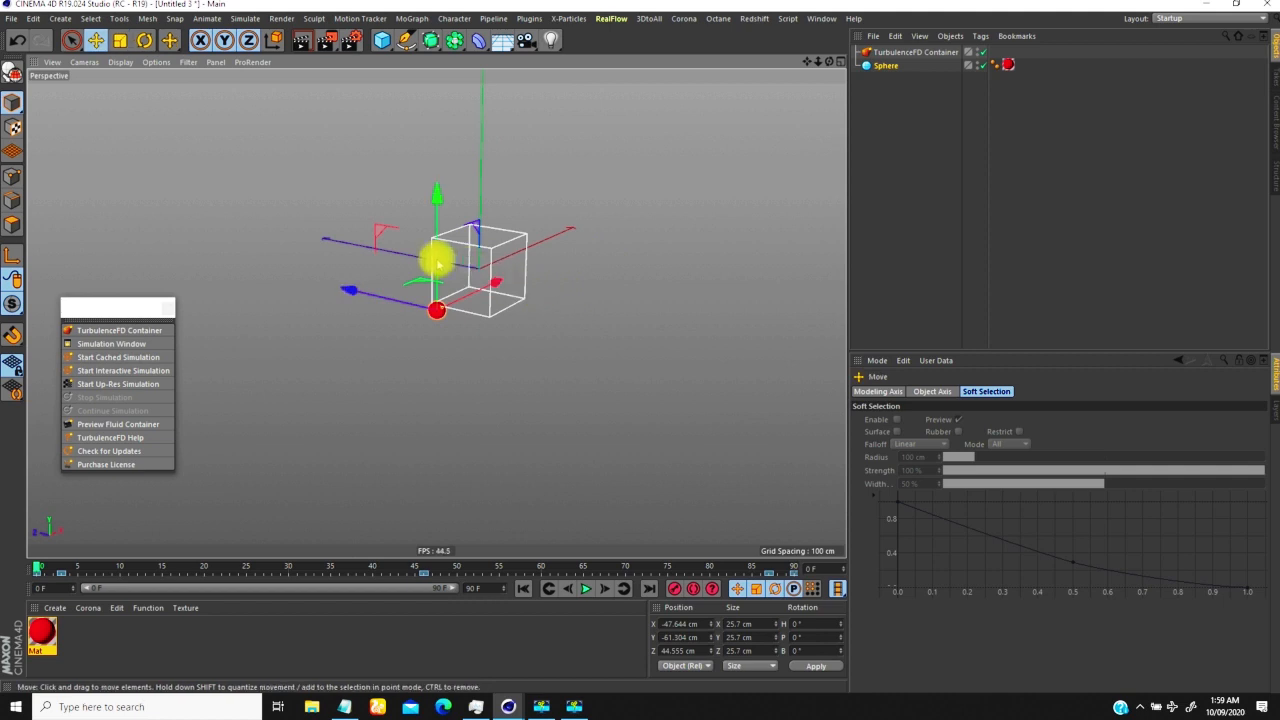
mouse_move(483, 317)
alt+mouse_down()
mouse_move(403, 309)
mouse_move(483, 297)
alt+mouse_up()
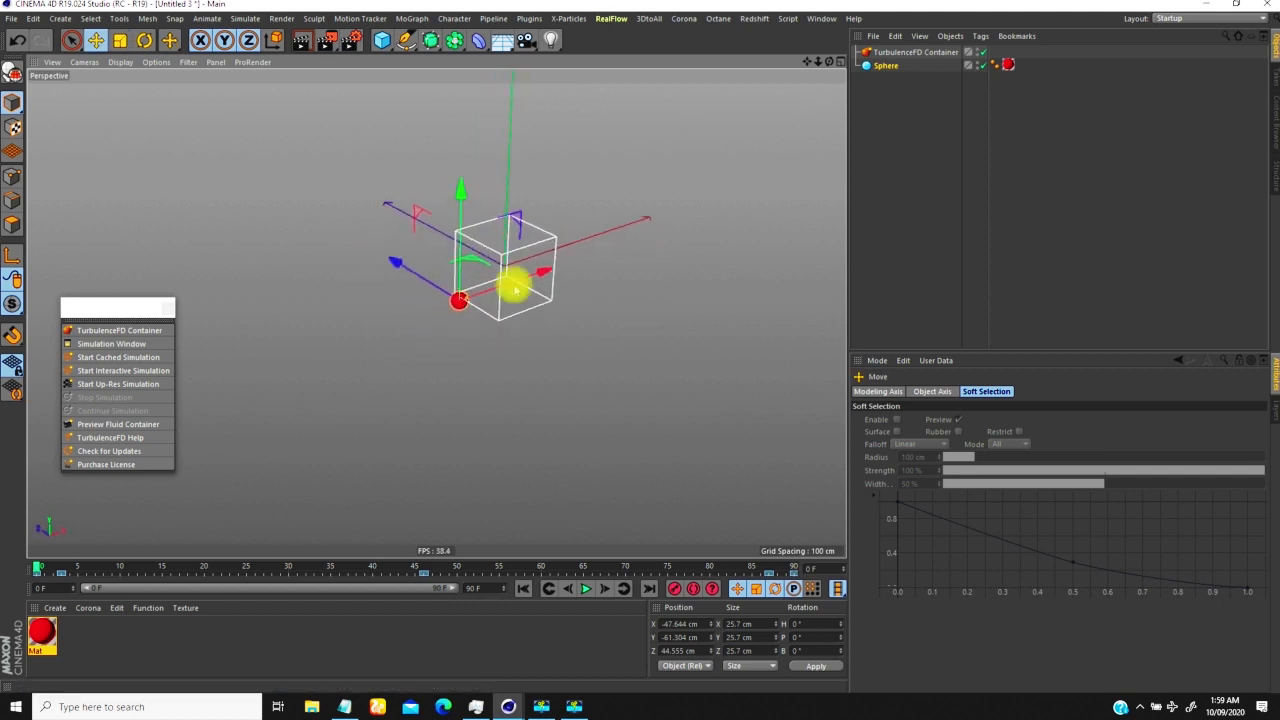
drag(517, 217, 557, 186)
alt+drag(546, 246, 660, 194)
Centre the sphere in the container by resetting its X, Y and Z position to 0 cm
click(868, 66)
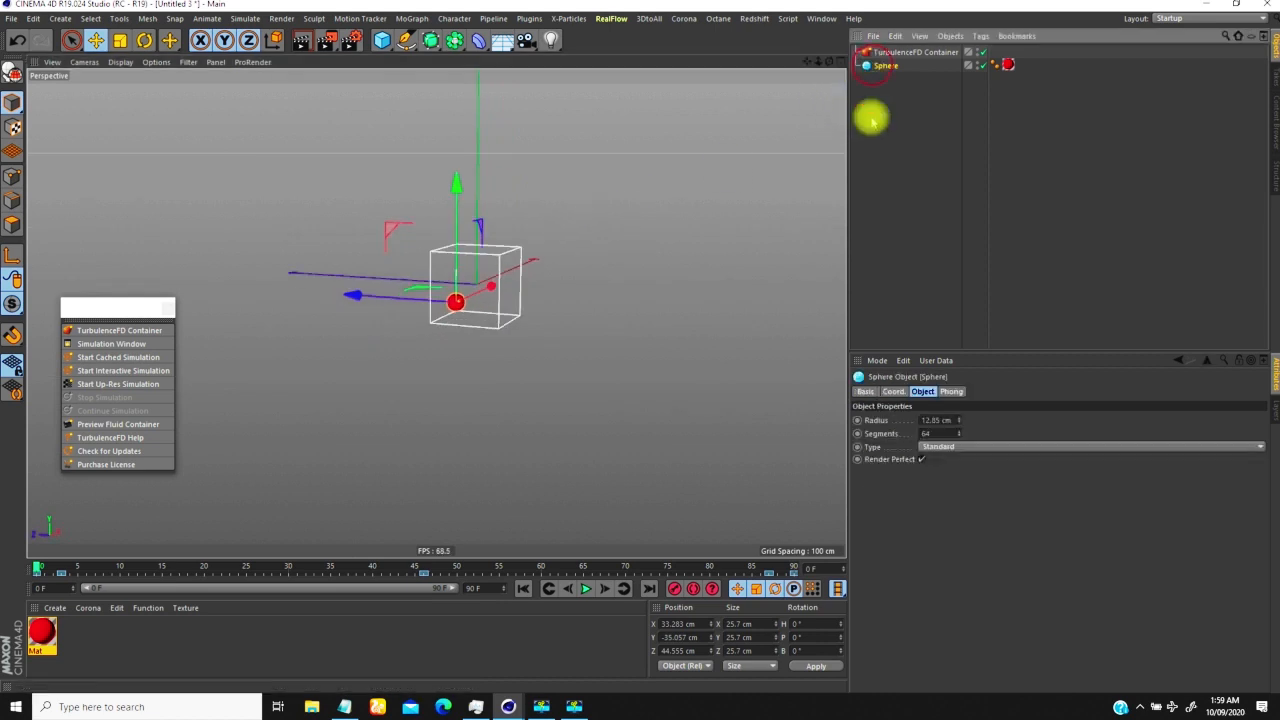
click(891, 391)
right_click(923, 421)
right_click(923, 434)
right_click(923, 447)
alt+right_drag(482, 268, 582, 147)
alt+right_drag(529, 226, 540, 290)
alt+drag(540, 290, 551, 298)
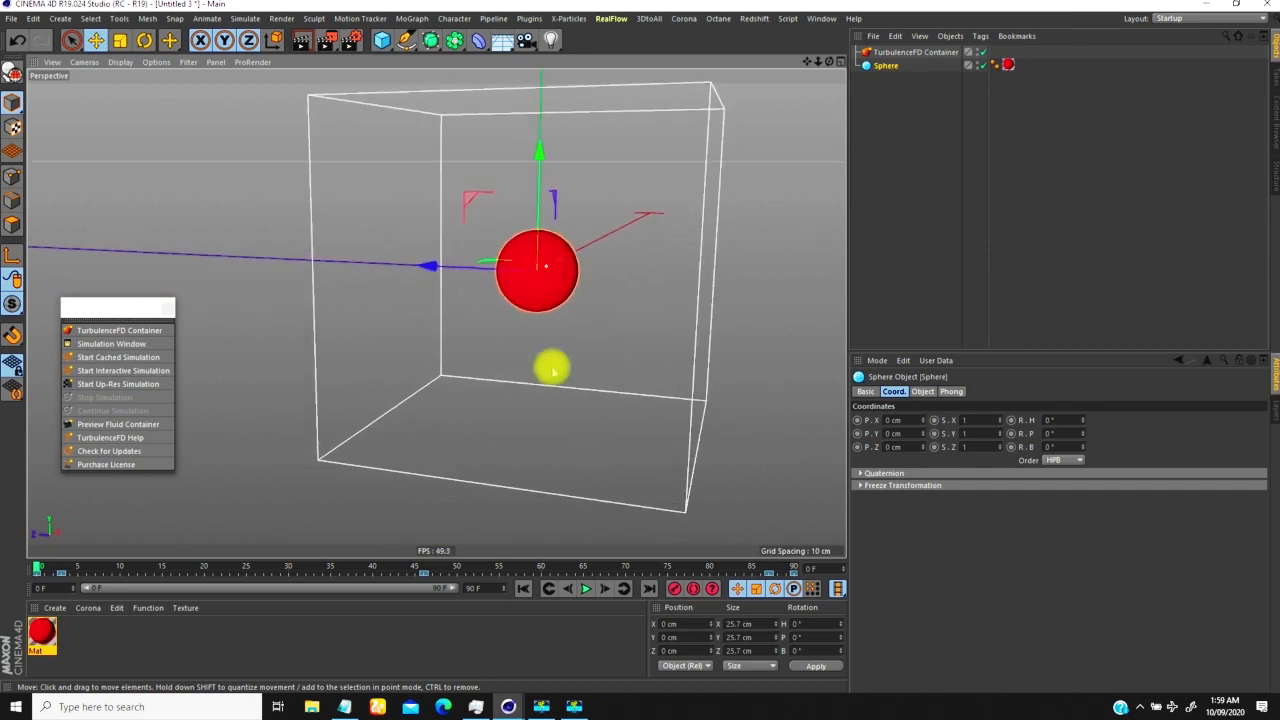
Check the burning edge on the scaled-down sphere around frame 42 and return to frame 0
drag(50, 566, 392, 566)
alt+right_drag(548, 254, 590, 190)
alt+drag(514, 308, 538, 306)
alt+right_drag(538, 306, 494, 354)
alt+drag(494, 354, 500, 310)
drag(390, 566, 9, 586)
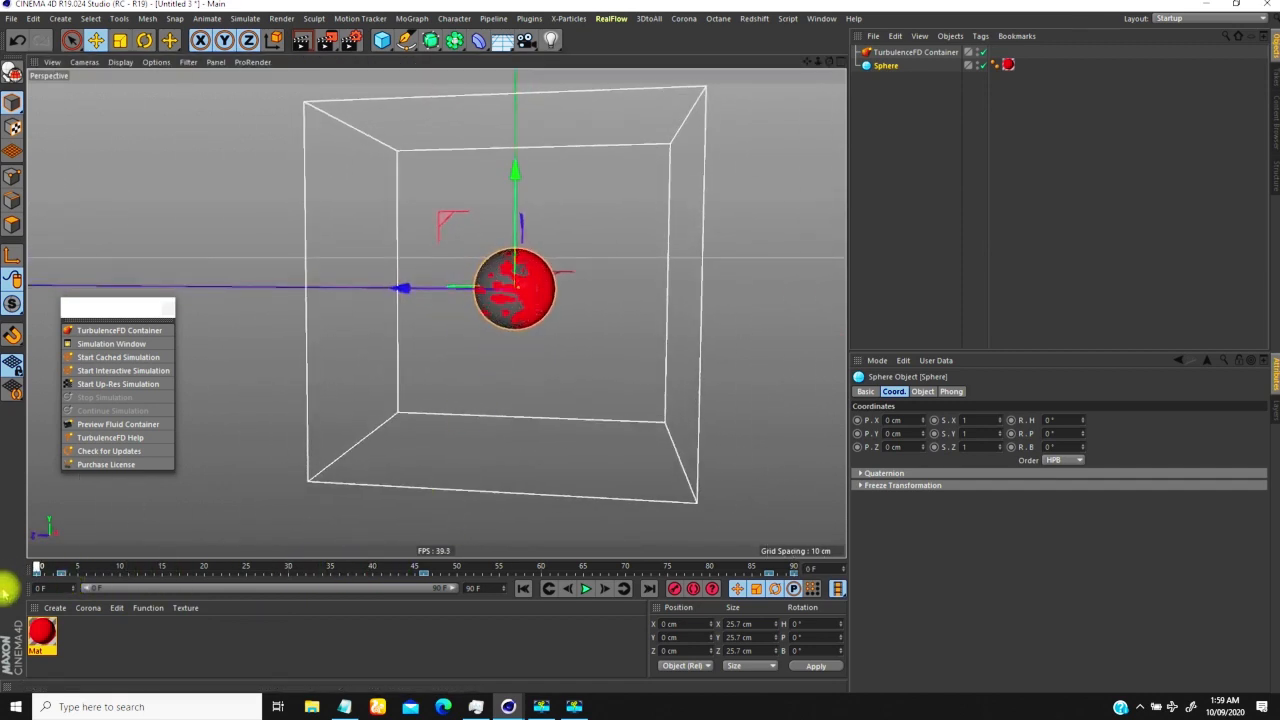
Add a TurbulenceFD Emitter tag to the sphere and set its Temperature Value to 1
right_click(886, 68)
mouse_move(1015, 258)
click(1100, 254)
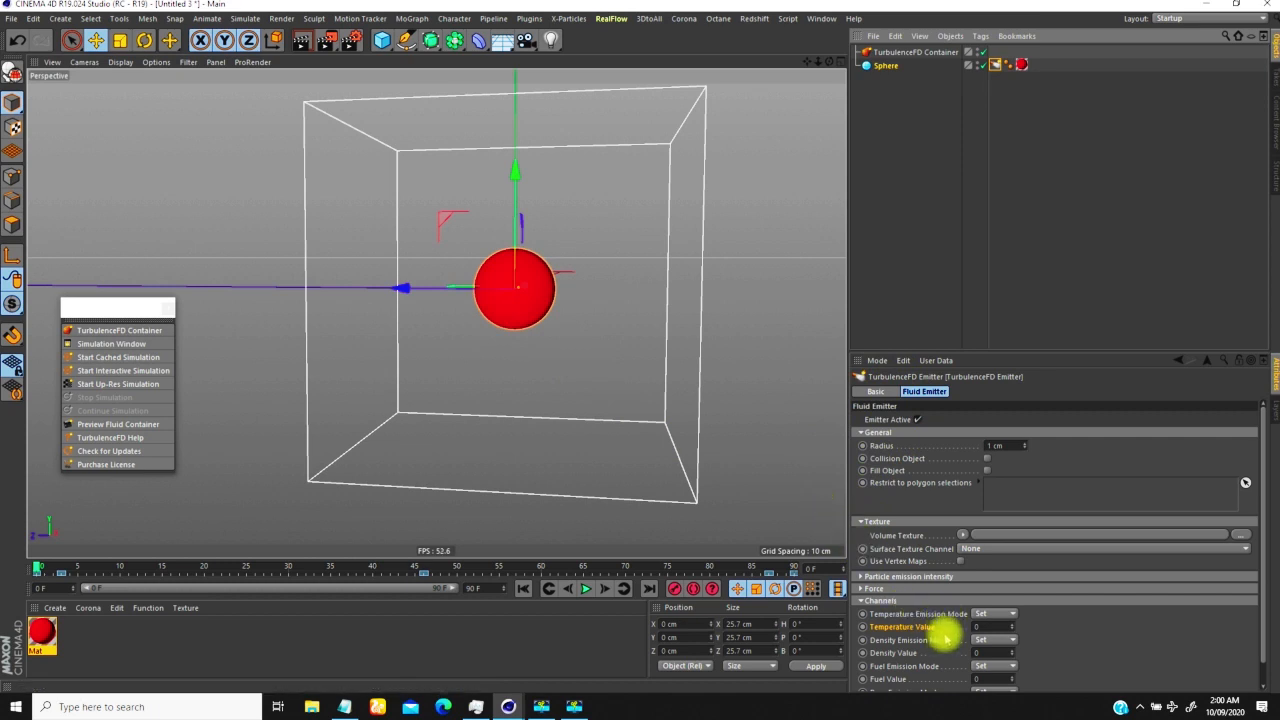
click(978, 627)
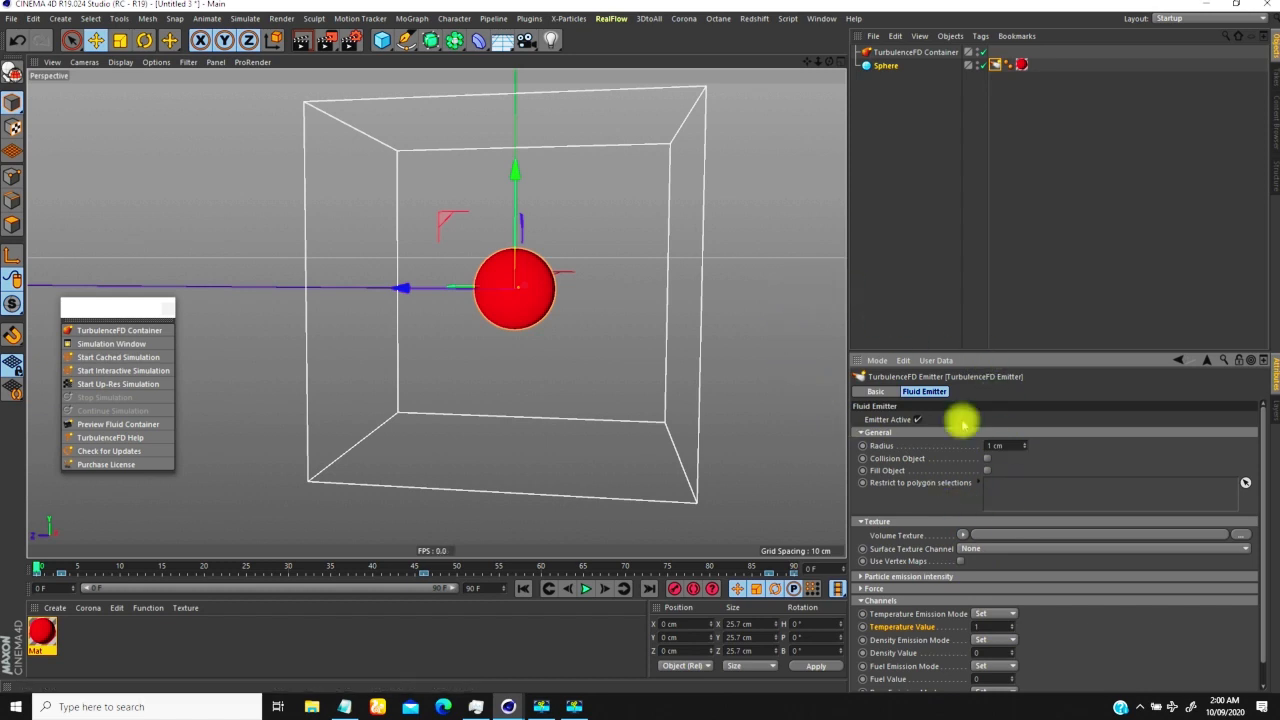
Set the emitter's Surface Texture Channel to Luminance
click(866, 522)
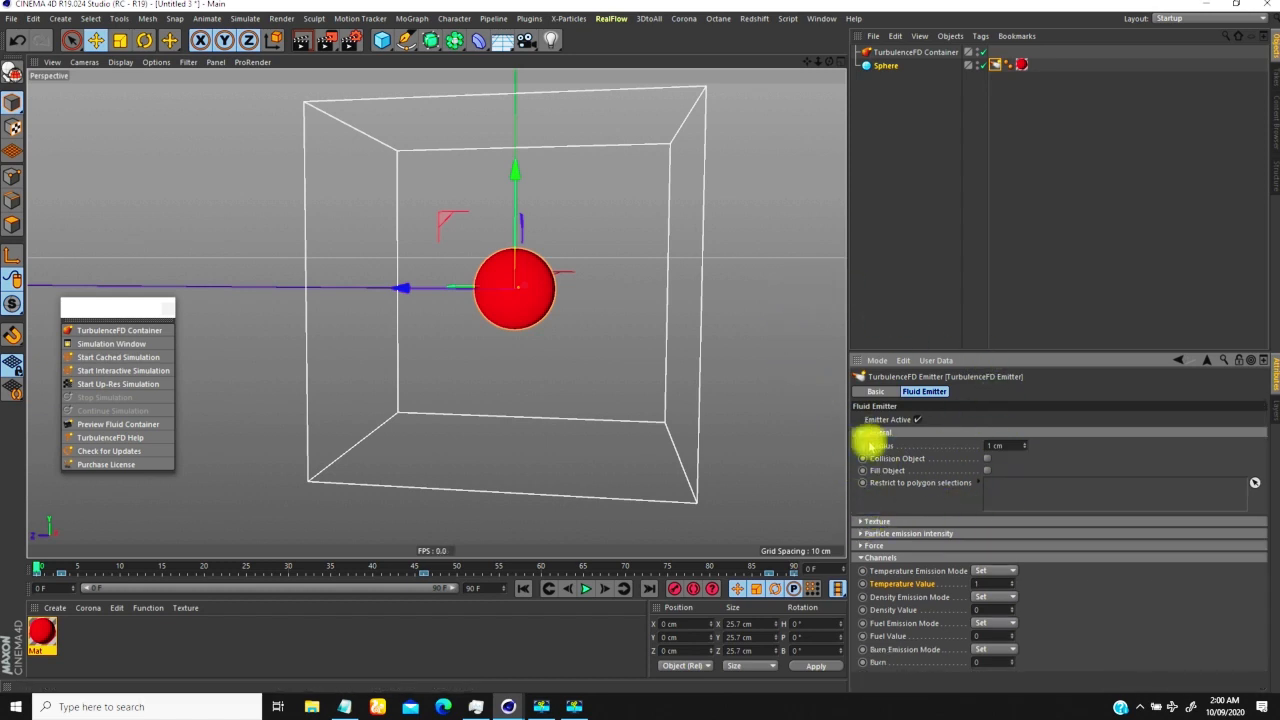
click(861, 521)
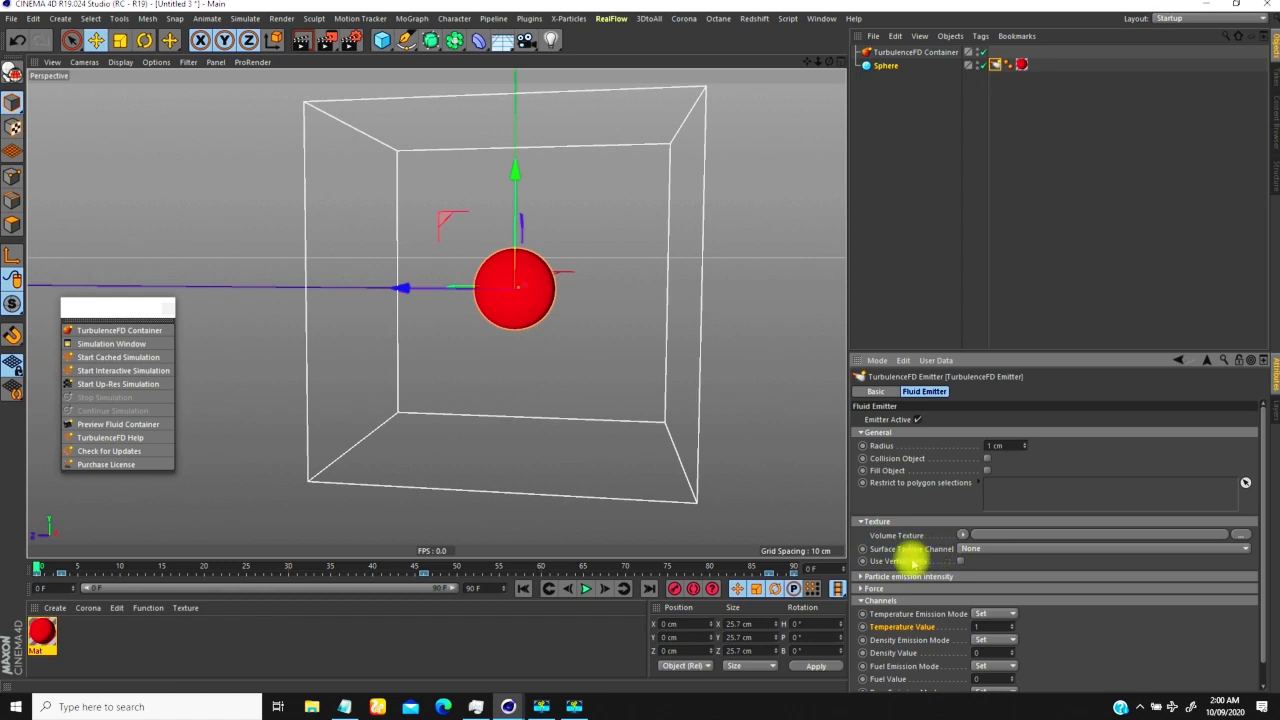
click(974, 548)
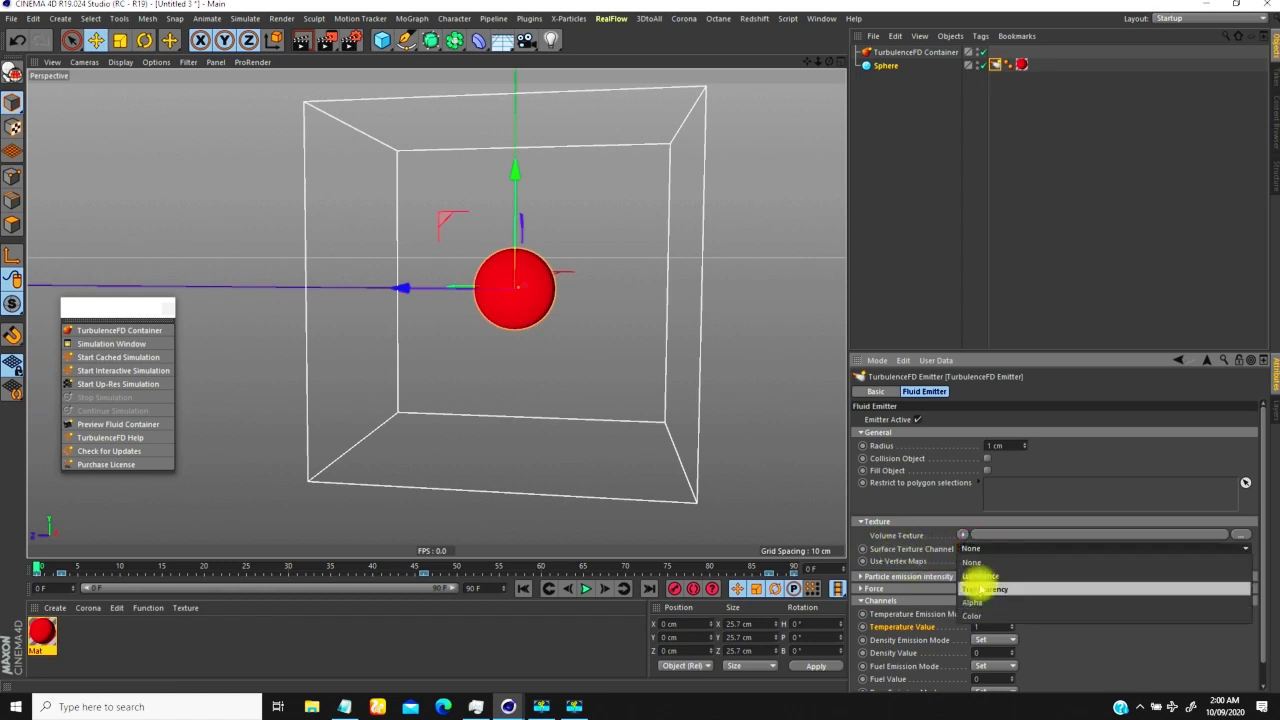
click(978, 577)
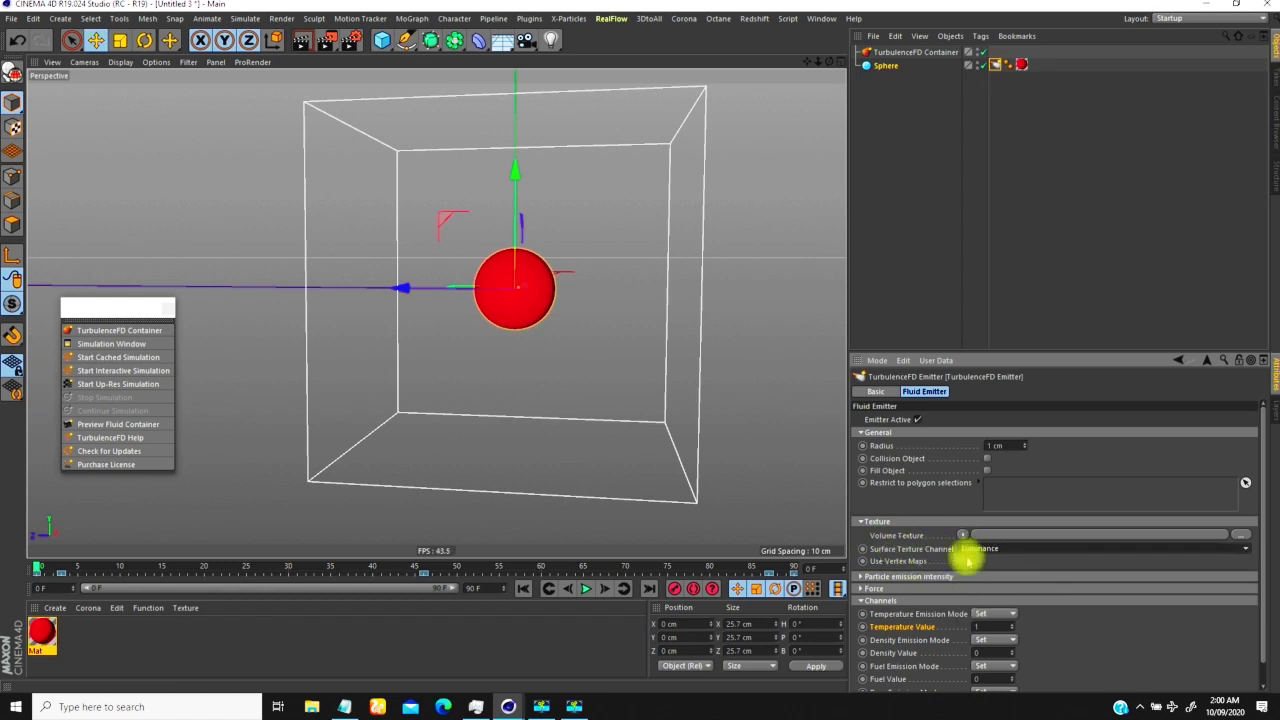
scroll(557, 343, down, 1)
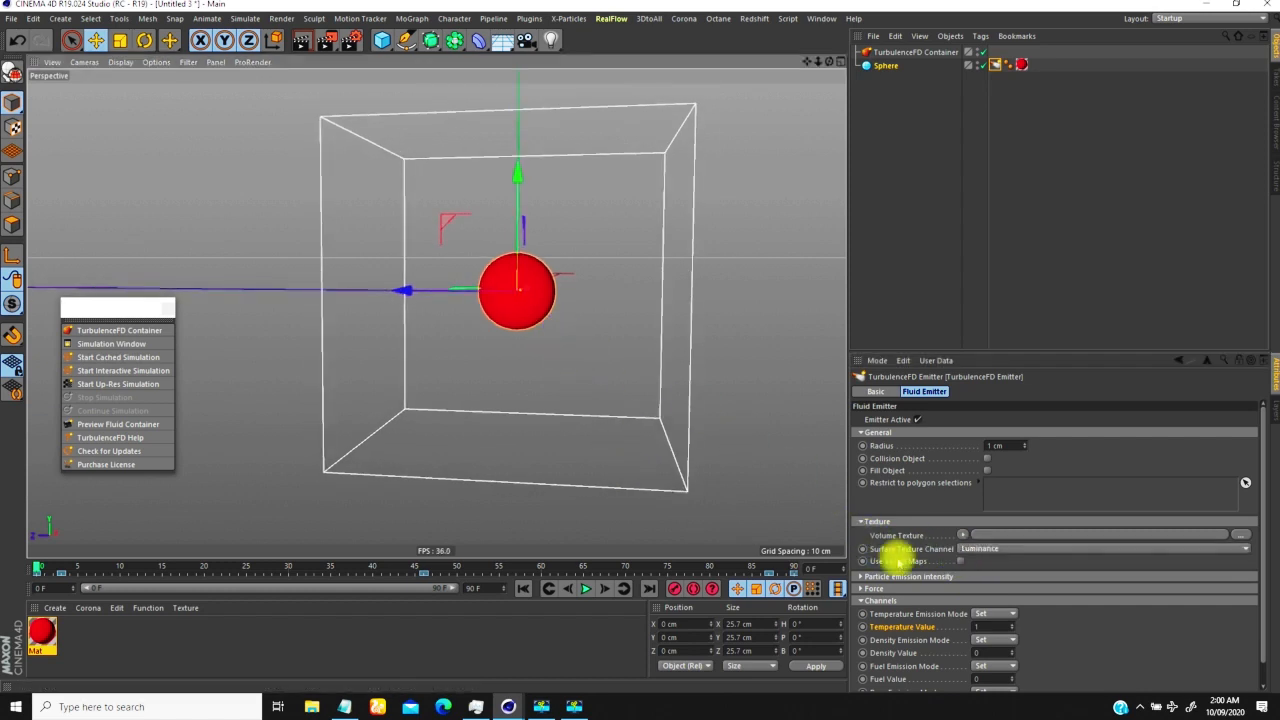
mouse_move(535, 244)
alt+right_down()
mouse_move(554, 234)
mouse_move(532, 268)
alt+right_up()
alt+middle_drag(526, 286, 491, 305)
alt+drag(491, 311, 495, 314)
mouse_move(495, 314)
alt+right_down()
mouse_move(520, 246)
mouse_move(497, 300)
alt+right_up()
alt+drag(492, 298, 518, 305)
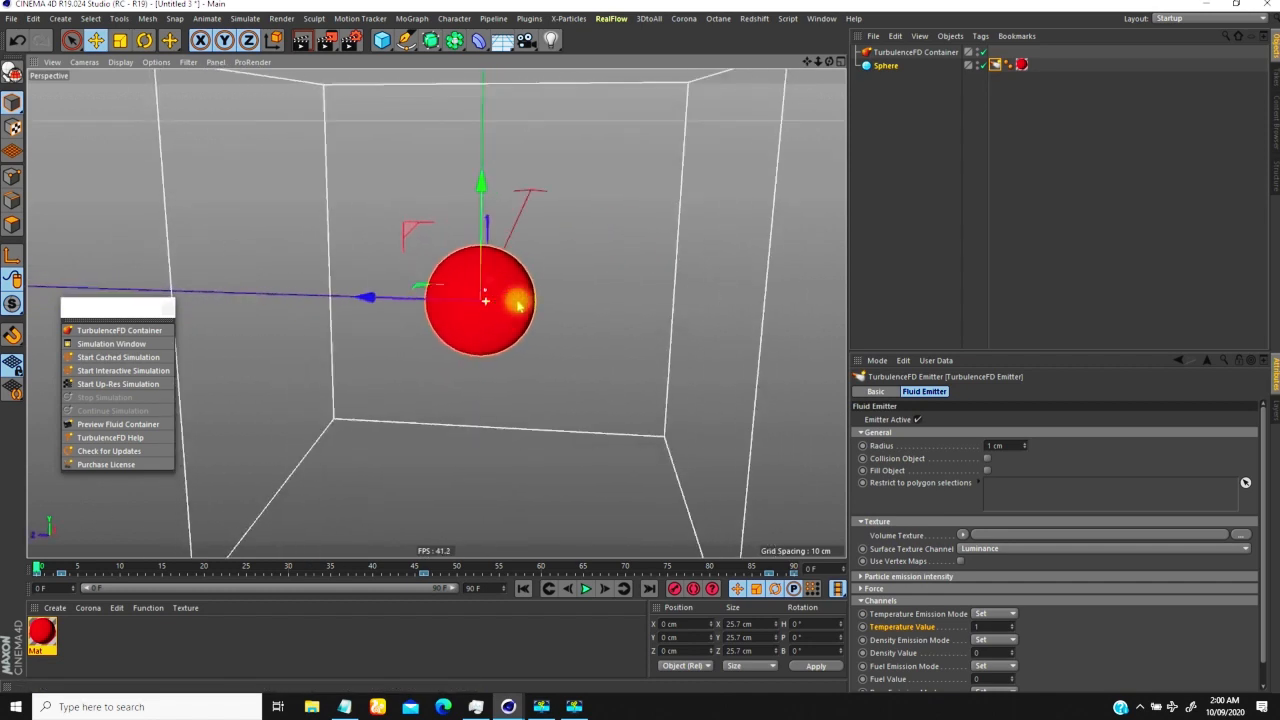
Try voxel sizes of 0.2, 0.4 and 0.5 cm on the TurbulenceFD Container, and settle on 0.6 cm
click(898, 53)
click(1000, 392)
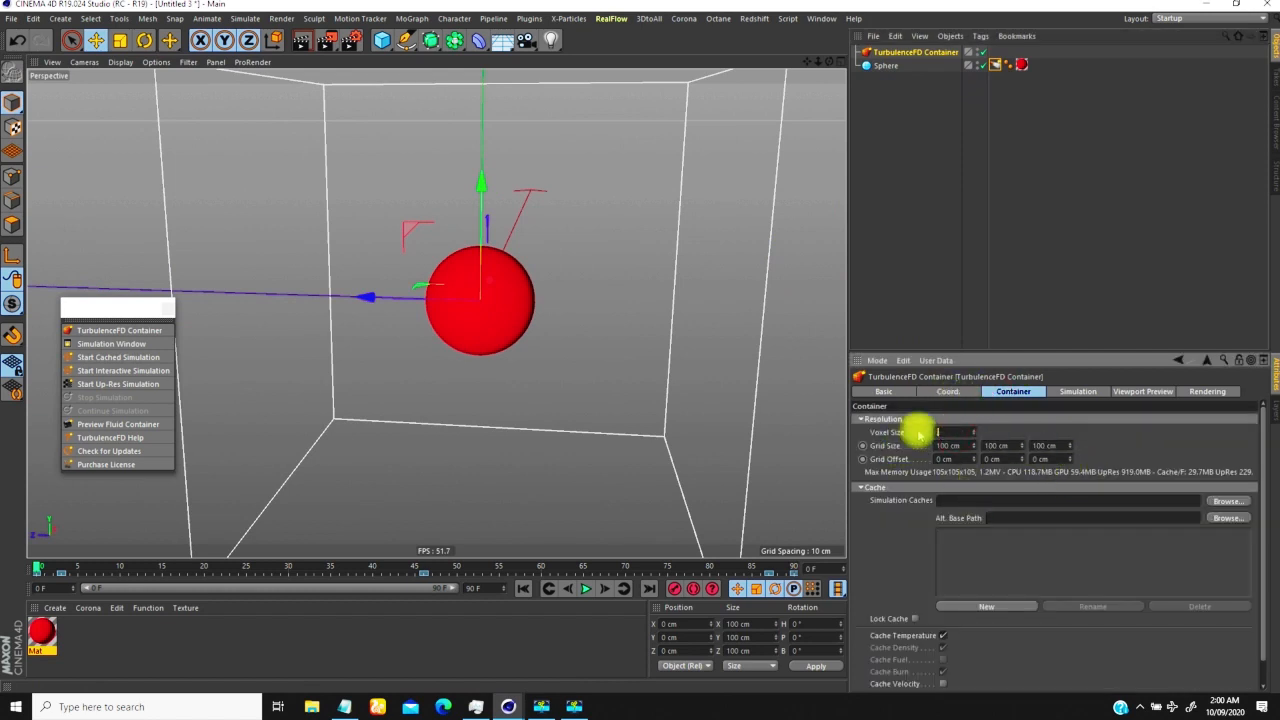
text(0.2)
key(Return)
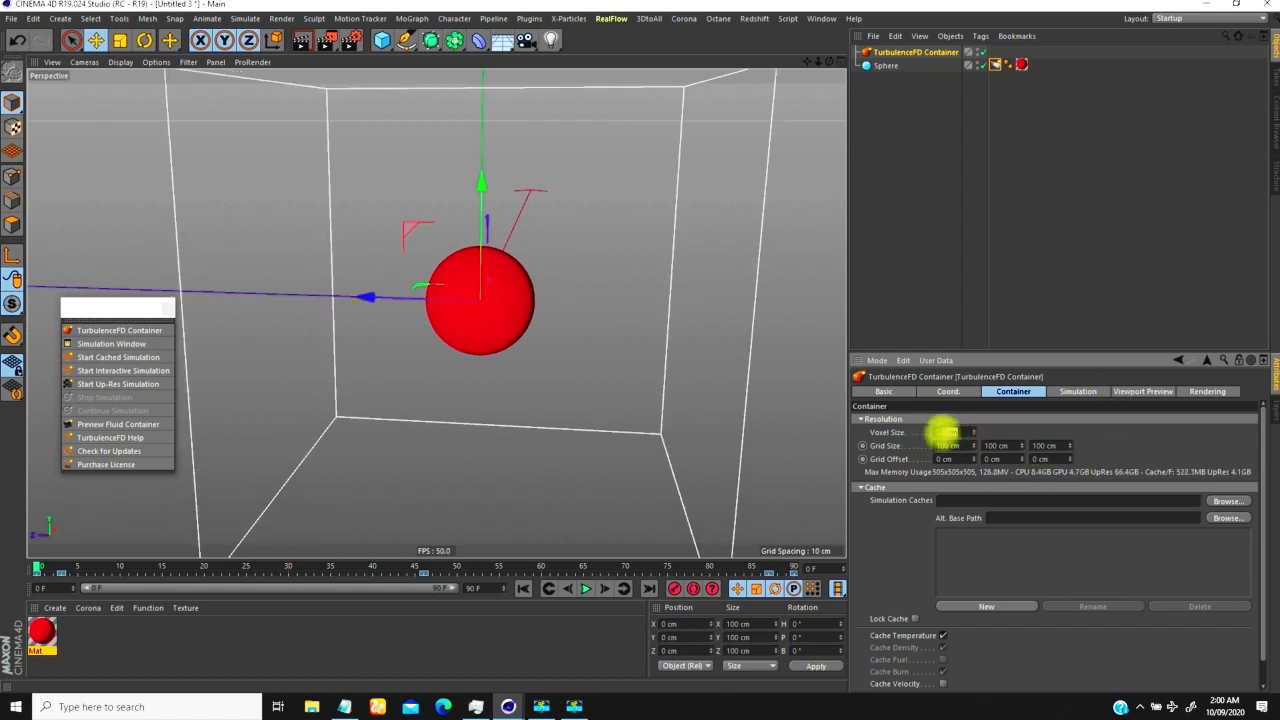
text(0.4)
key(Return)
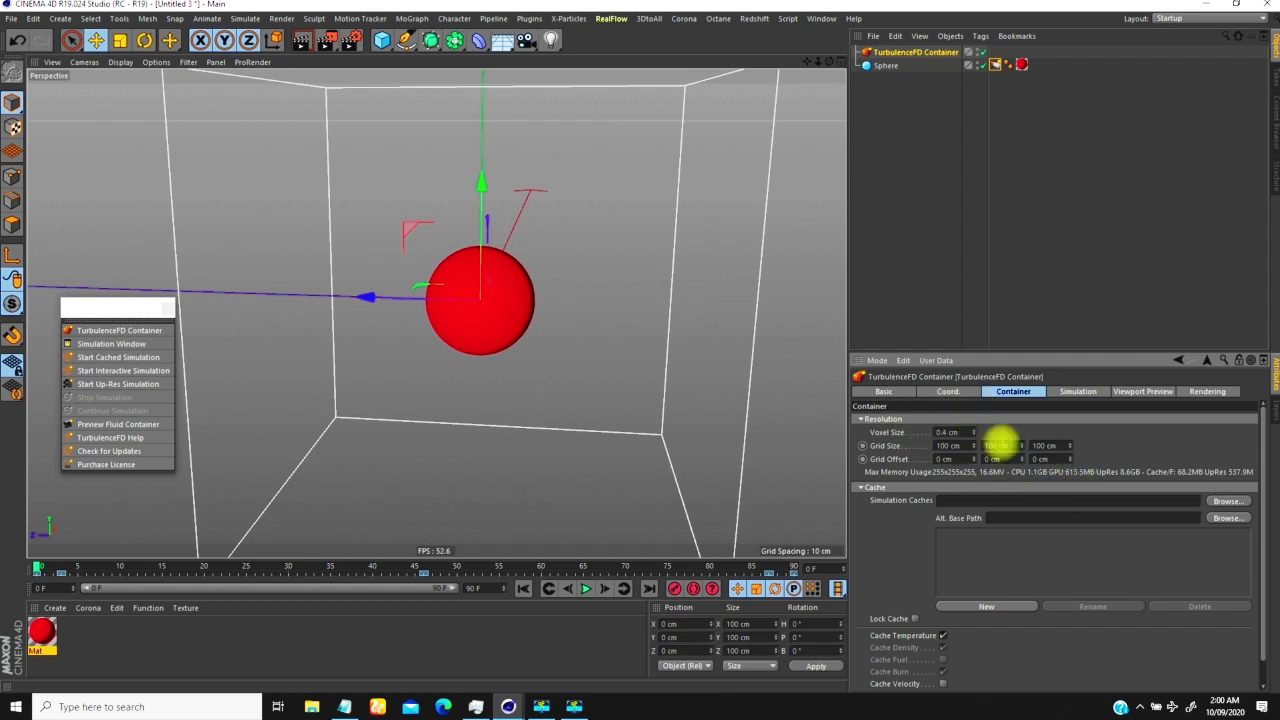
text(0.5)
key(Return)
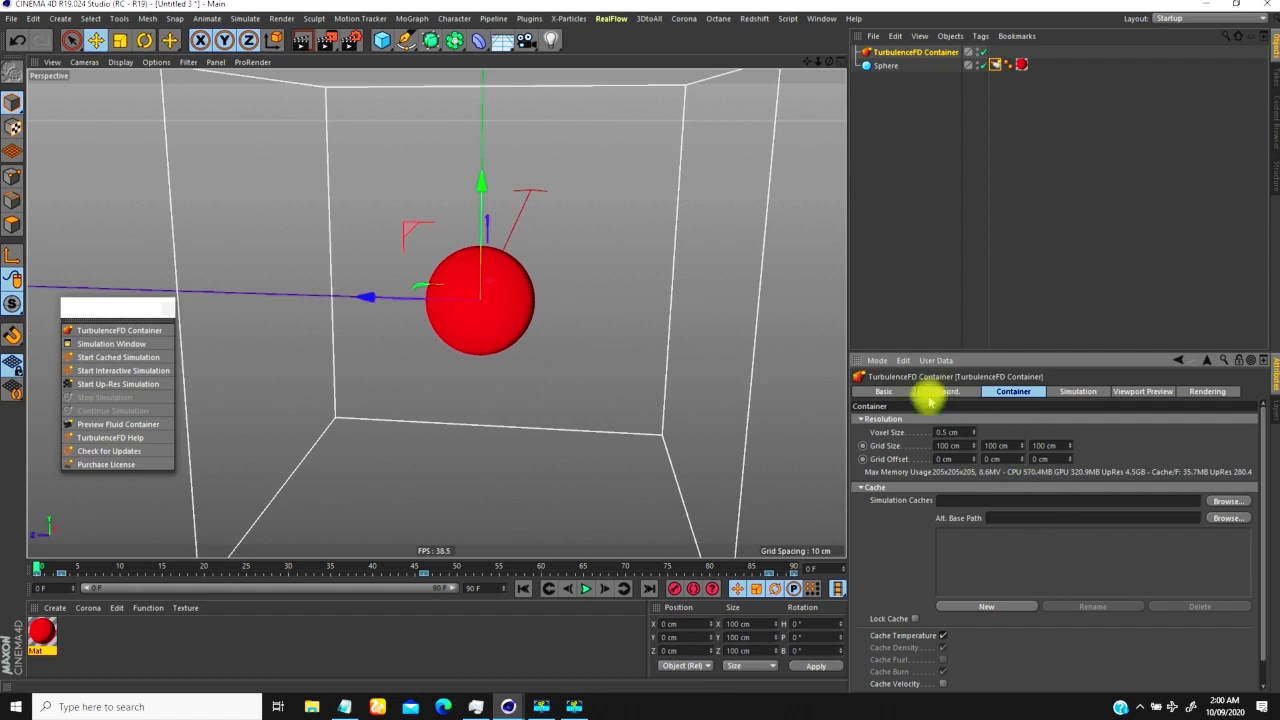
click(955, 432)
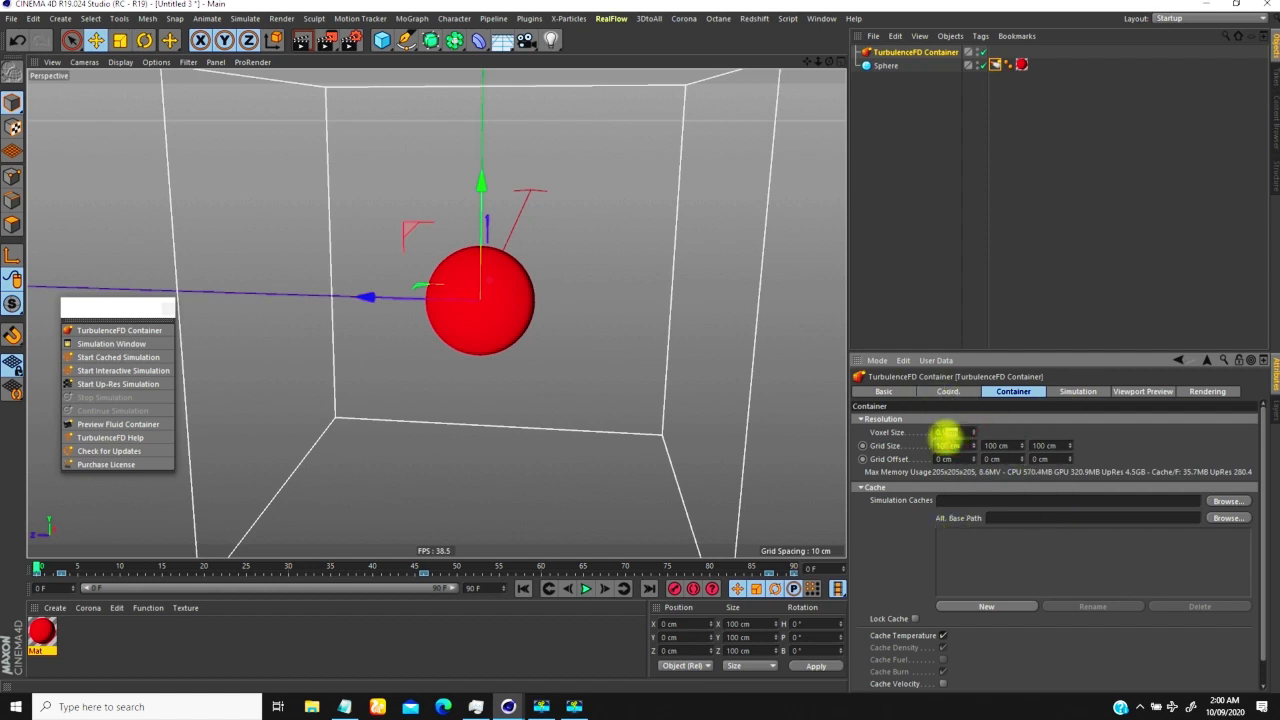
text(0.6)
key(Return)
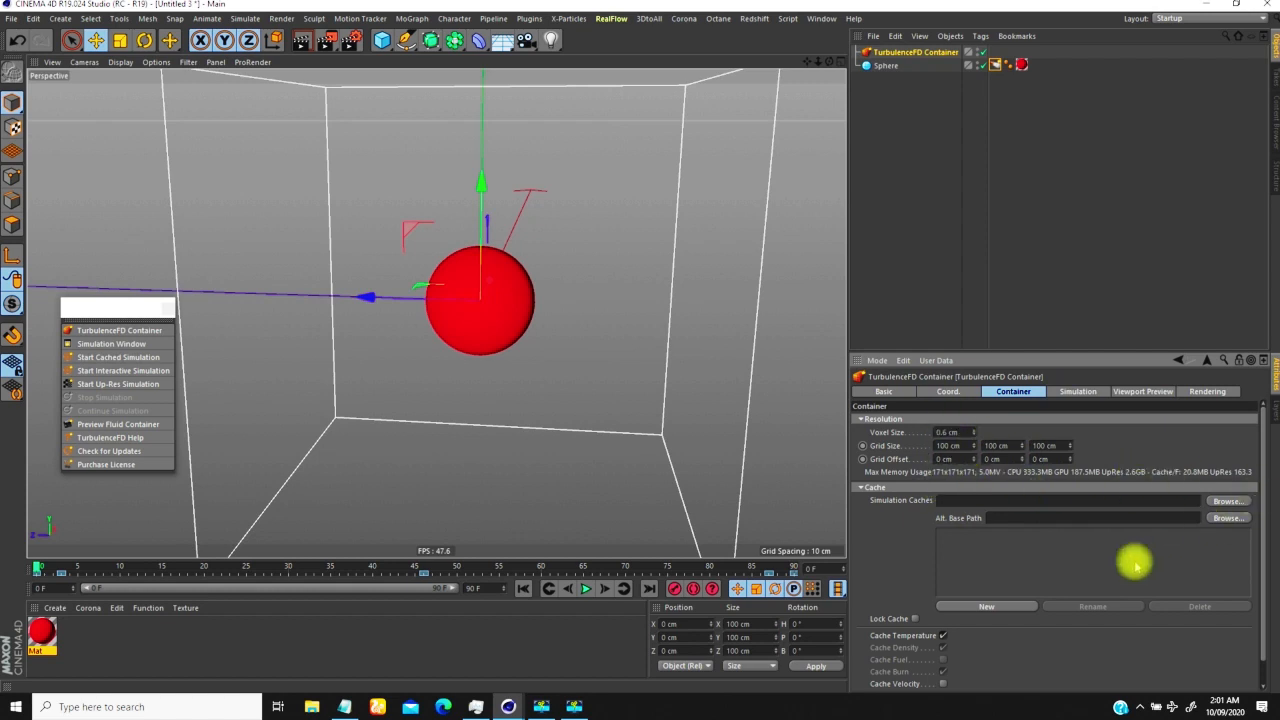
Review the container's cache options and its Density and Temperature simulation settings
scroll(1250, 540, down, 2)
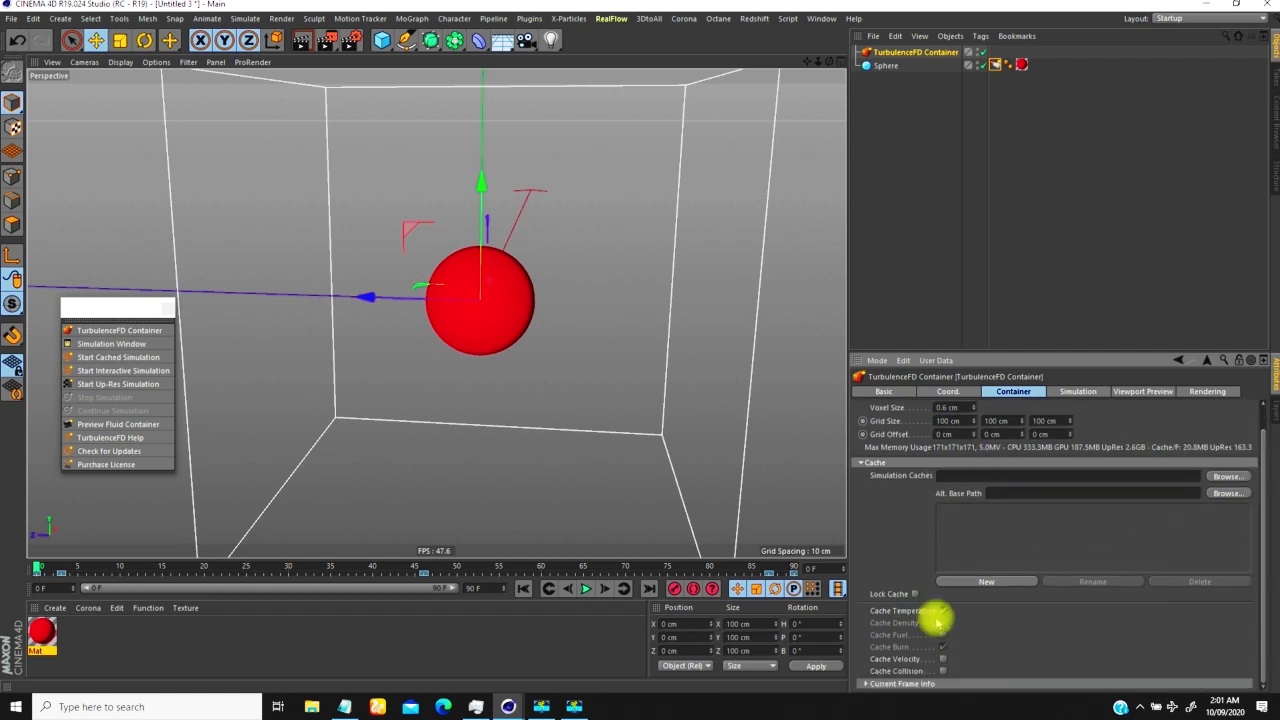
scroll(1245, 460, up, 2)
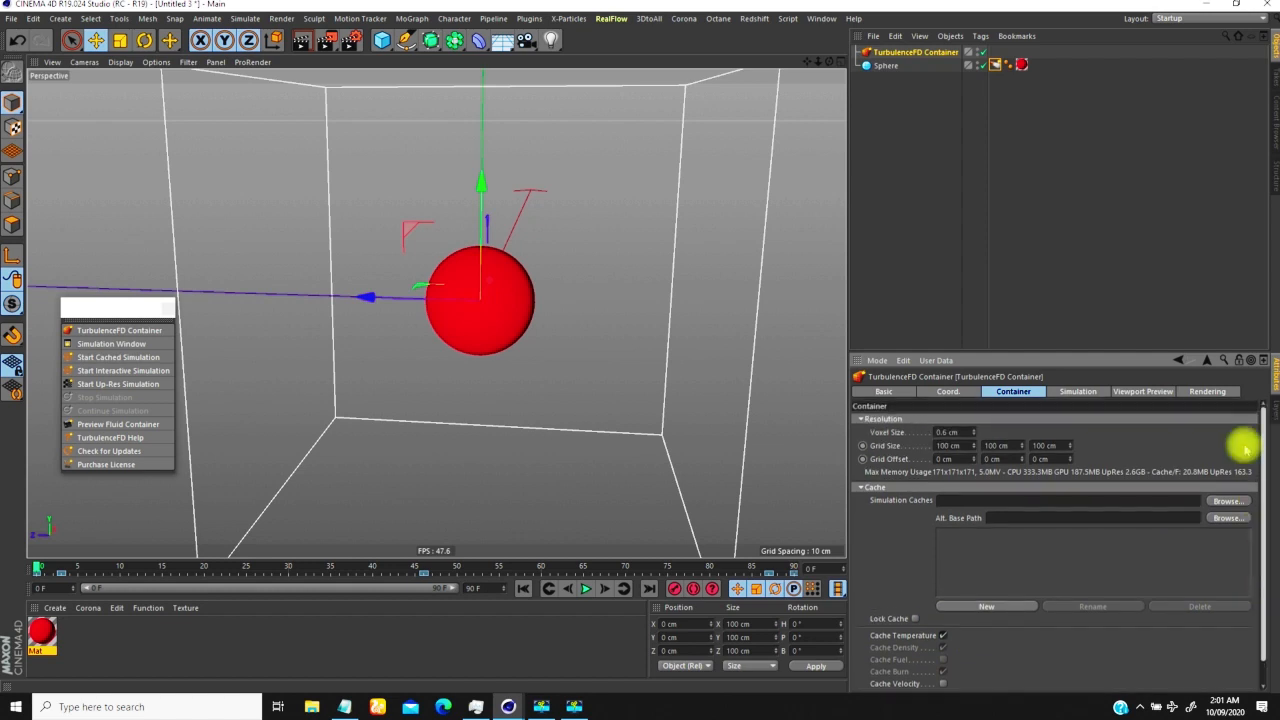
click(1075, 391)
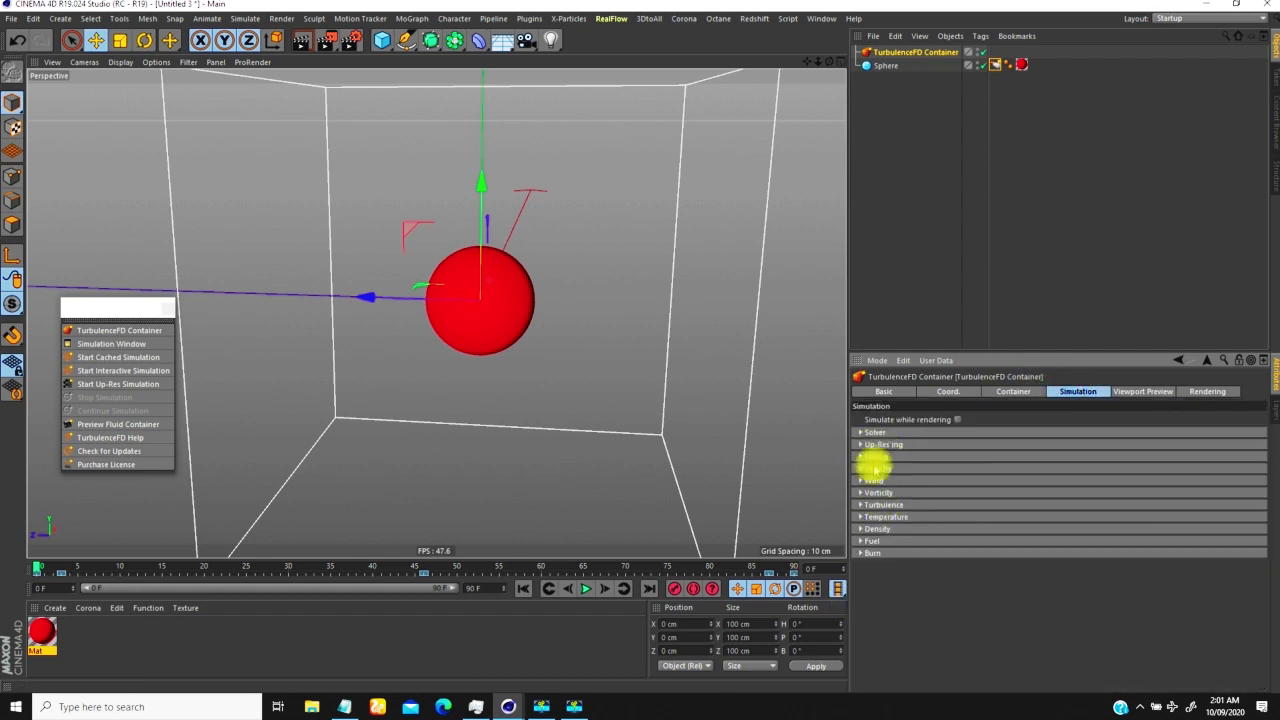
click(860, 528)
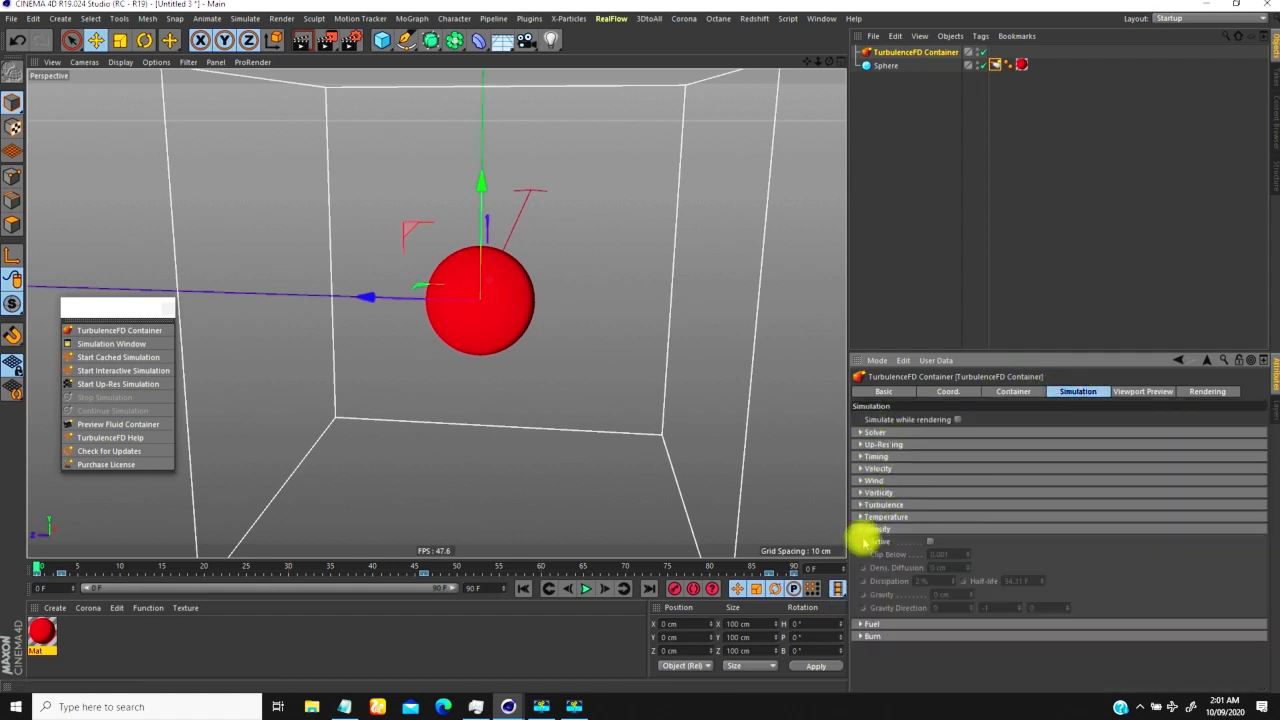
click(868, 528)
click(866, 516)
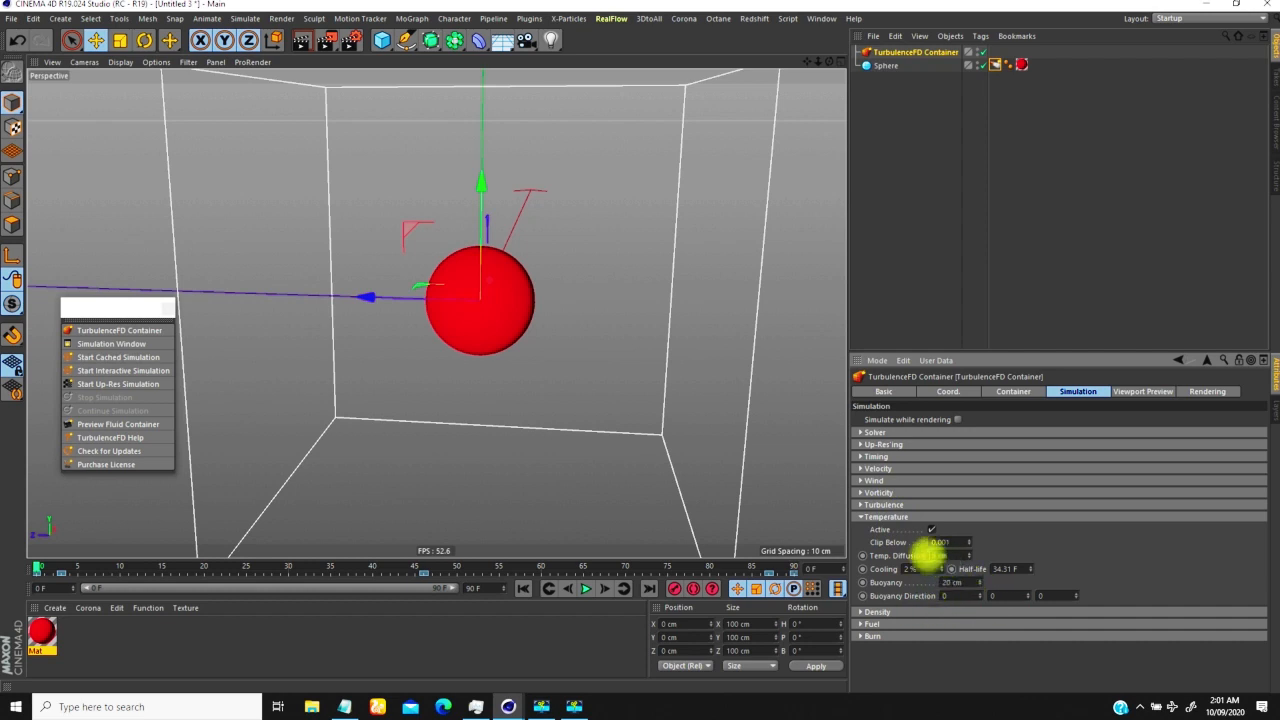
click(864, 515)
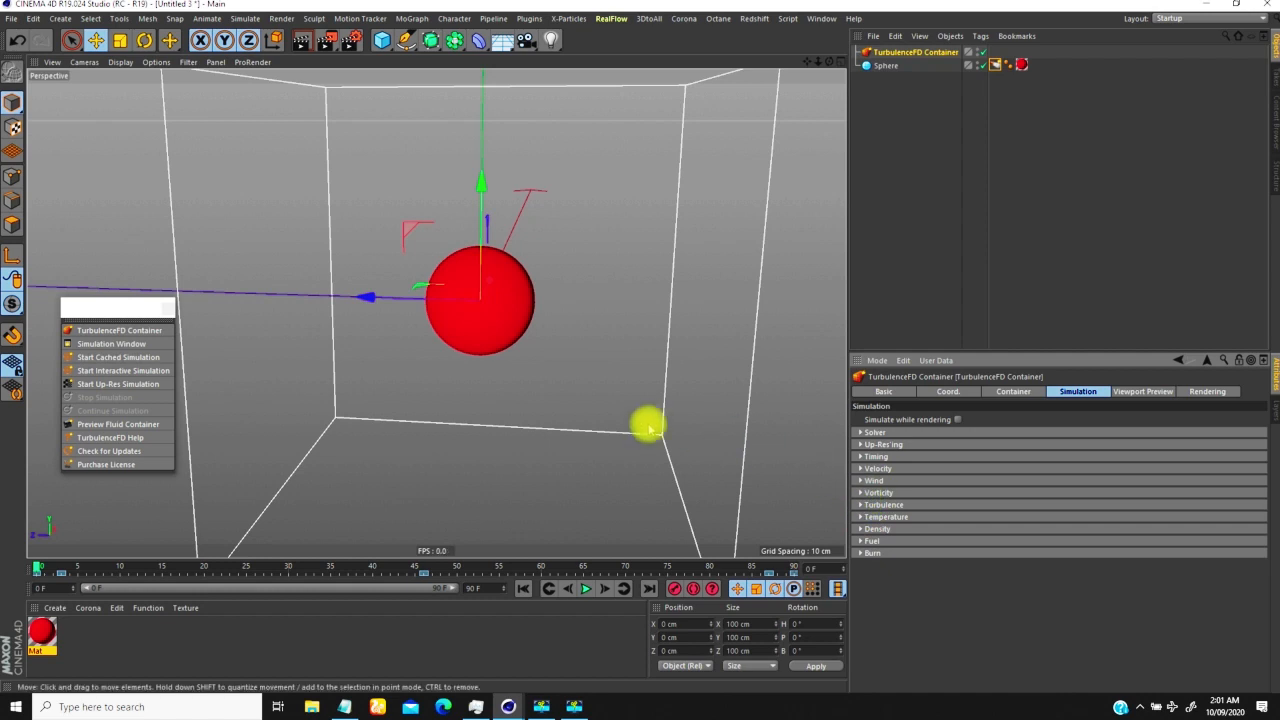
Set the container's simulation turbulence intensity to 1 cm
scroll(505, 368, down, 3)
click(868, 505)
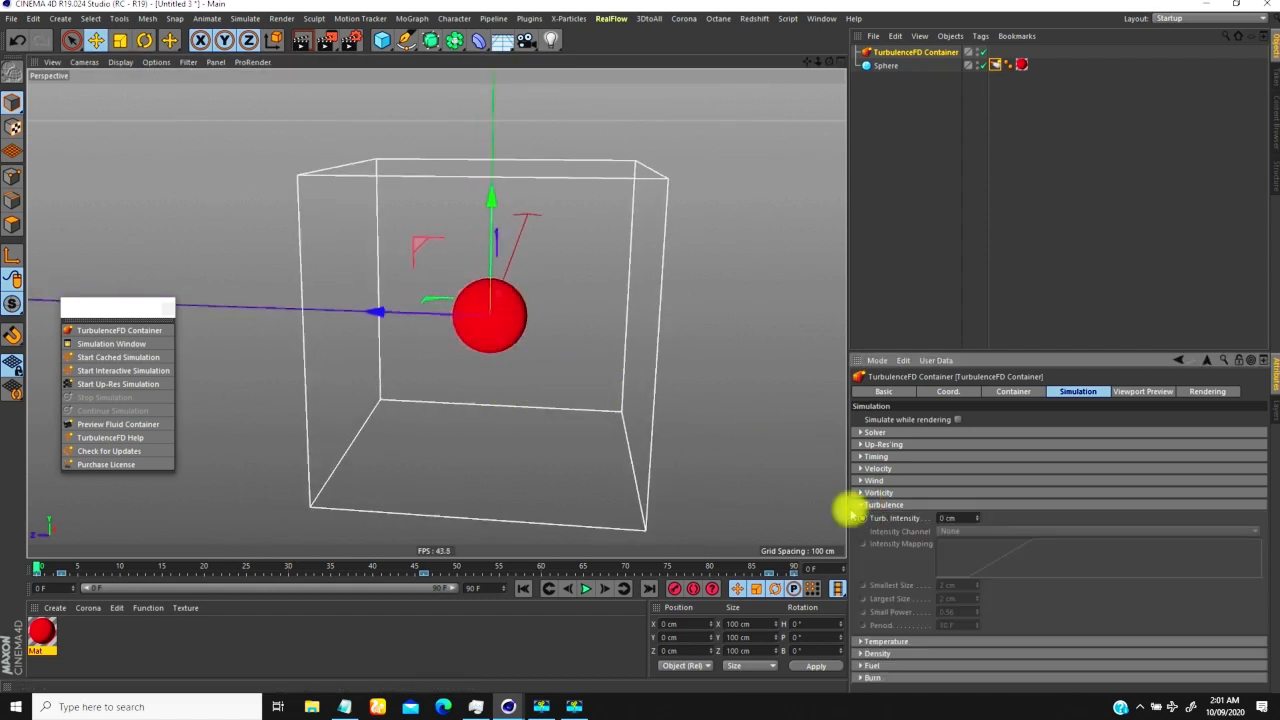
scroll(560, 400, down, 3)
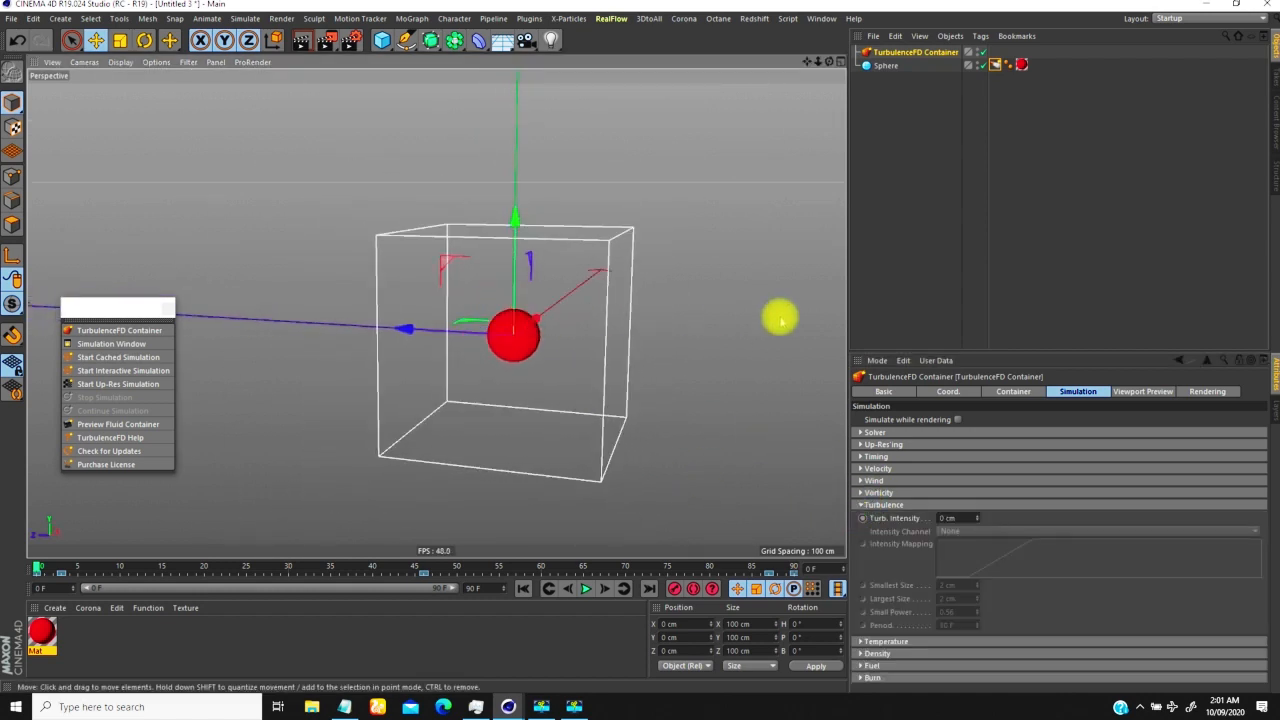
click(1013, 391)
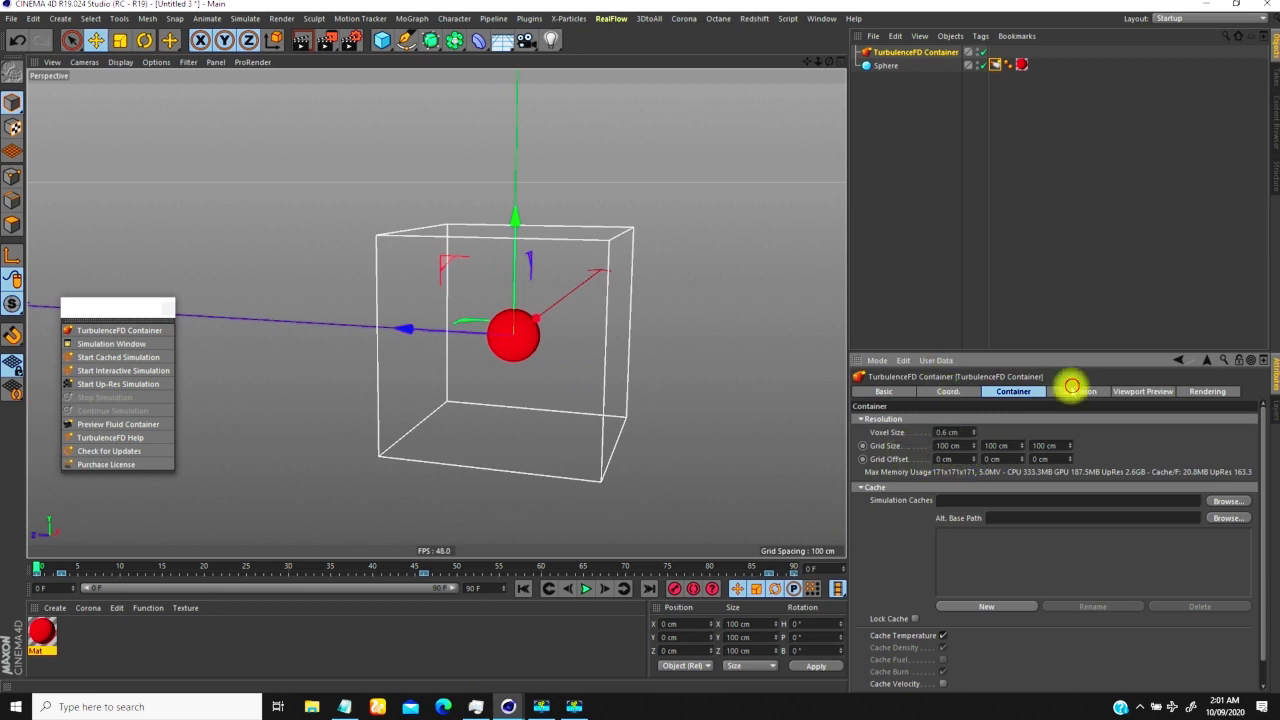
click(1077, 391)
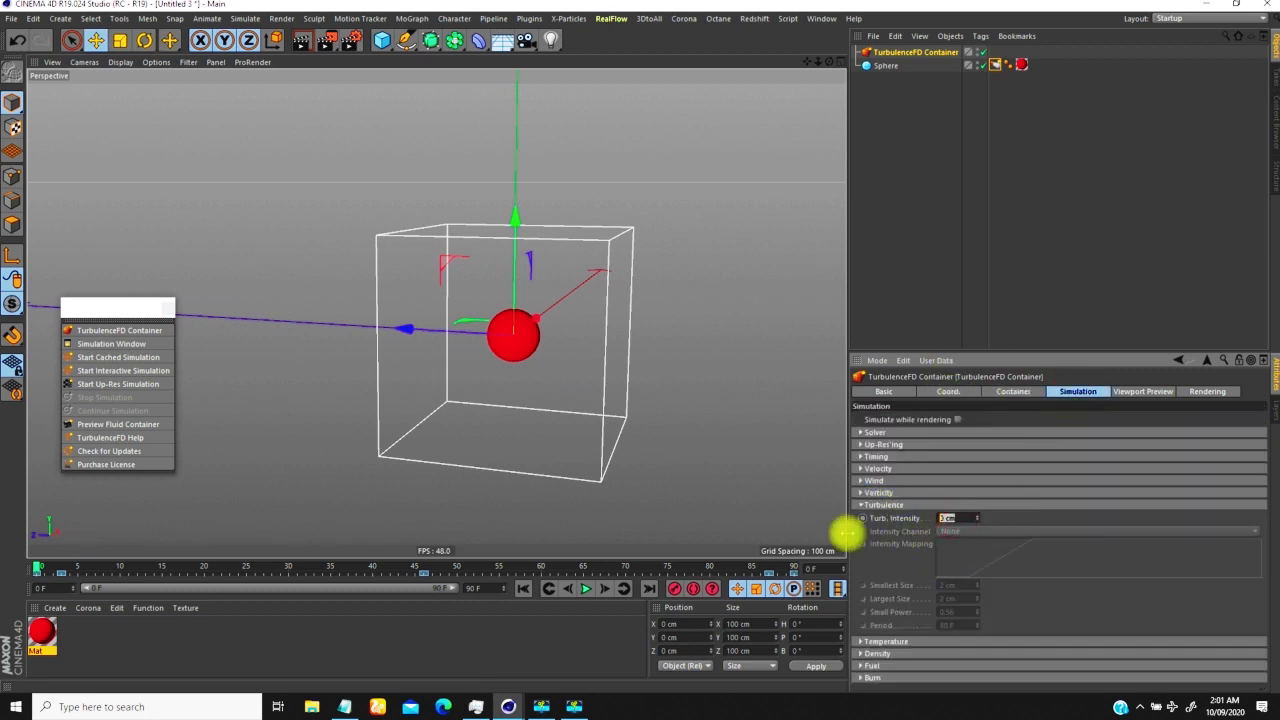
alt+drag(543, 337, 575, 270)
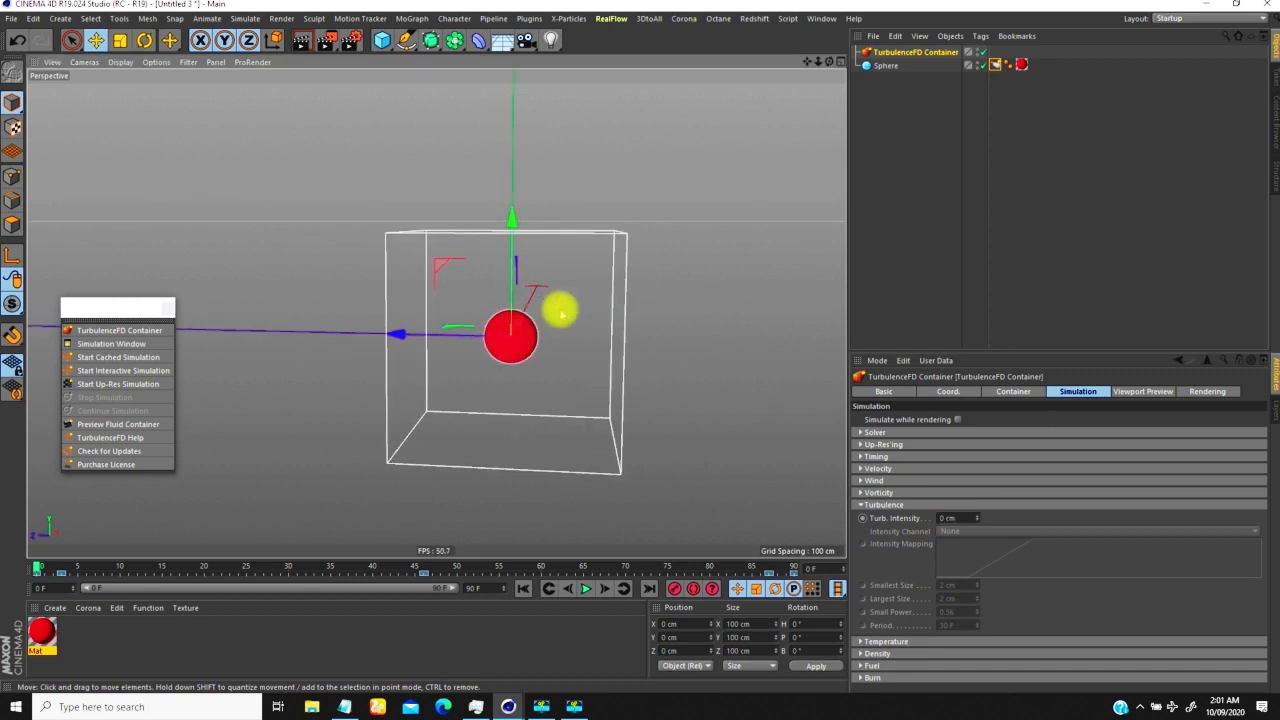
click(885, 65)
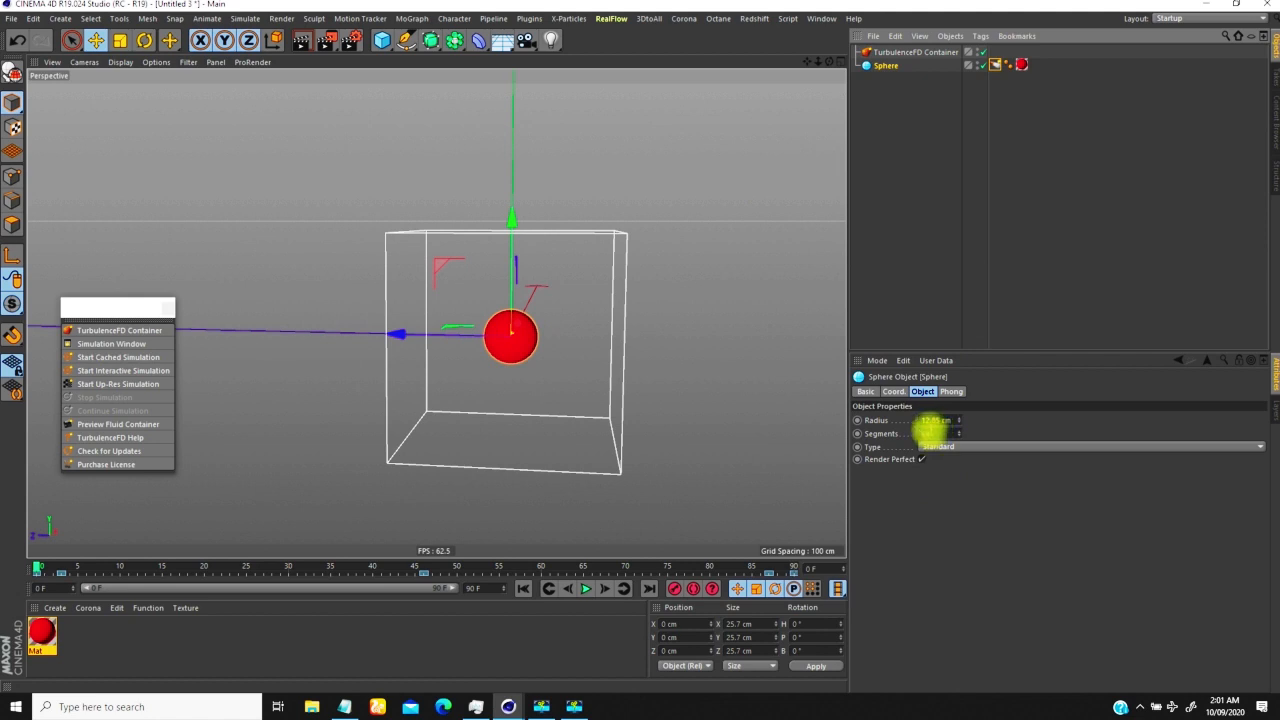
click(925, 52)
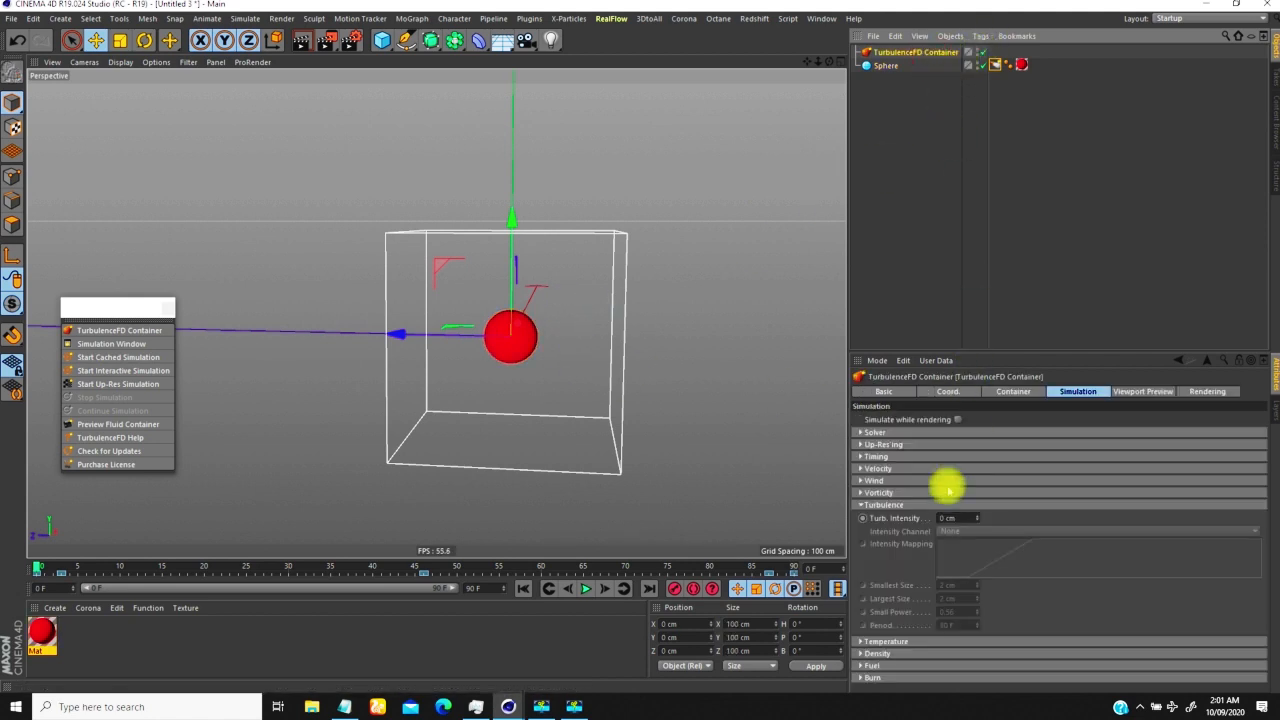
double_click(958, 517)
text(1)
key(Return)
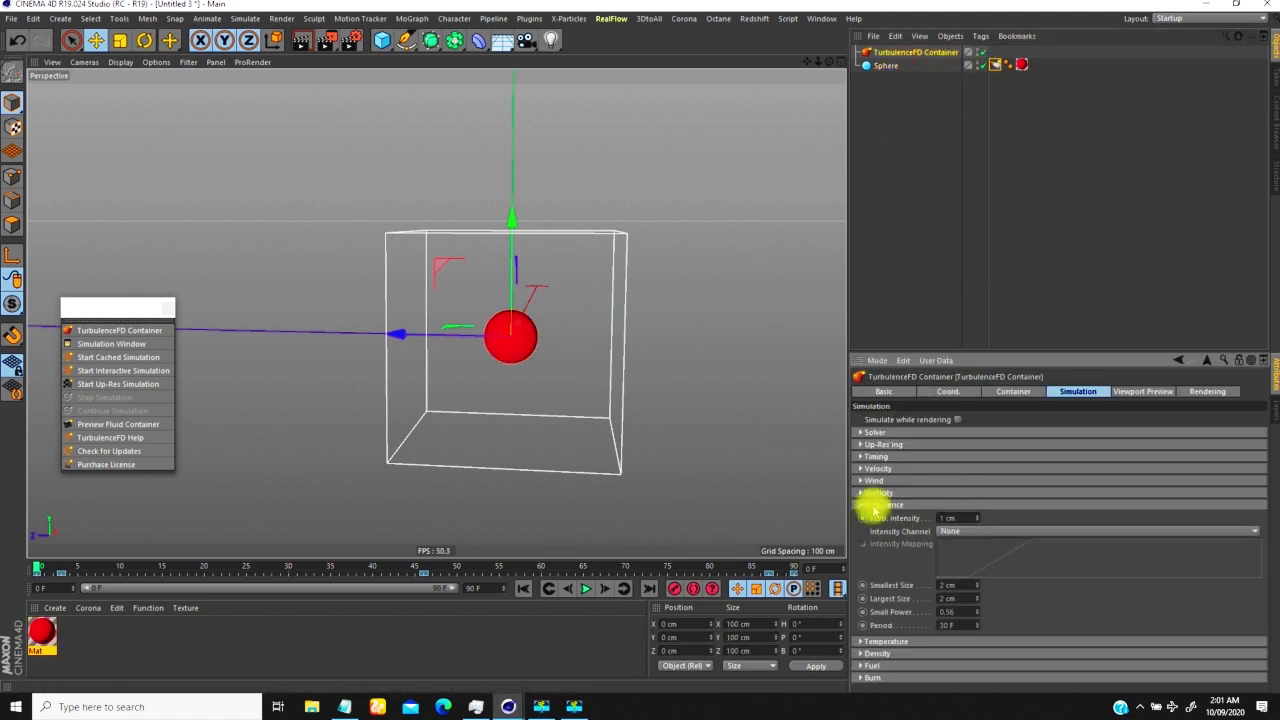
Set the container's turbulence intensity to 15 cm and its intensity channel to Temperature
double_click(958, 517)
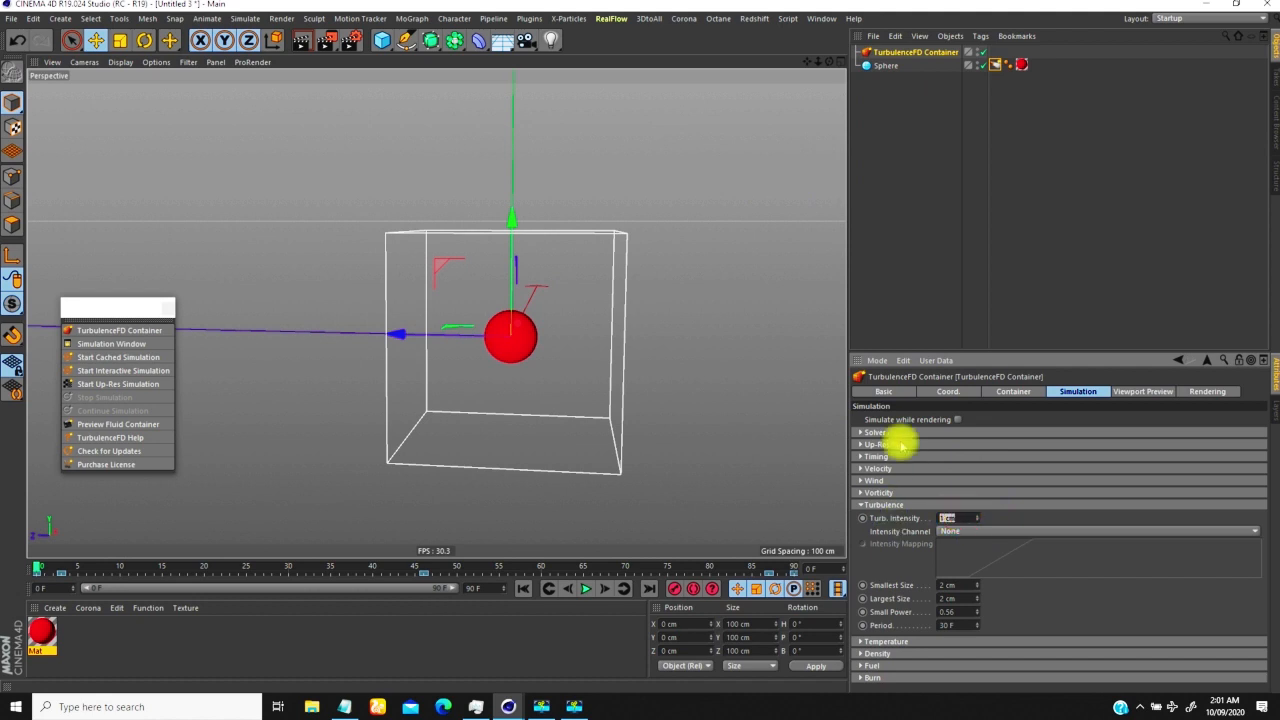
text(15)
key(Return)
click(971, 528)
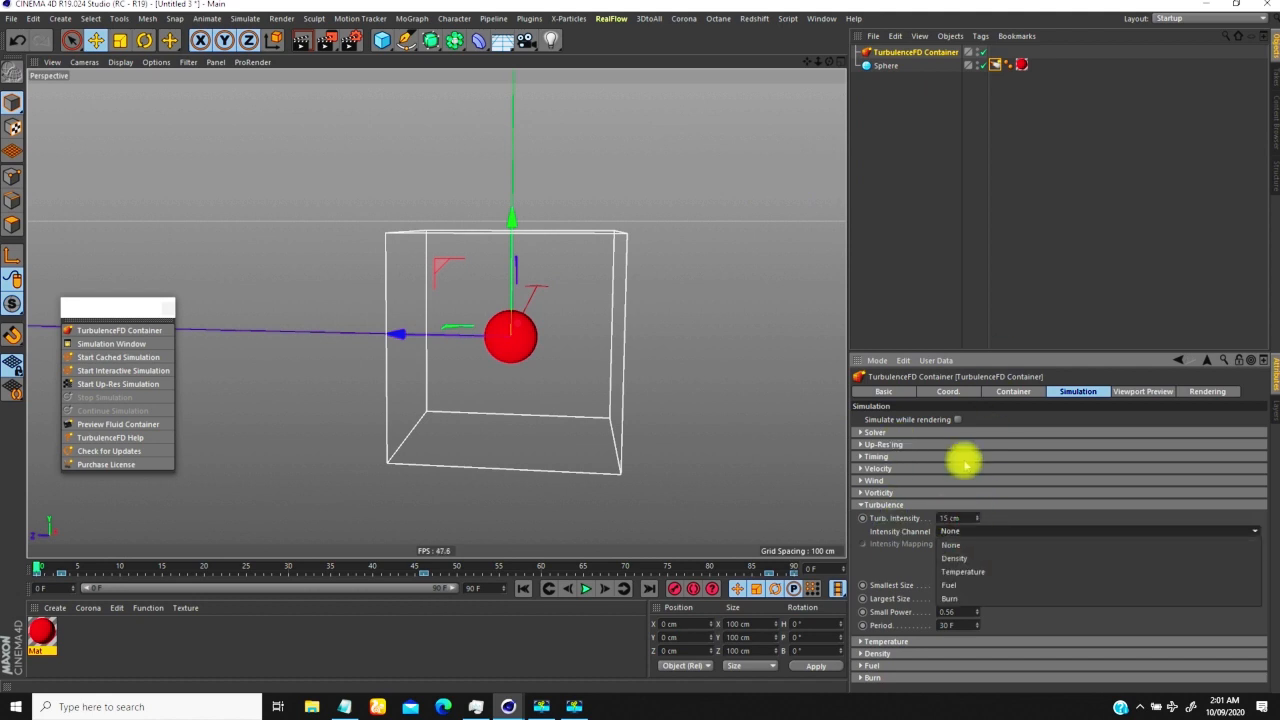
click(958, 571)
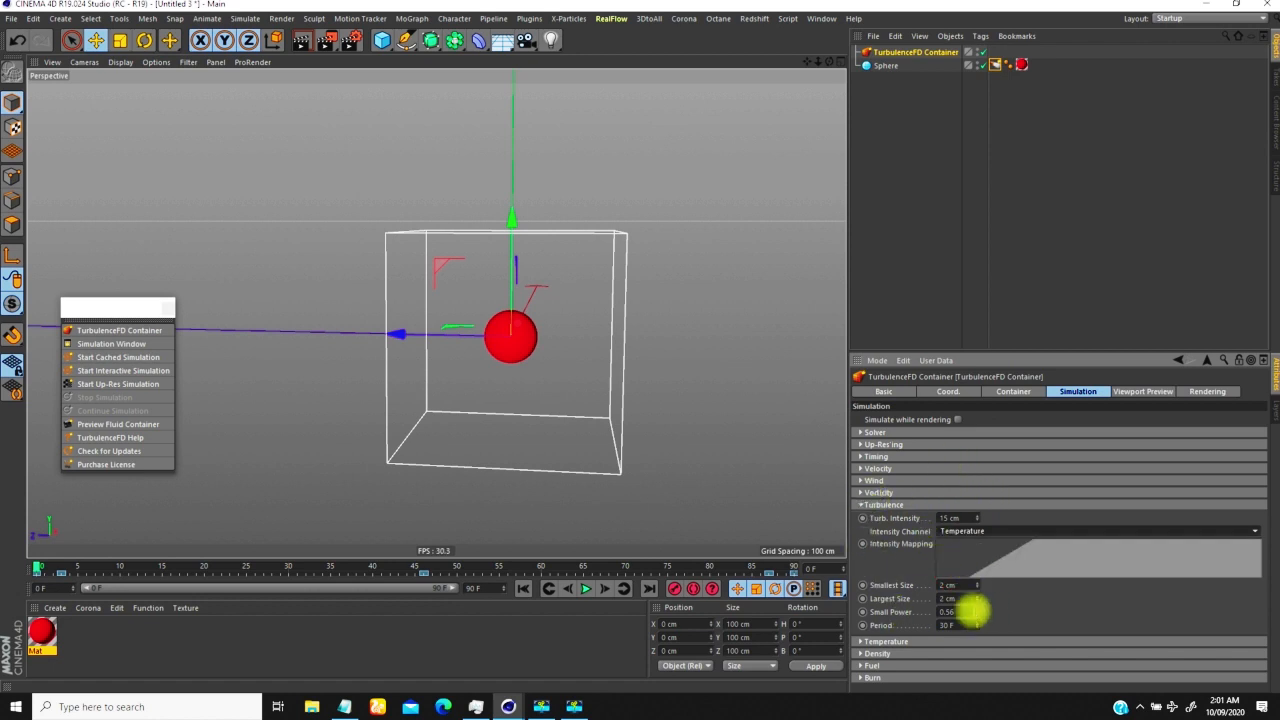
Set the turbulence's smallest size to 4 cm, largest size to 15 cm and period to 10 F
double_click(958, 585)
text(1)
key(Return)
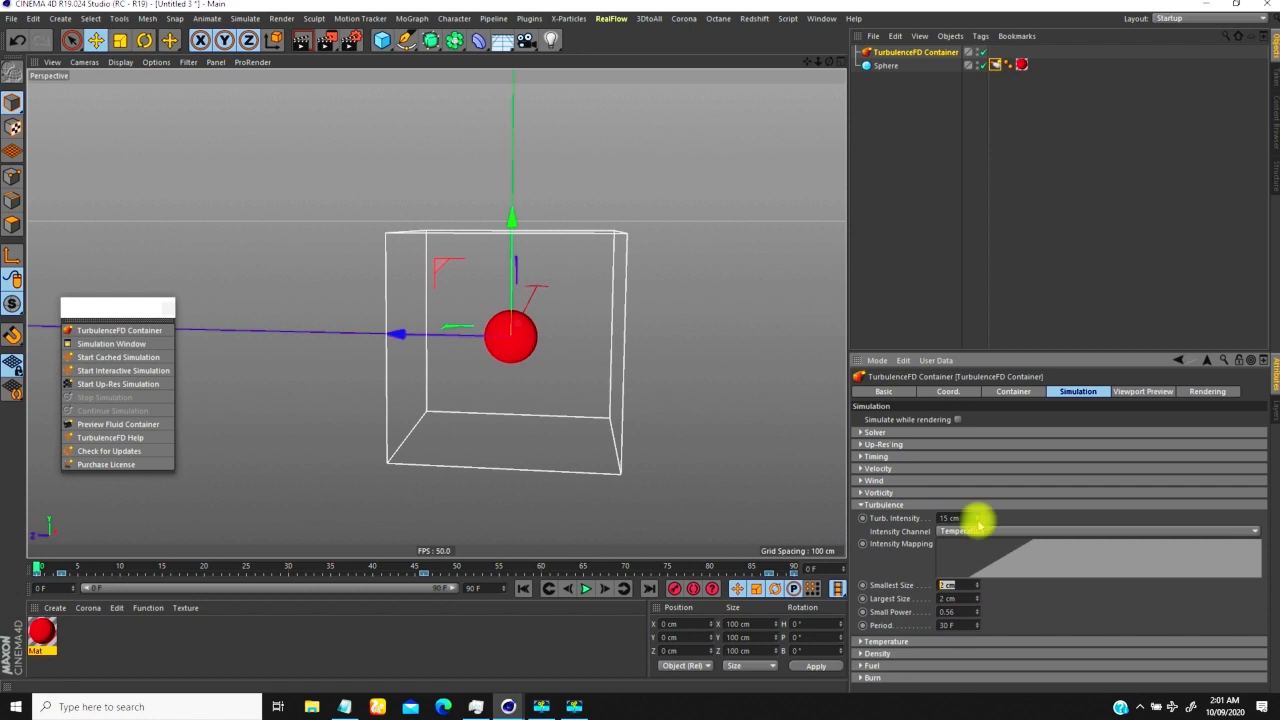
double_click(952, 598)
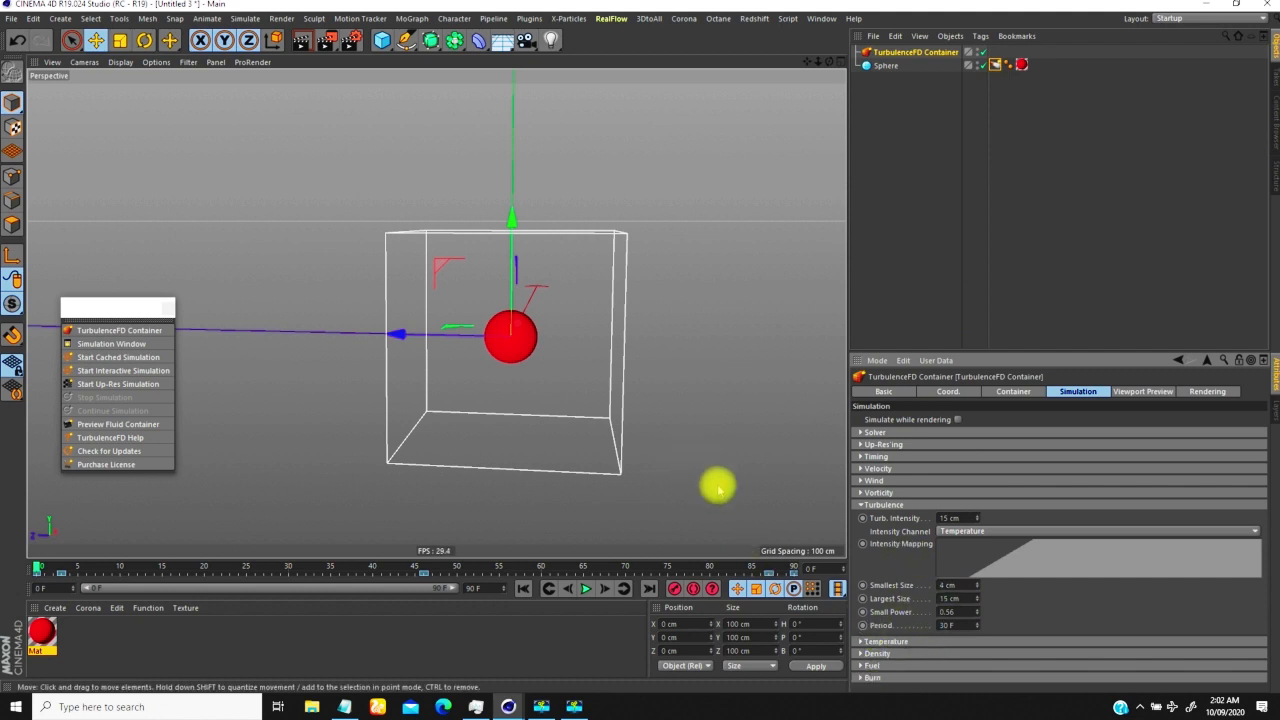
scroll(540, 294, up, 3)
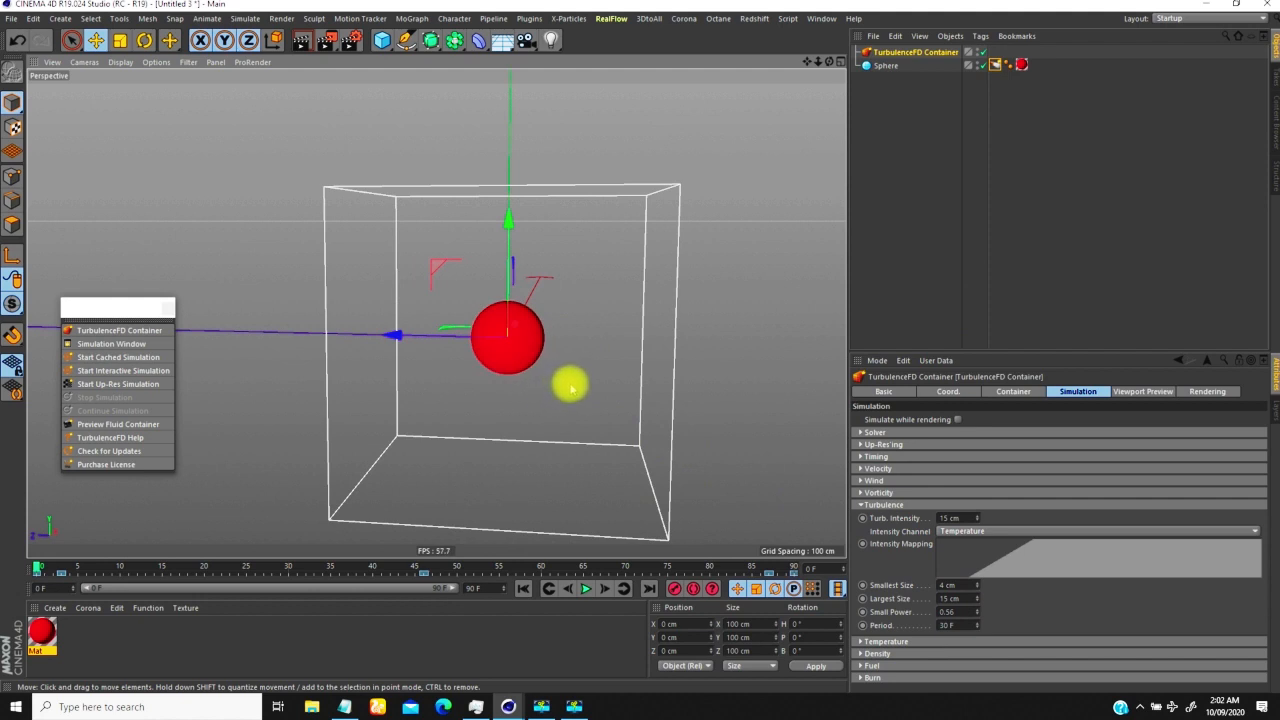
click(946, 625)
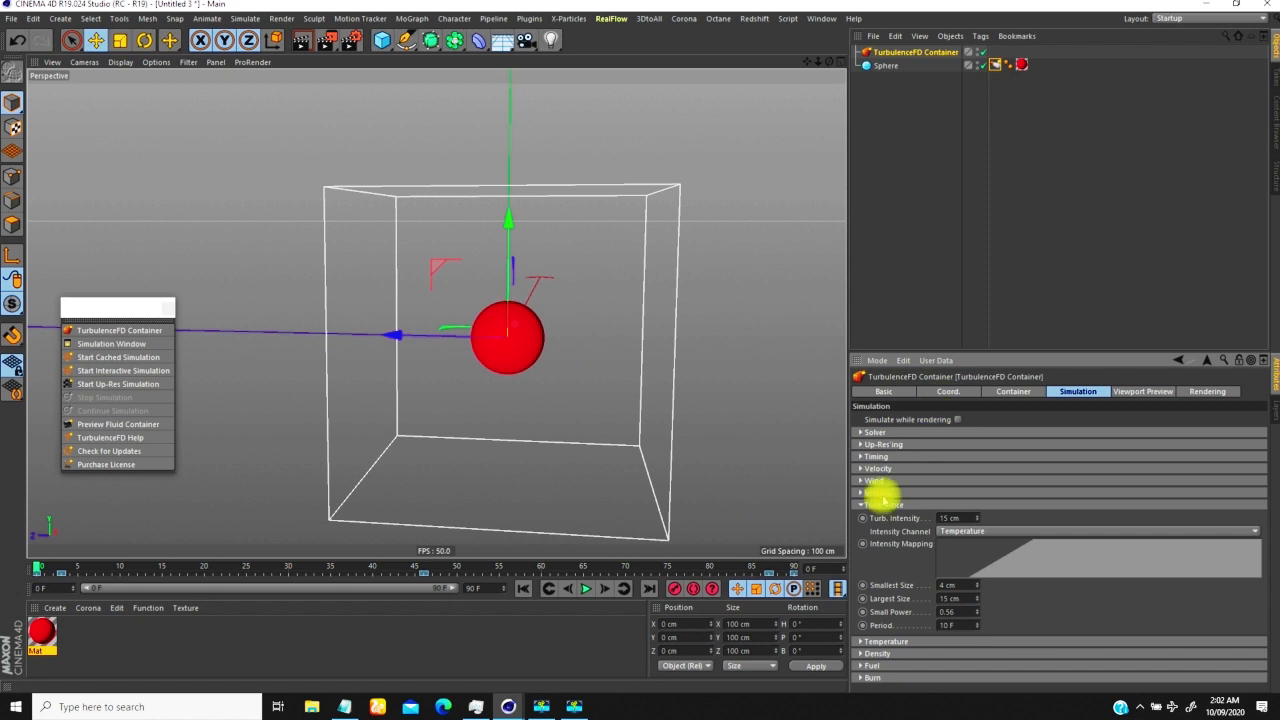
Try a vorticity of 6 on the container, and settle on 3
click(876, 493)
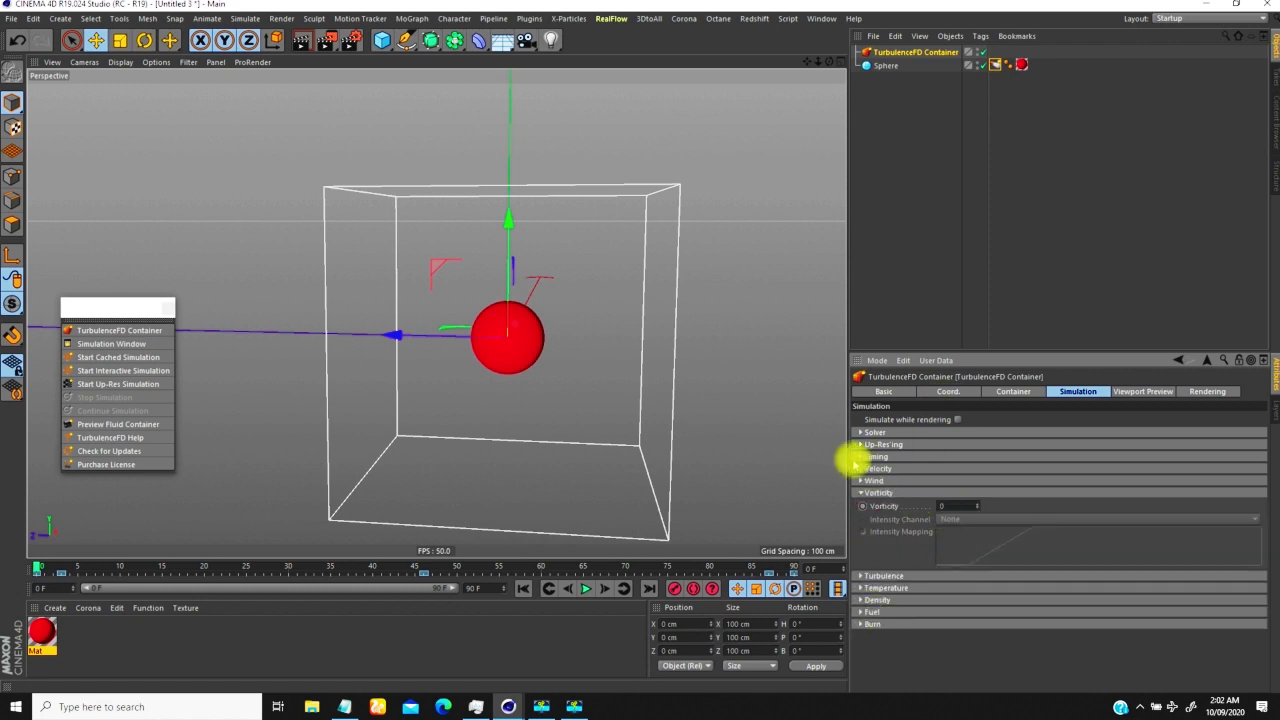
click(862, 575)
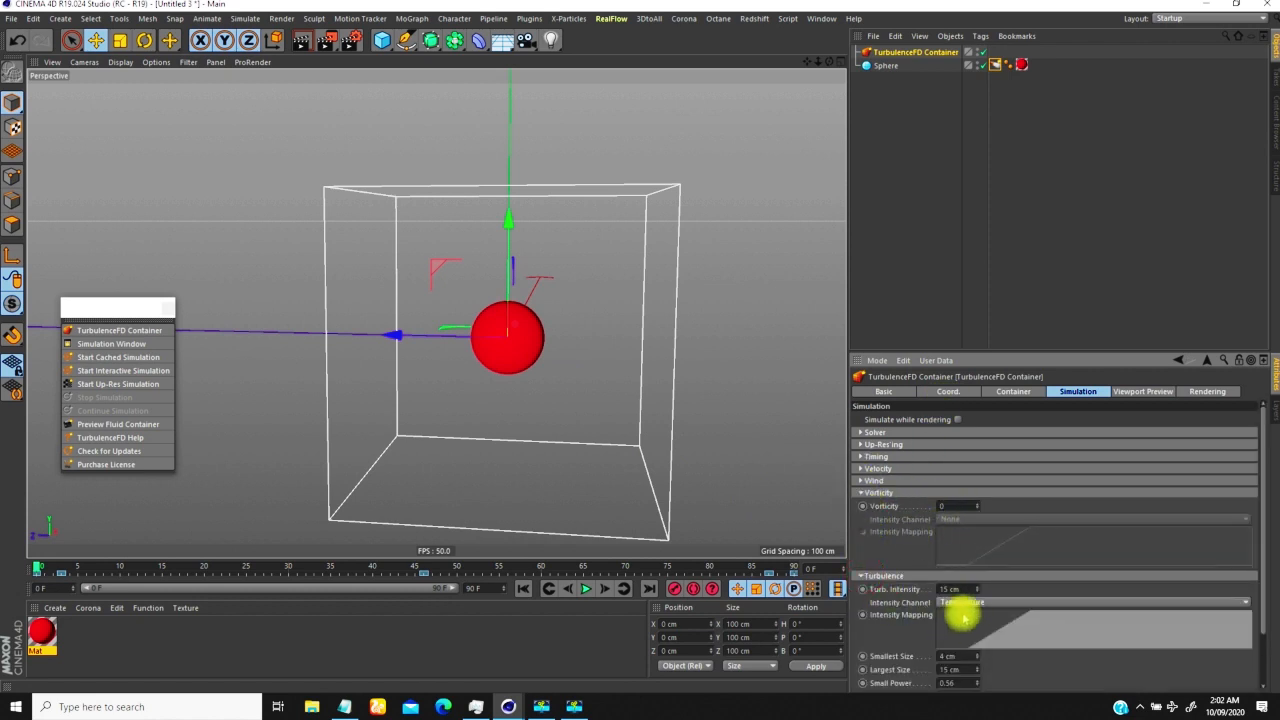
click(946, 505)
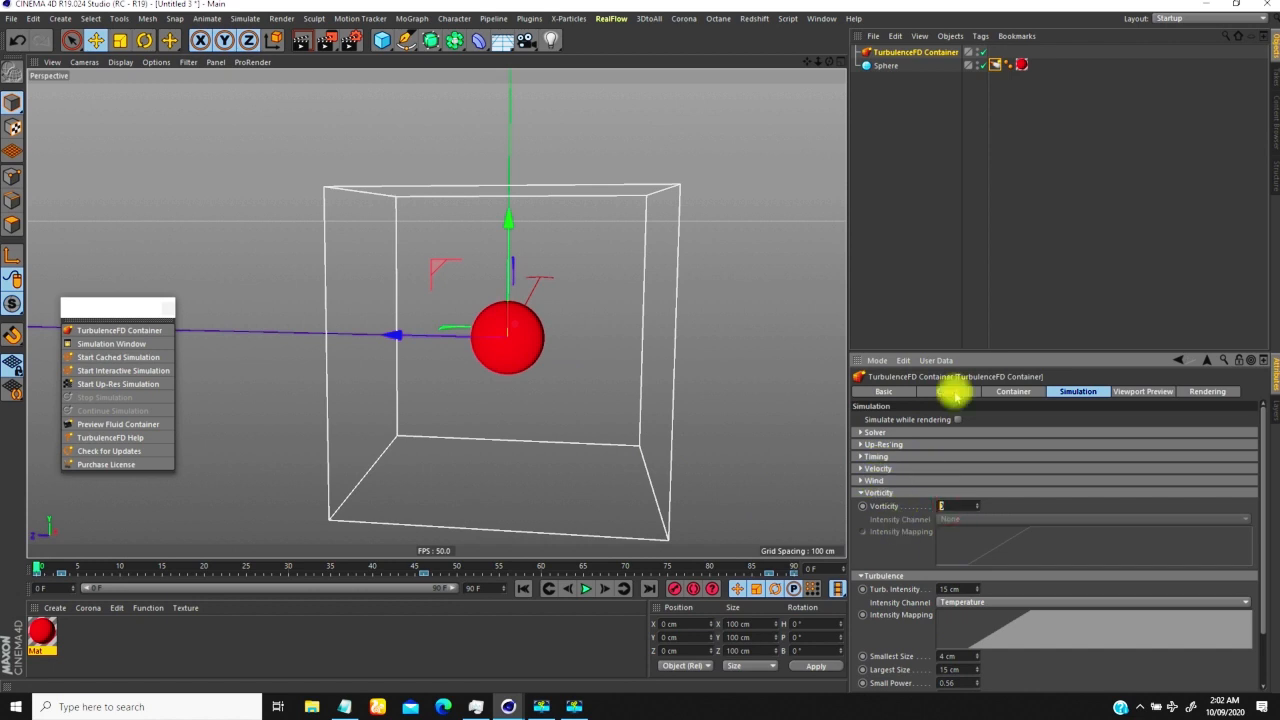
key(Return)
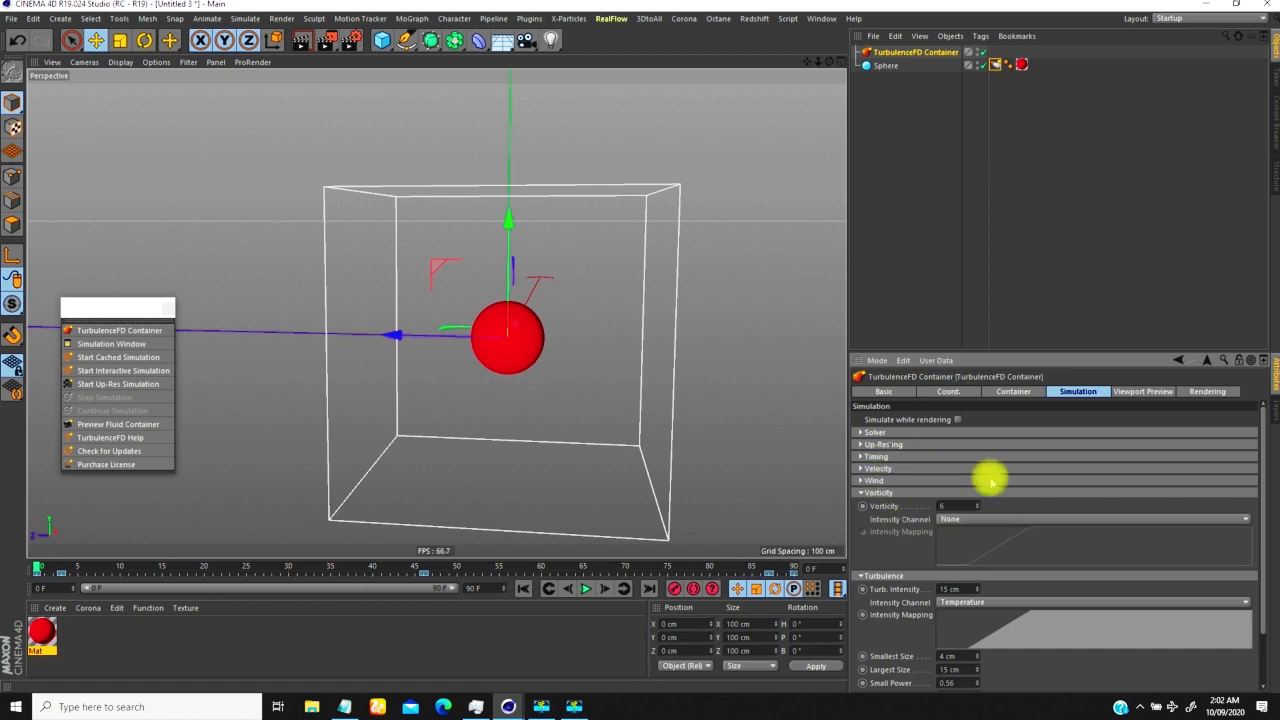
click(946, 505)
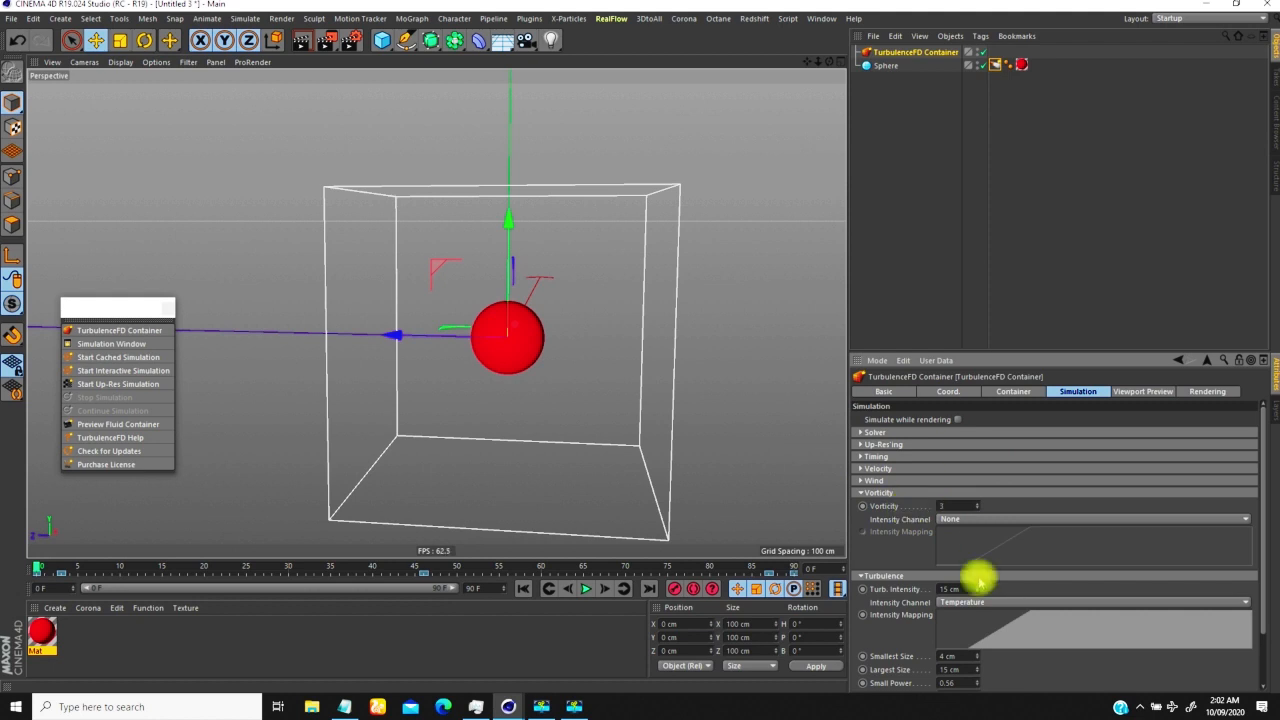
click(859, 493)
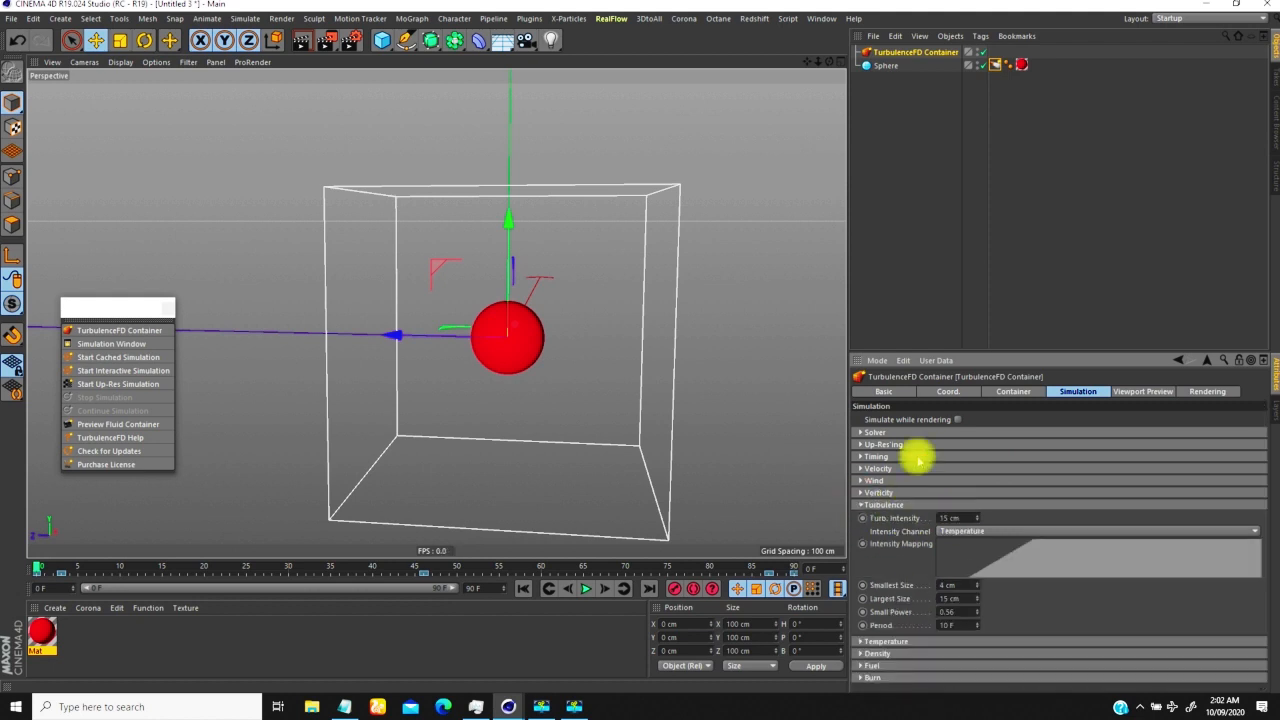
click(862, 504)
Review the container's simulation timing settings, including the time scale and frame range, and inspect the sphere inside the container
click(870, 455)
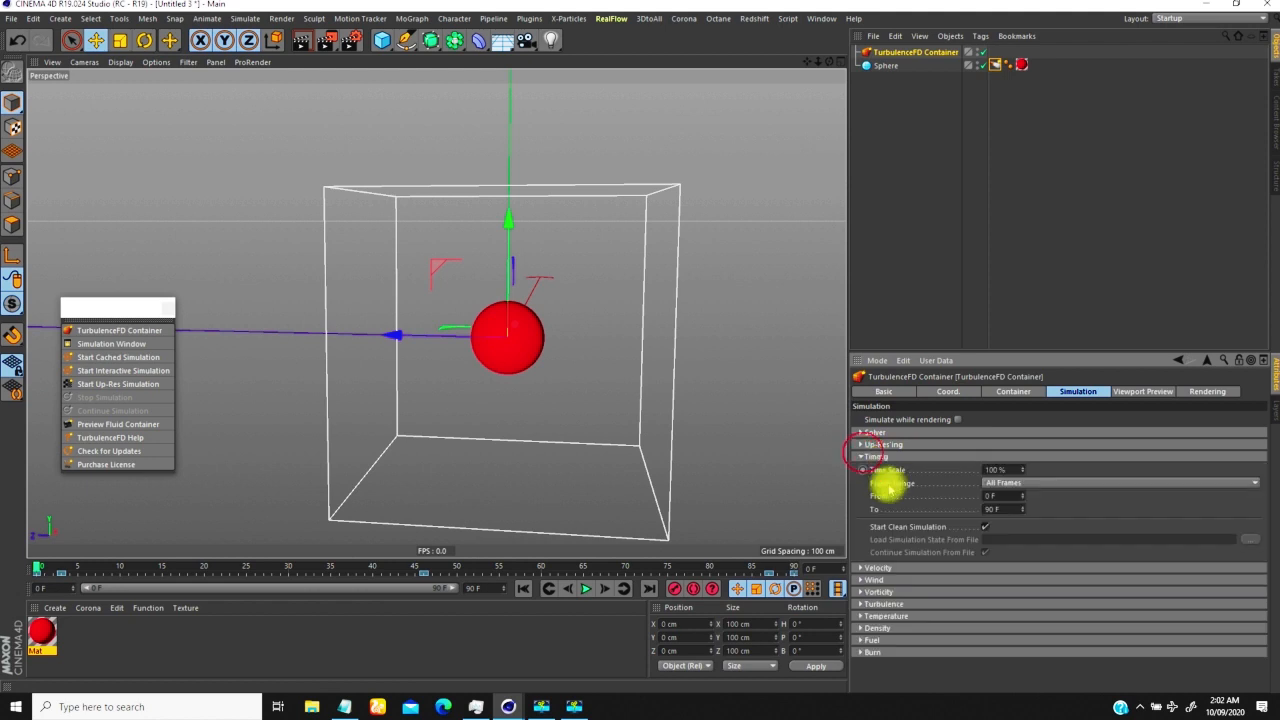
scroll(499, 399, up, 6)
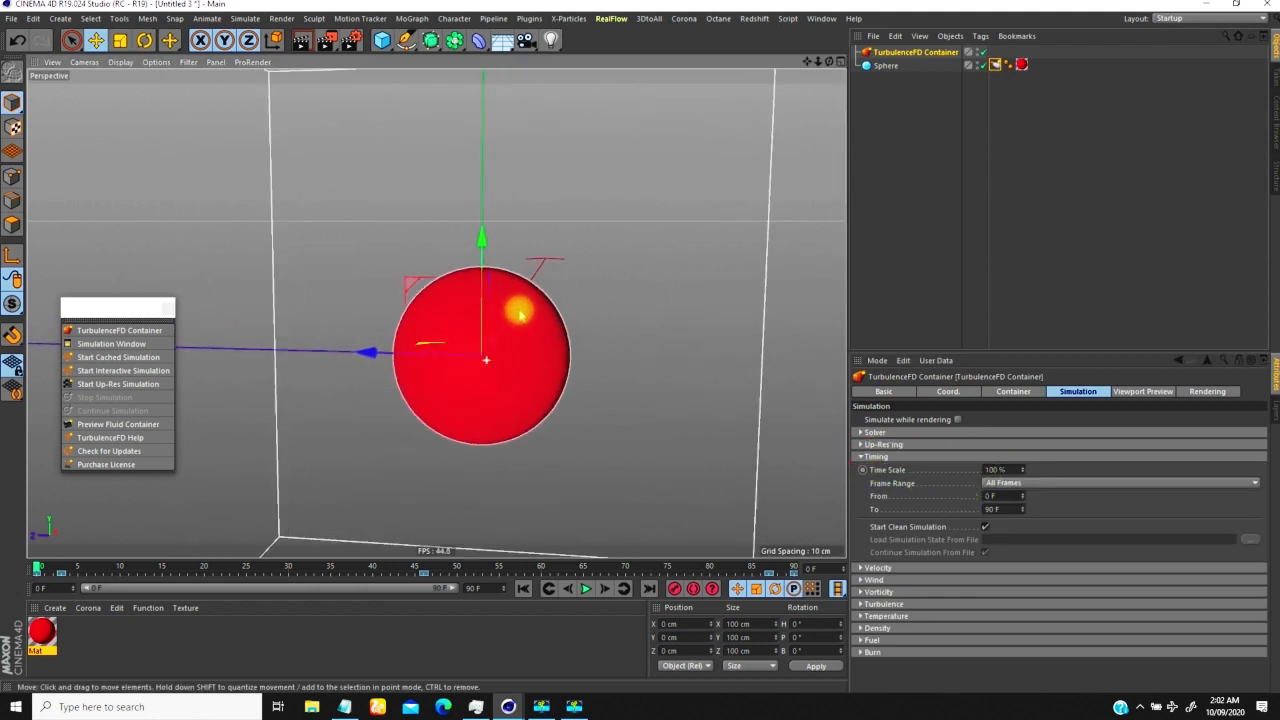
scroll(515, 318, up, 2)
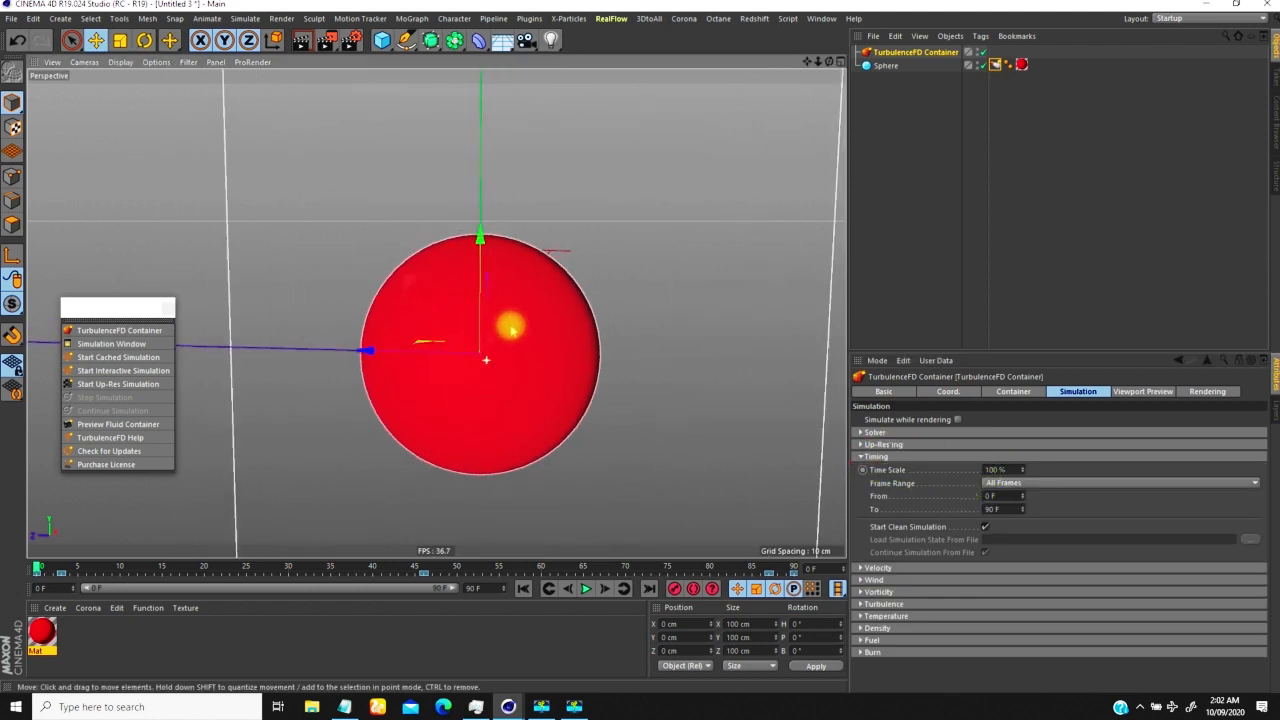
scroll(510, 320, down, 4)
scroll(473, 385, up, 1)
scroll(478, 370, down, 4)
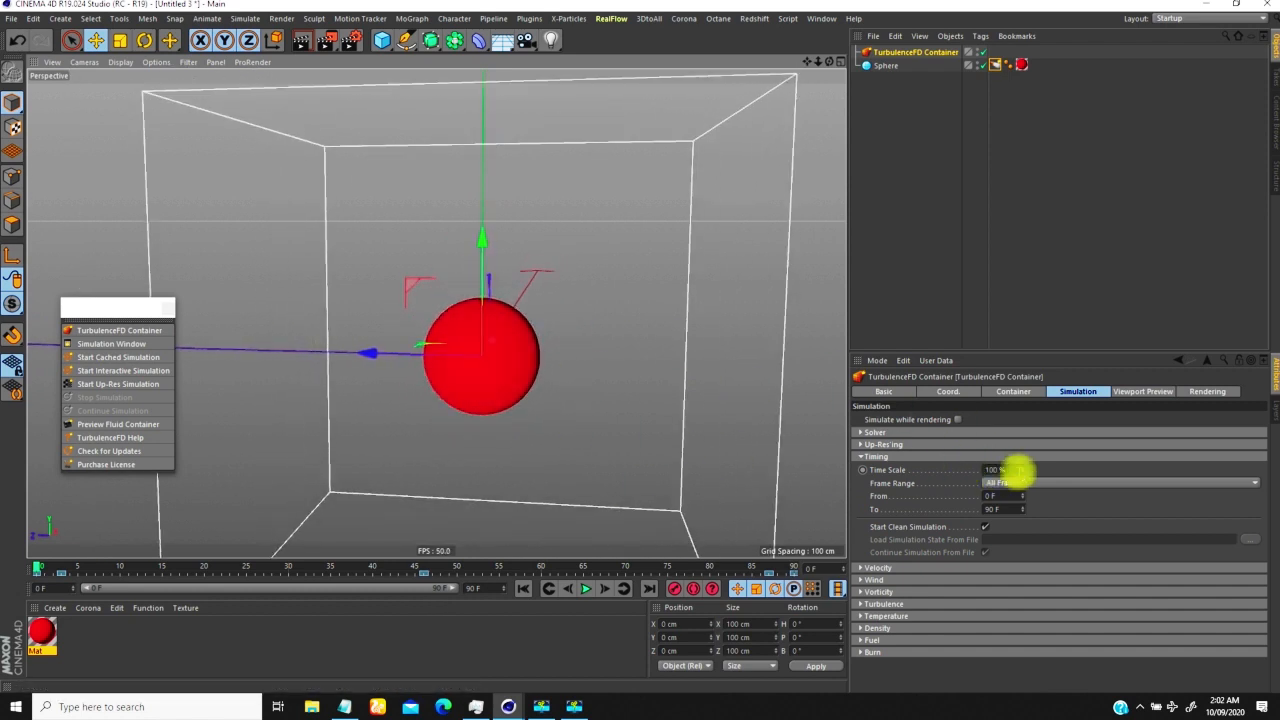
click(993, 469)
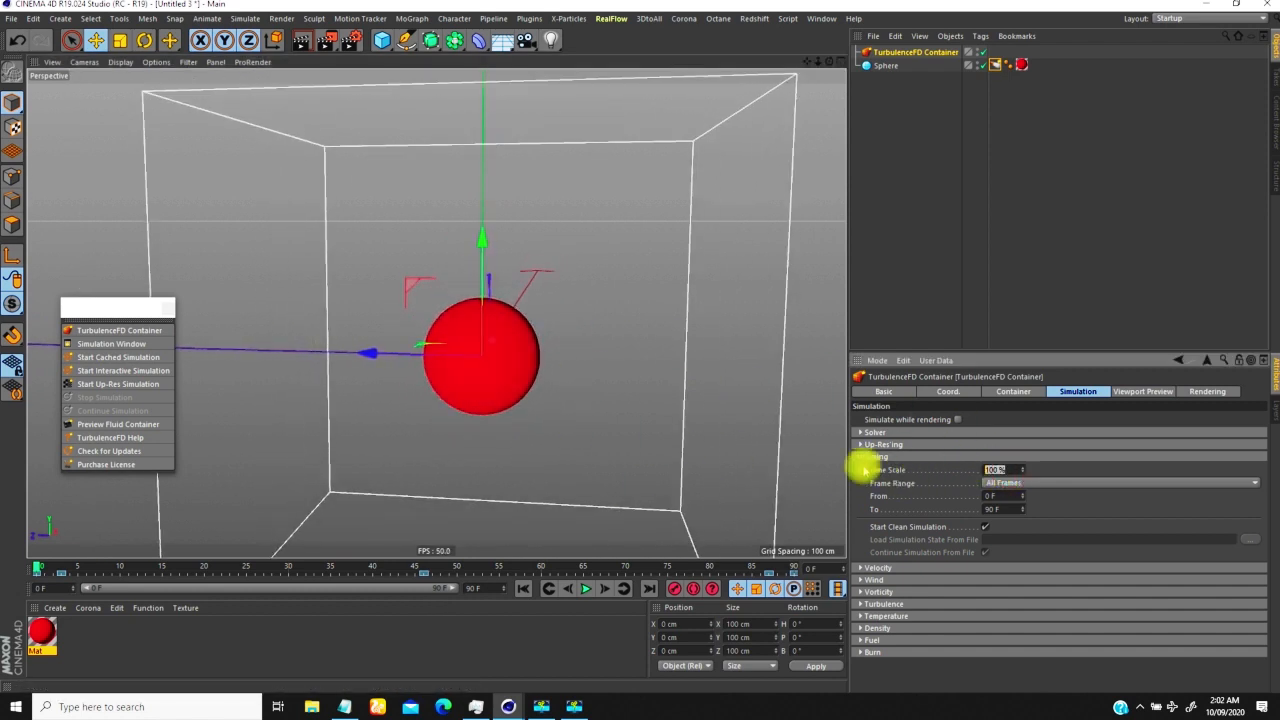
scroll(551, 274, up, 2)
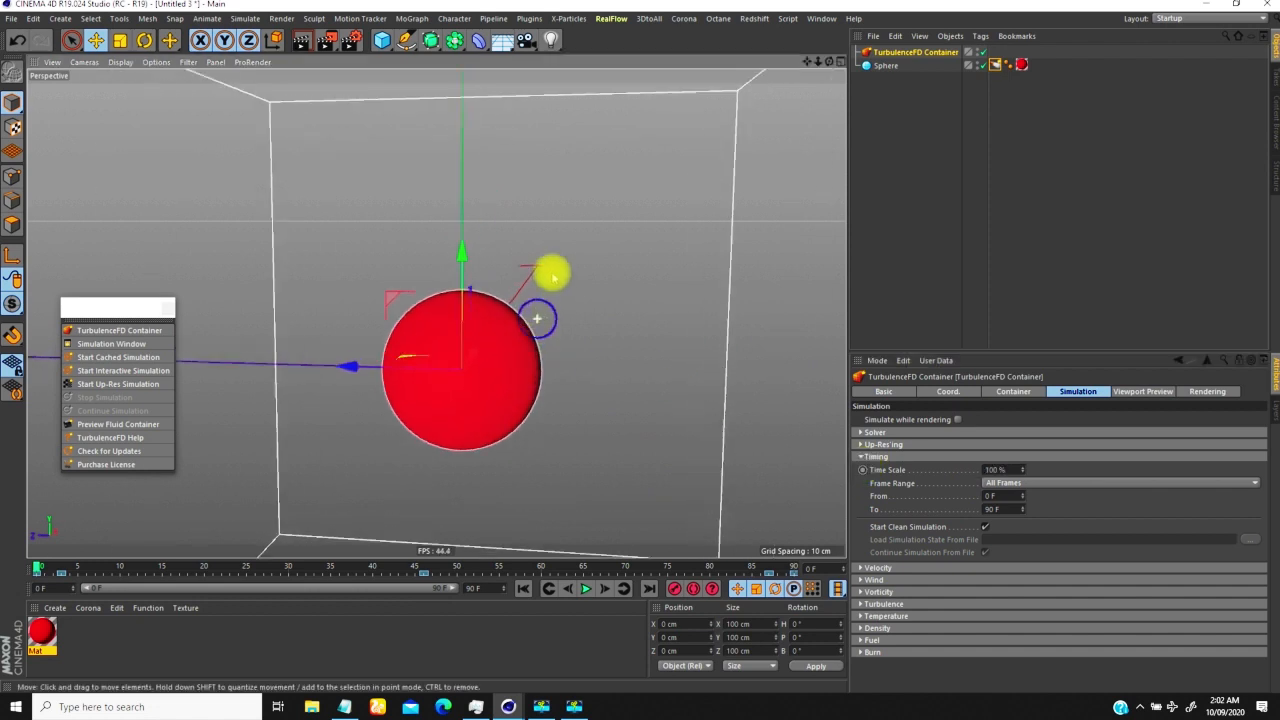
scroll(500, 337, down, 4)
click(861, 456)
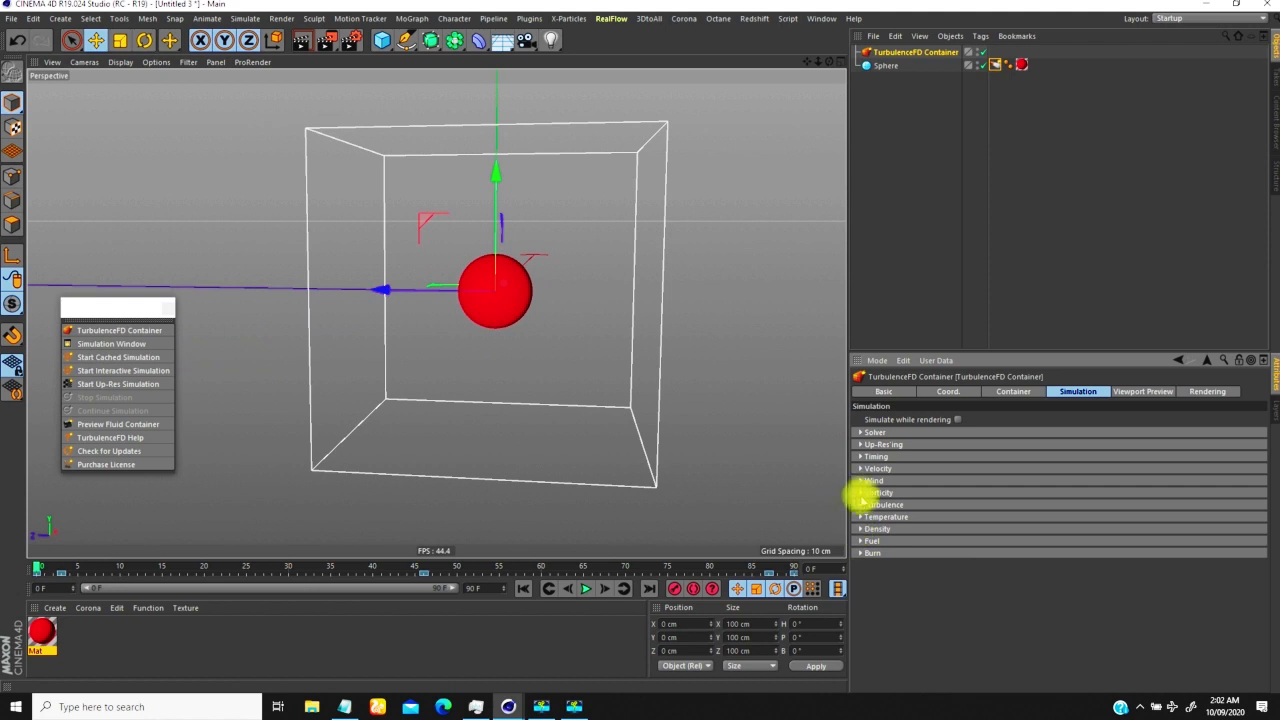
Set the container's viewport preview shader to Fire Shader
click(1135, 391)
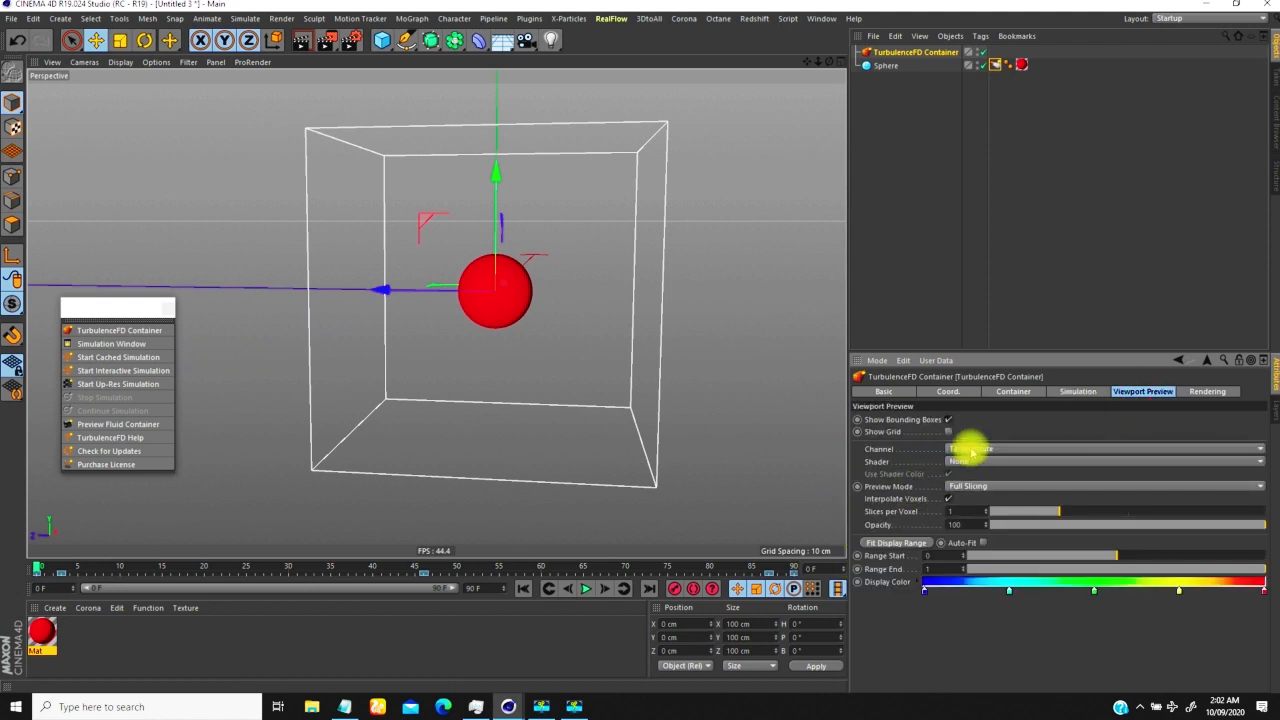
click(967, 462)
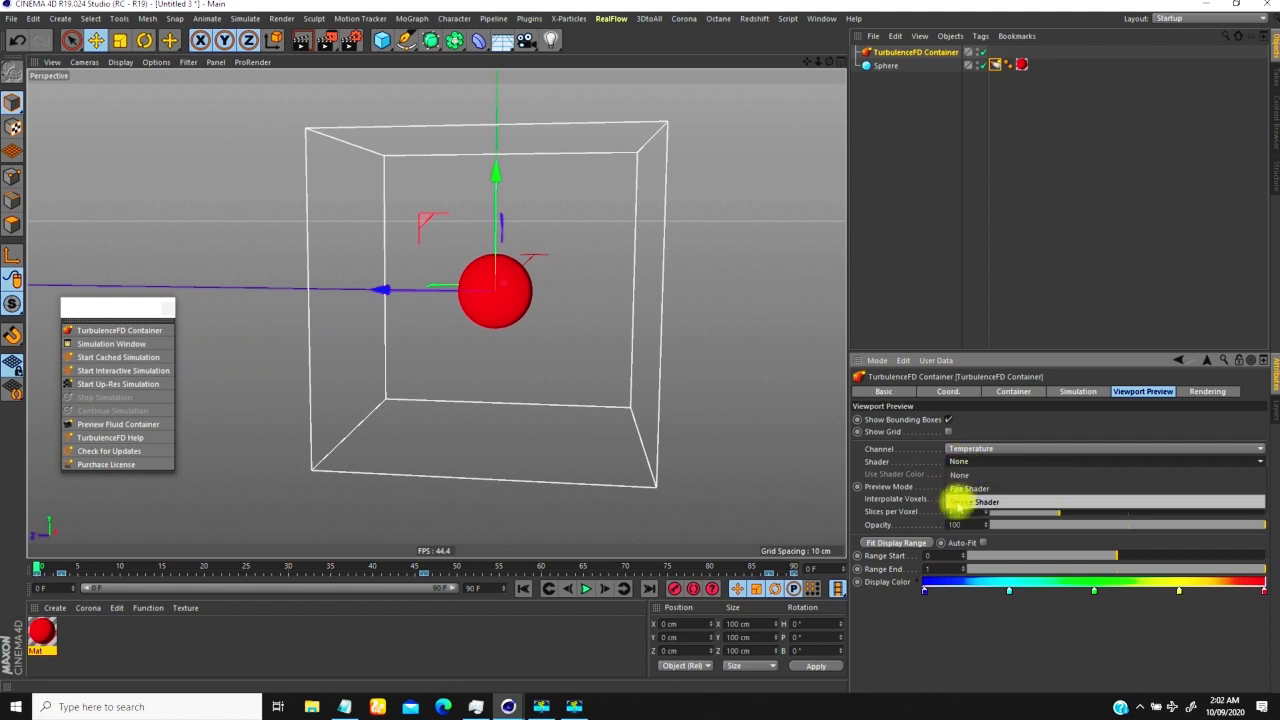
click(961, 499)
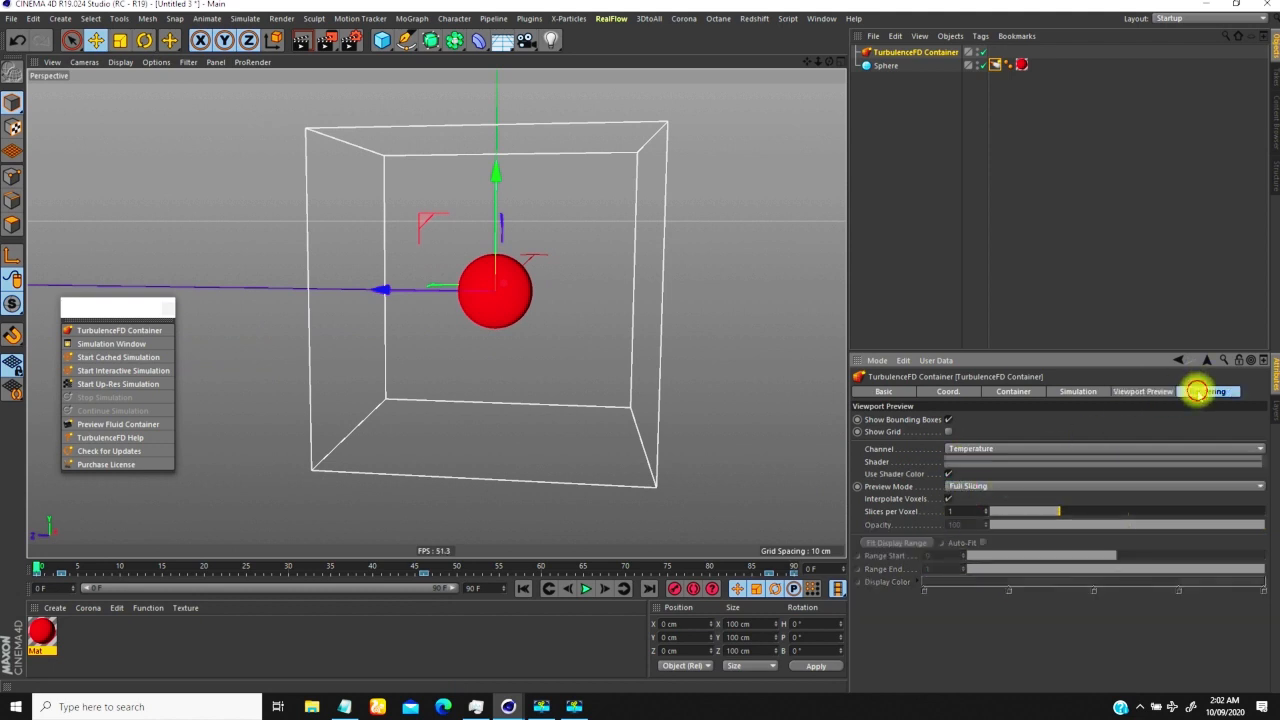
Examine the container's Smoke Shader and Fire Shader rendering settings, including the fire's Black Body color and temperature range
click(1203, 391)
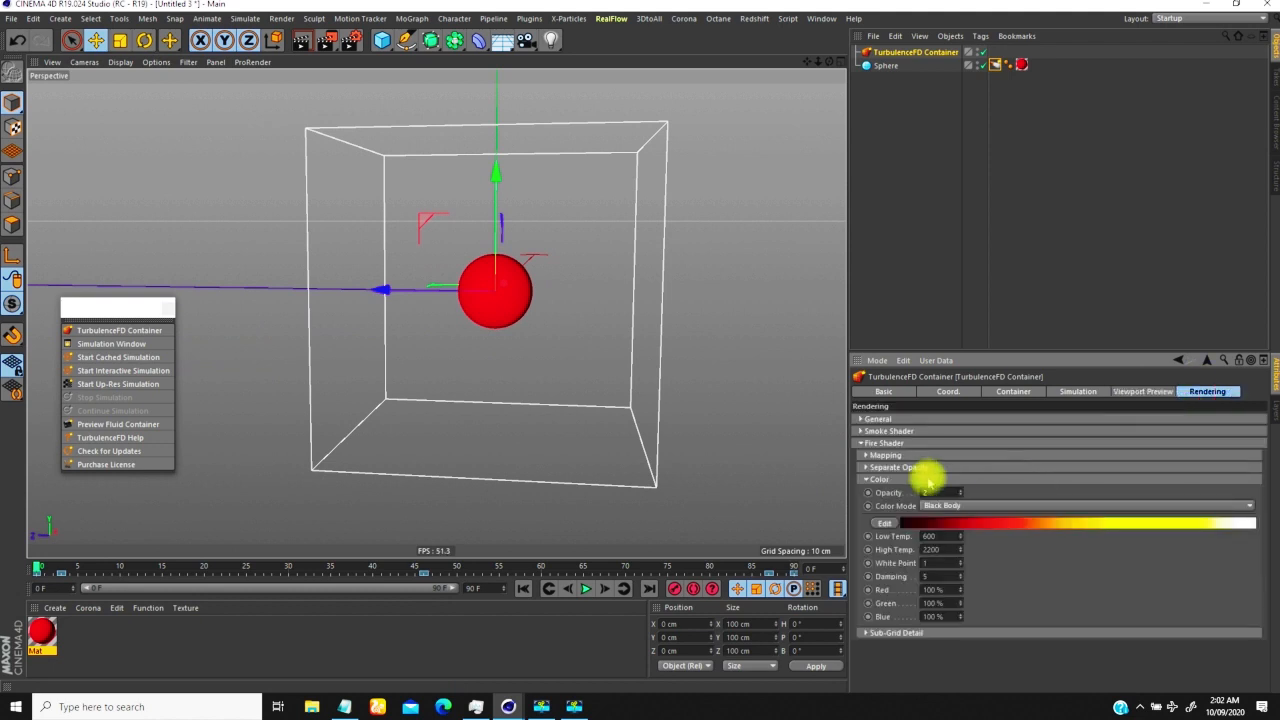
click(858, 430)
click(866, 443)
click(866, 443)
click(866, 456)
click(866, 456)
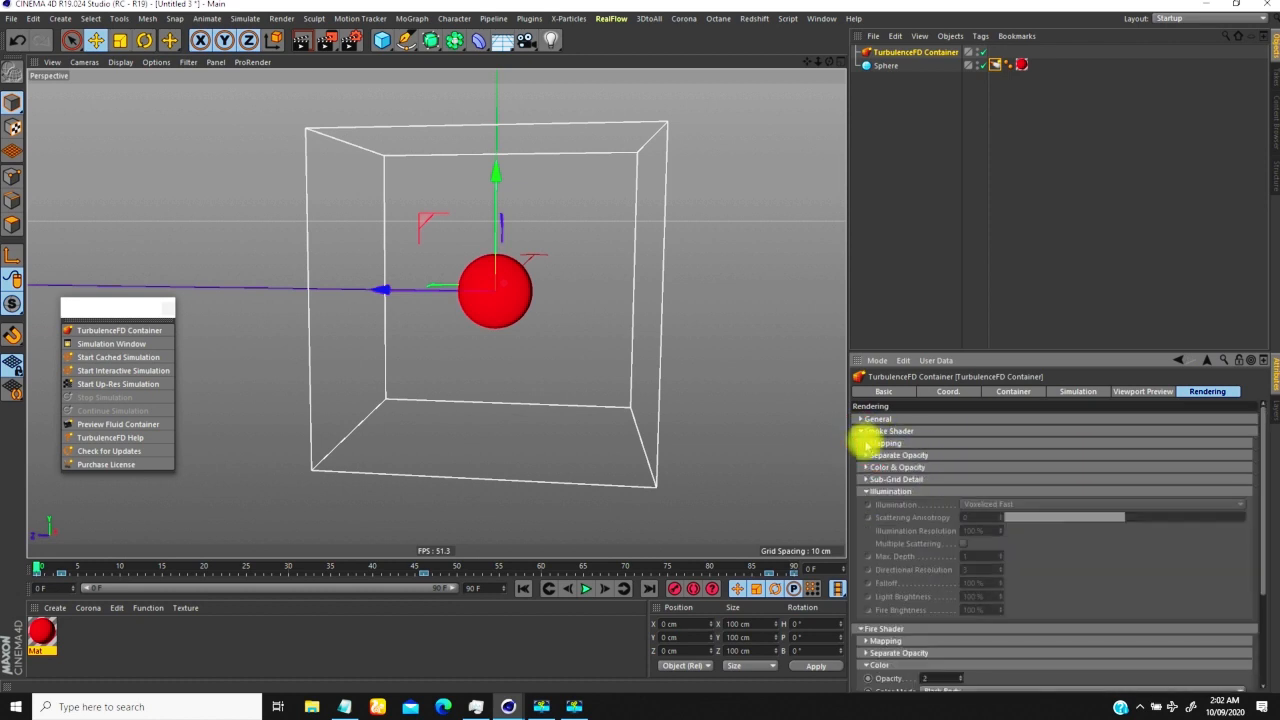
click(861, 432)
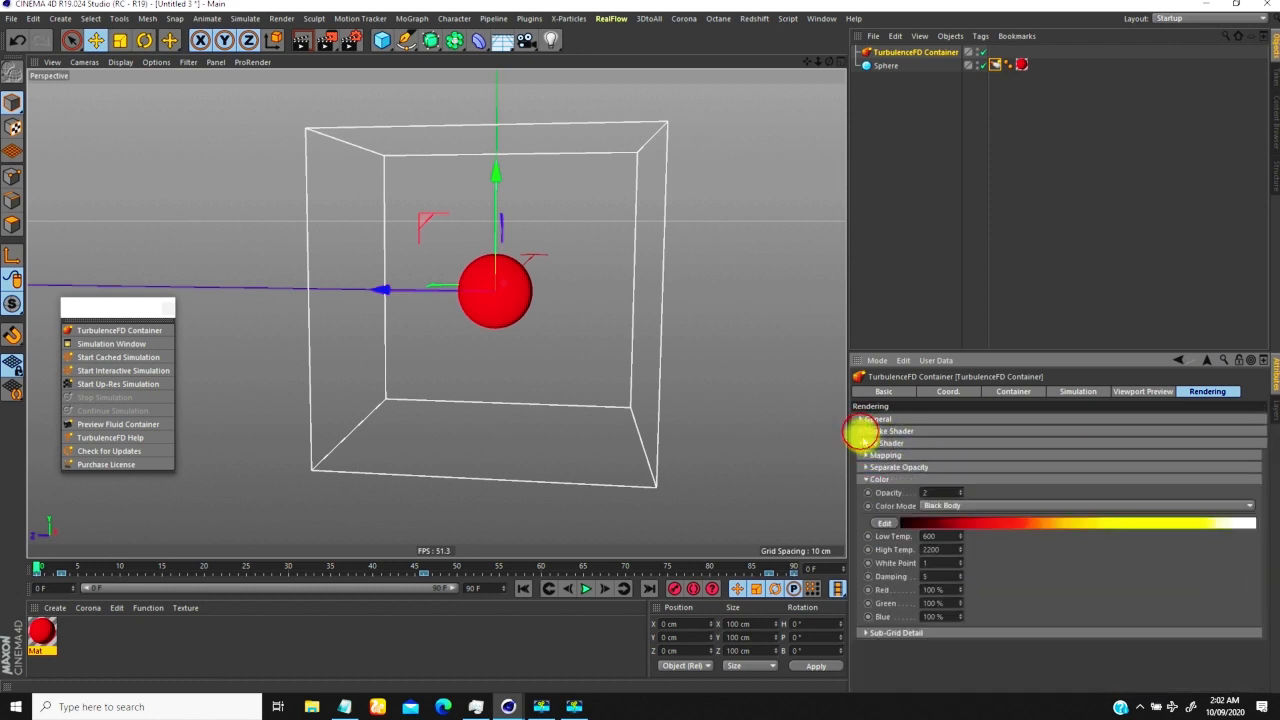
click(941, 536)
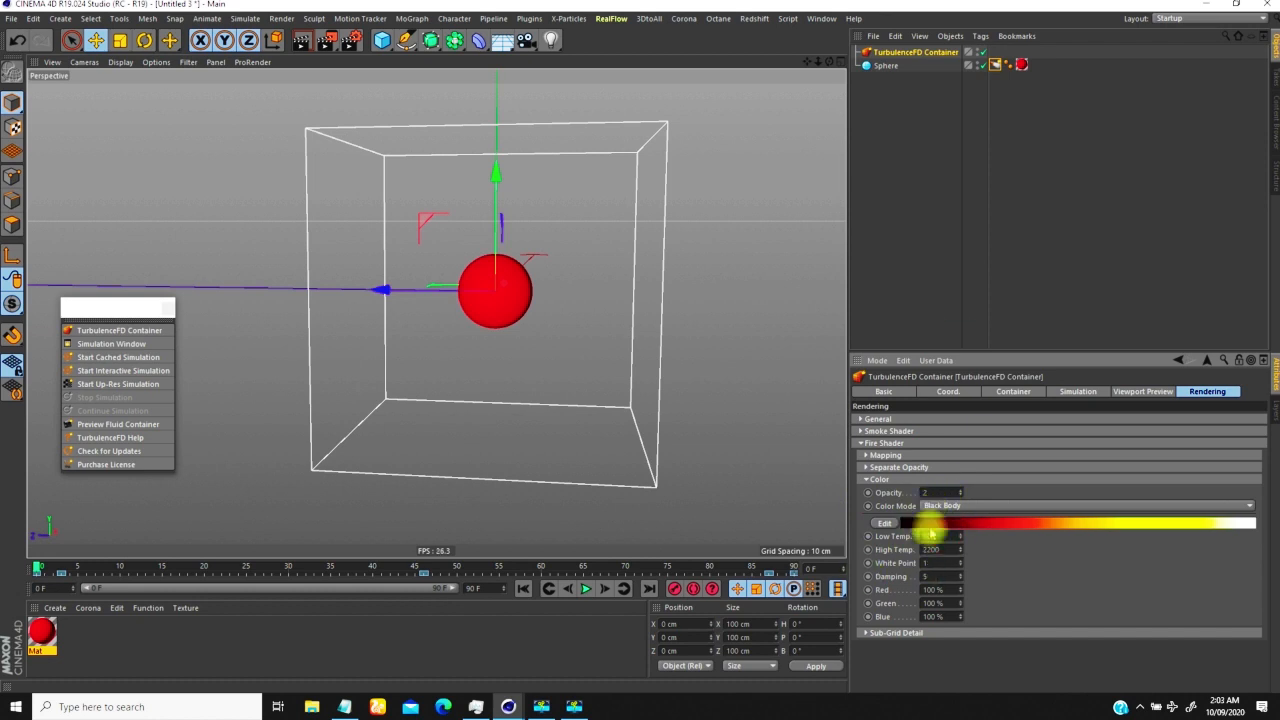
click(866, 479)
click(860, 442)
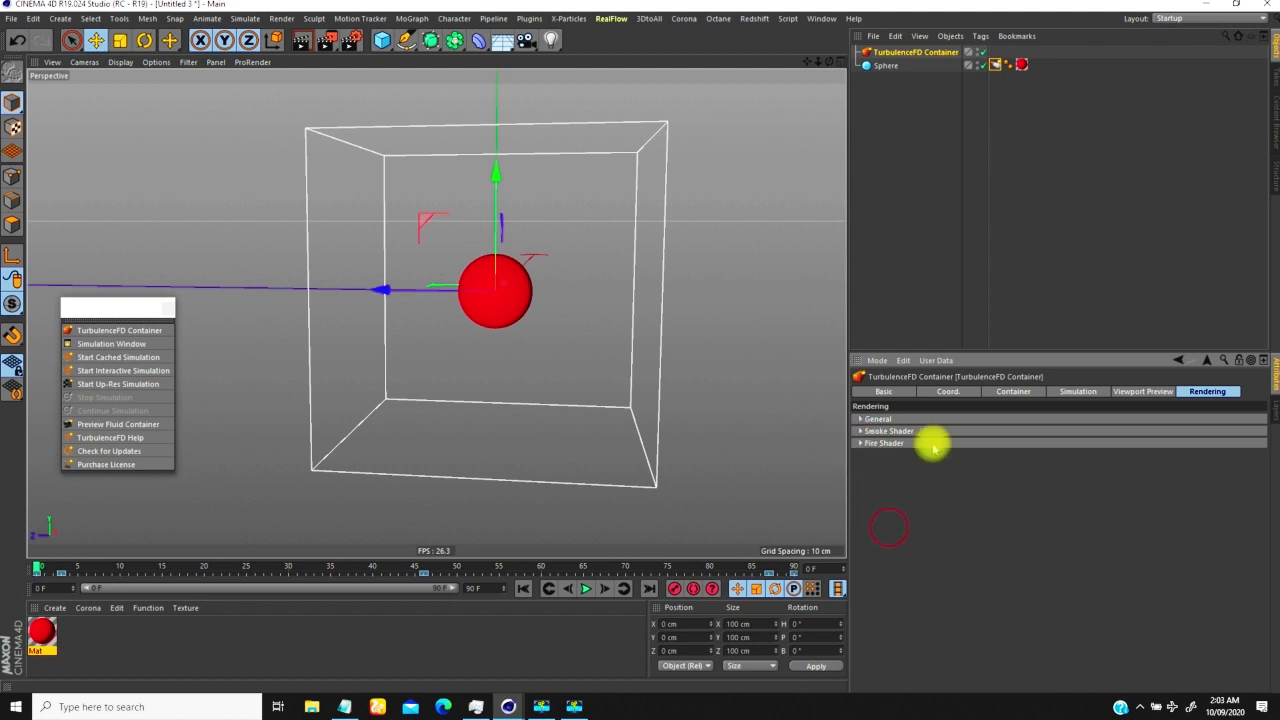
Create a new simulation cache for the TurbulenceFD Container and run the cached fire simulation
click(1013, 391)
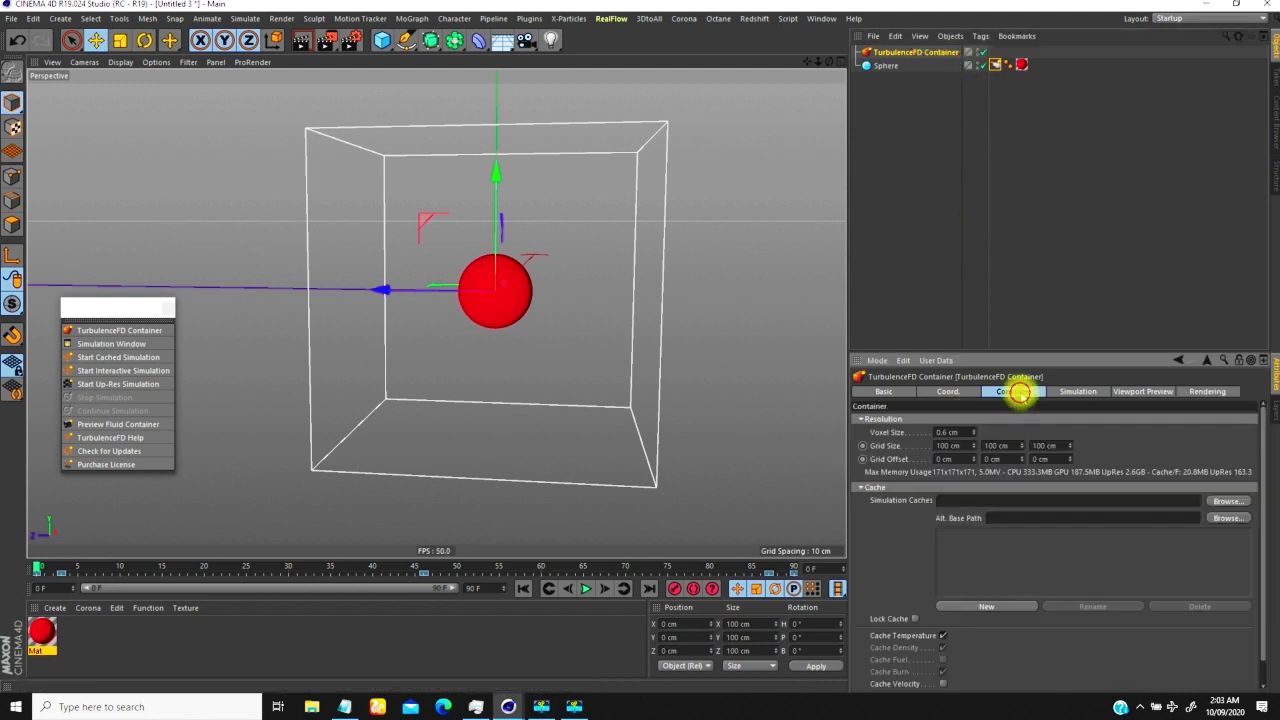
click(964, 607)
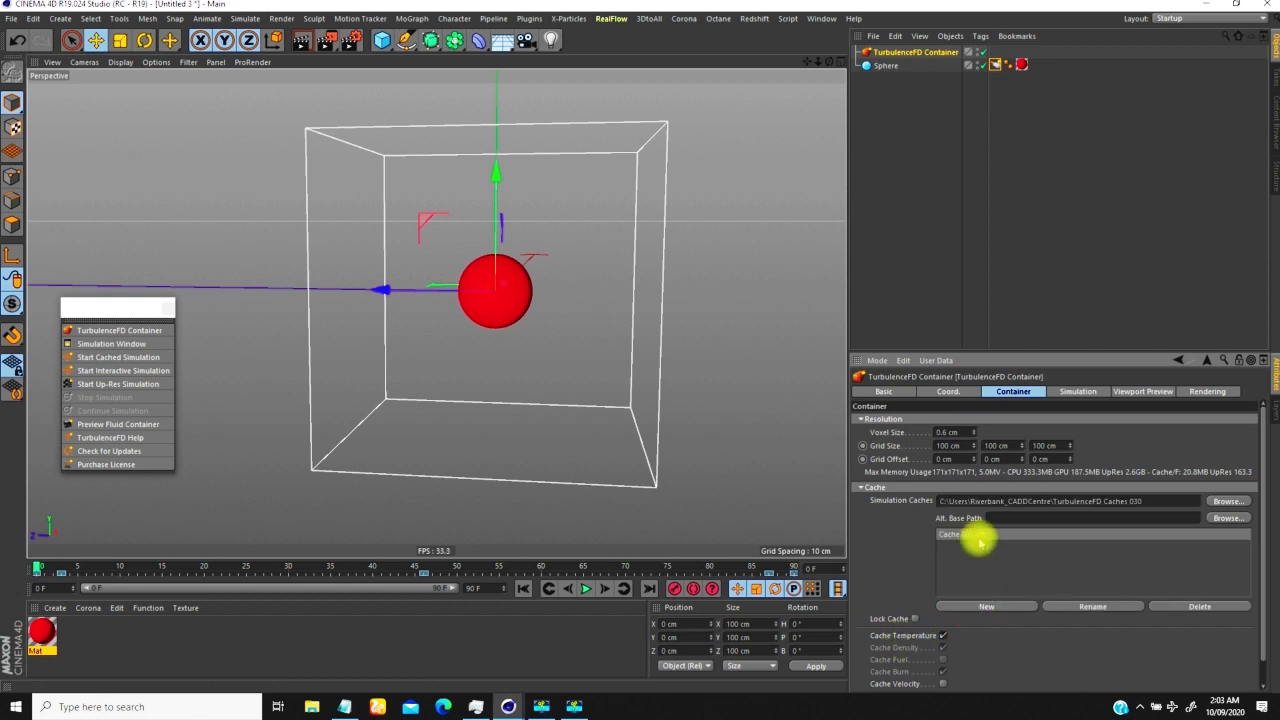
click(110, 343)
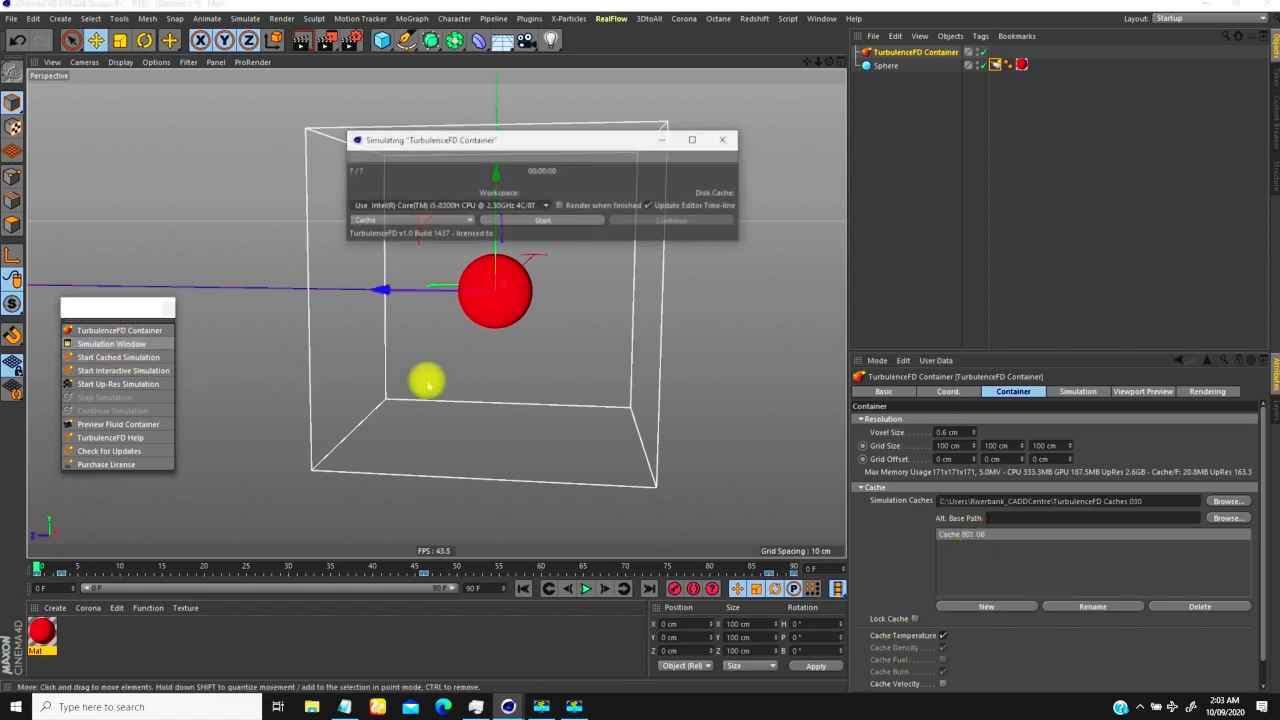
click(533, 220)
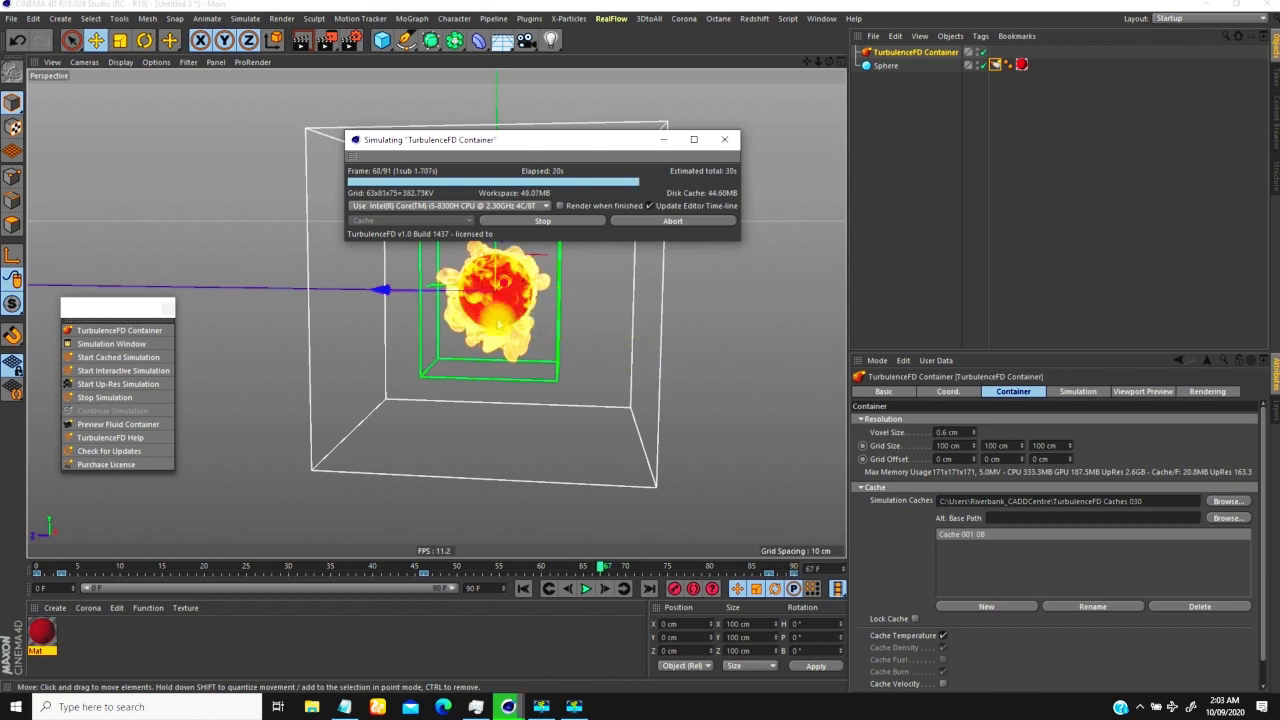
click(545, 318)
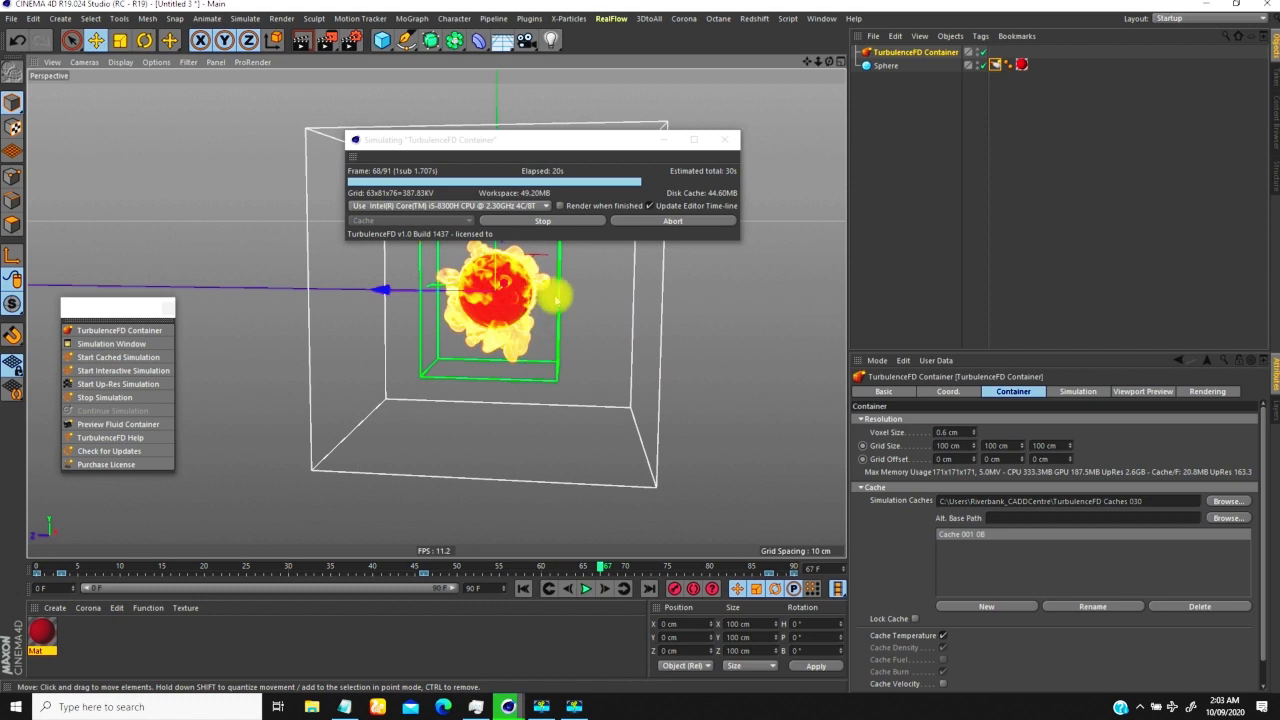
click(561, 313)
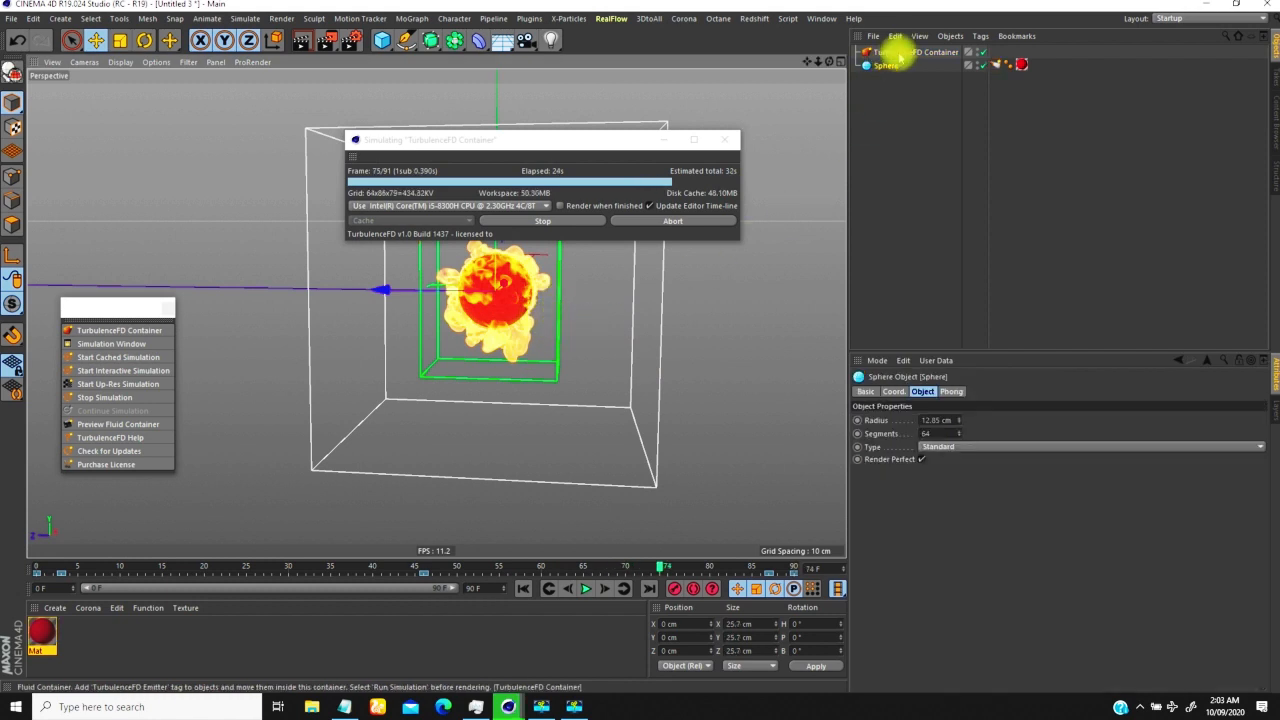
click(894, 51)
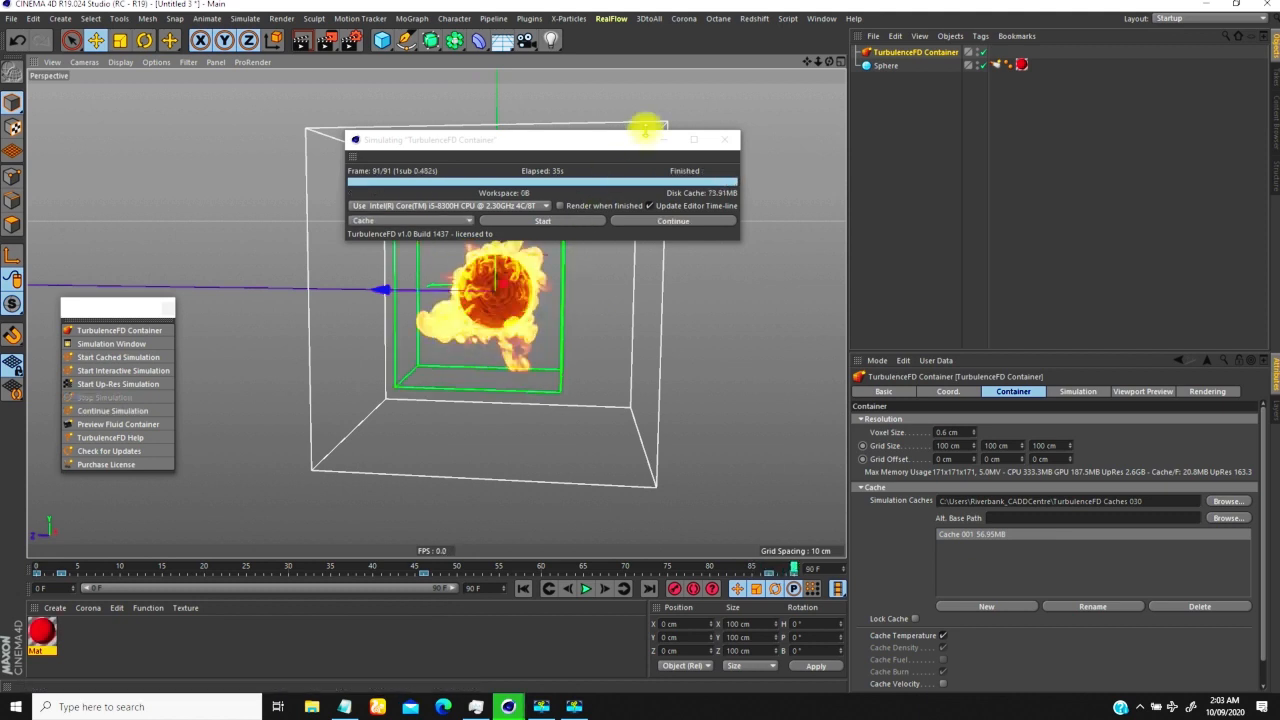
Play back the cached fire simulation from the first frame, keeping the simulation window clear of the sphere
drag(614, 147, 380, 112)
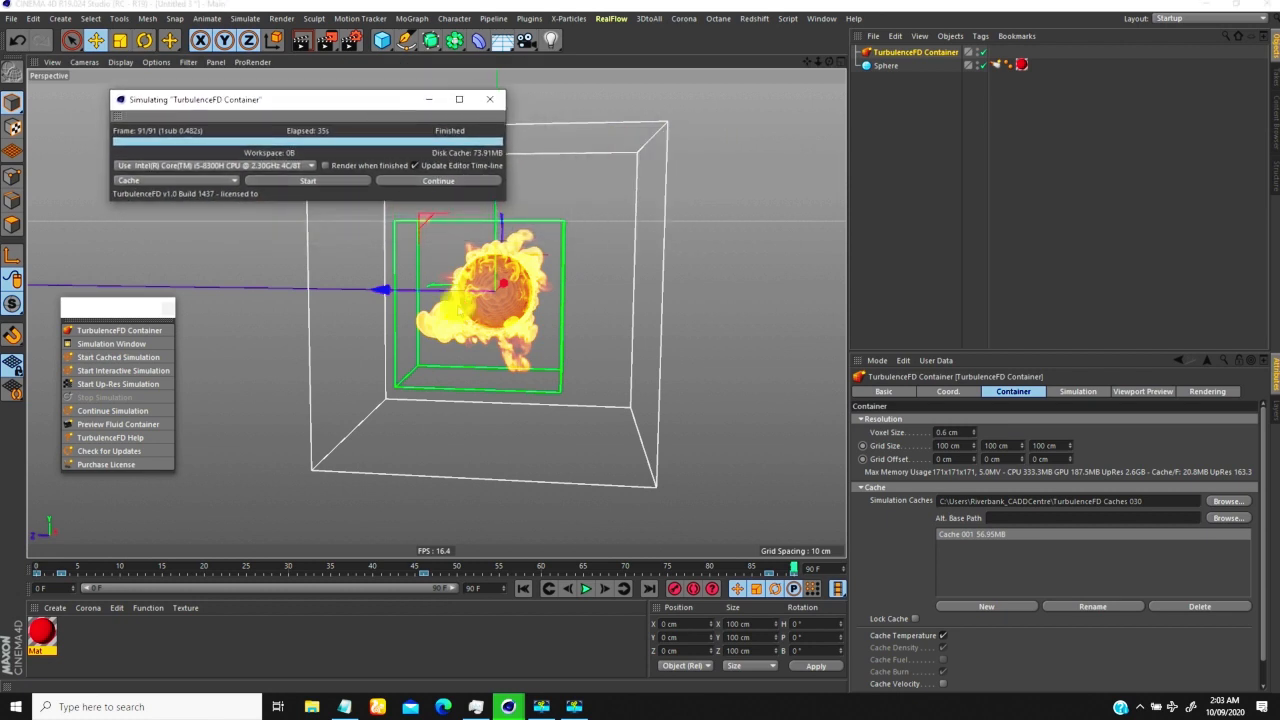
click(523, 588)
click(585, 588)
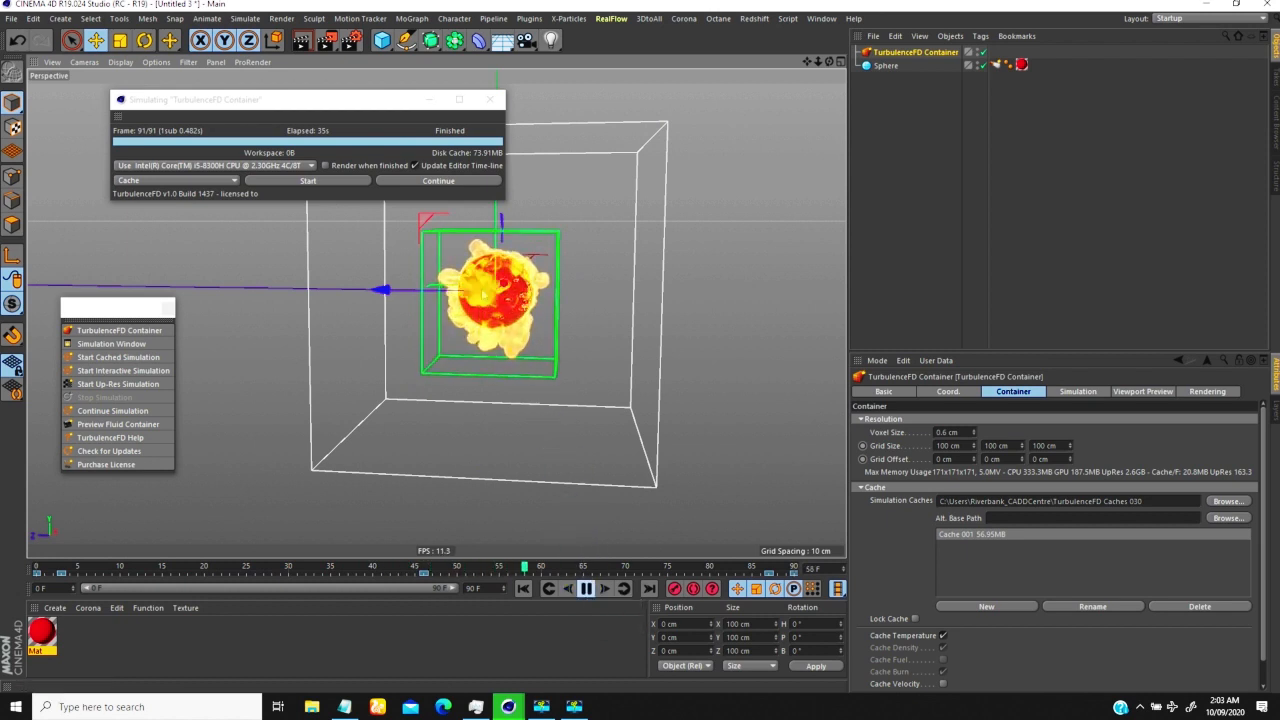
click(587, 588)
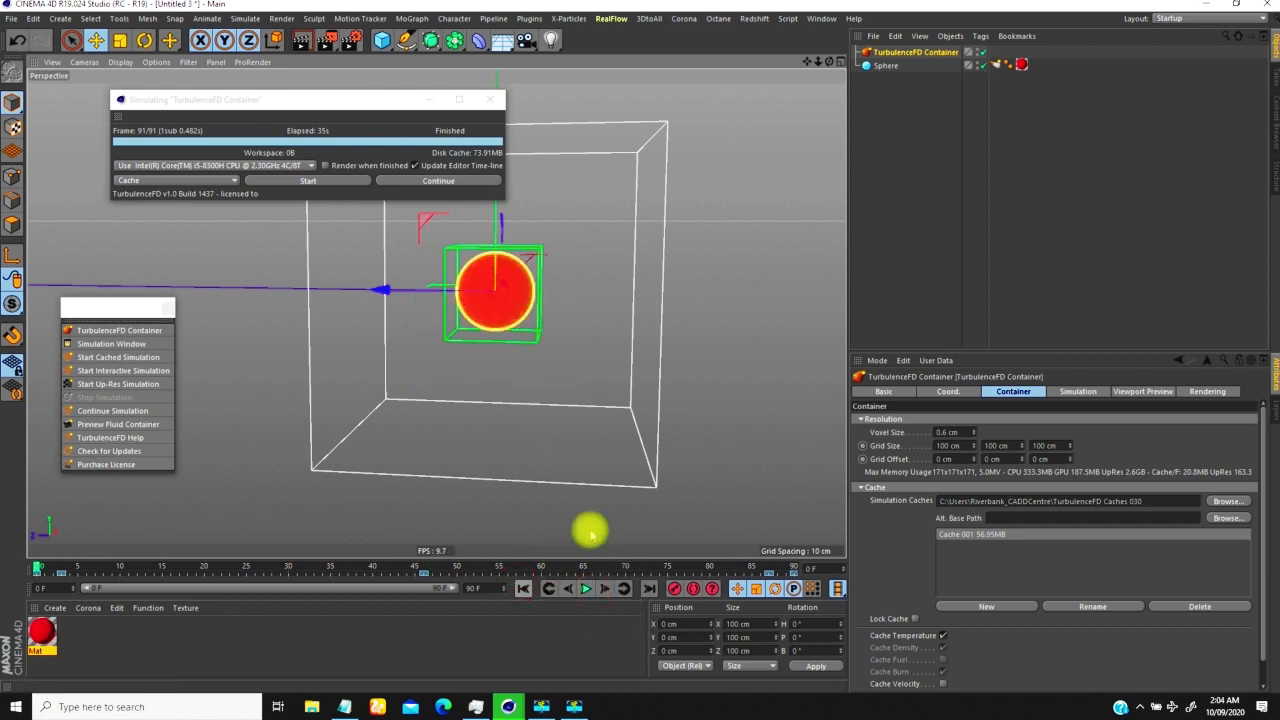
Set the container's turbulence intensity to 5 cm, largest size to 4 cm and smallest size to 0.5 cm, and check its vorticity
click(914, 52)
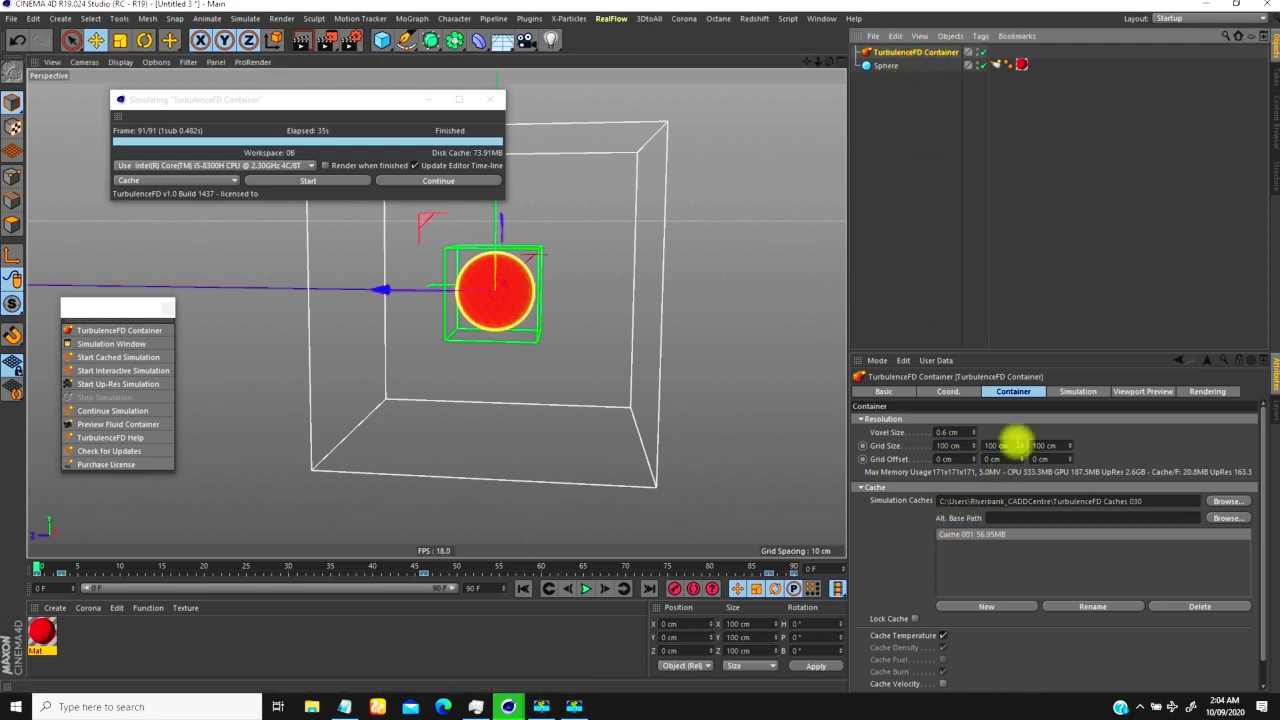
click(1076, 391)
click(863, 506)
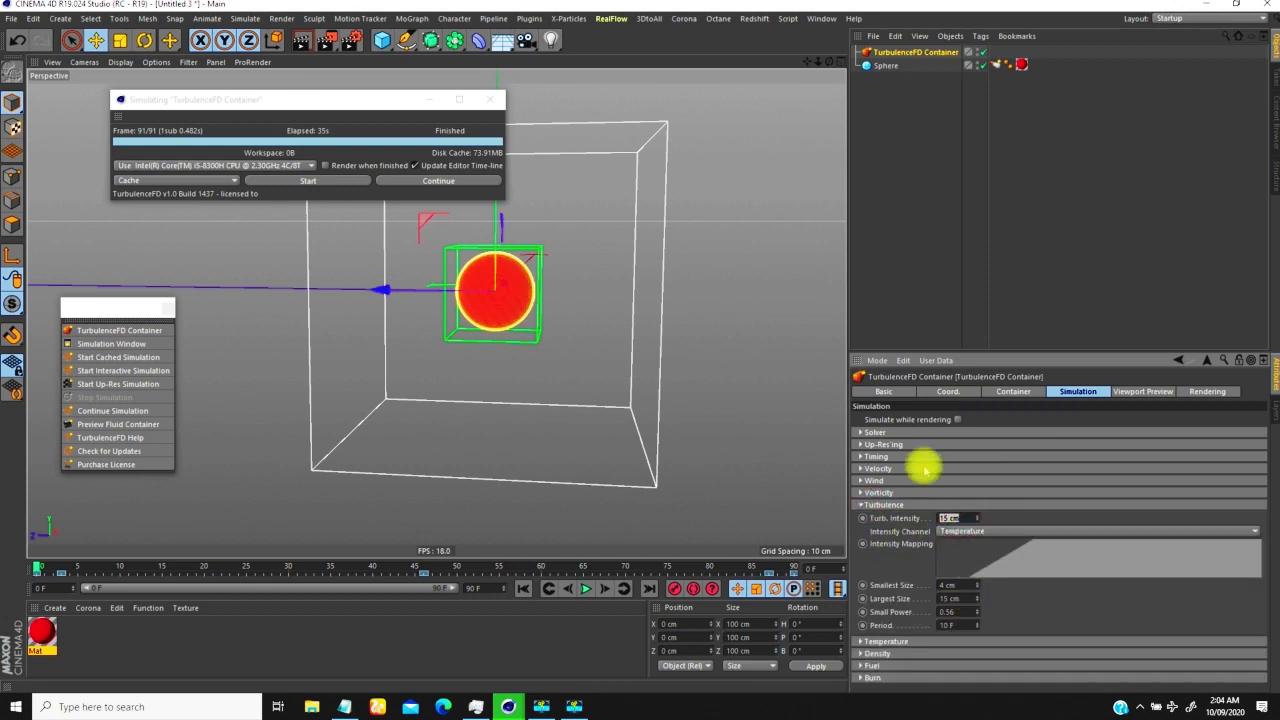
click(950, 598)
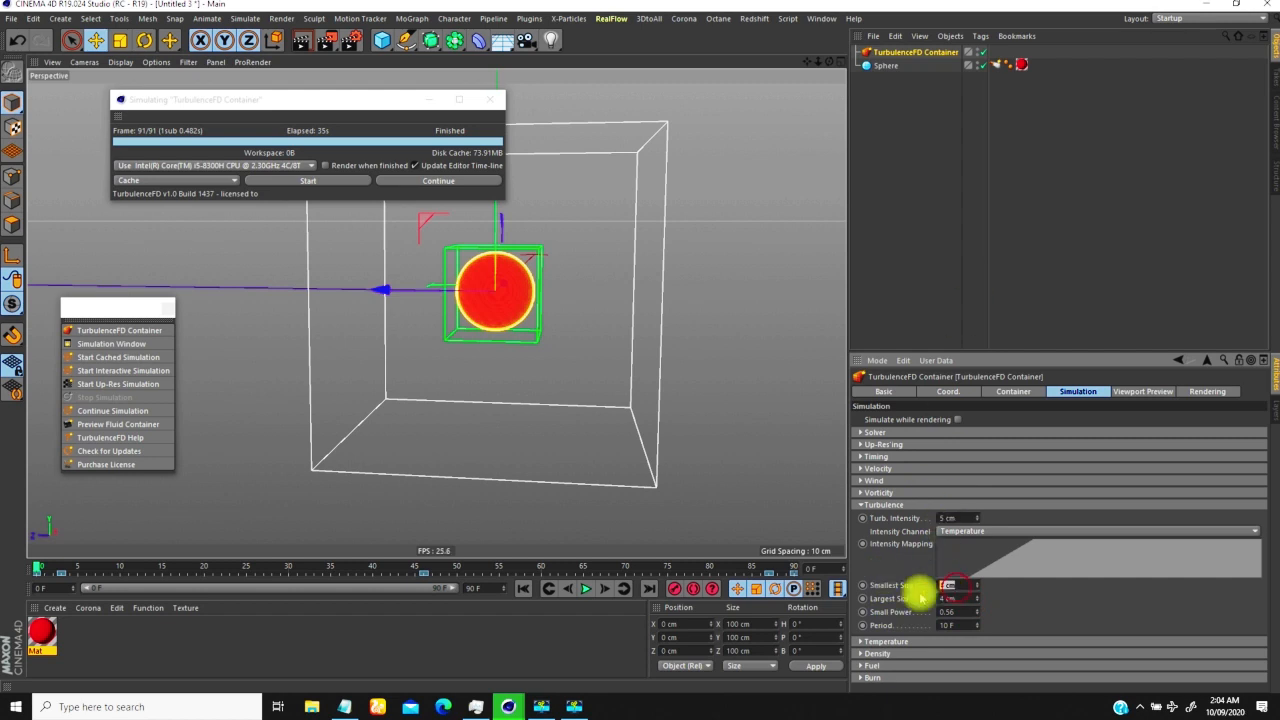
click(950, 585)
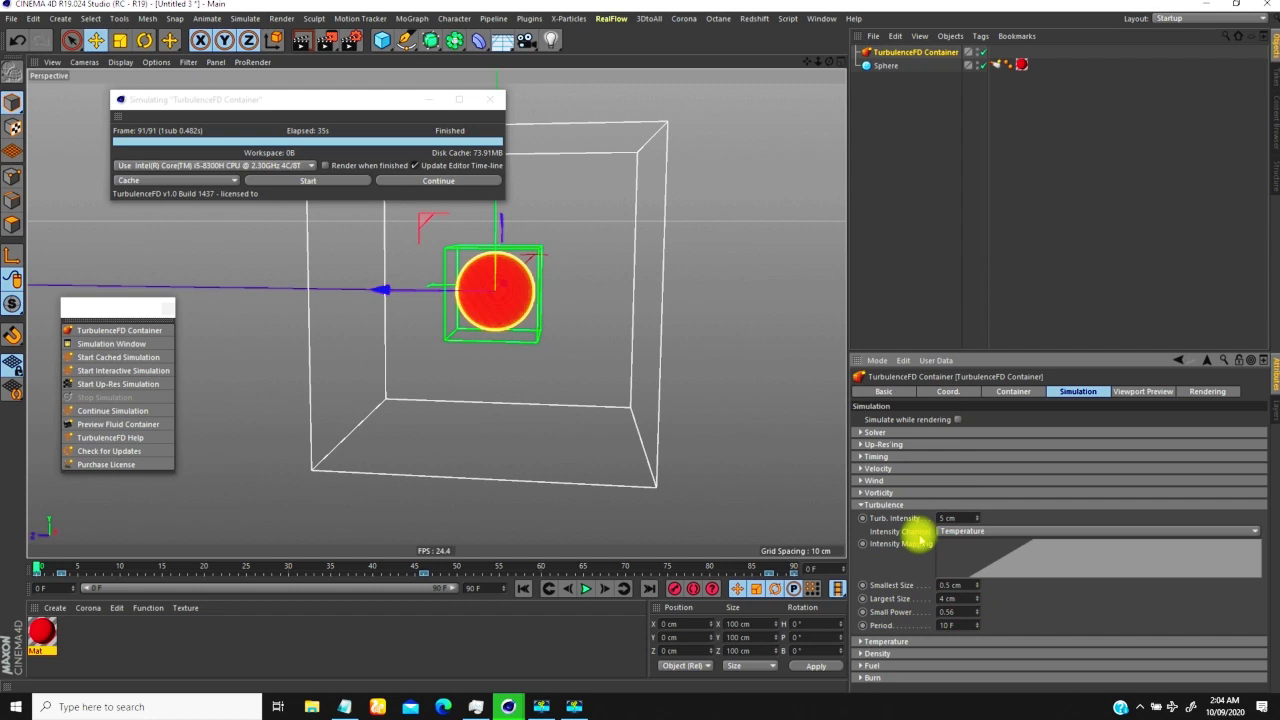
click(866, 492)
click(955, 506)
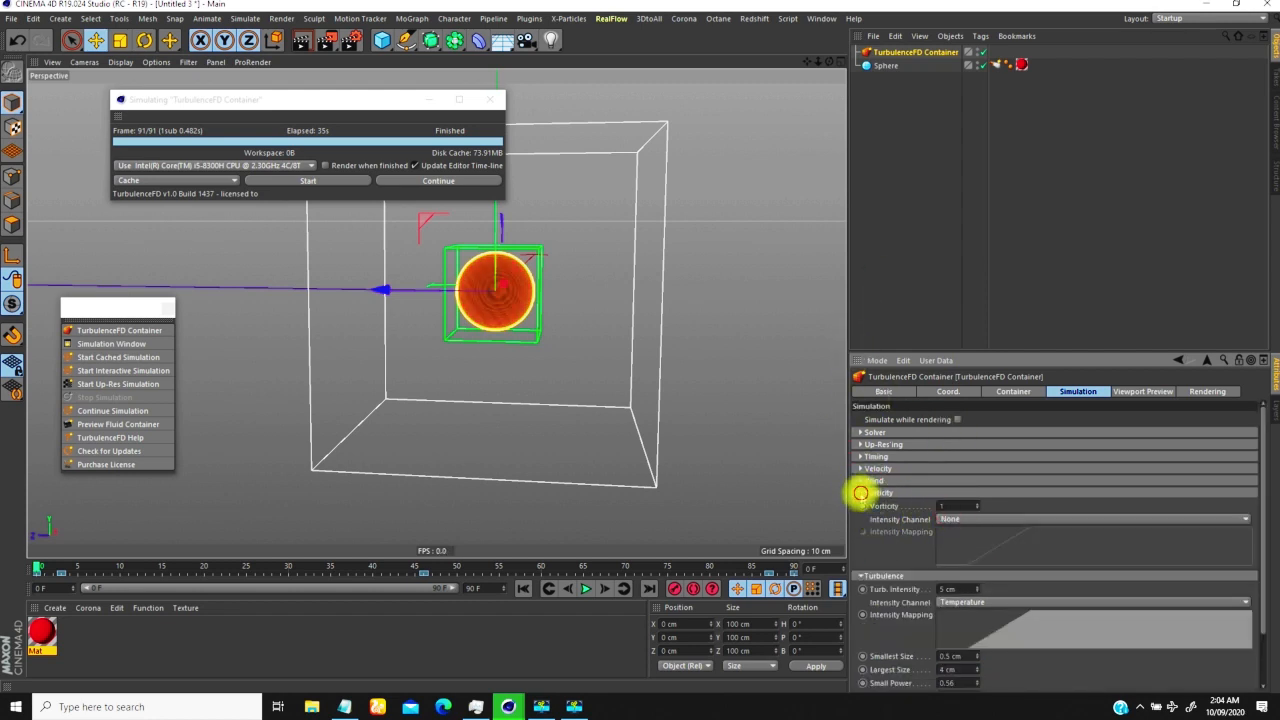
click(860, 492)
click(859, 505)
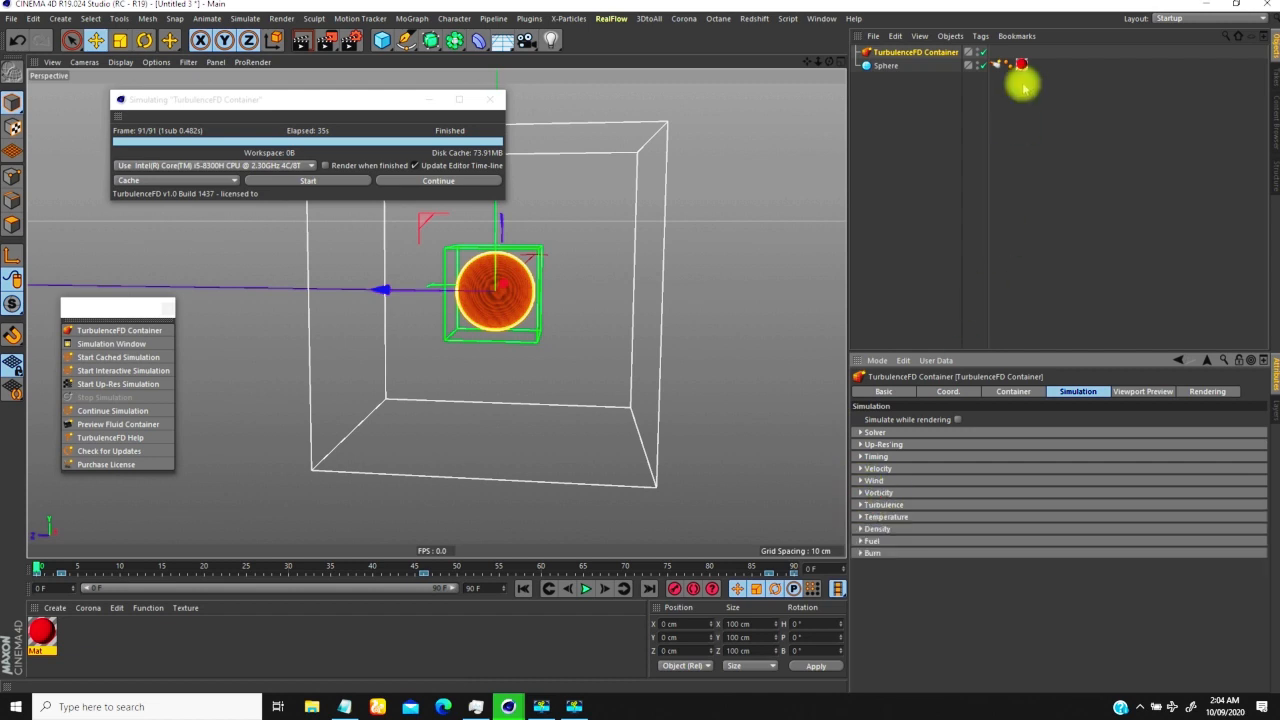
Check the sphere's fluid emitter settings and convert the sphere to an editable polygon object
click(995, 65)
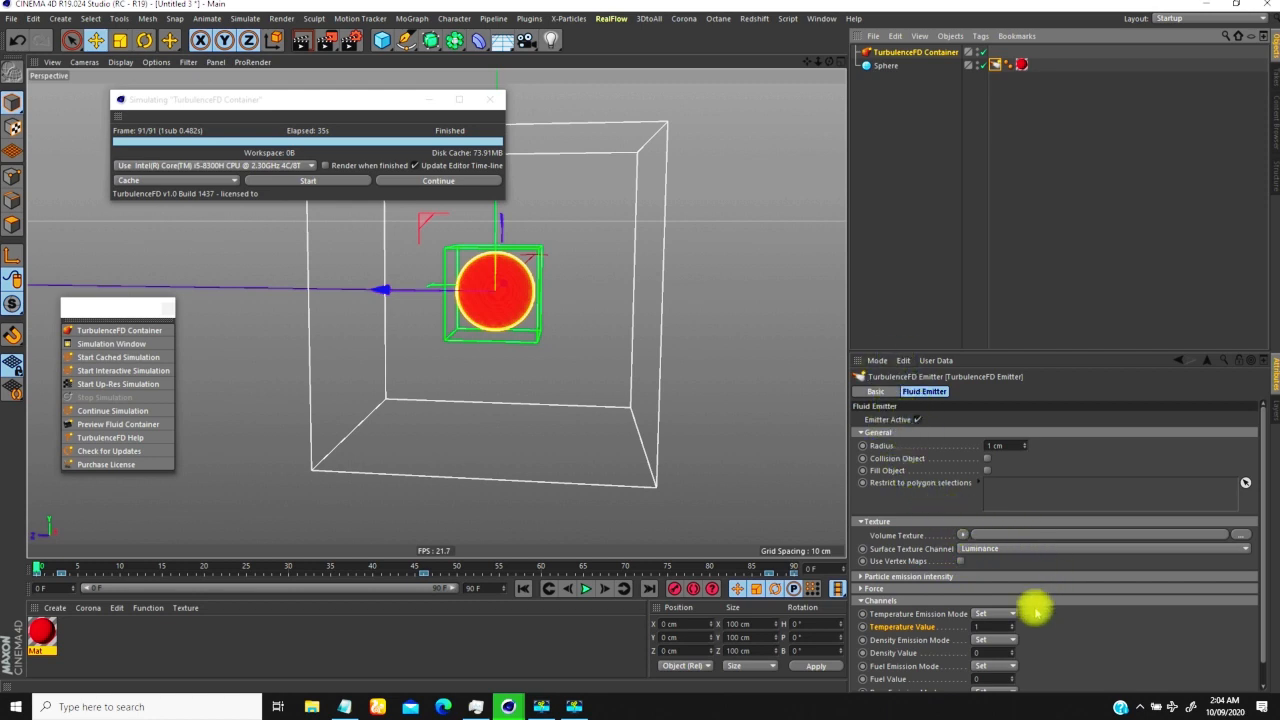
click(885, 66)
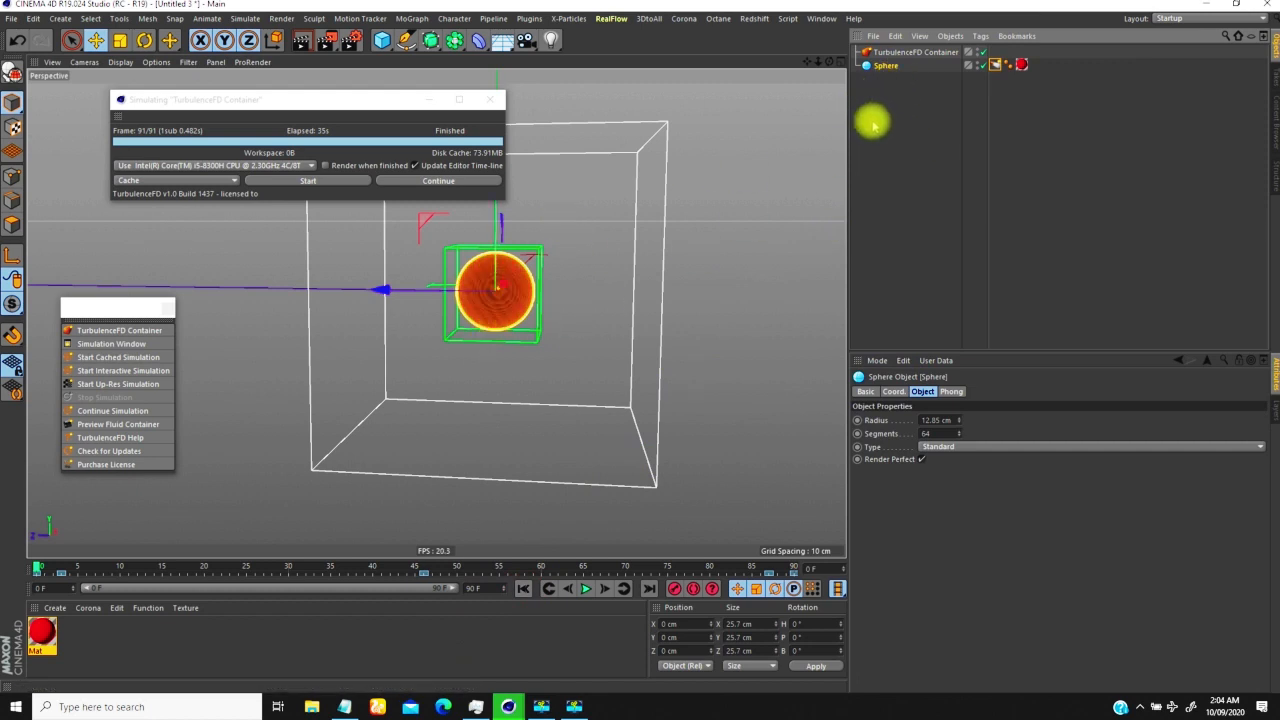
key(c)
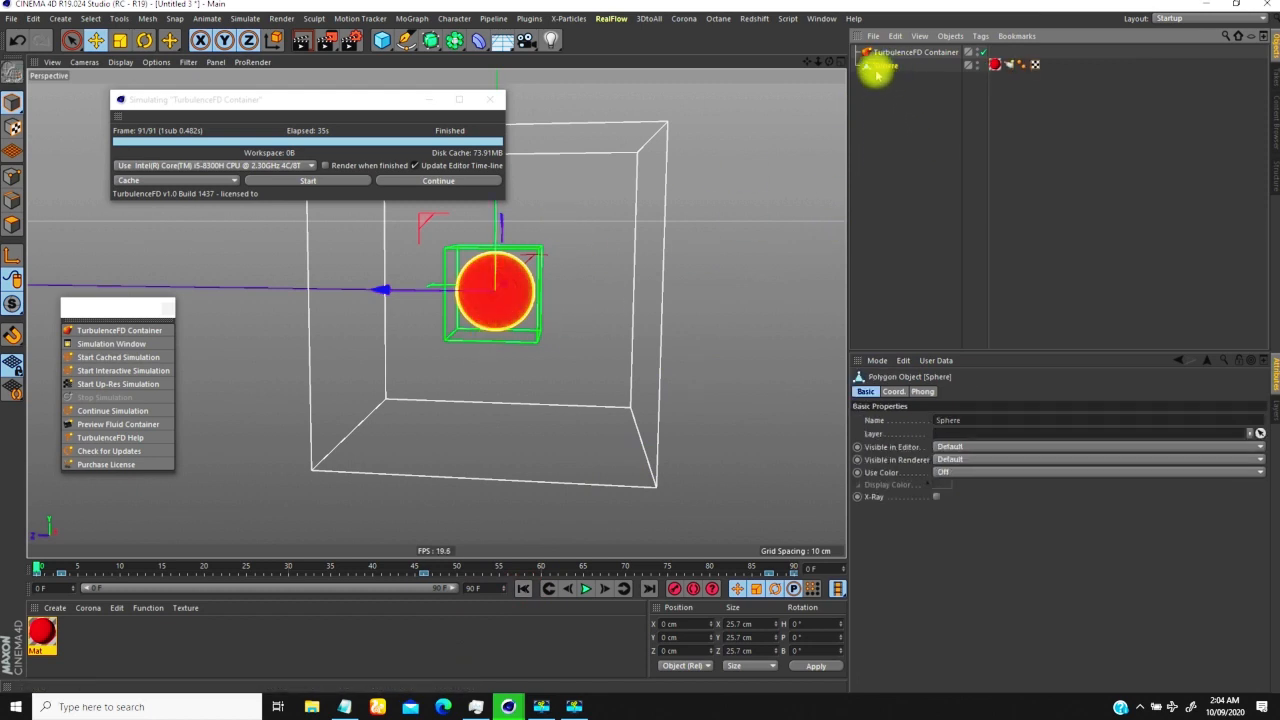
click(858, 140)
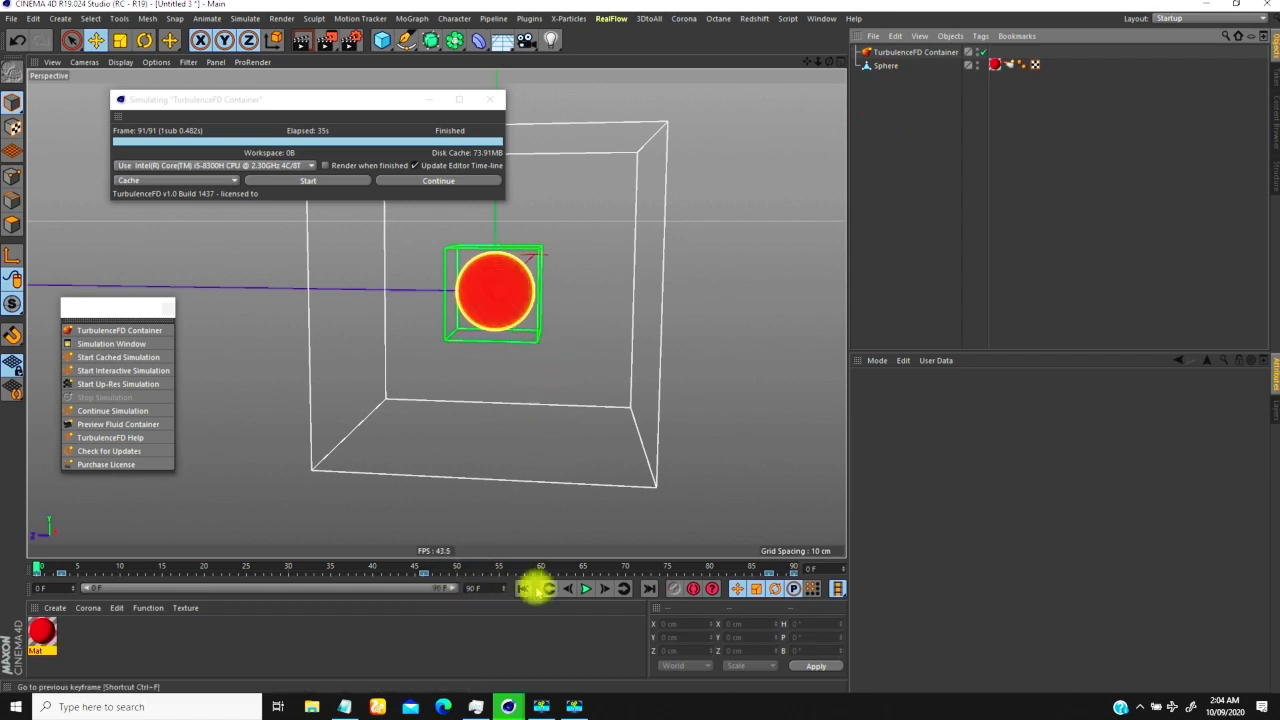
Add a second simulation cache to the TurbulenceFD Container, run the simulation into it and inspect the developing fire around the sphere
click(910, 52)
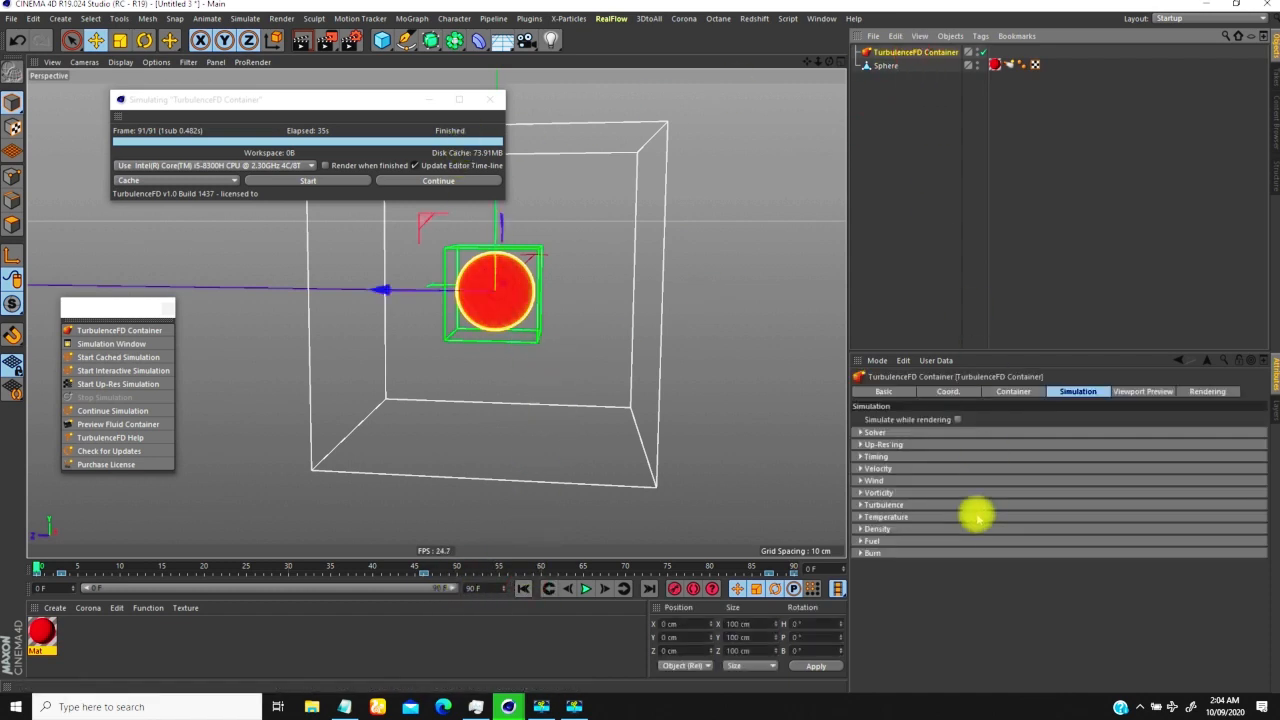
click(1008, 391)
click(980, 606)
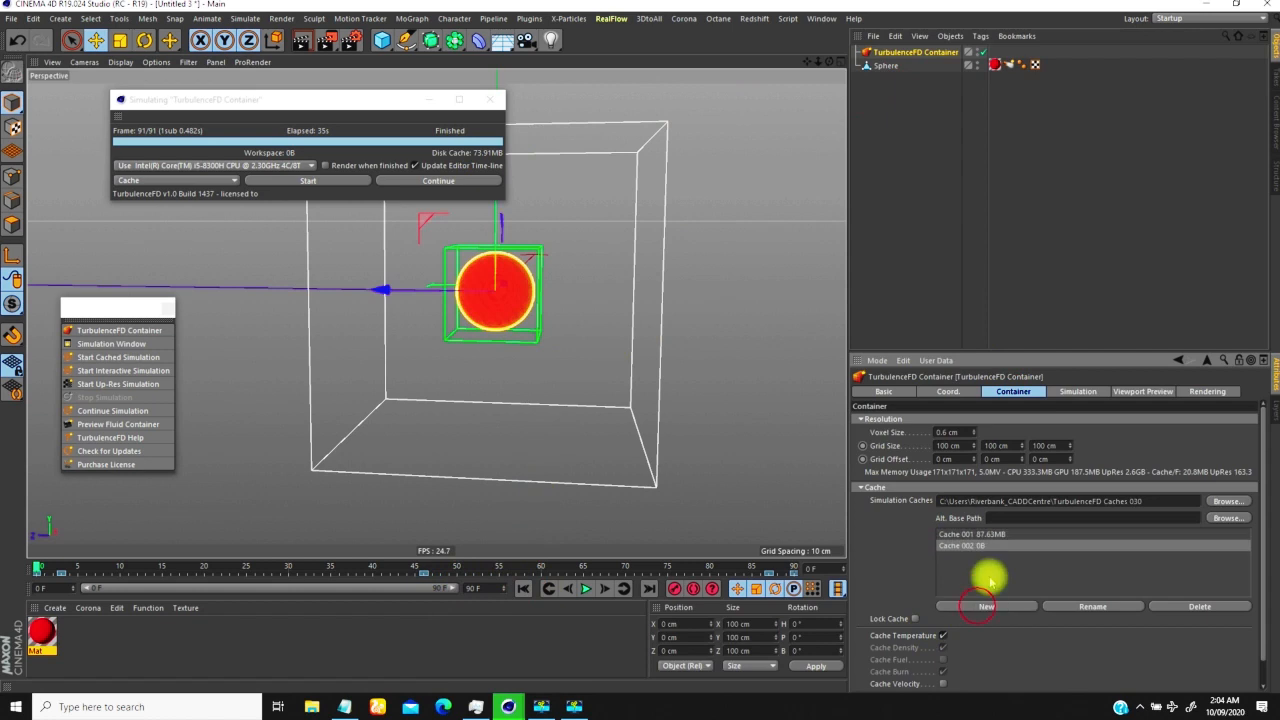
click(310, 181)
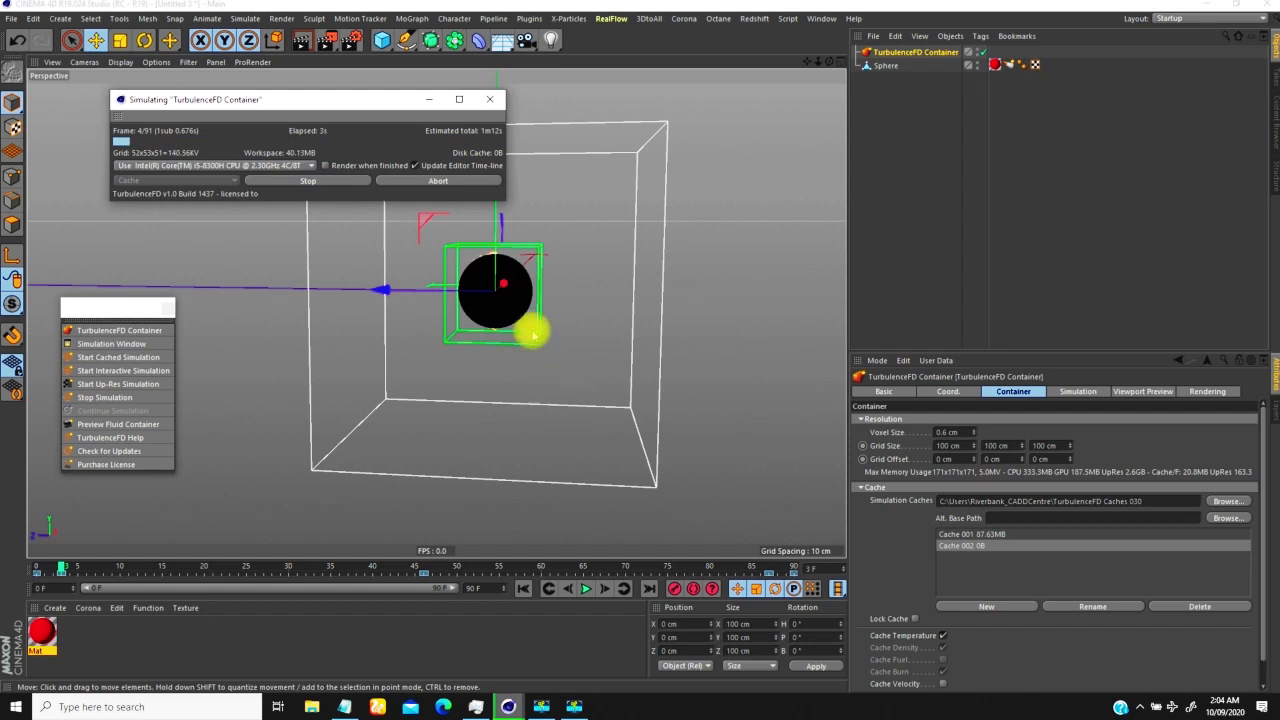
alt+drag(519, 305, 517, 249)
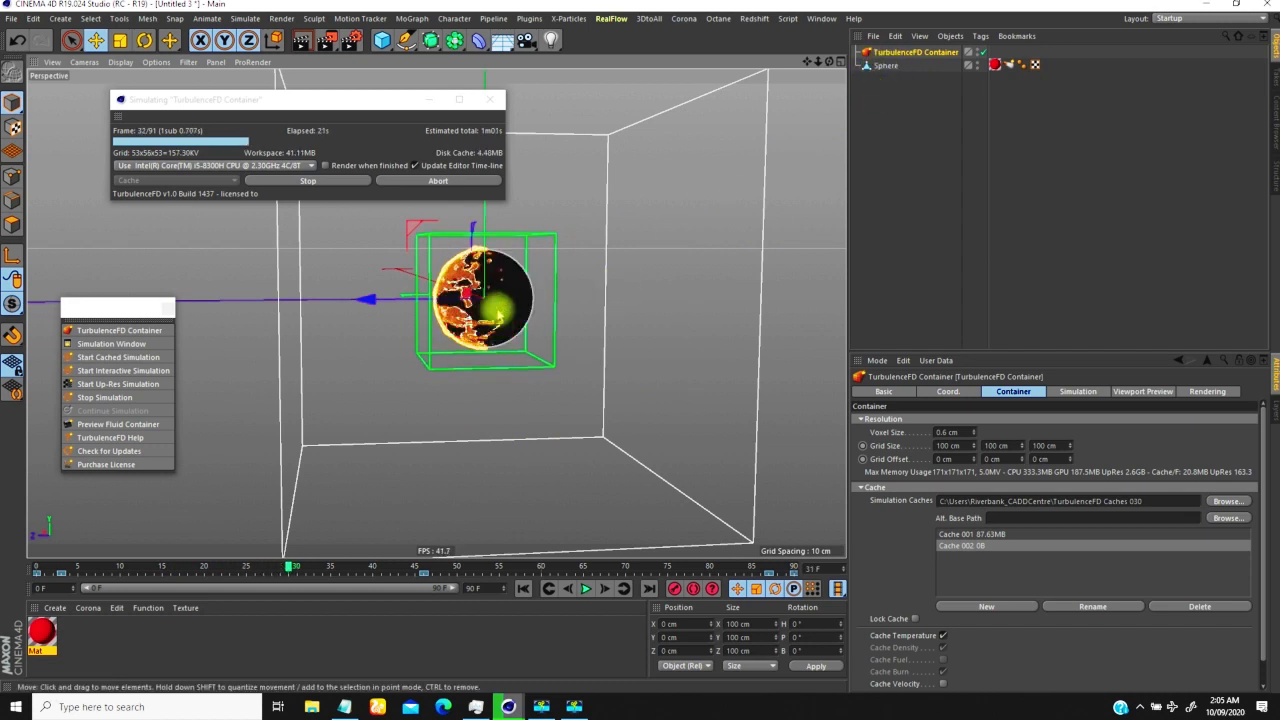
scroll(508, 214, up, 4)
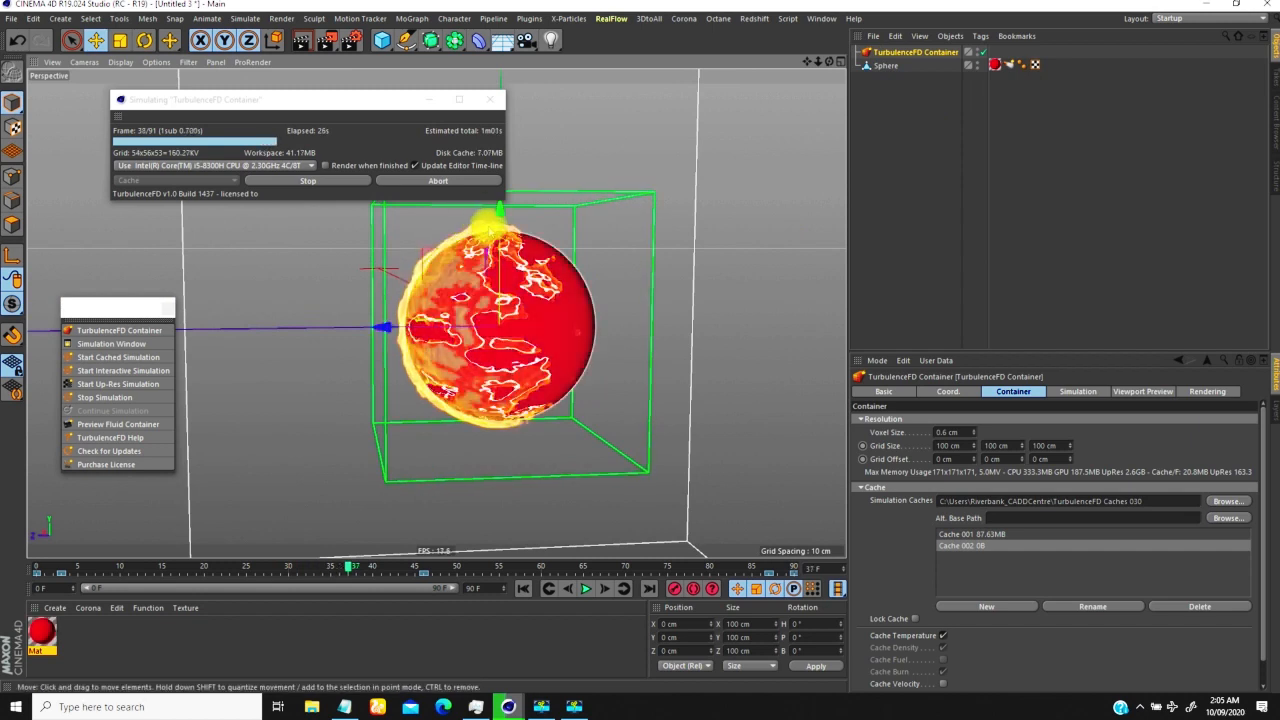
right_click(448, 301)
click(662, 219)
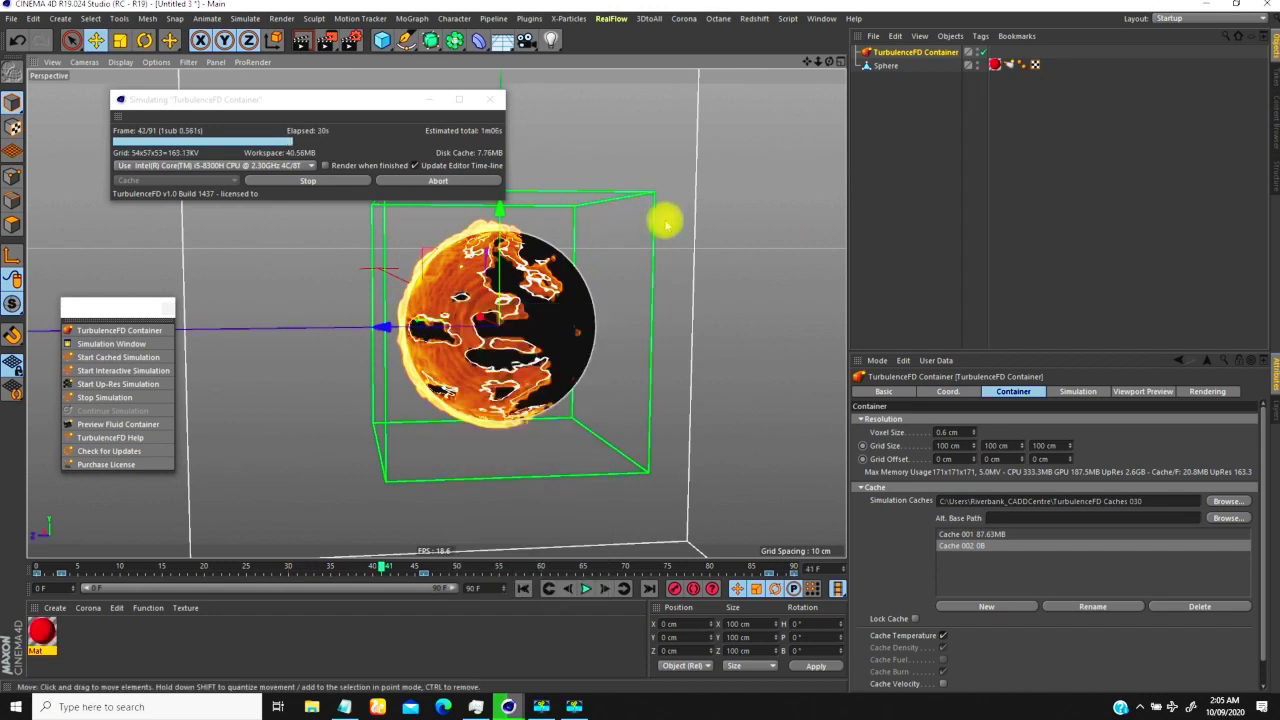
scroll(485, 308, down, 3)
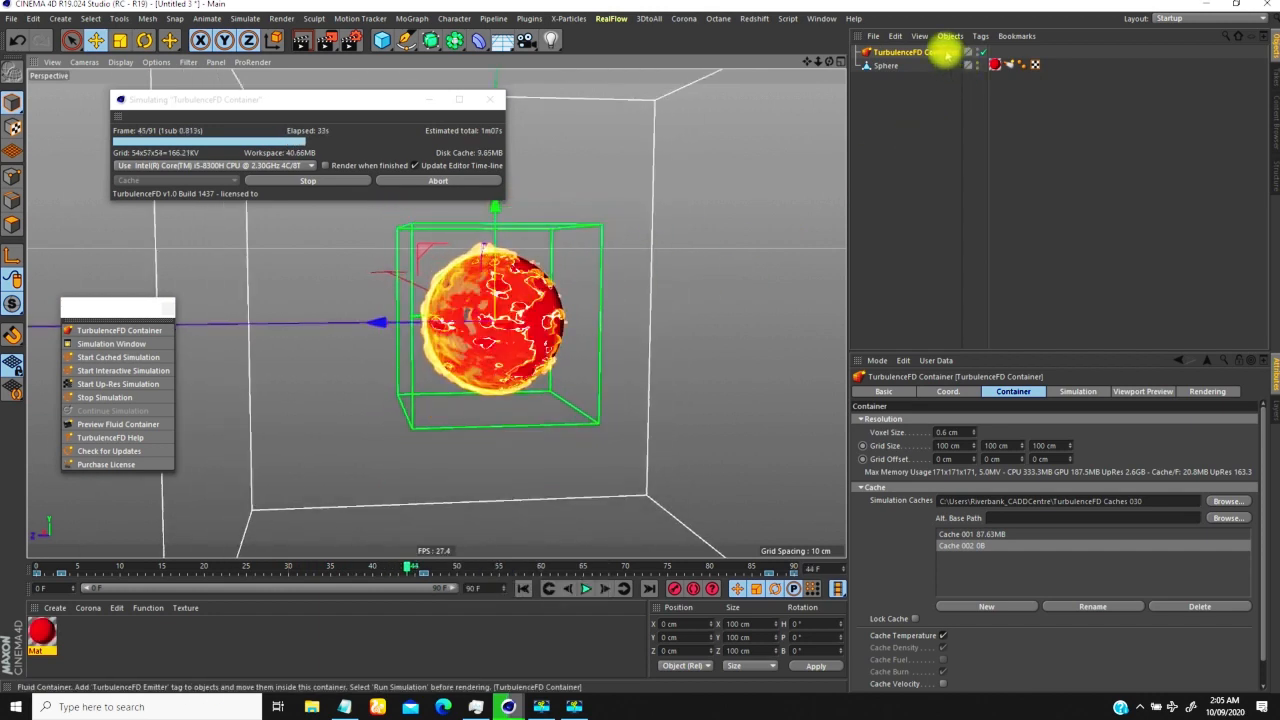
Set the container's turbulence largest size to 15 cm, smallest size to 3 cm and intensity to 10 cm
click(1068, 391)
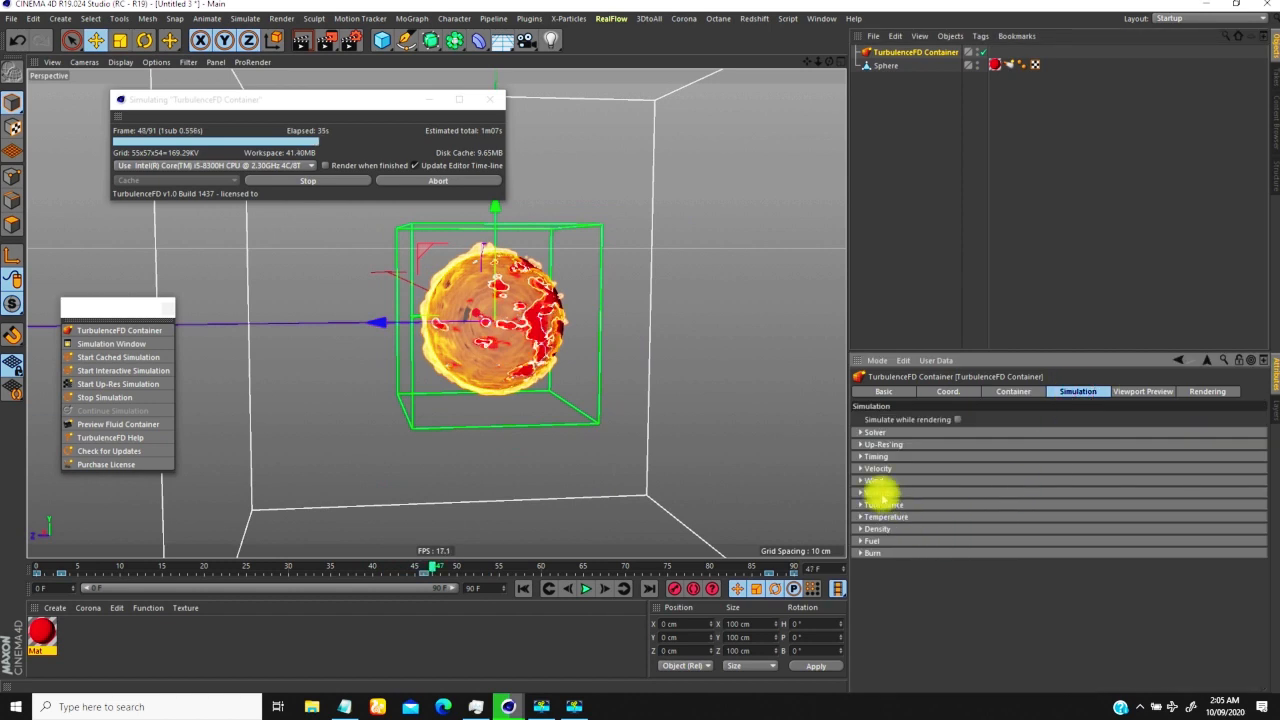
click(862, 504)
double_click(957, 598)
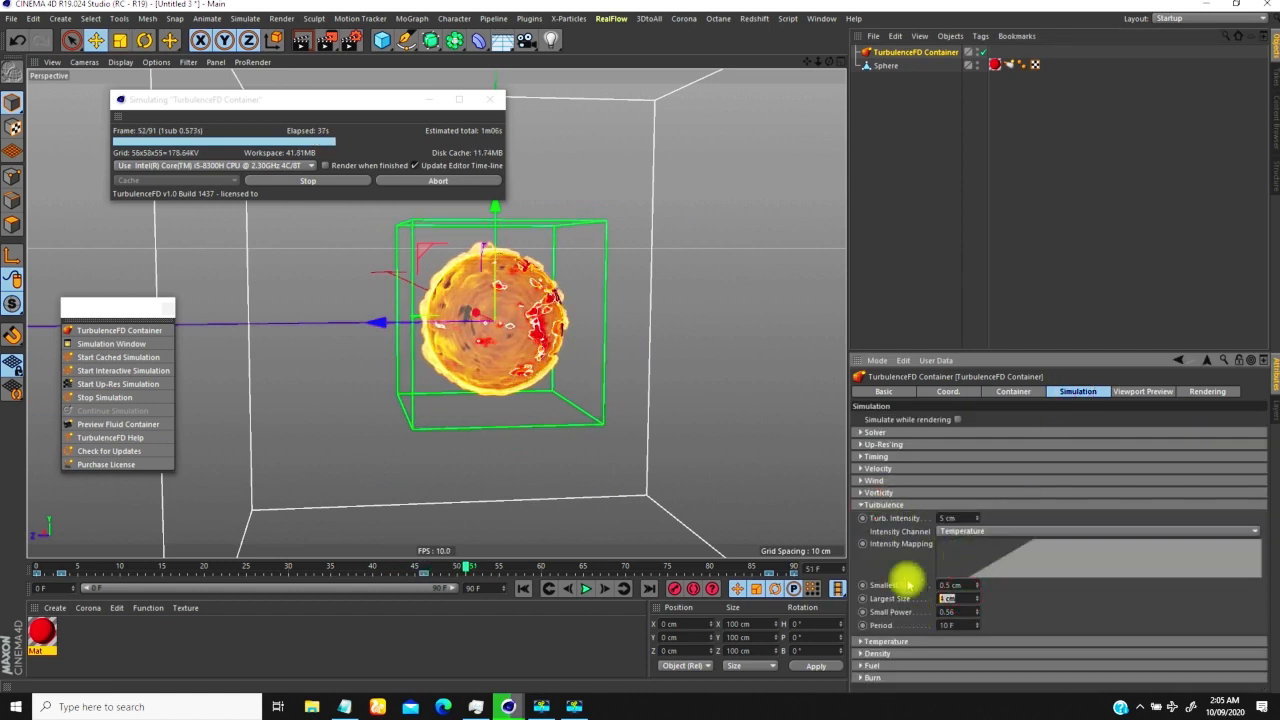
double_click(950, 585)
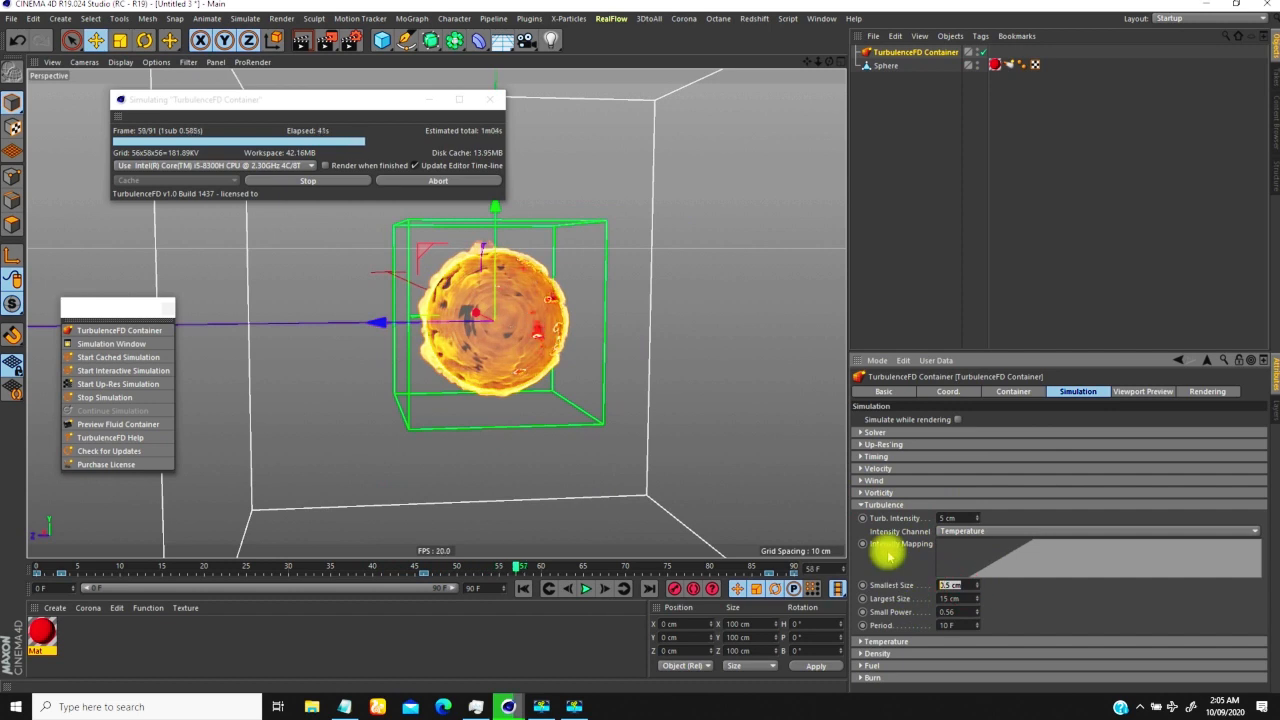
double_click(959, 517)
text(1)
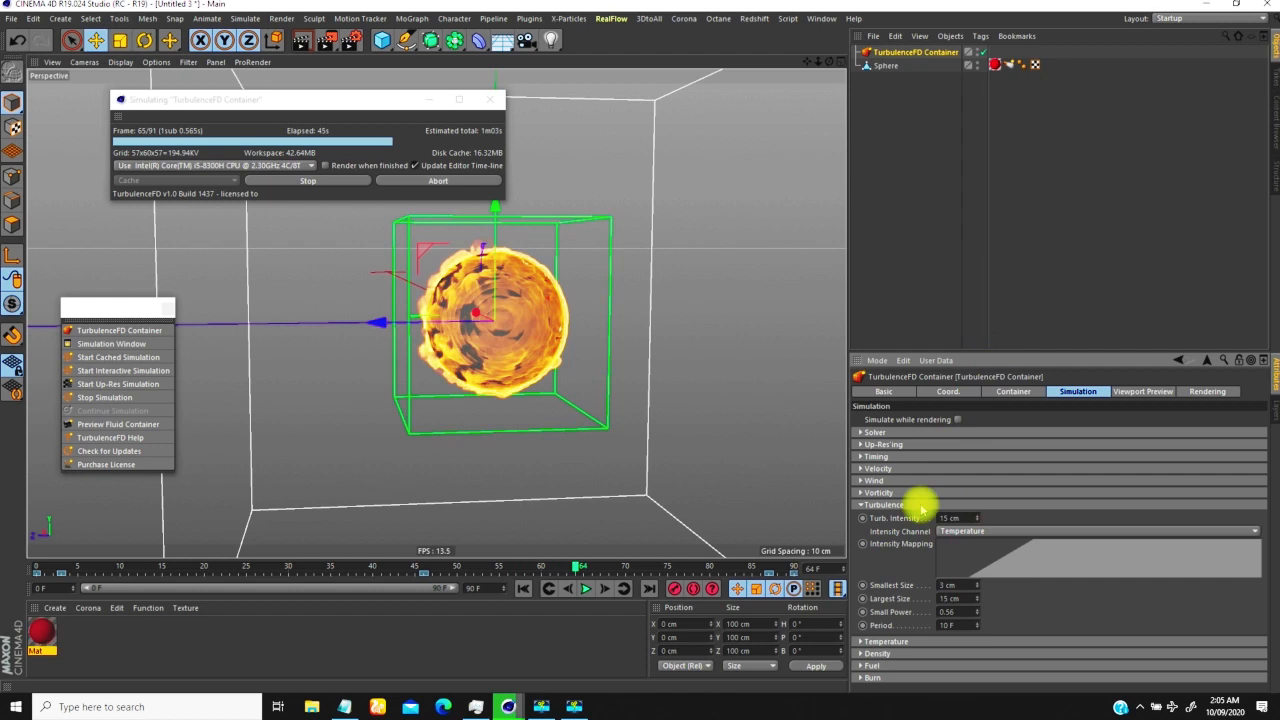
double_click(955, 517)
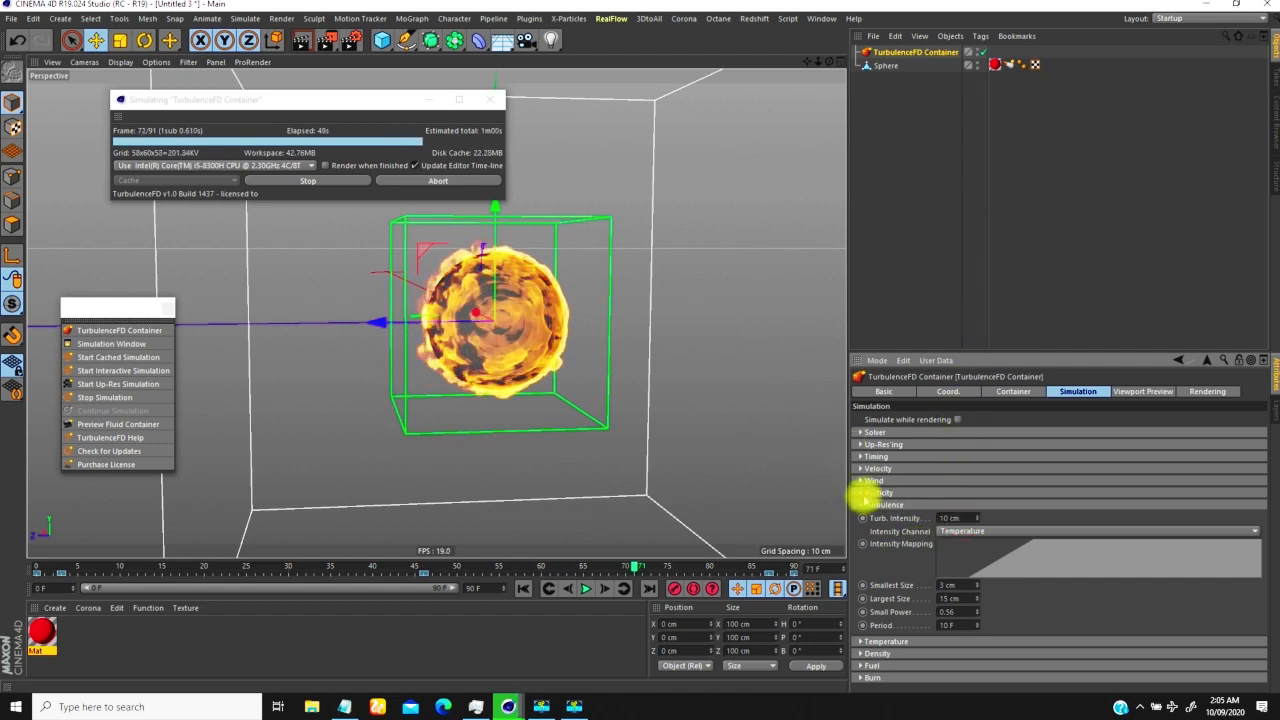
Set the container's vorticity to 3 with Temperature as its intensity channel
click(862, 492)
double_click(958, 506)
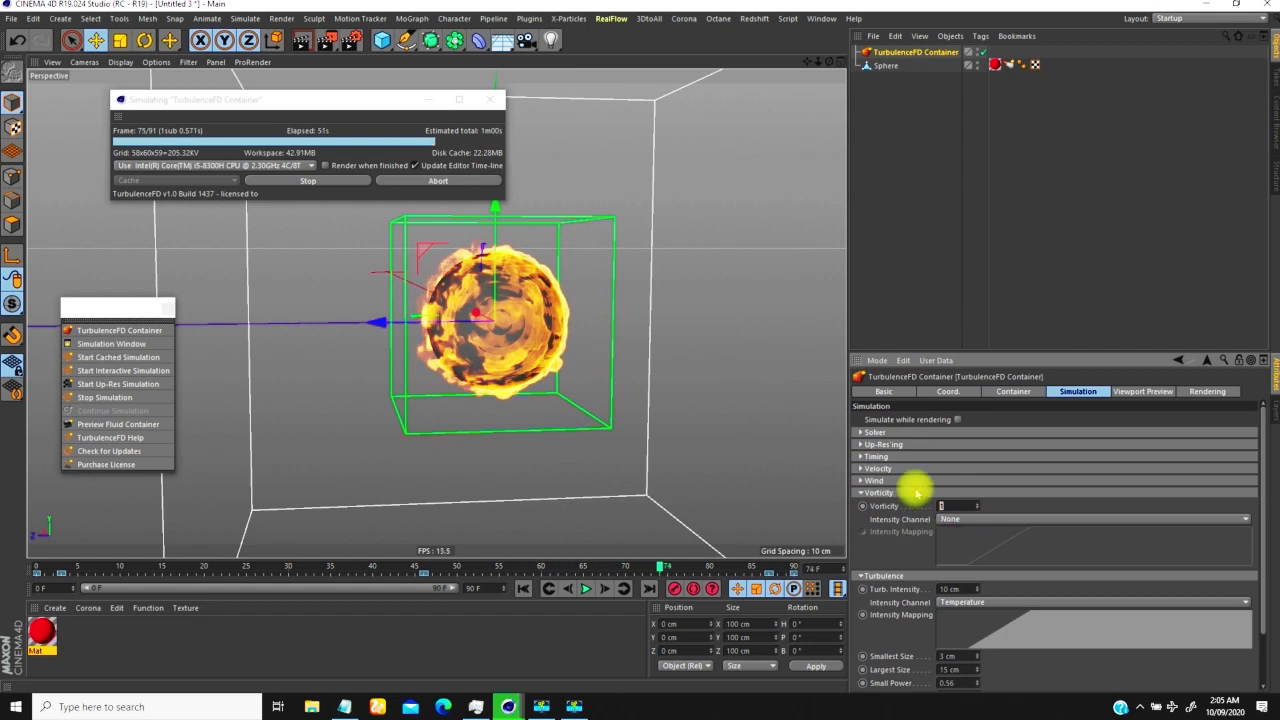
click(950, 519)
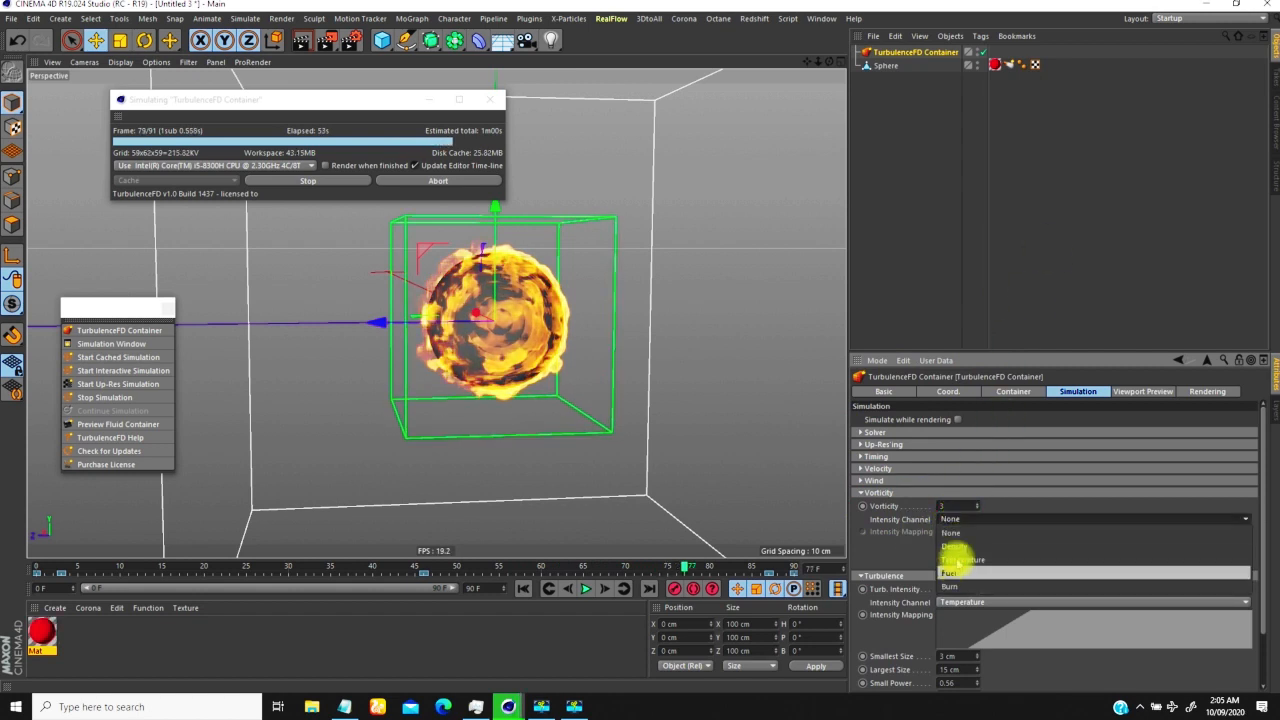
click(955, 560)
click(860, 493)
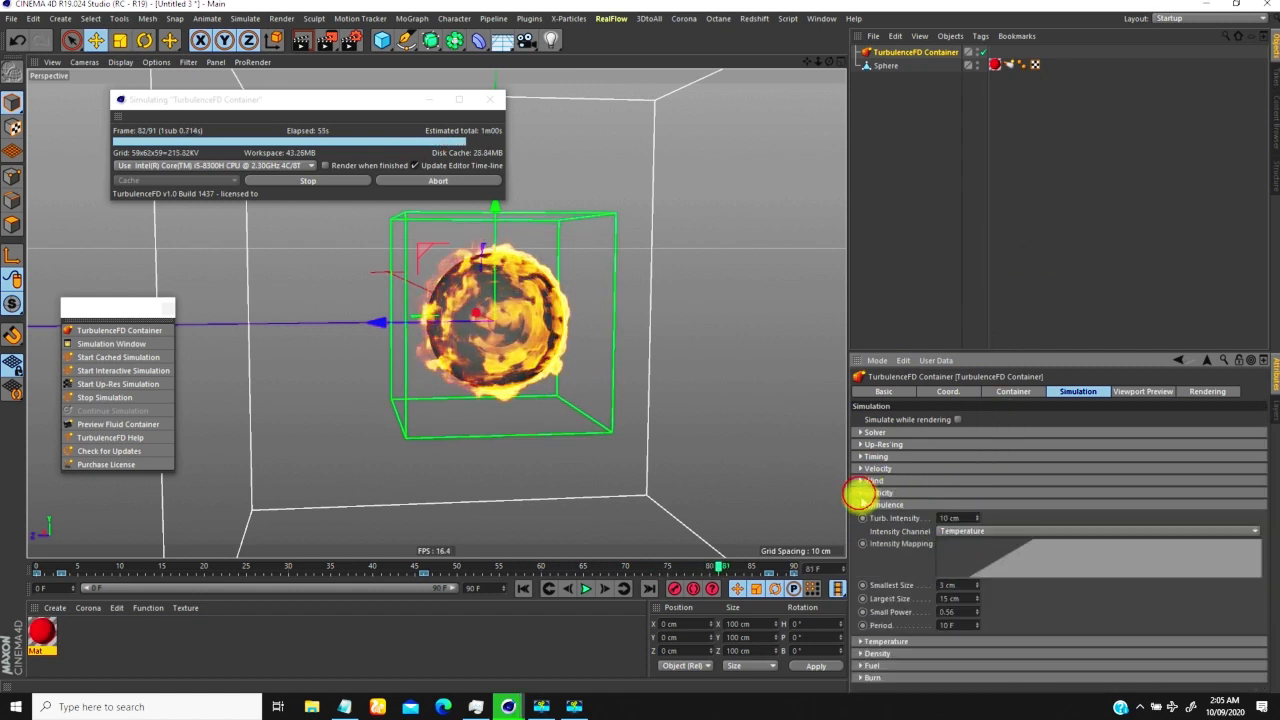
click(862, 505)
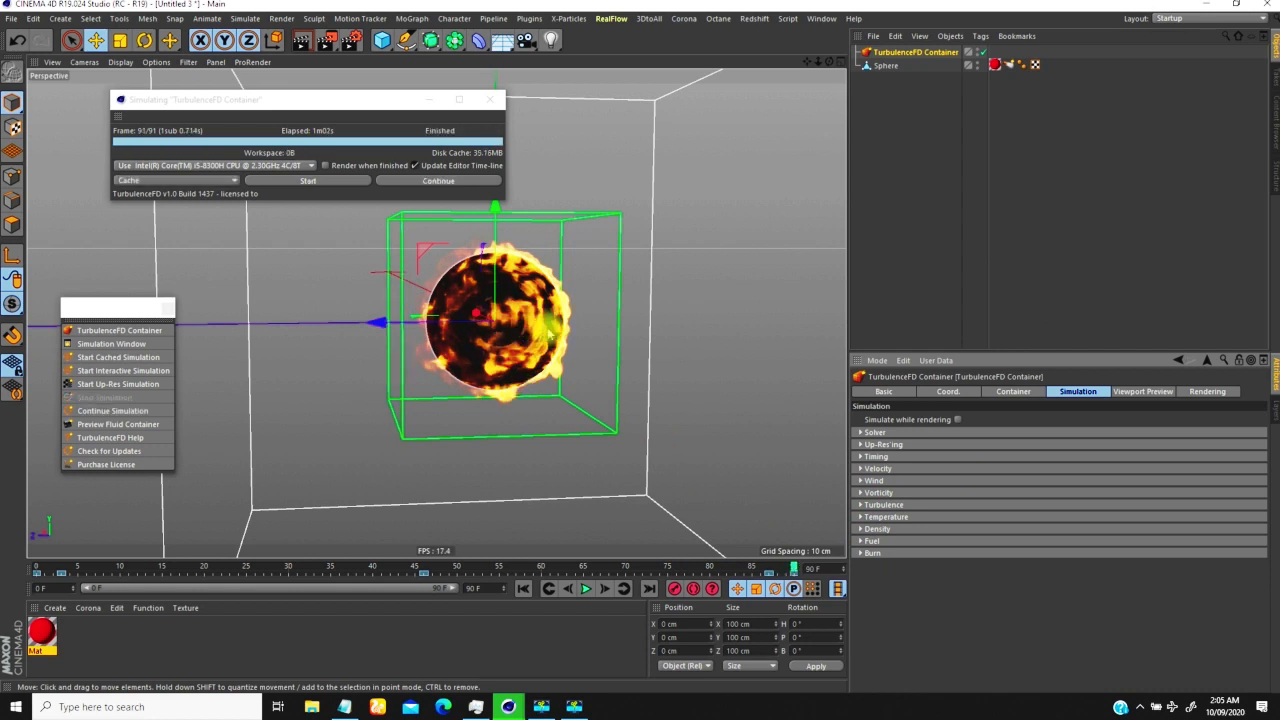
Keyframe the sphere emitter's Temperature Value at 1 on frame 86 and at 0 on frame 90
alt+right_drag(547, 310, 480, 330)
mouse_move(524, 328)
alt+mouse_down()
mouse_move(369, 322)
mouse_move(494, 329)
mouse_move(498, 345)
alt+mouse_up()
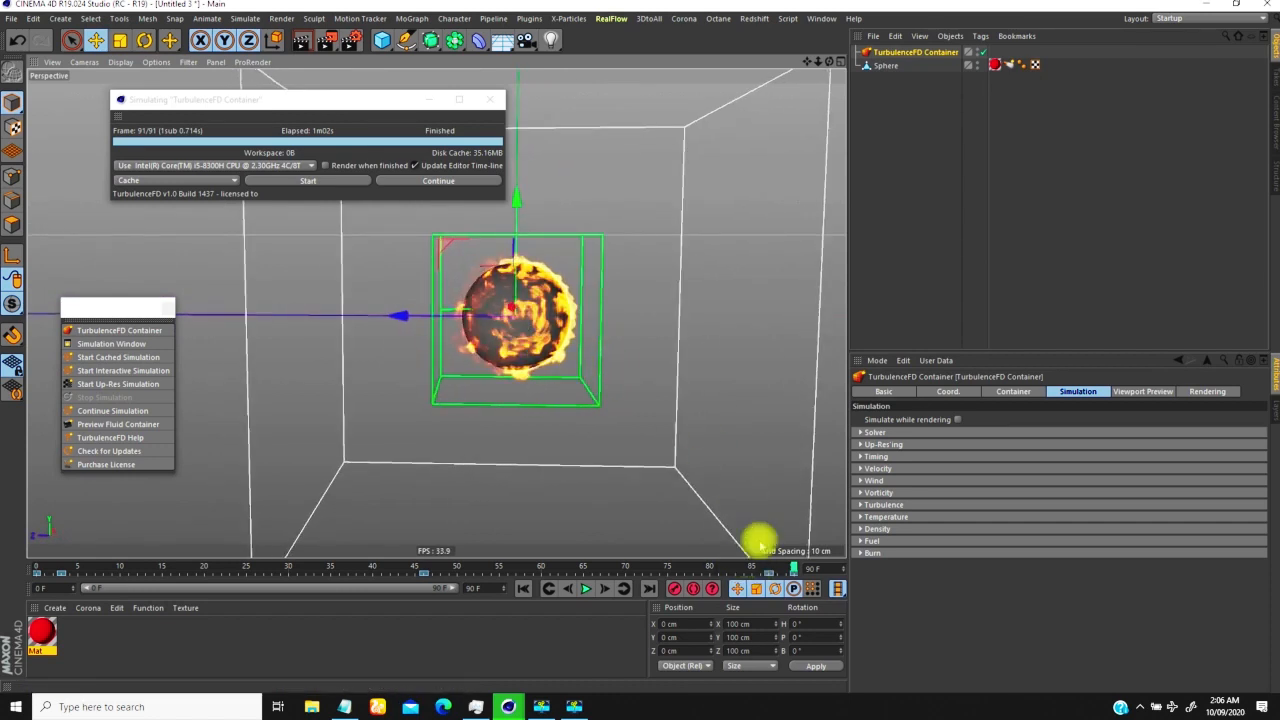
click(1008, 64)
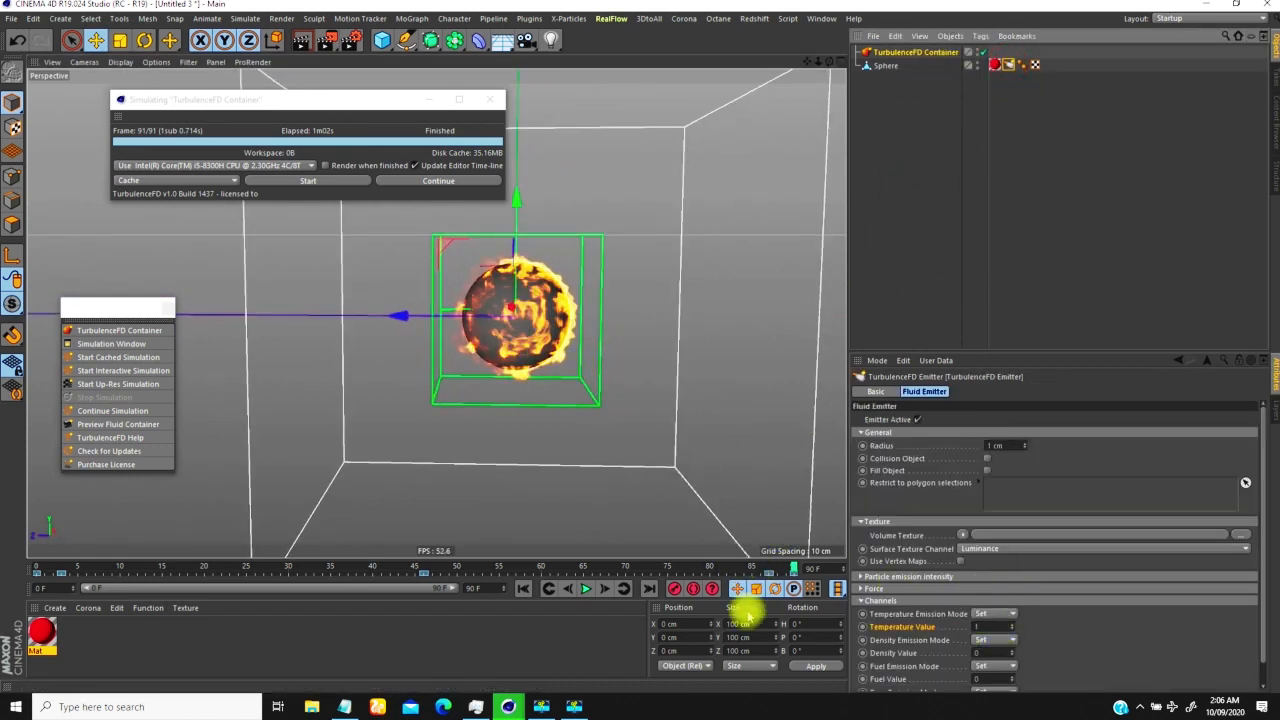
click(749, 567)
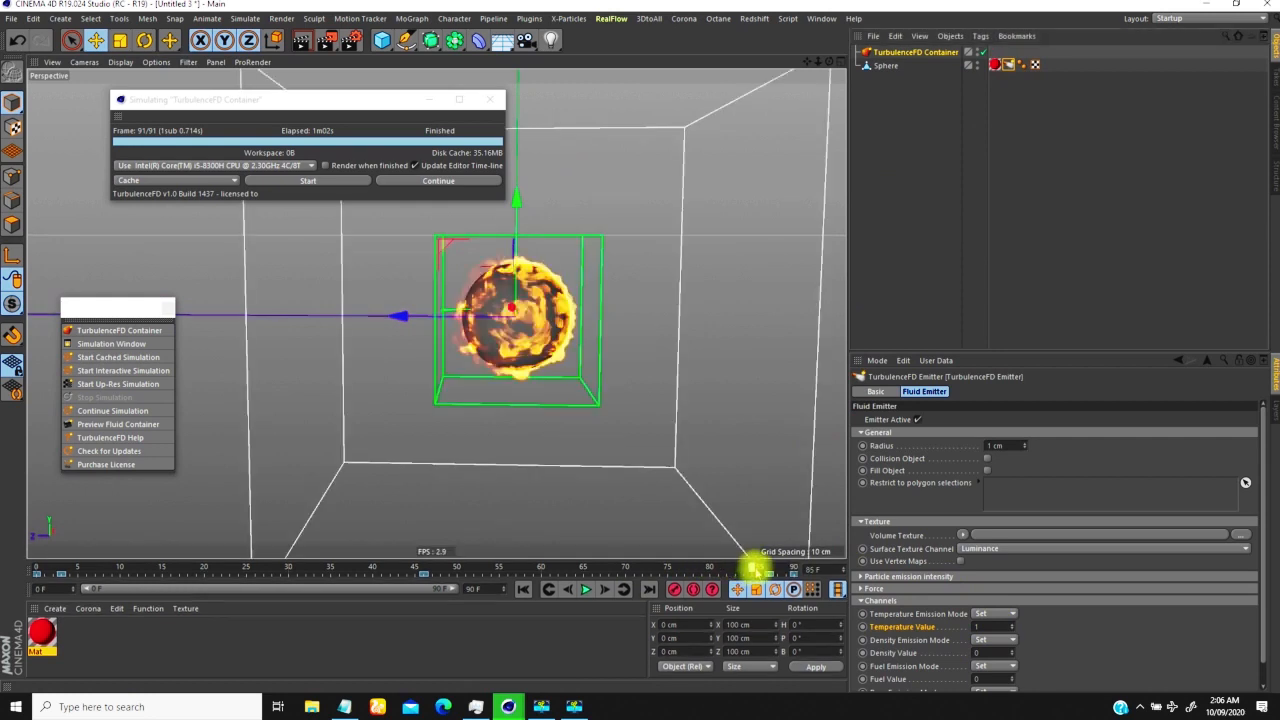
ctrl+click(862, 626)
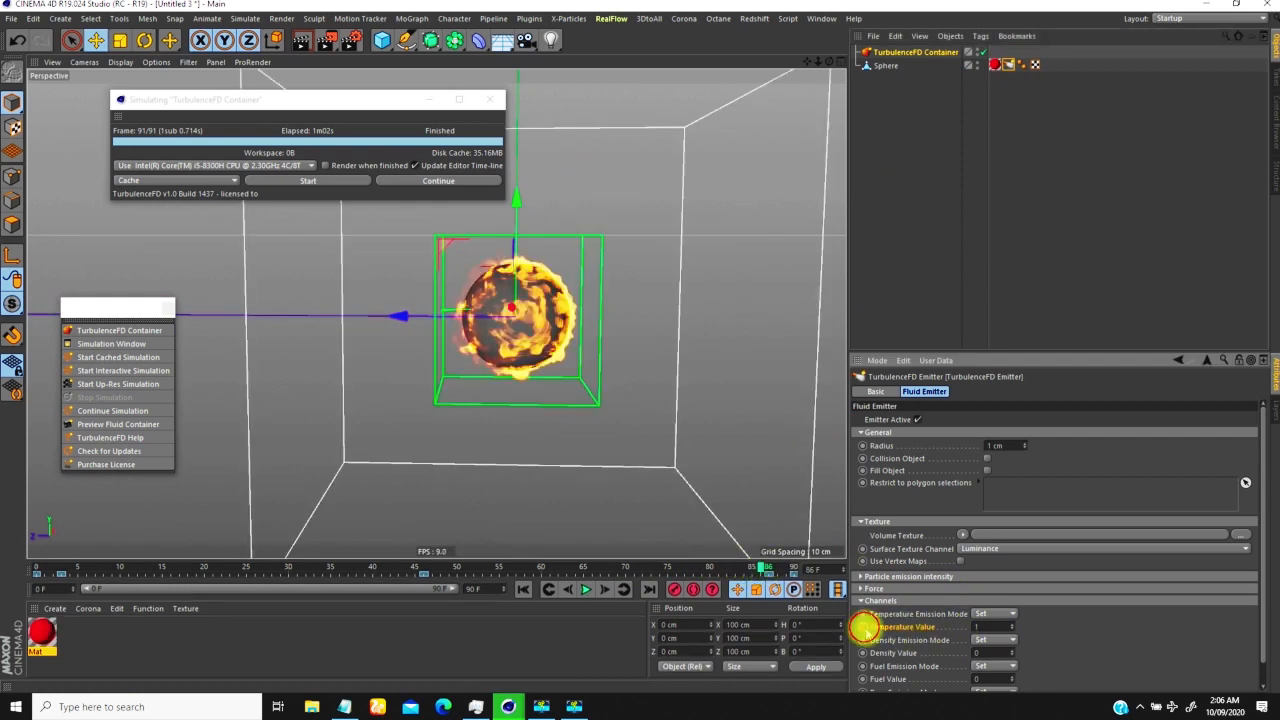
drag(760, 565, 797, 567)
click(985, 626)
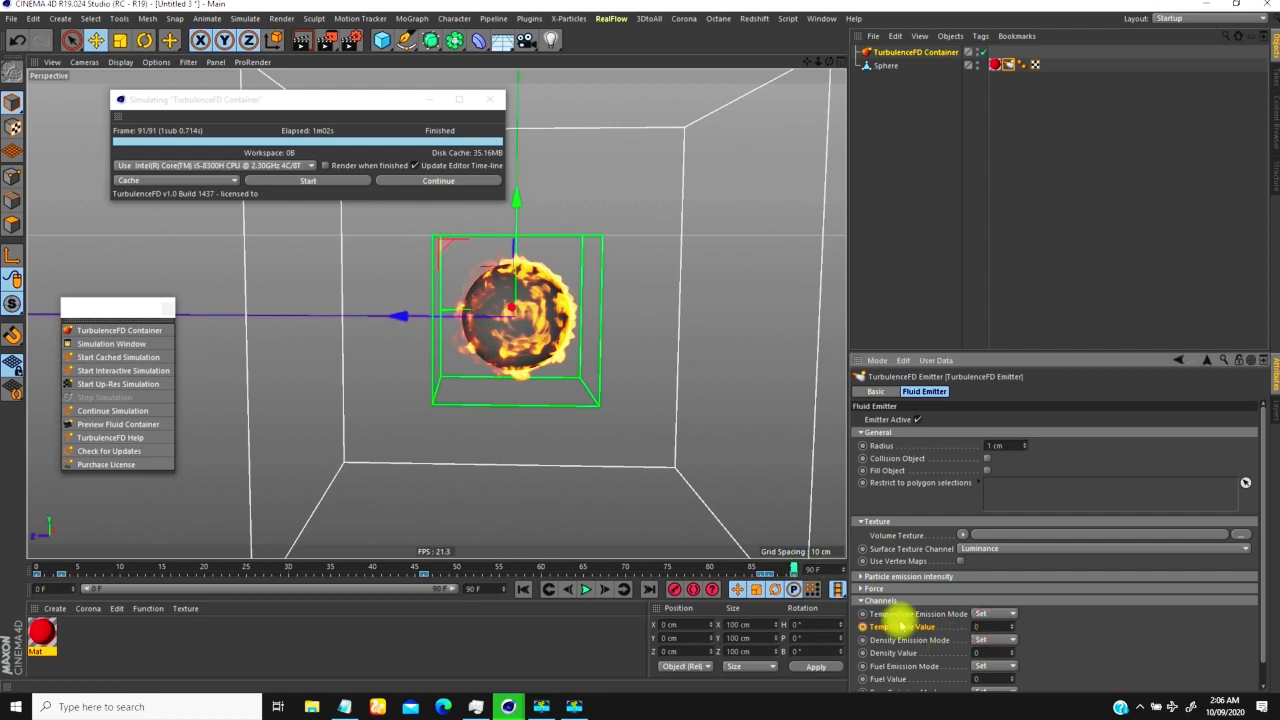
ctrl+click(862, 626)
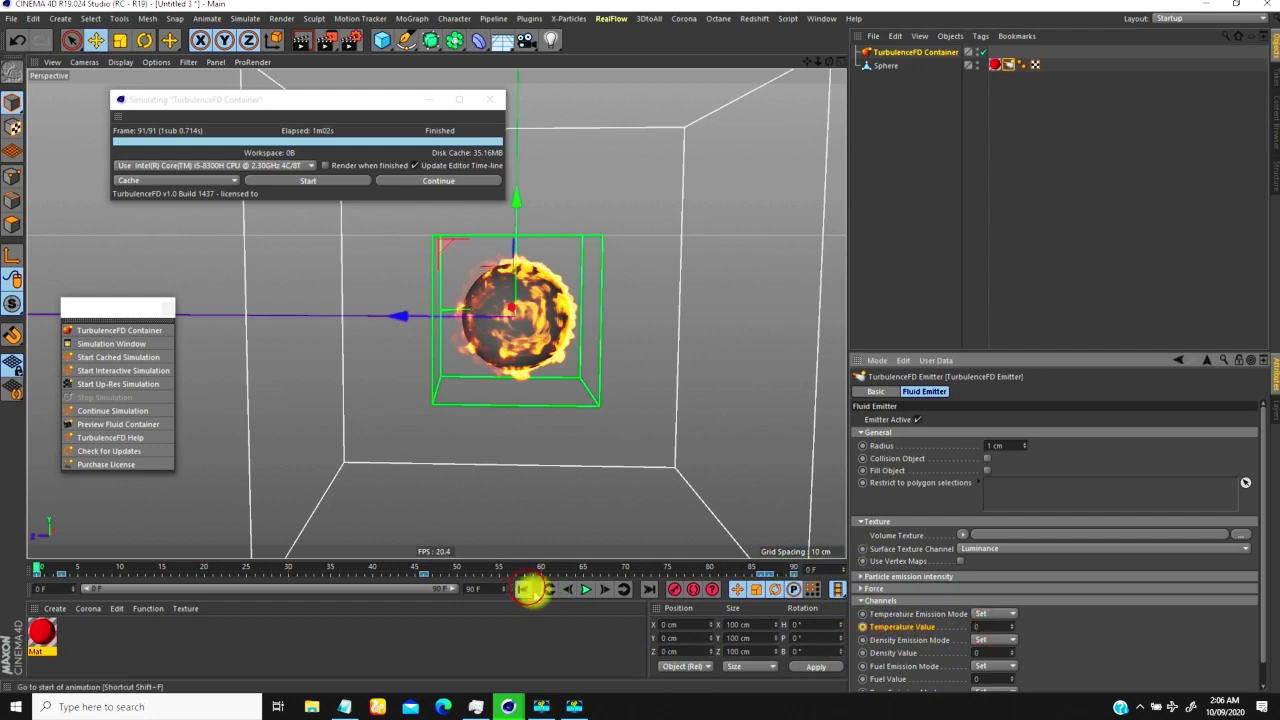
Add a third simulation cache to the TurbulenceFD Container and run the simulation into it from frame 0
click(529, 590)
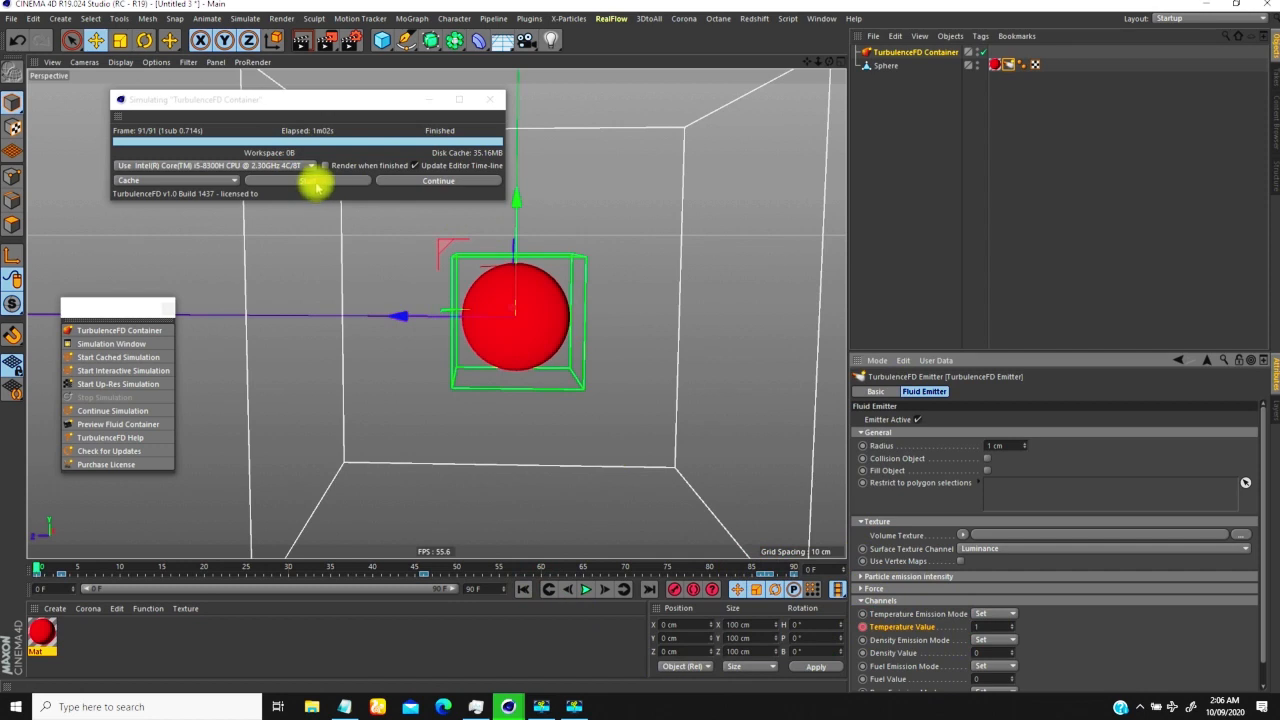
click(312, 181)
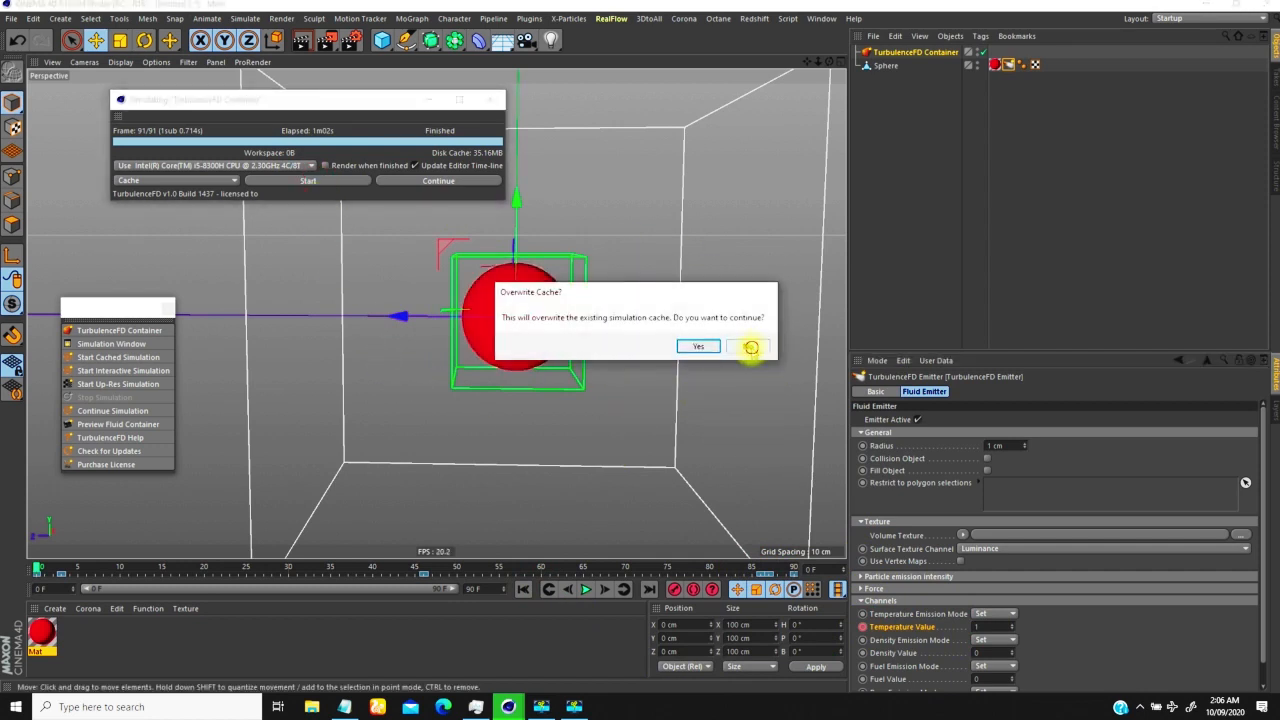
click(749, 347)
click(928, 52)
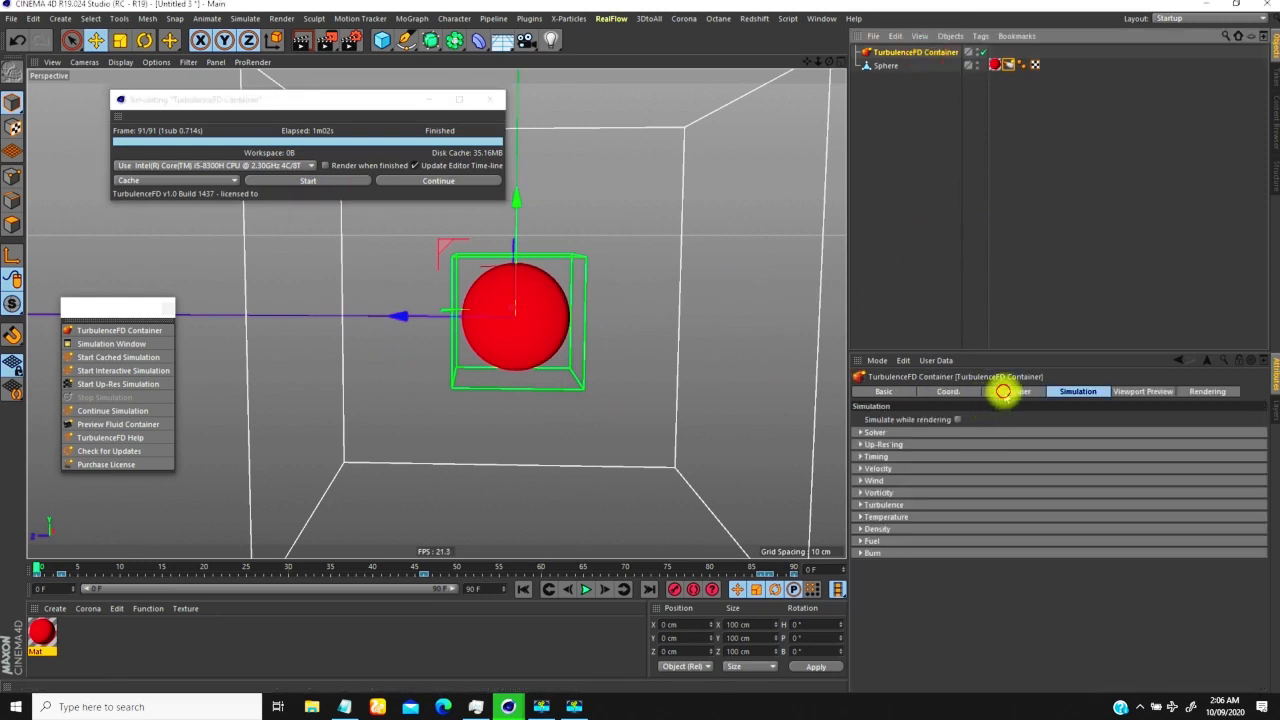
click(1005, 391)
click(975, 607)
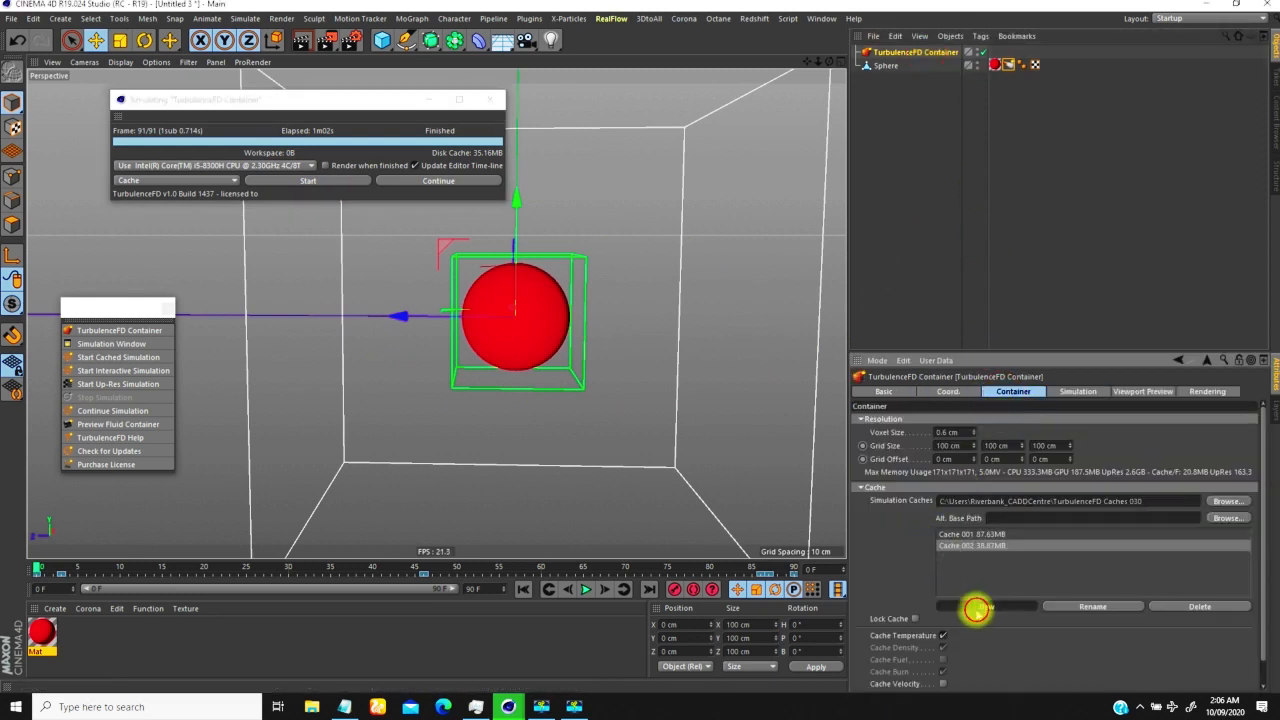
click(344, 180)
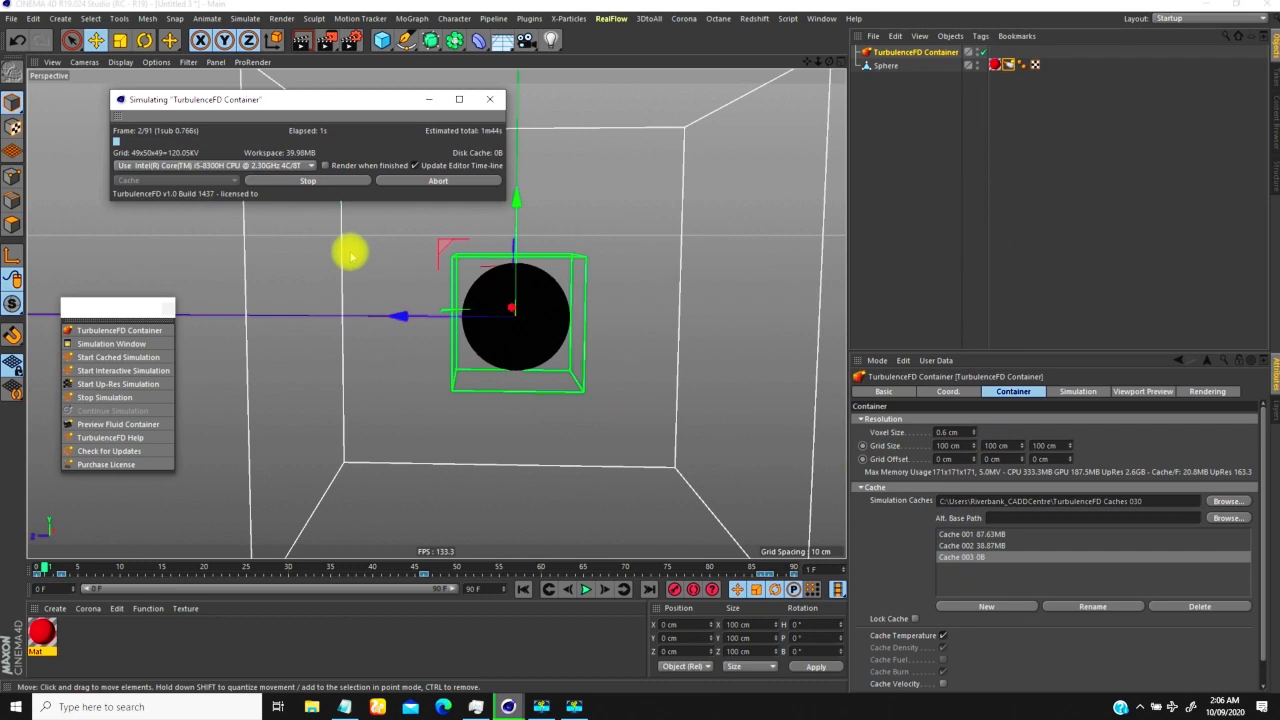
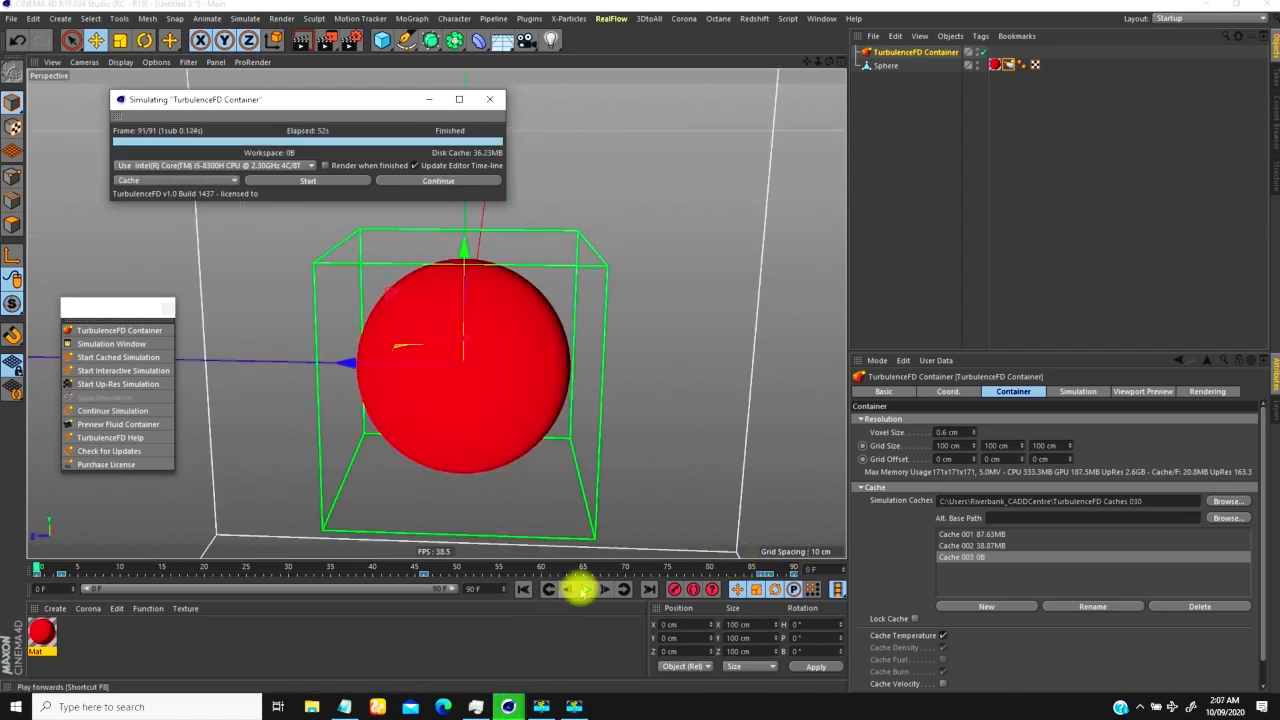
Play back the cached simulation and examine how the fire spreads around the sphere from several distances
click(583, 589)
alt+drag(426, 430, 507, 328)
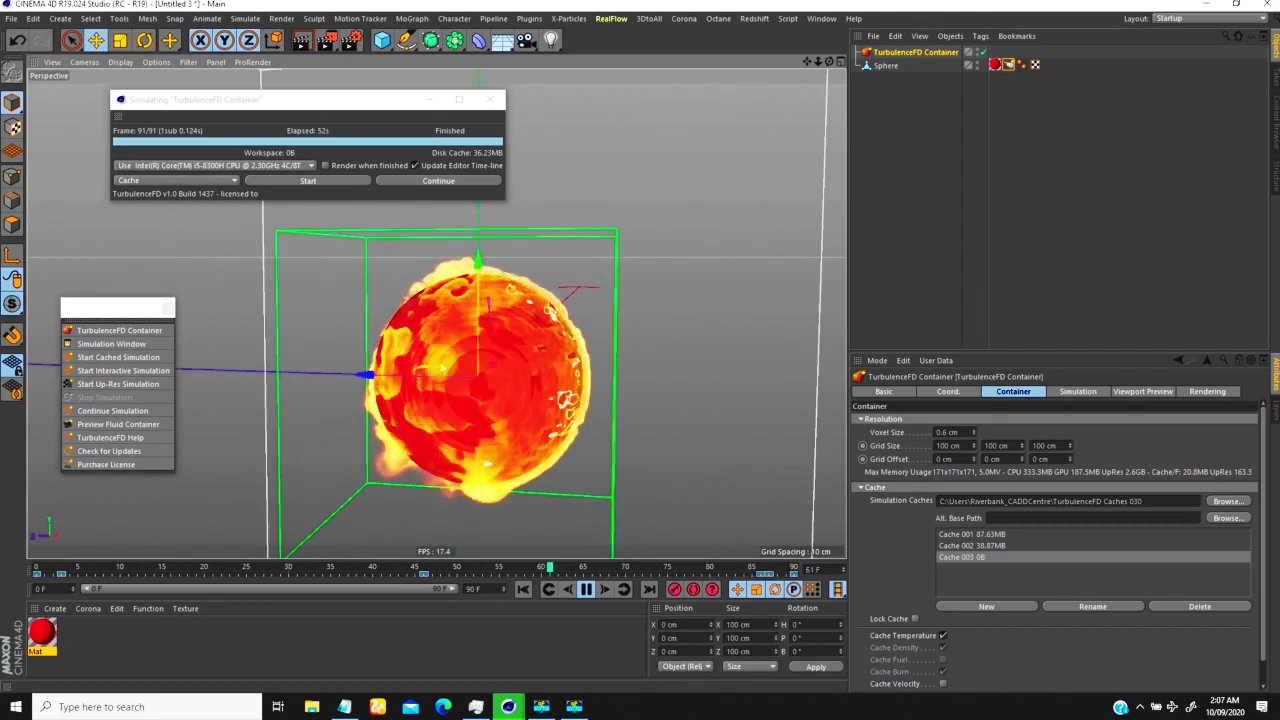
scroll(483, 393, down, 3)
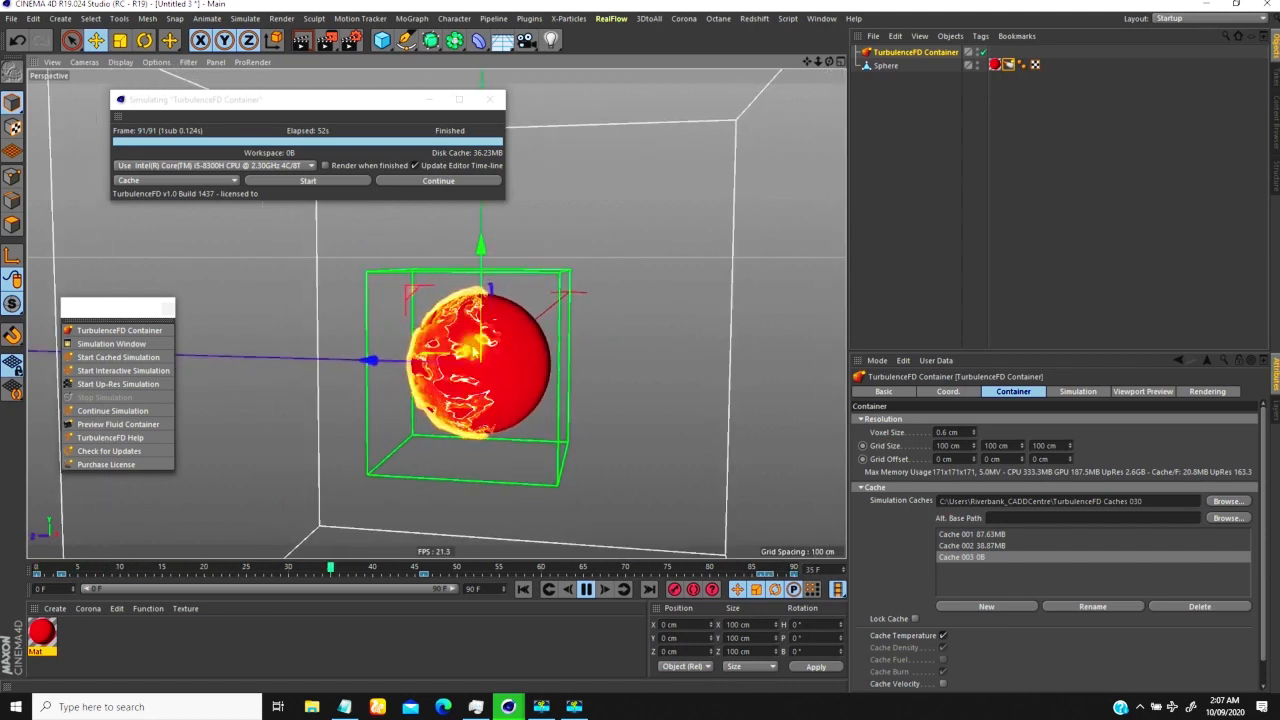
scroll(483, 393, up, 1)
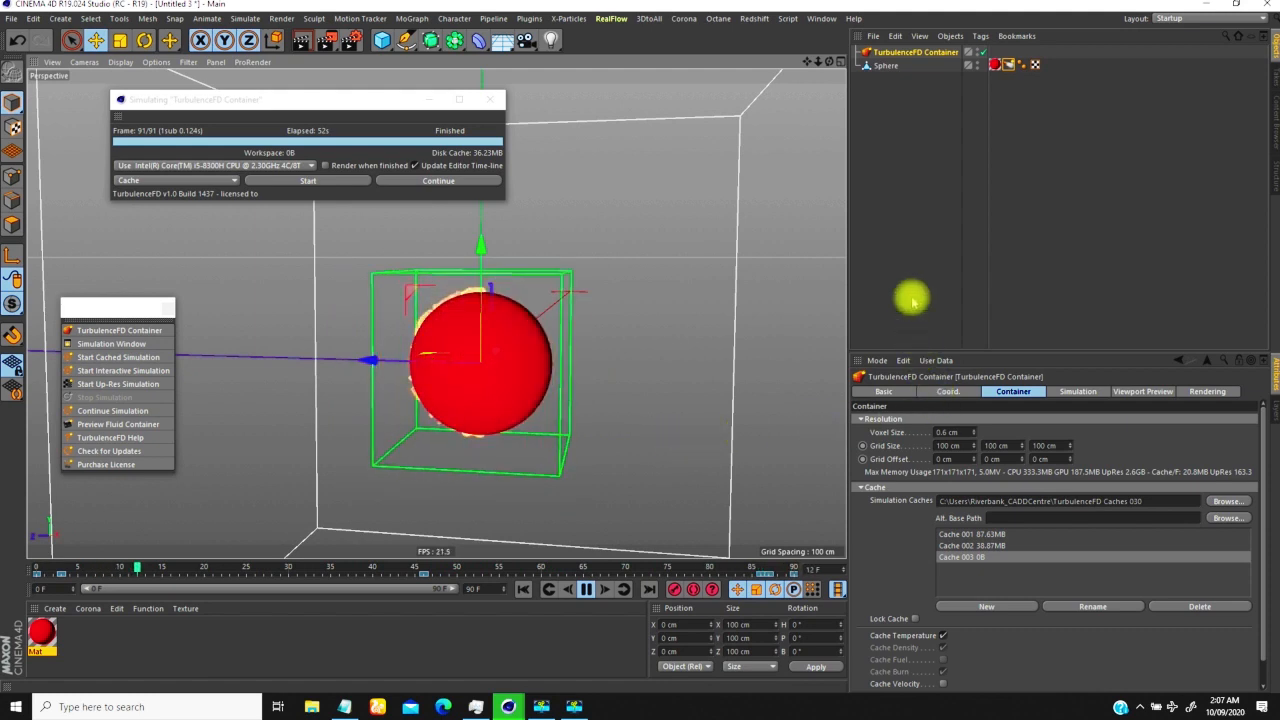
click(586, 589)
click(523, 589)
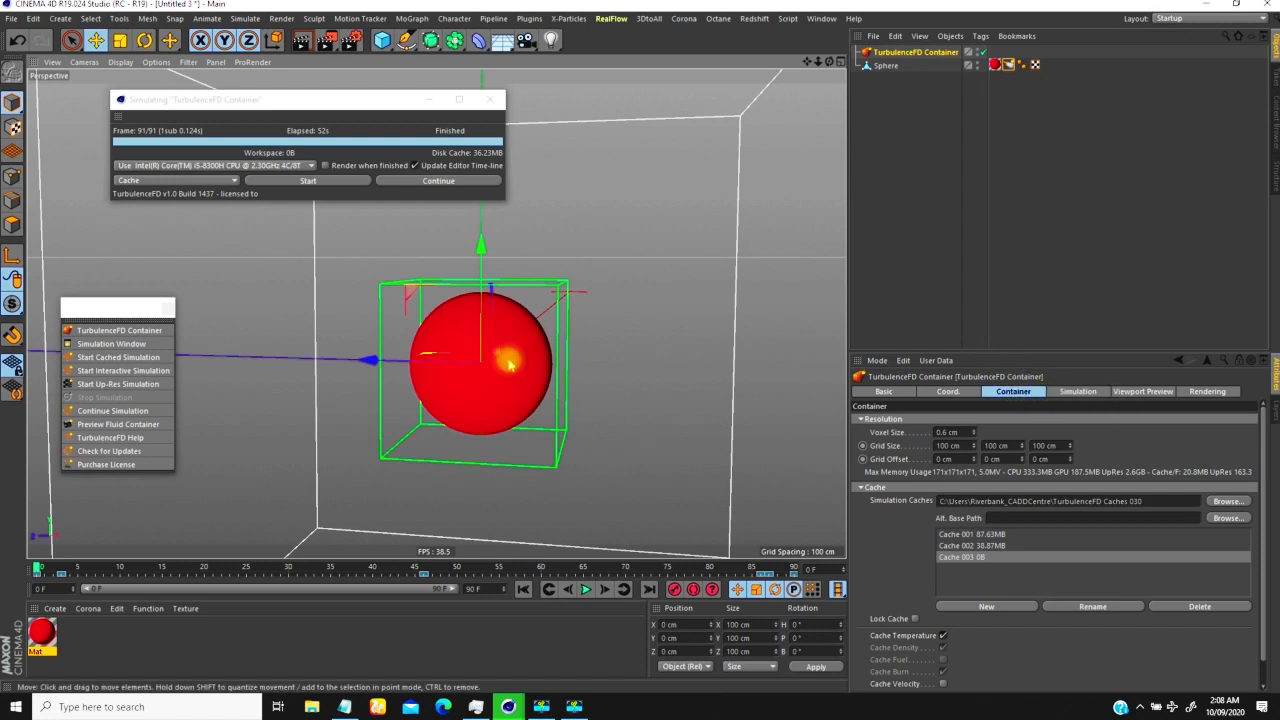
click(588, 590)
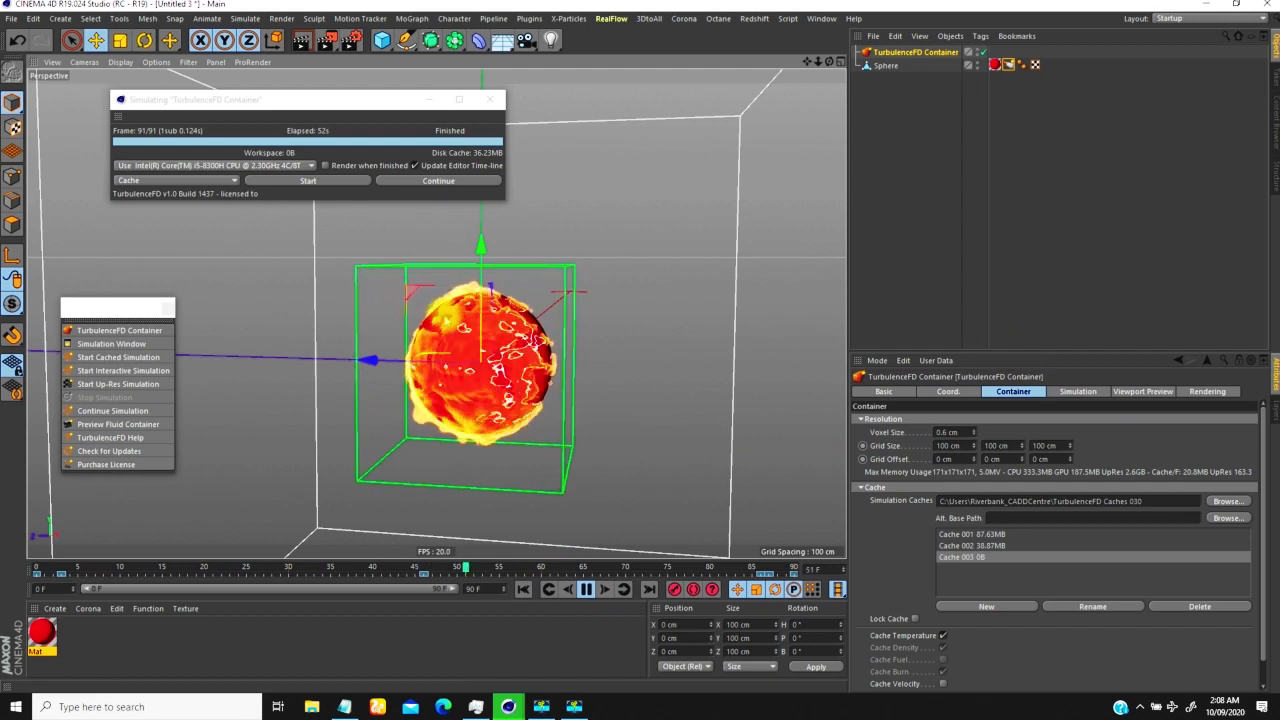
click(585, 590)
click(523, 590)
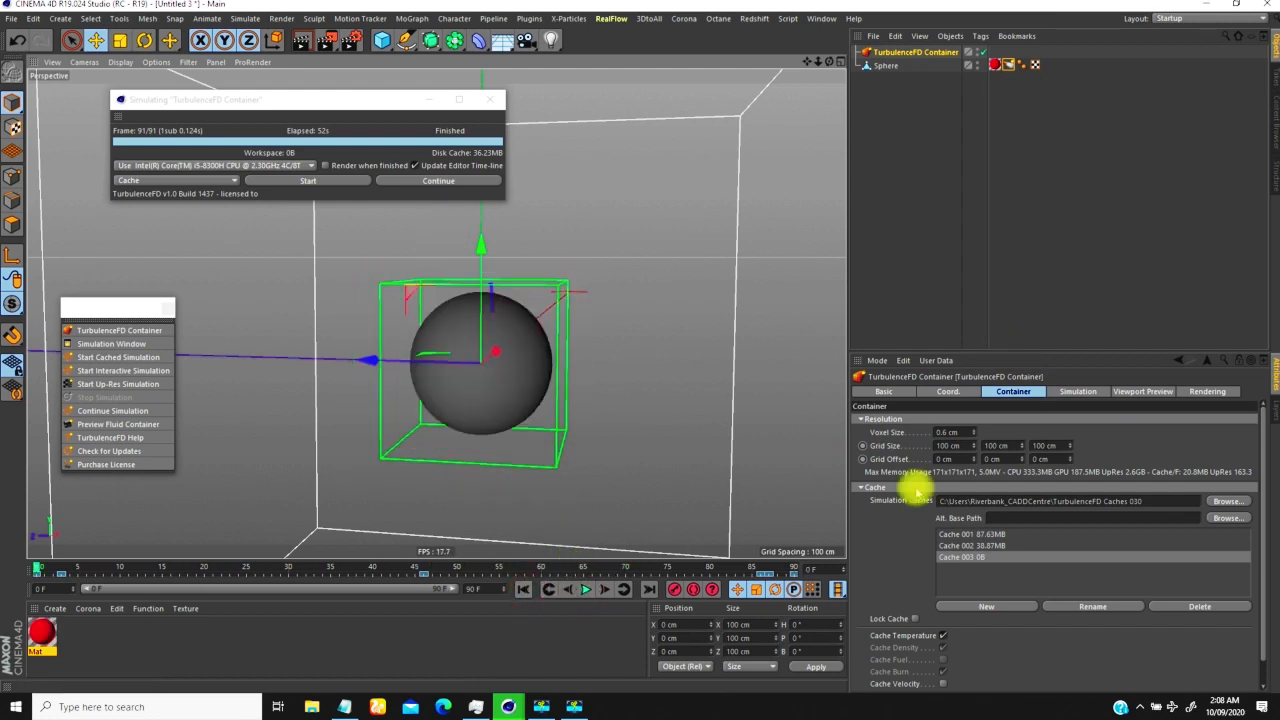
Add a fourth simulation cache to the TurbulenceFD Container
click(1070, 391)
click(1013, 391)
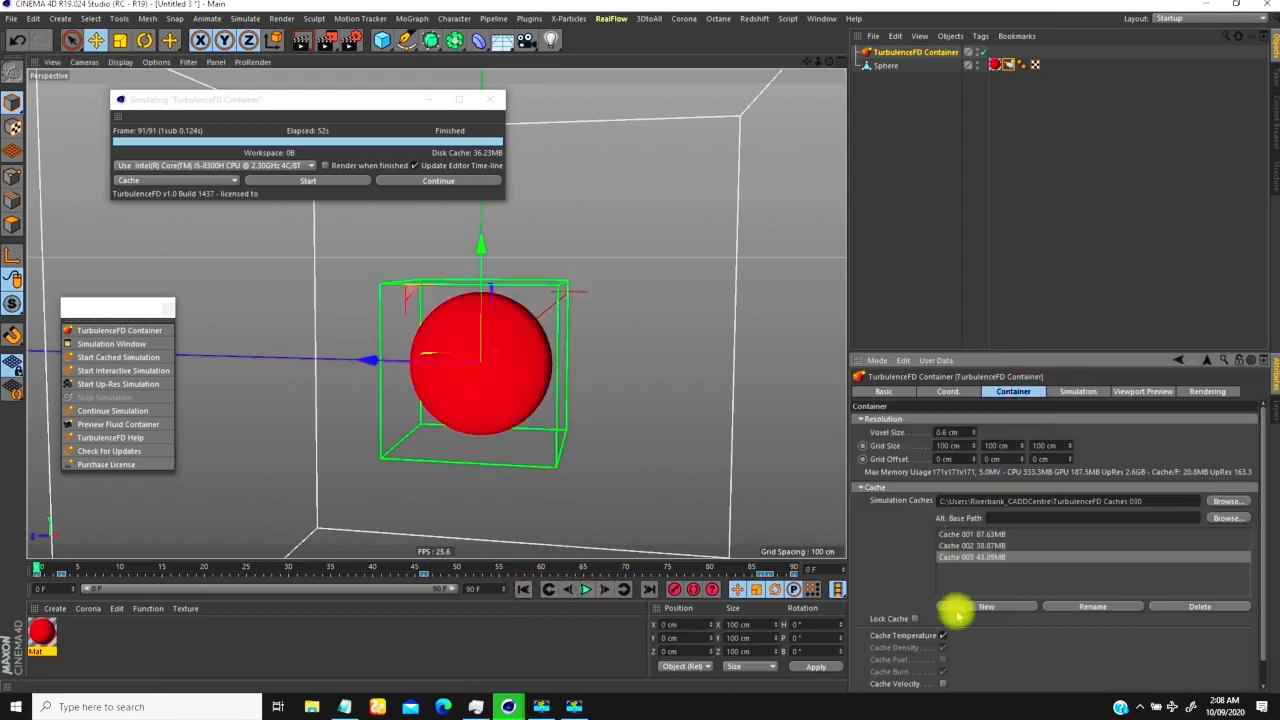
click(963, 606)
Set the container's Temperature cooling to 8 % and its buoyancy direction to 0, 1, 0
click(1078, 392)
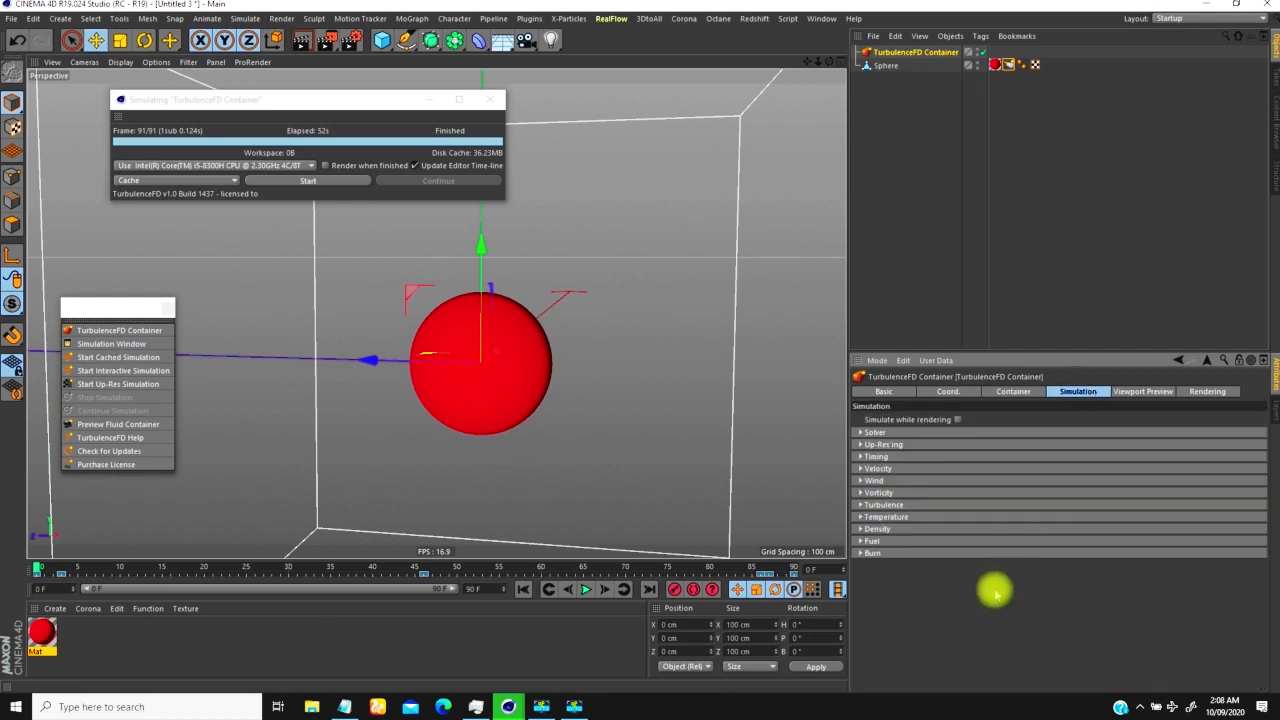
click(866, 517)
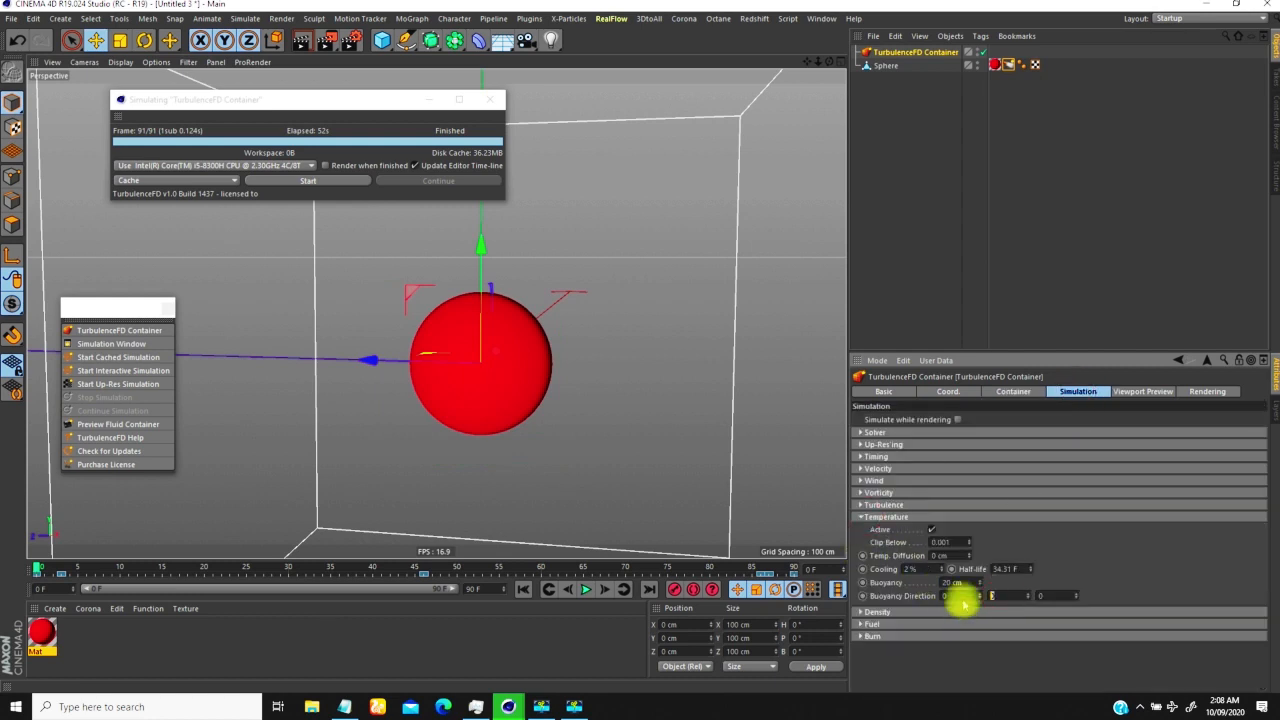
double_click(918, 569)
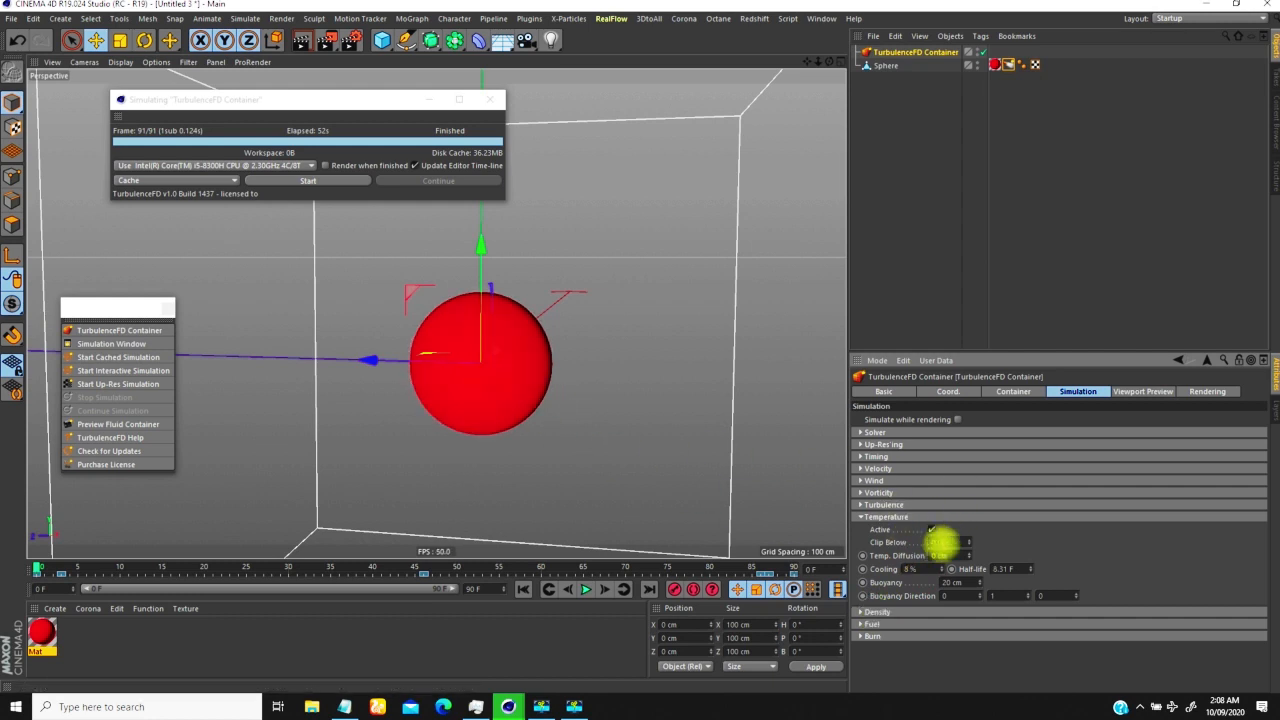
click(861, 517)
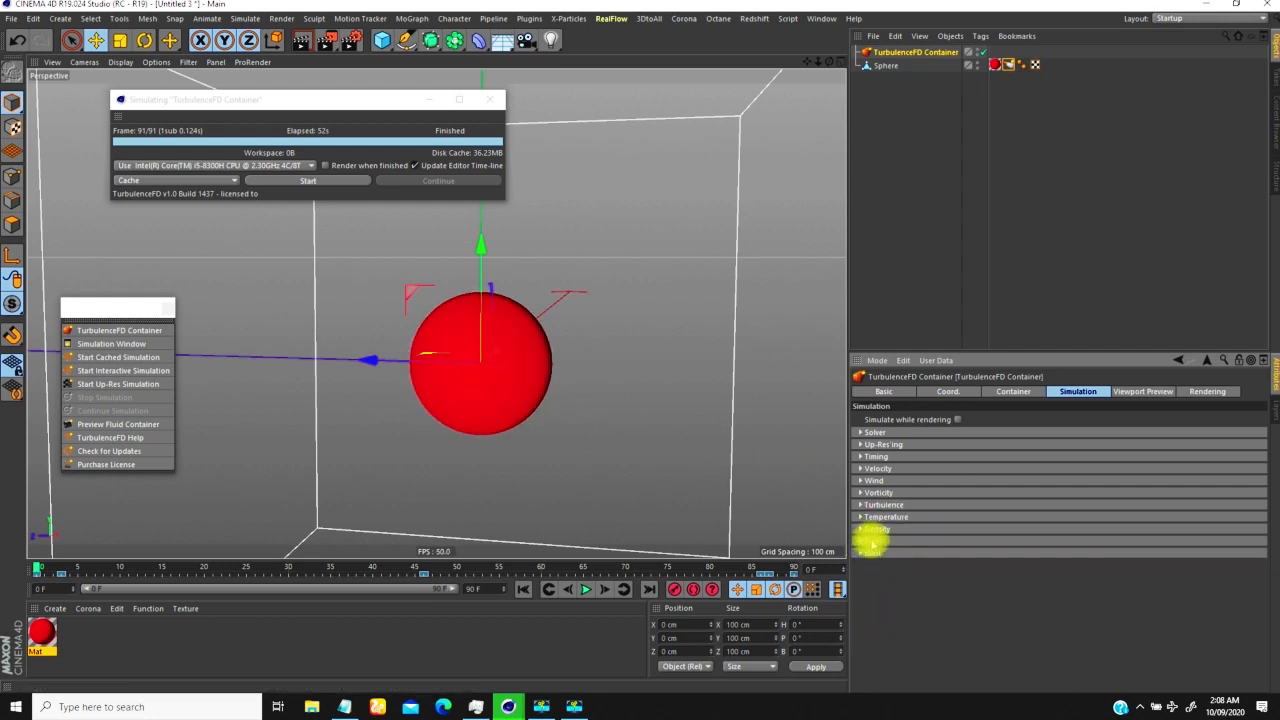
Run the simulation into the fourth cache and play it back to inspect the flames rising from the sphere
click(314, 183)
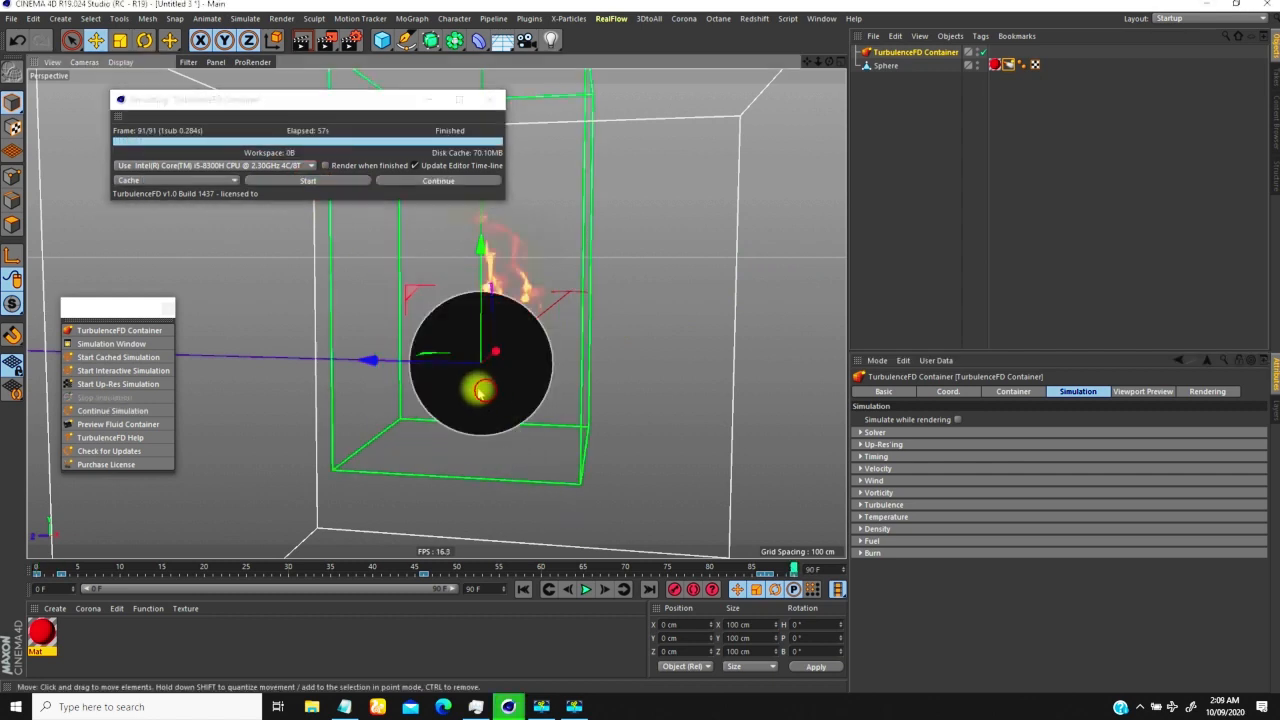
click(523, 589)
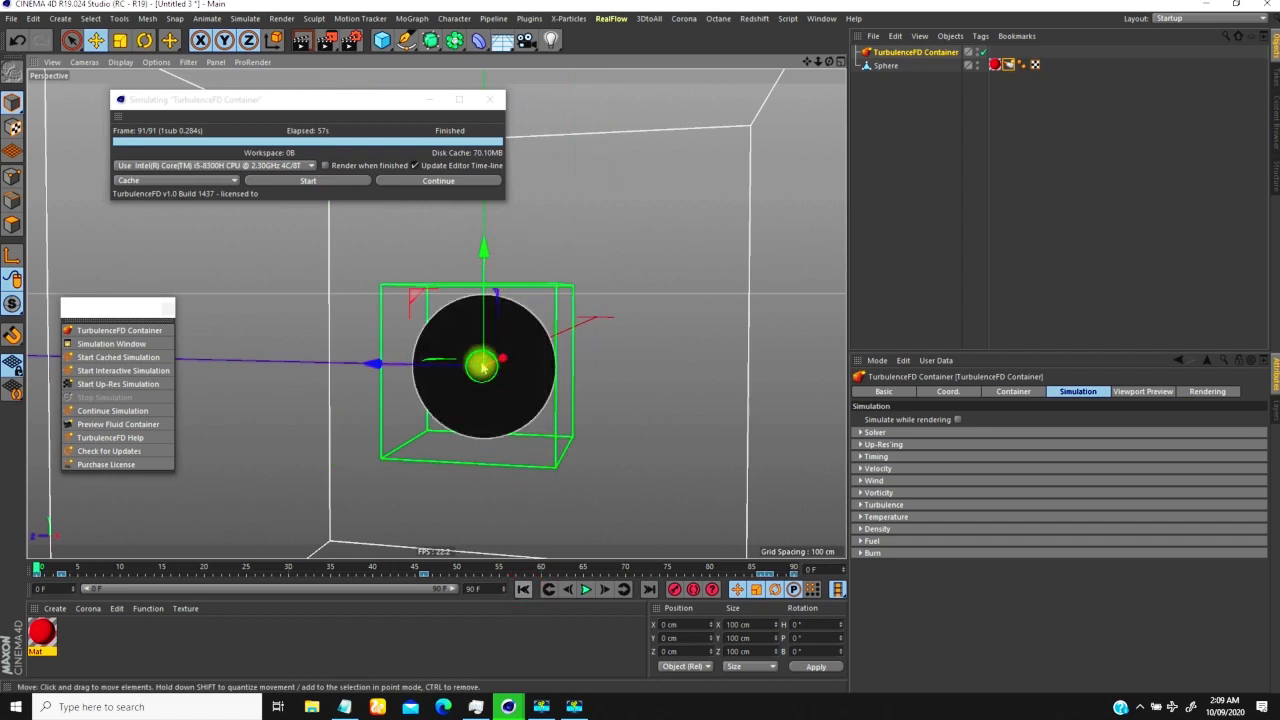
drag(370, 100, 288, 82)
click(586, 589)
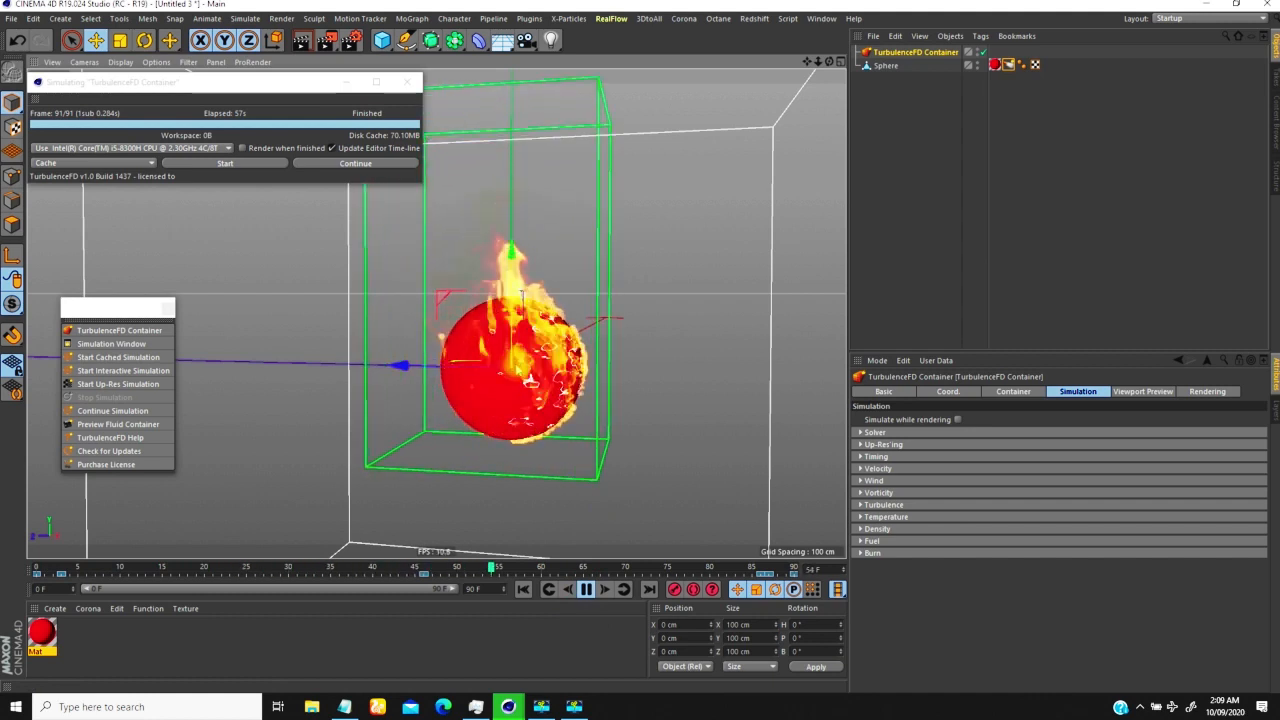
click(872, 517)
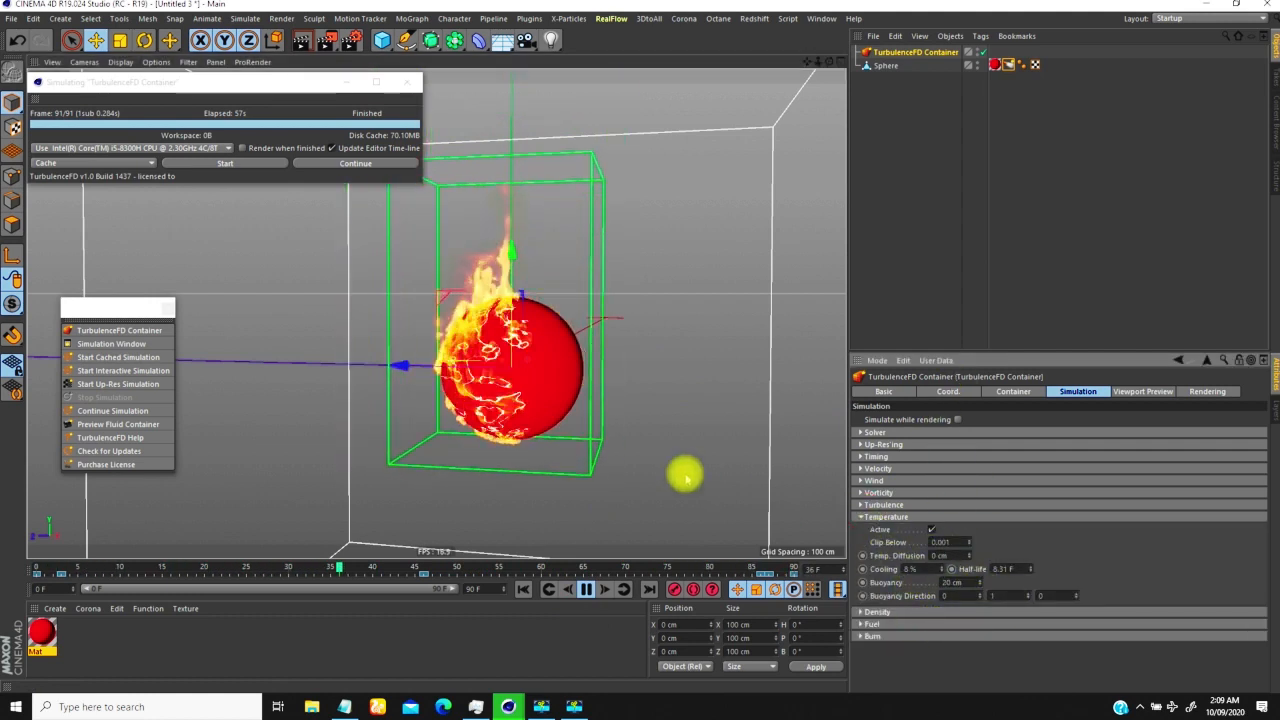
mouse_move(520, 370)
alt+mouse_down()
mouse_move(560, 364)
mouse_move(534, 353)
alt+mouse_up()
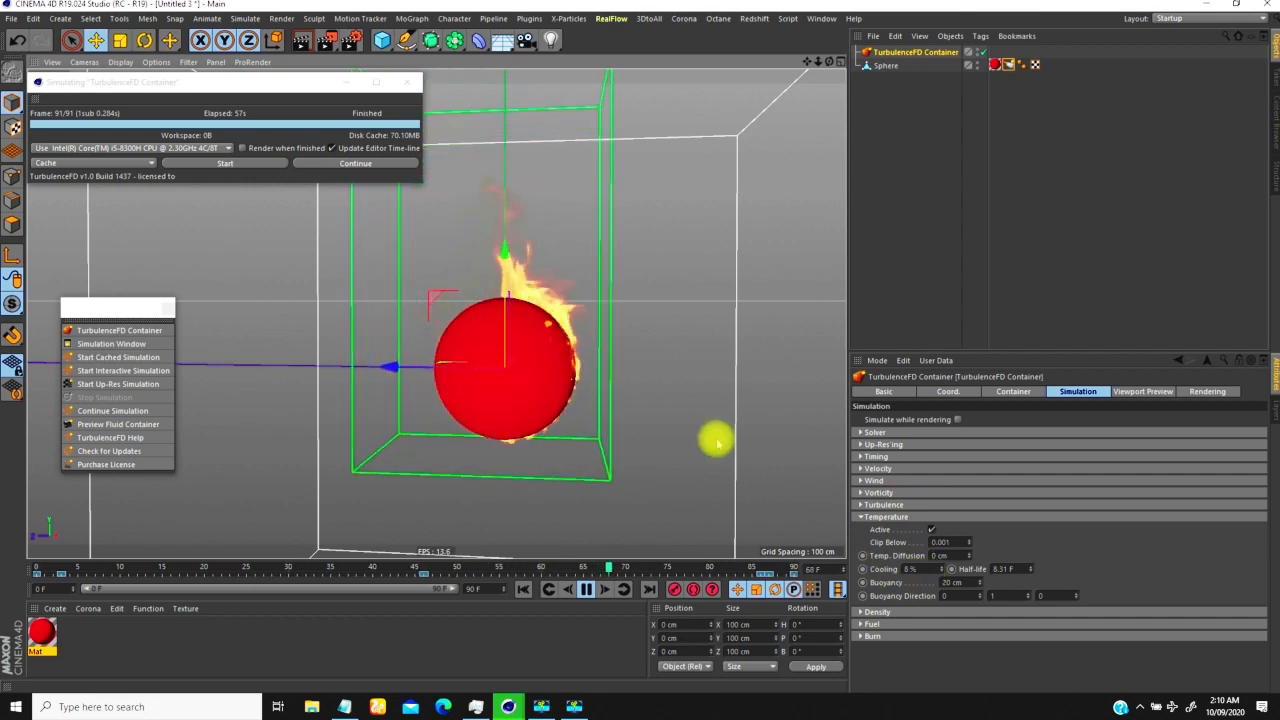
click(910, 568)
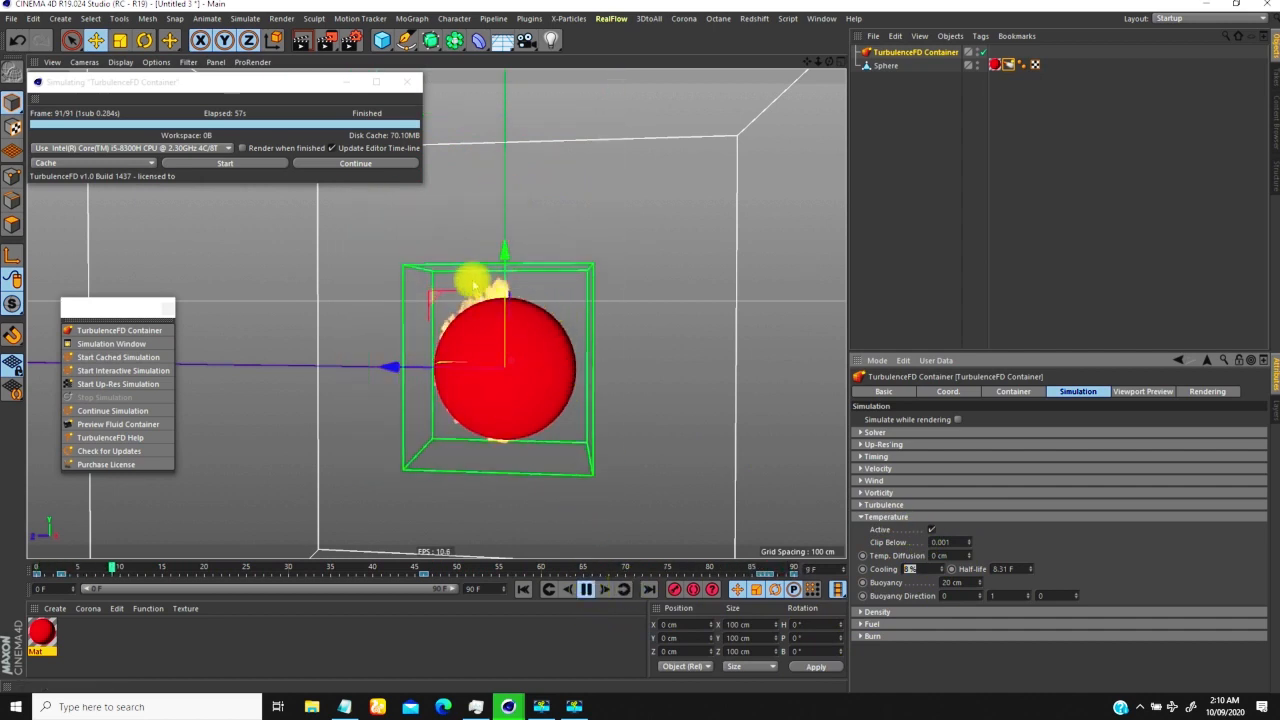
alt+right_drag(543, 322, 600, 322)
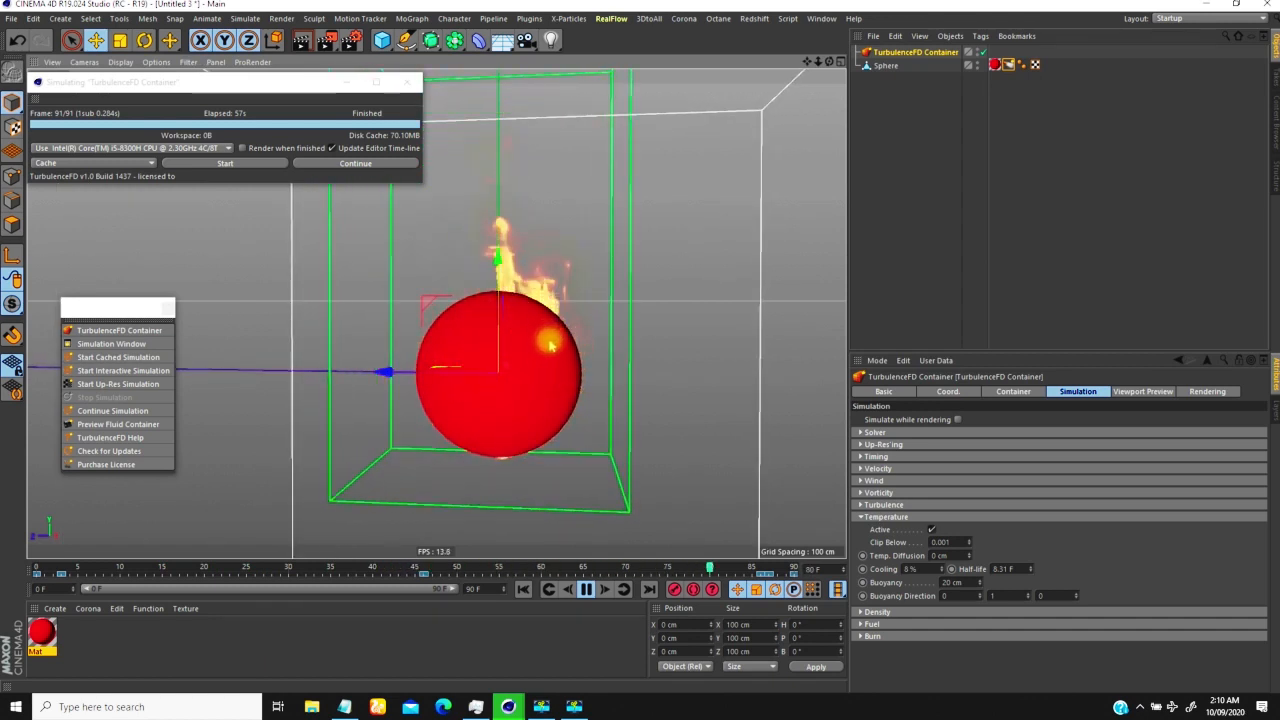
alt+right_drag(548, 348, 512, 250)
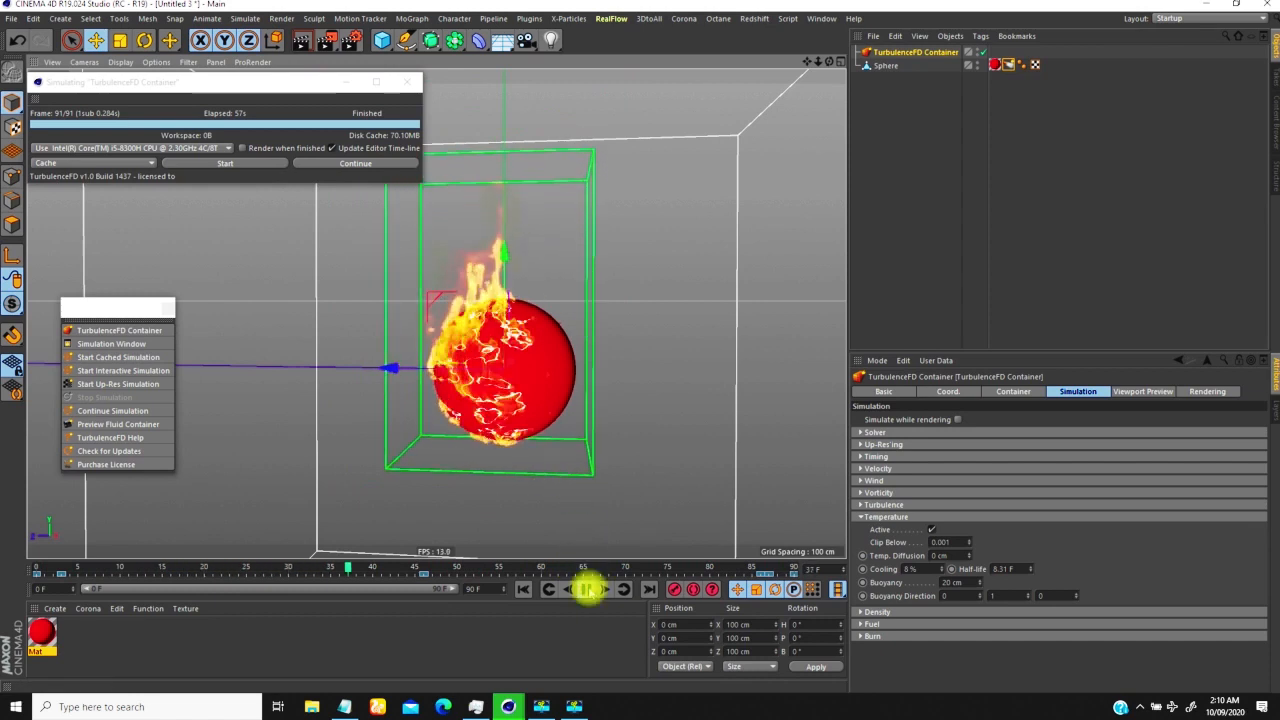
click(586, 589)
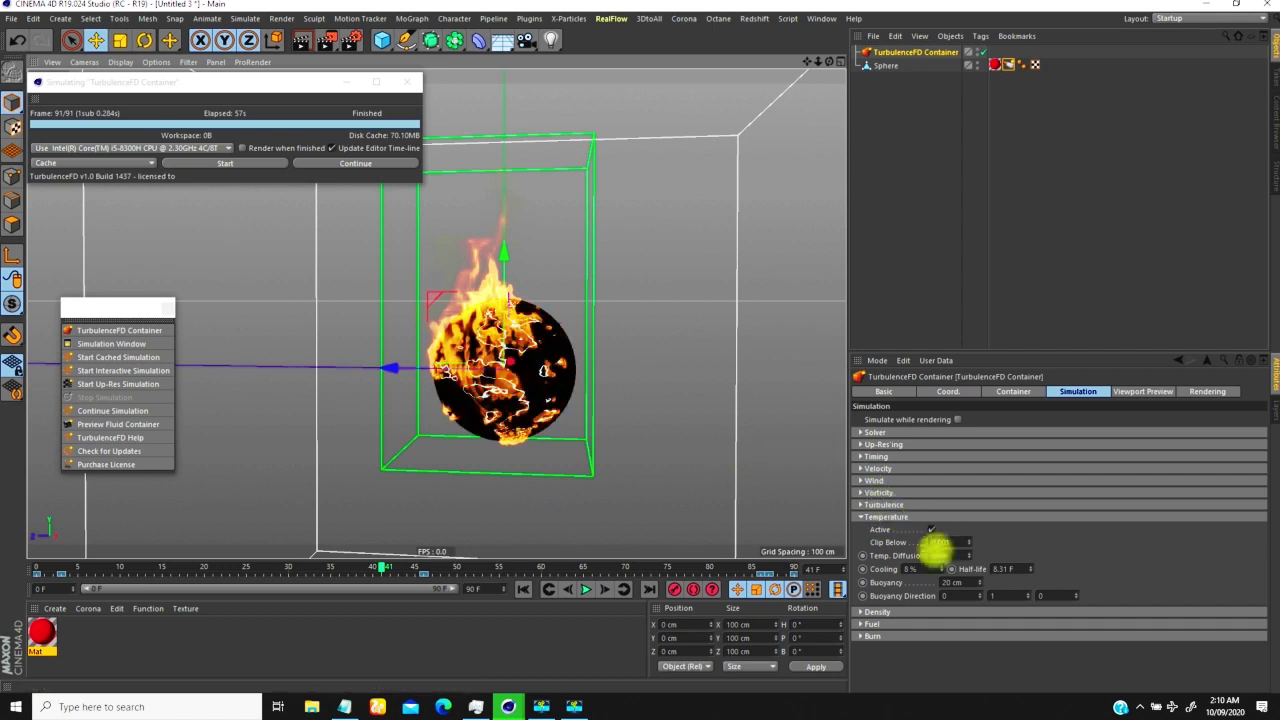
Set the container's Temperature cooling to 10 % and its simulation Time Scale to 250 %
click(910, 568)
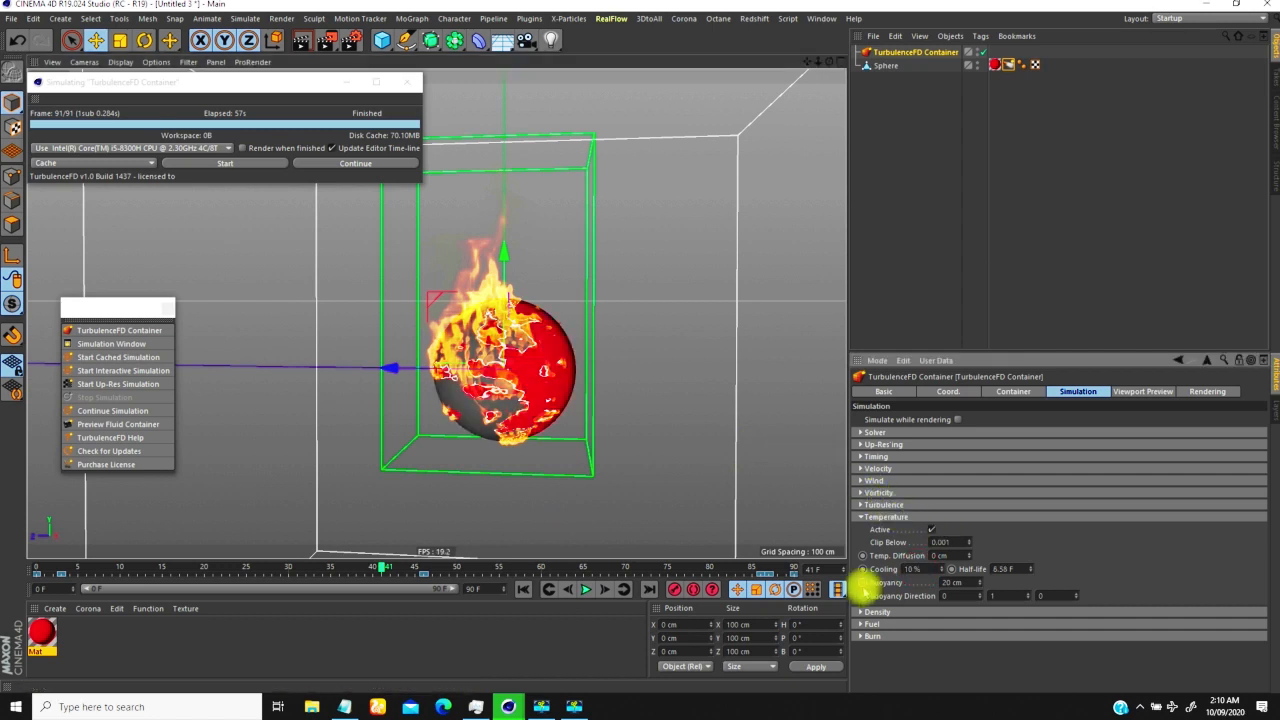
click(860, 516)
click(866, 457)
click(1000, 469)
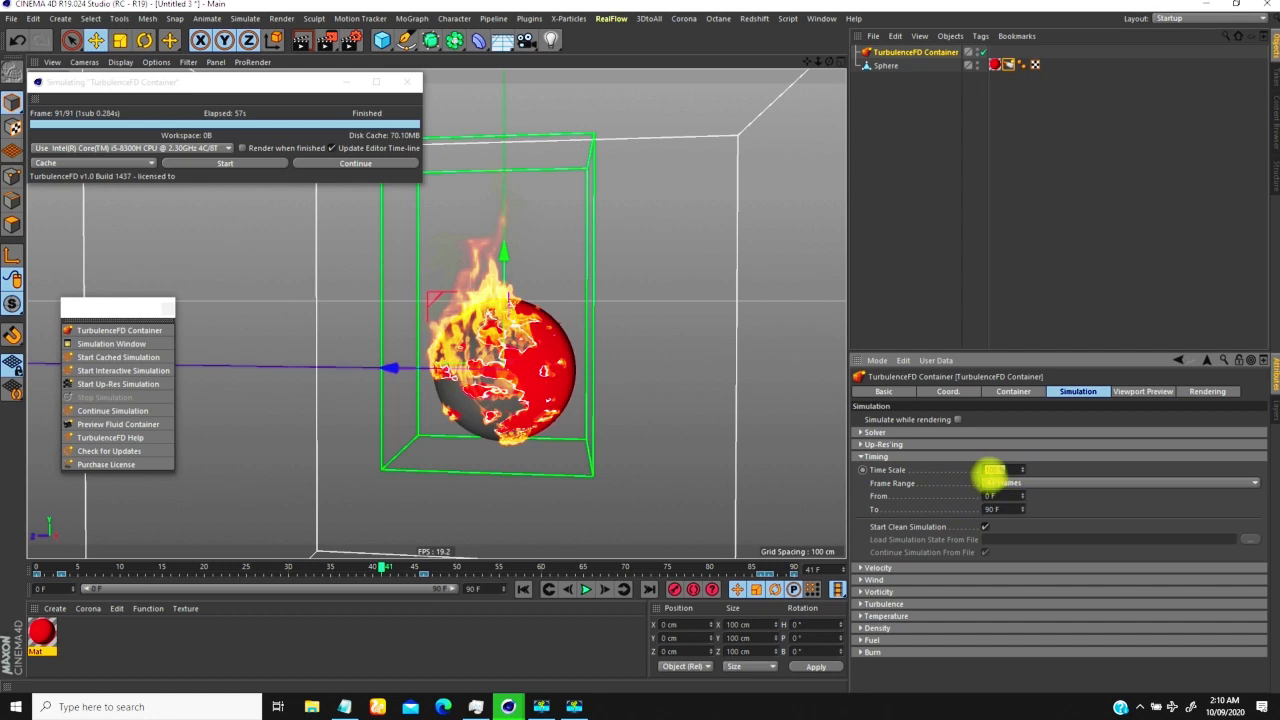
click(586, 589)
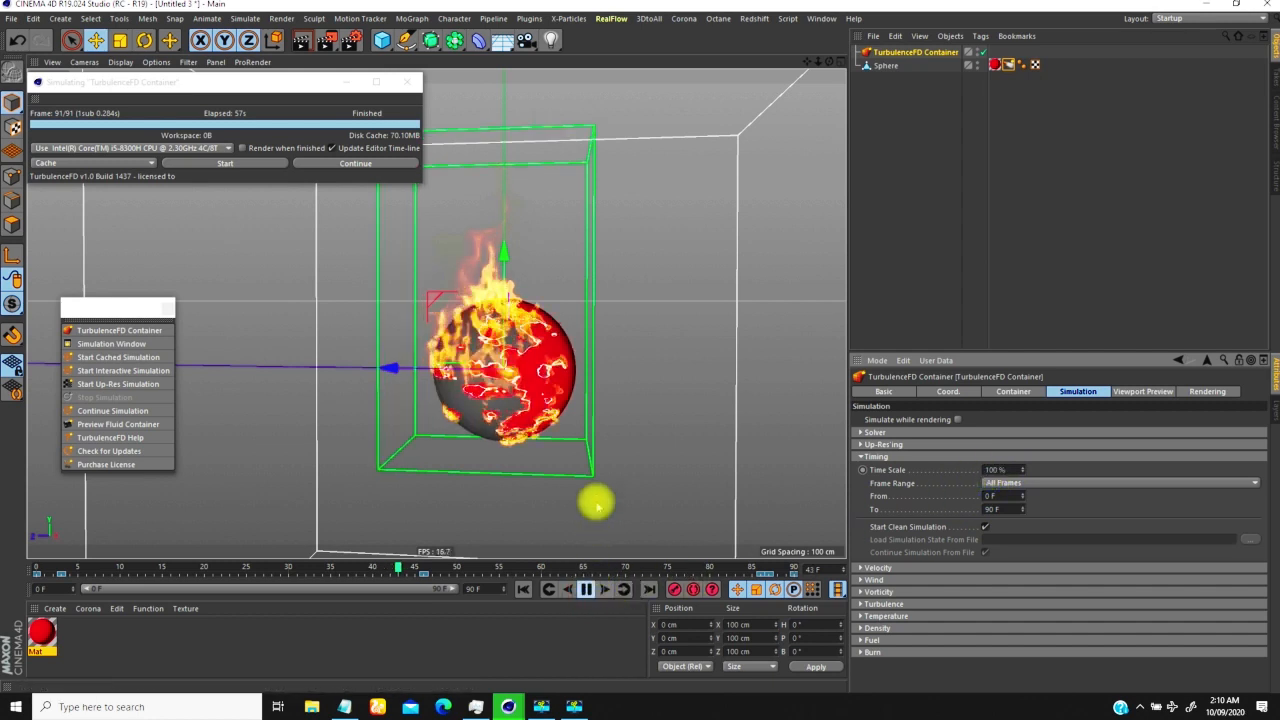
click(586, 589)
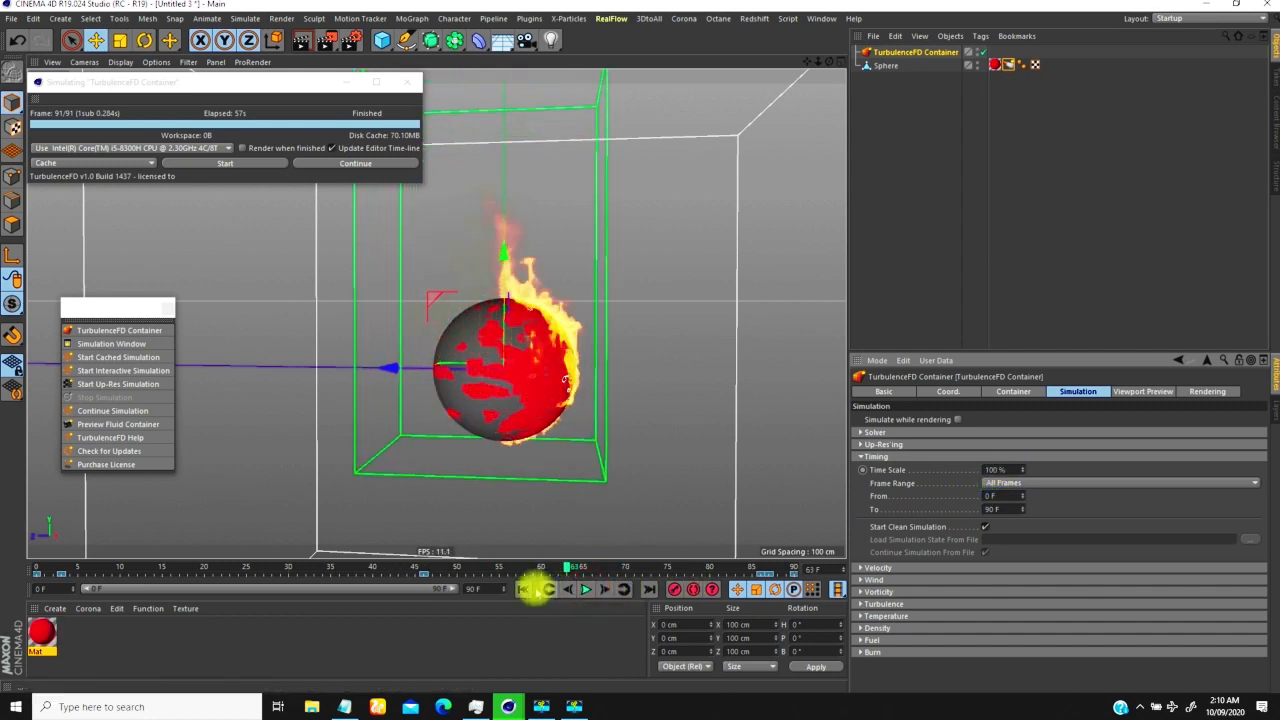
click(524, 589)
click(996, 469)
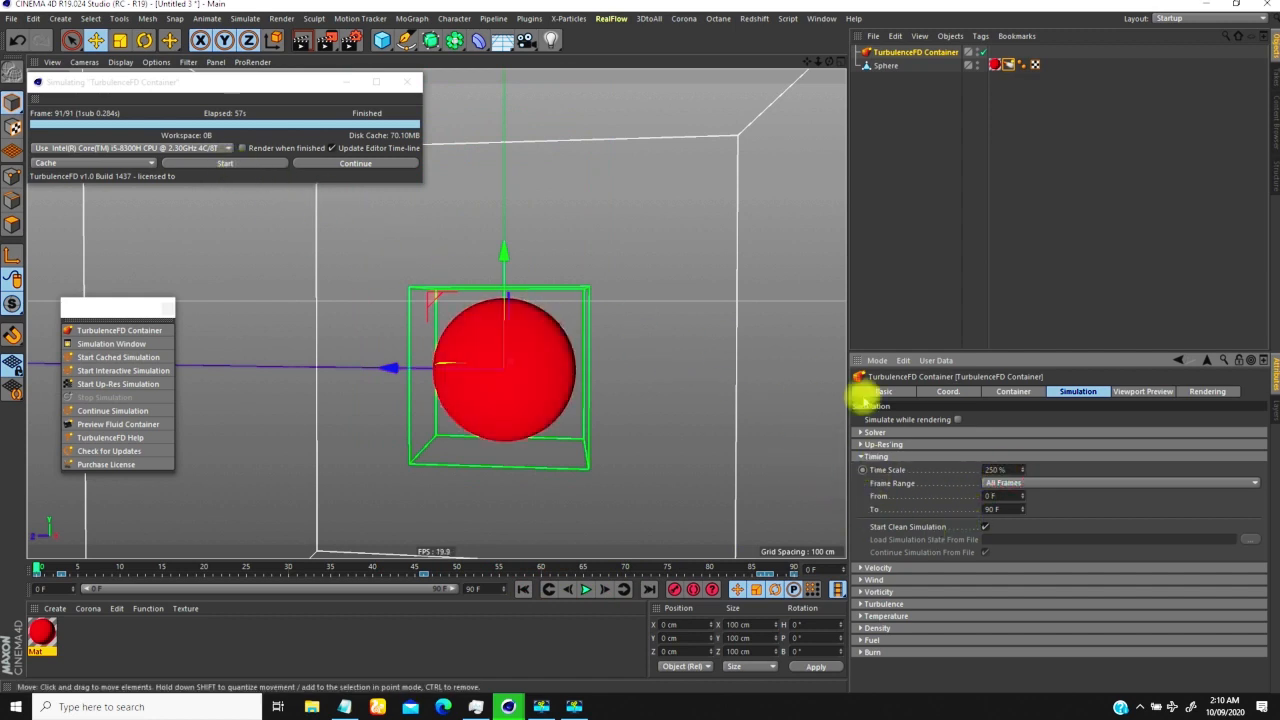
Add a fifth simulation cache to the TurbulenceFD Container and run the simulation into it
click(1008, 390)
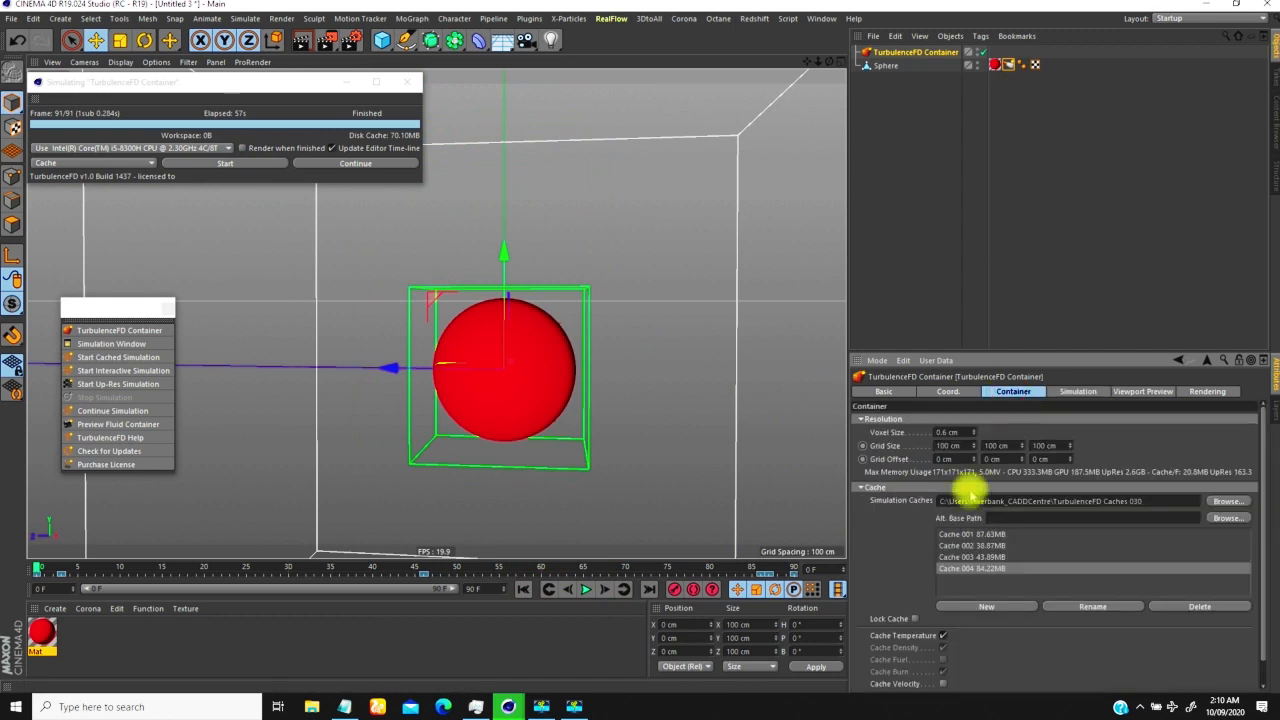
click(972, 605)
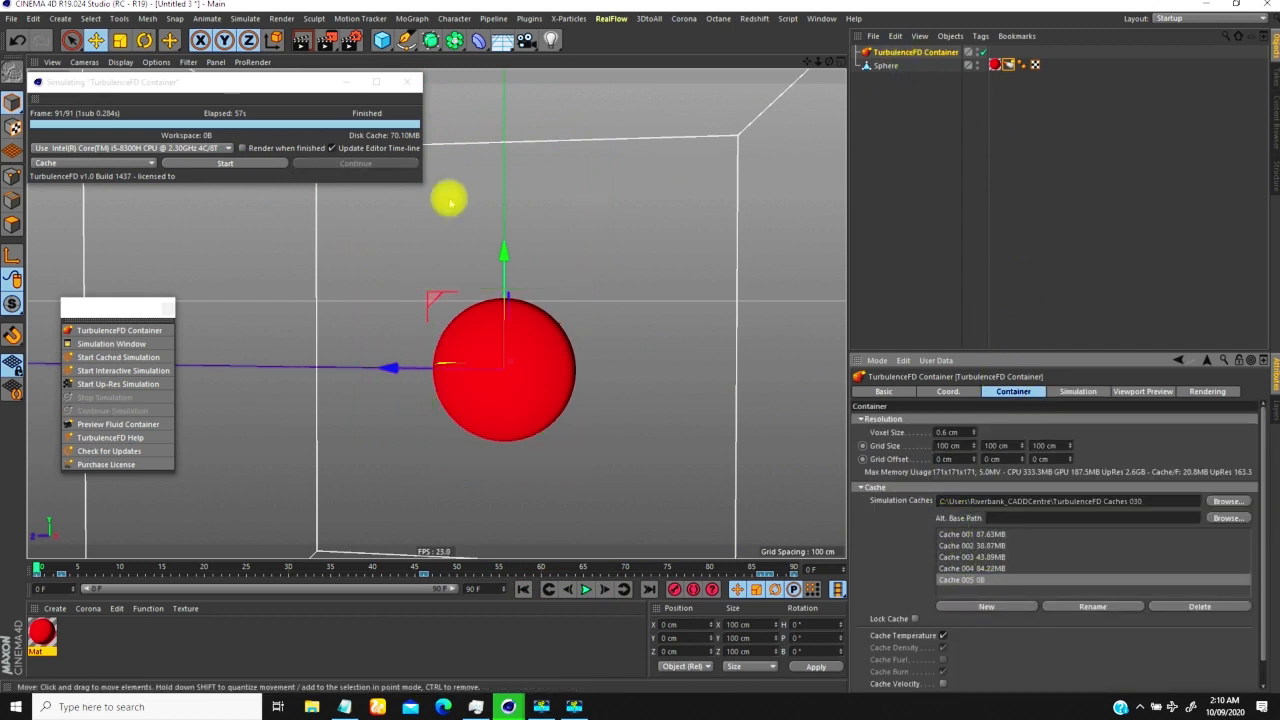
click(257, 163)
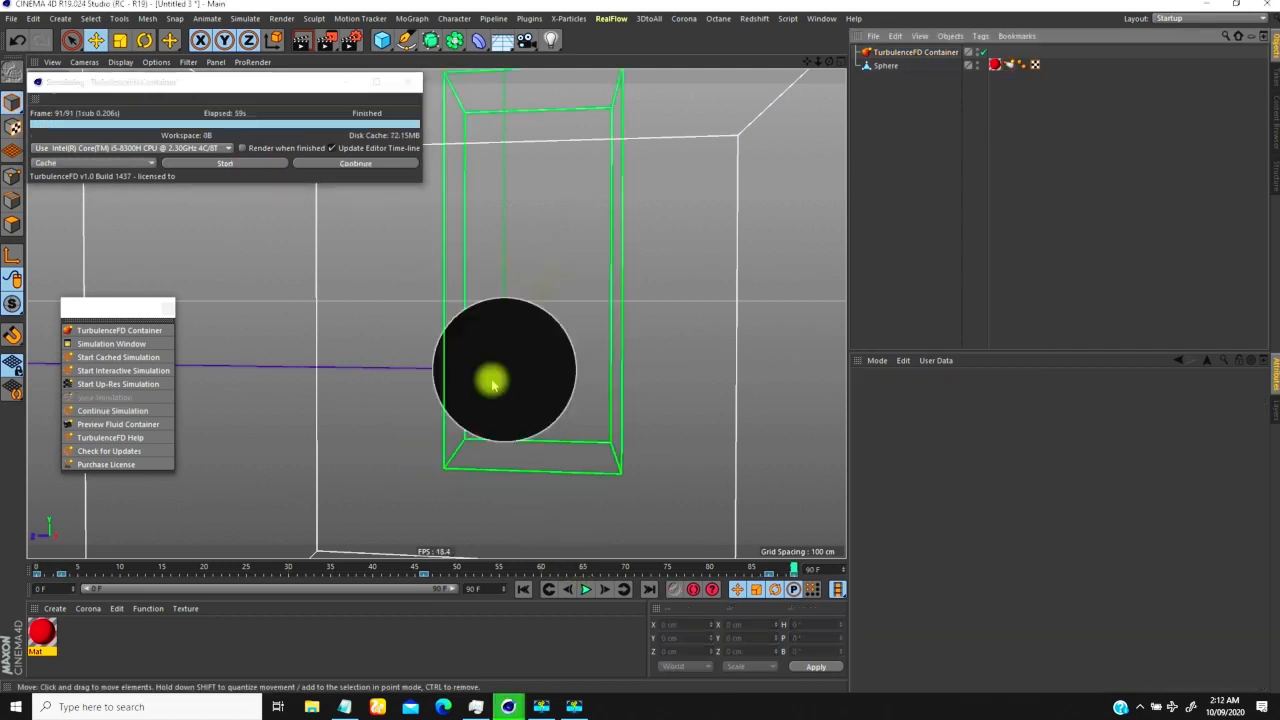
click(575, 707)
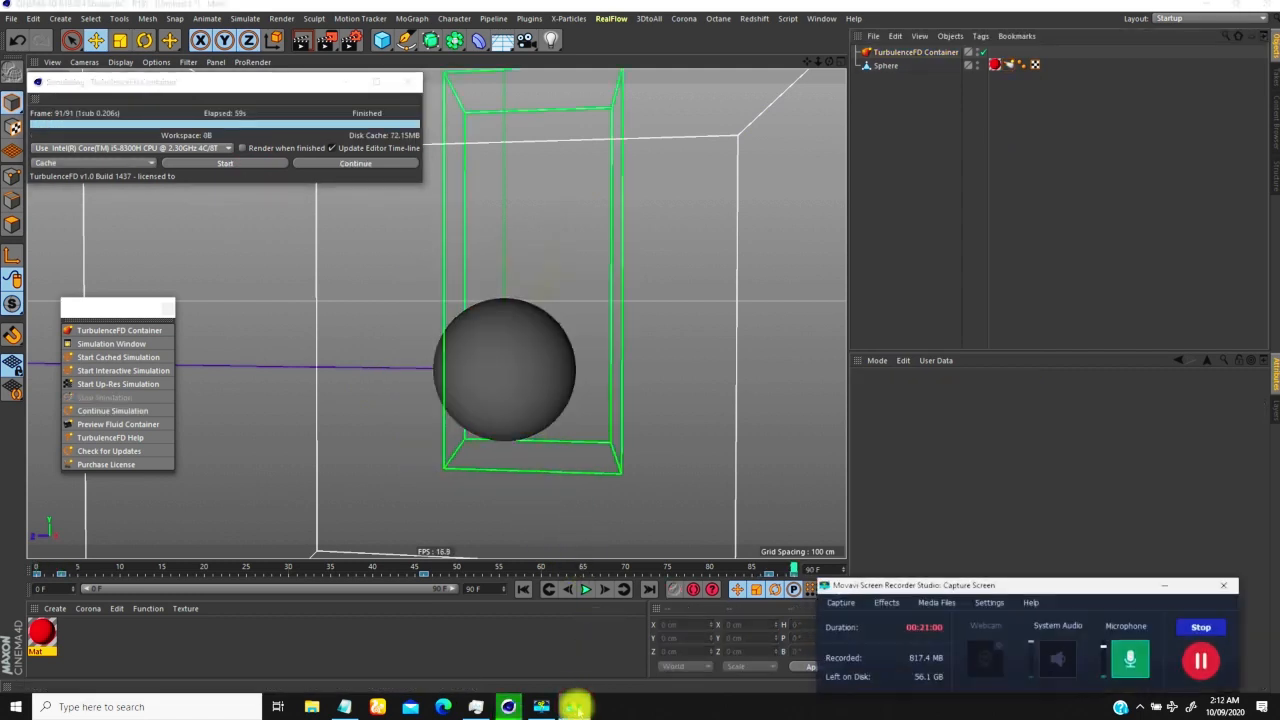
Play the animation from the first frame and compare the fourth simulation cache with the fifth
click(577, 707)
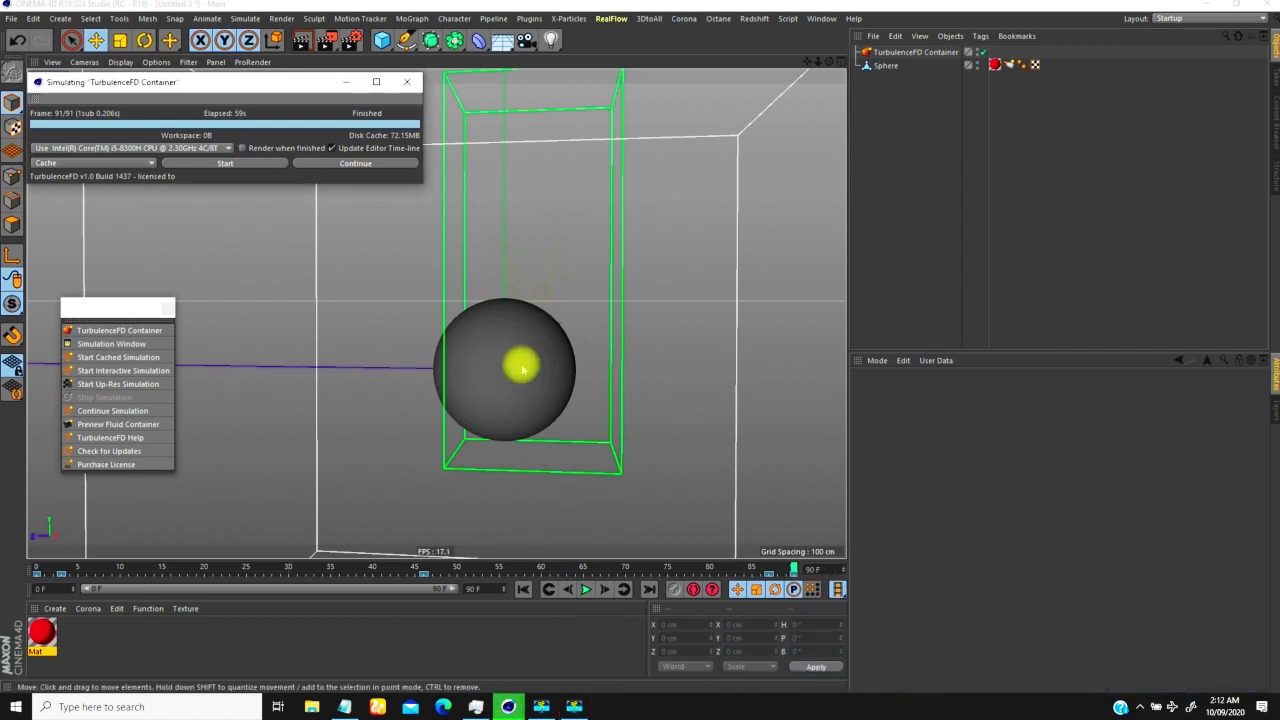
click(521, 589)
click(585, 589)
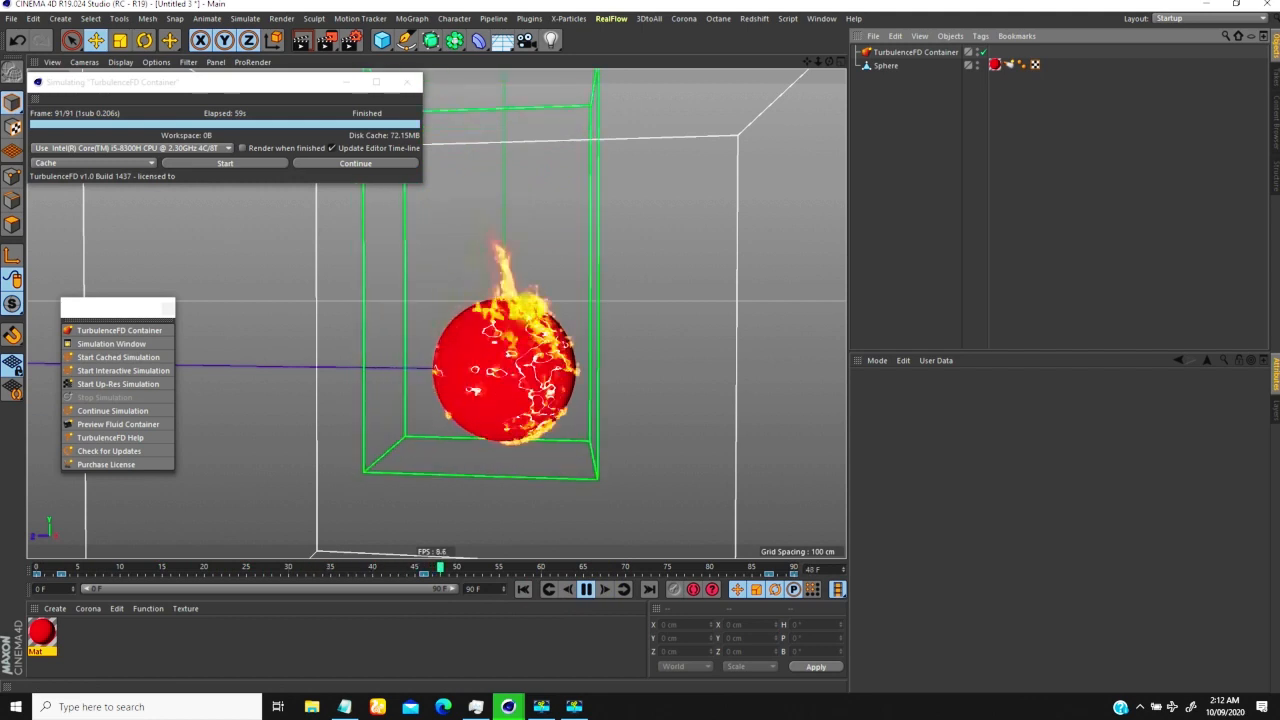
click(900, 51)
click(965, 568)
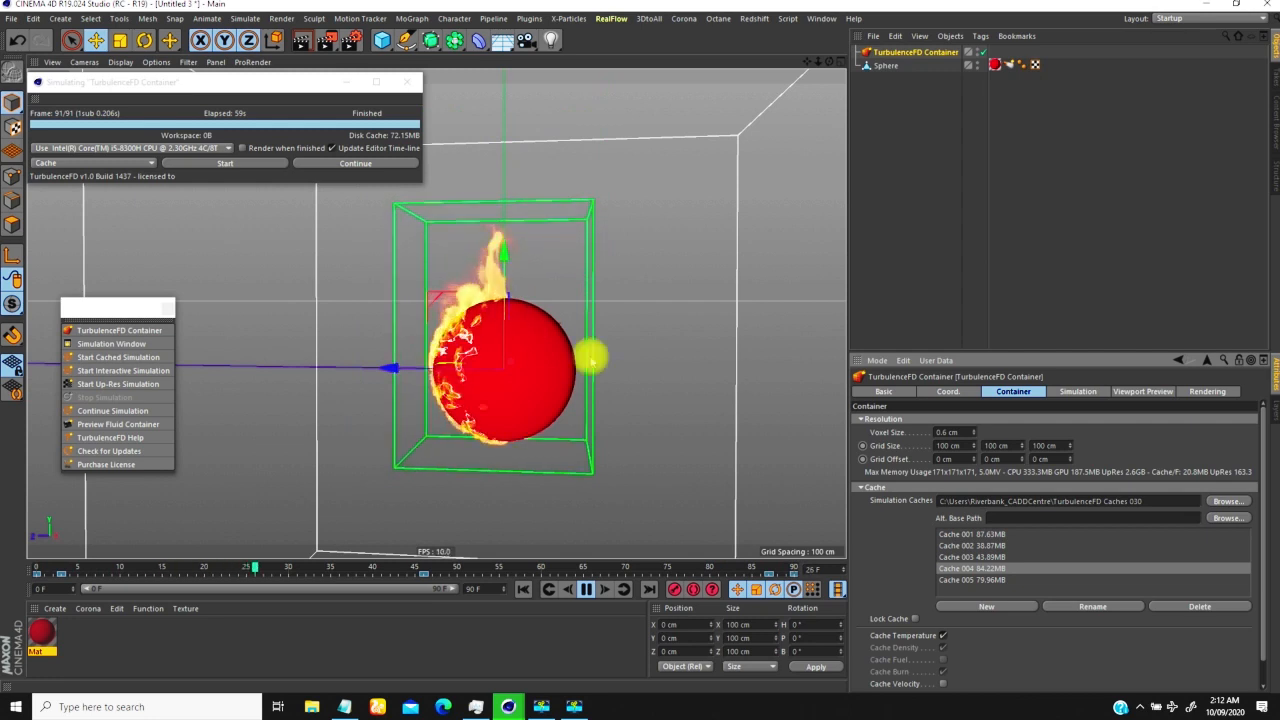
click(945, 579)
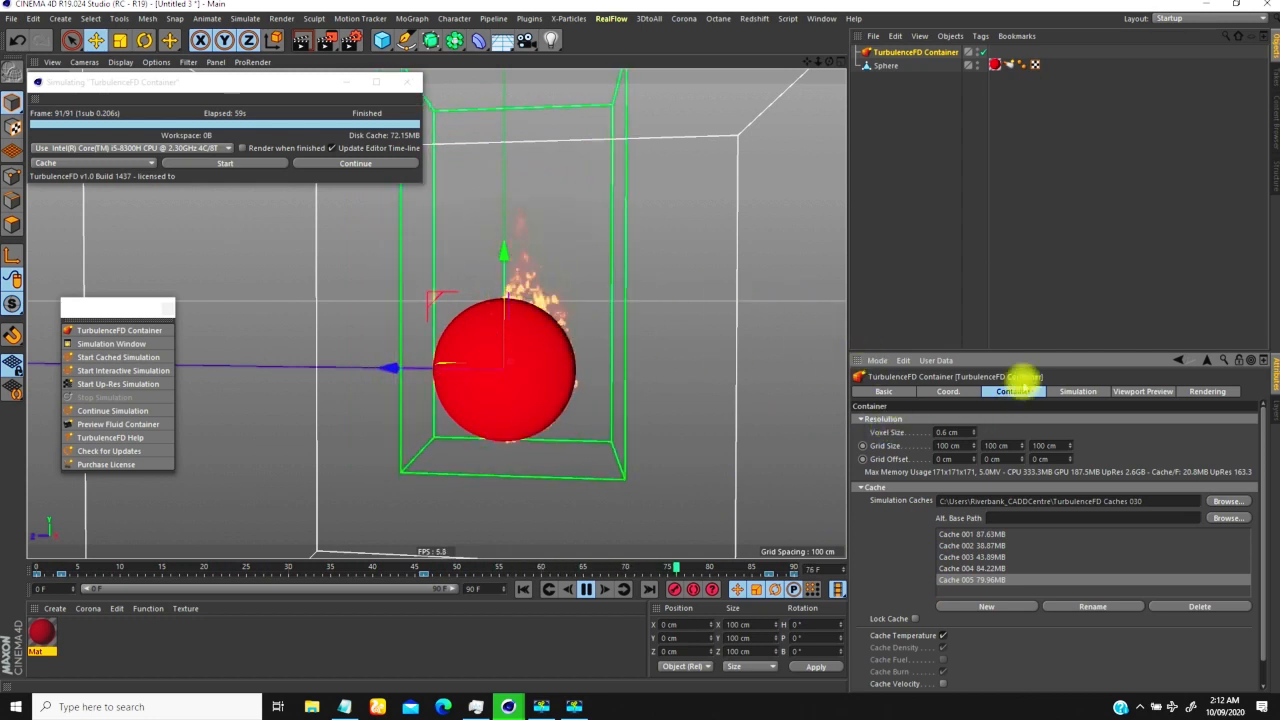
Review the container's Temperature settings, then stop playback and examine the flames around the sphere at frame 42
click(1070, 391)
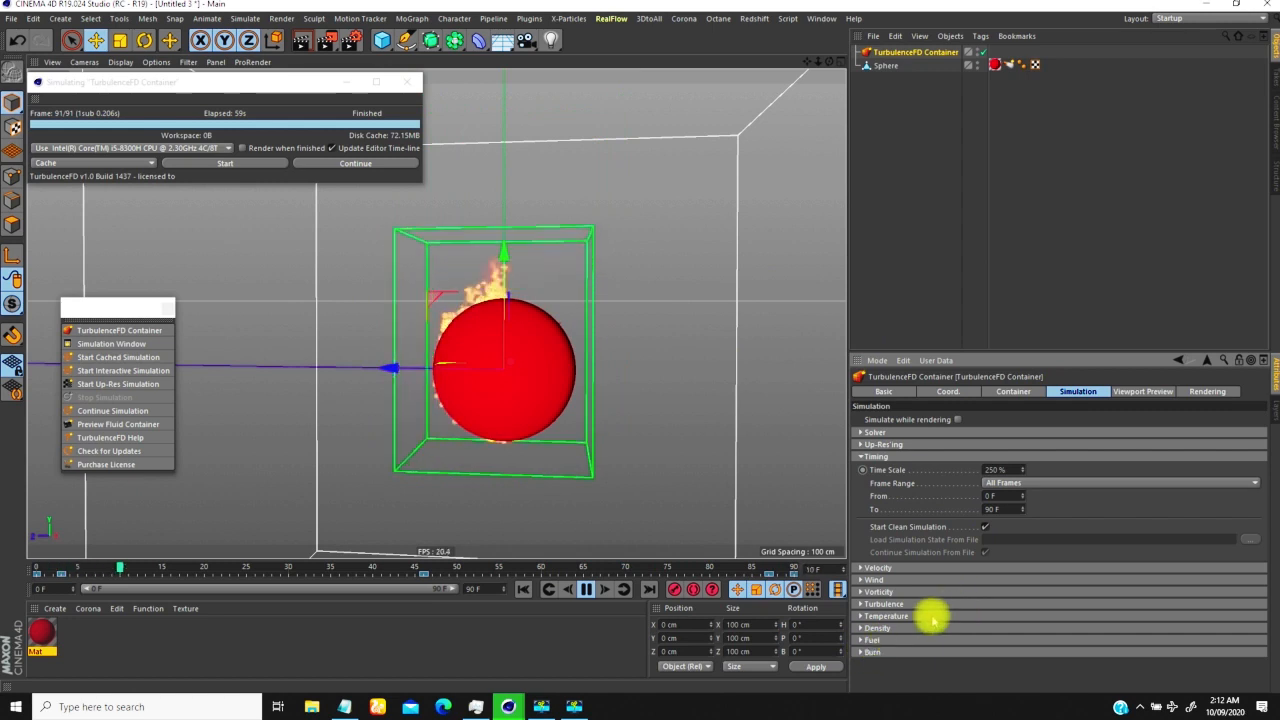
click(860, 616)
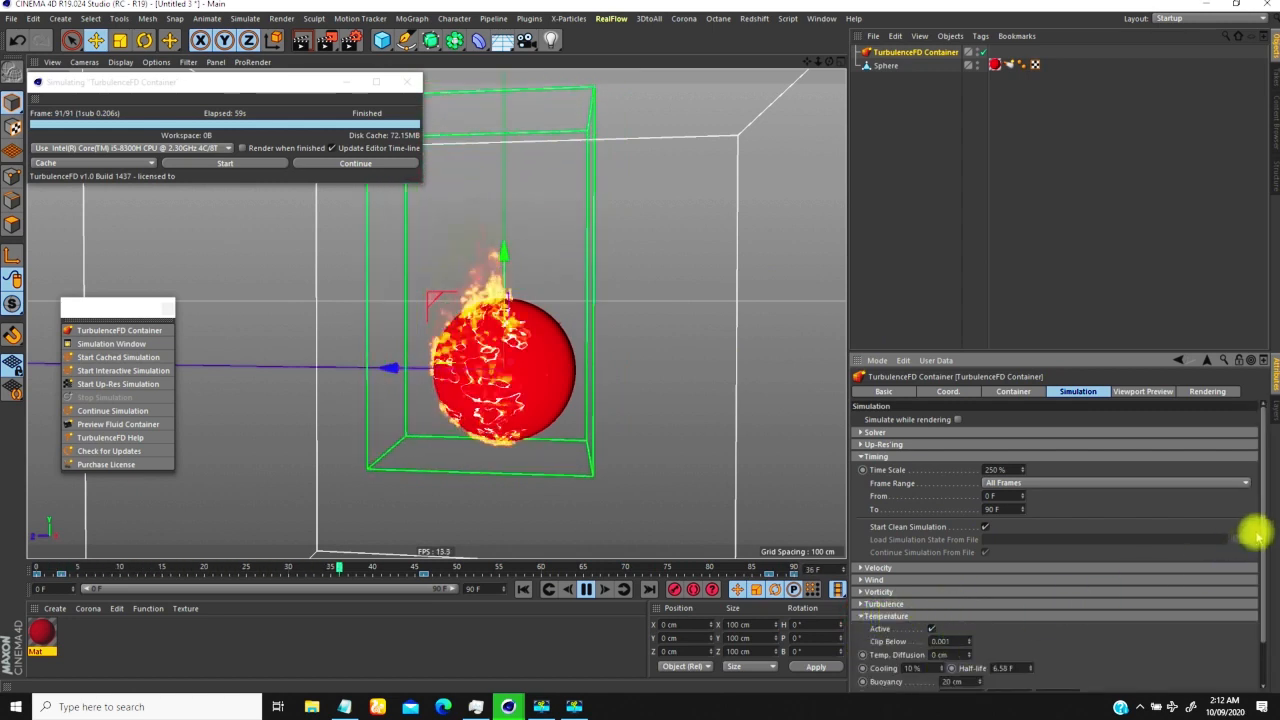
scroll(1237, 570, down, 2)
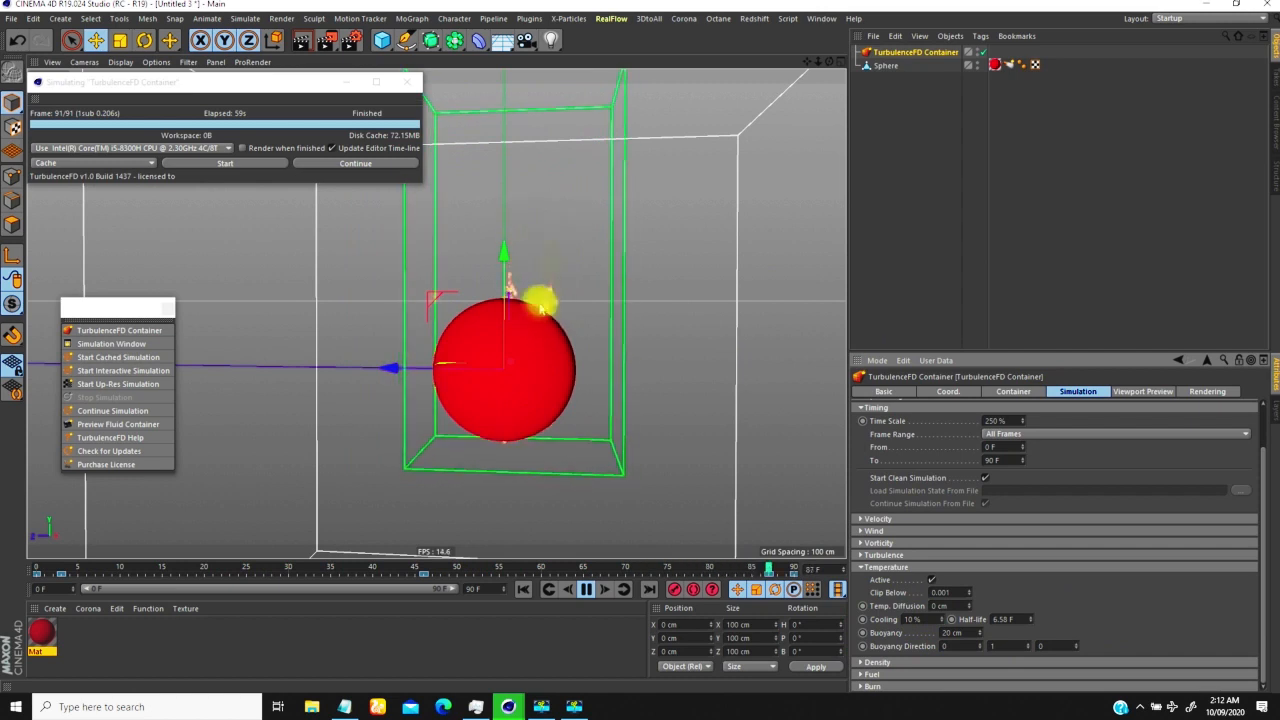
alt+right_drag(537, 302, 536, 341)
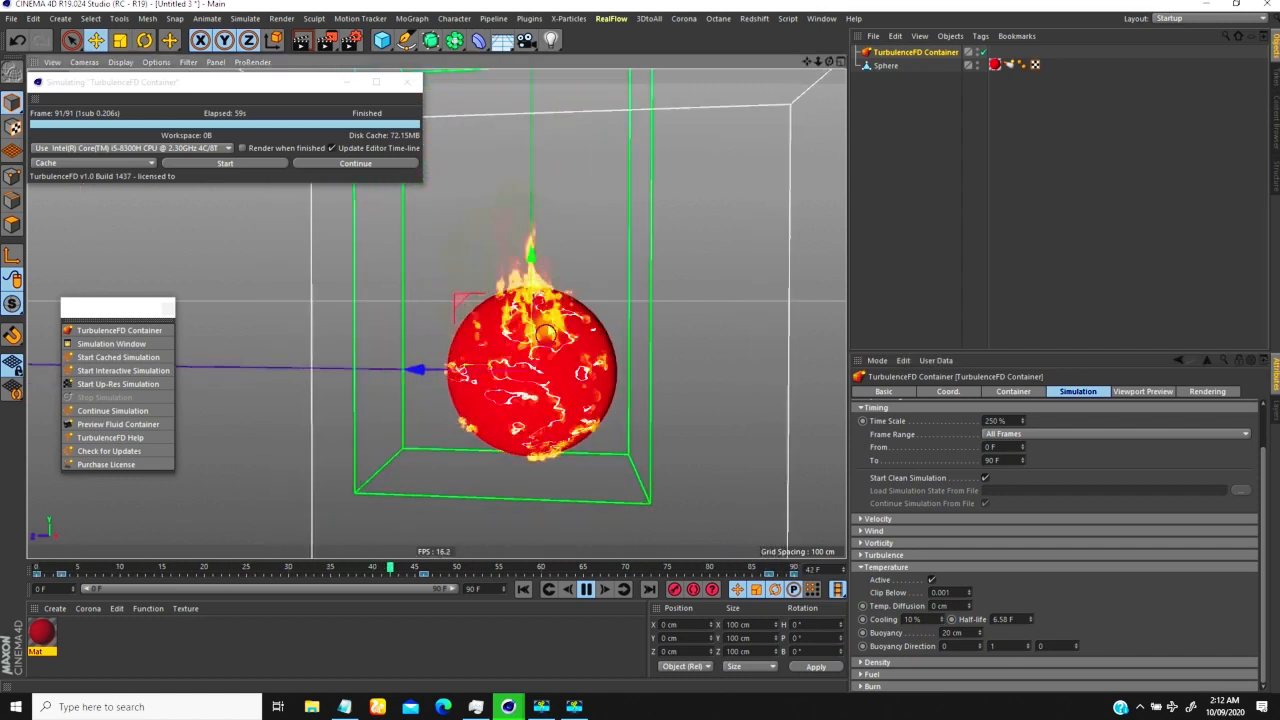
click(586, 589)
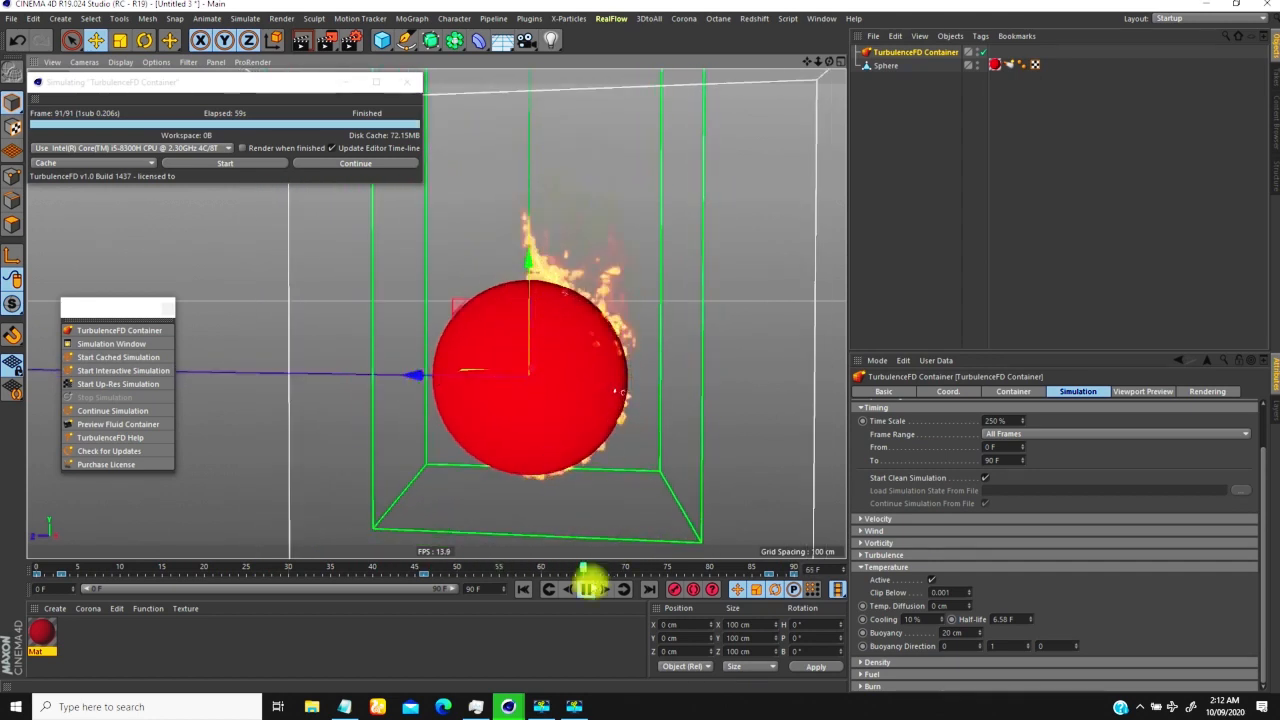
drag(624, 567, 395, 568)
scroll(543, 336, up, 2)
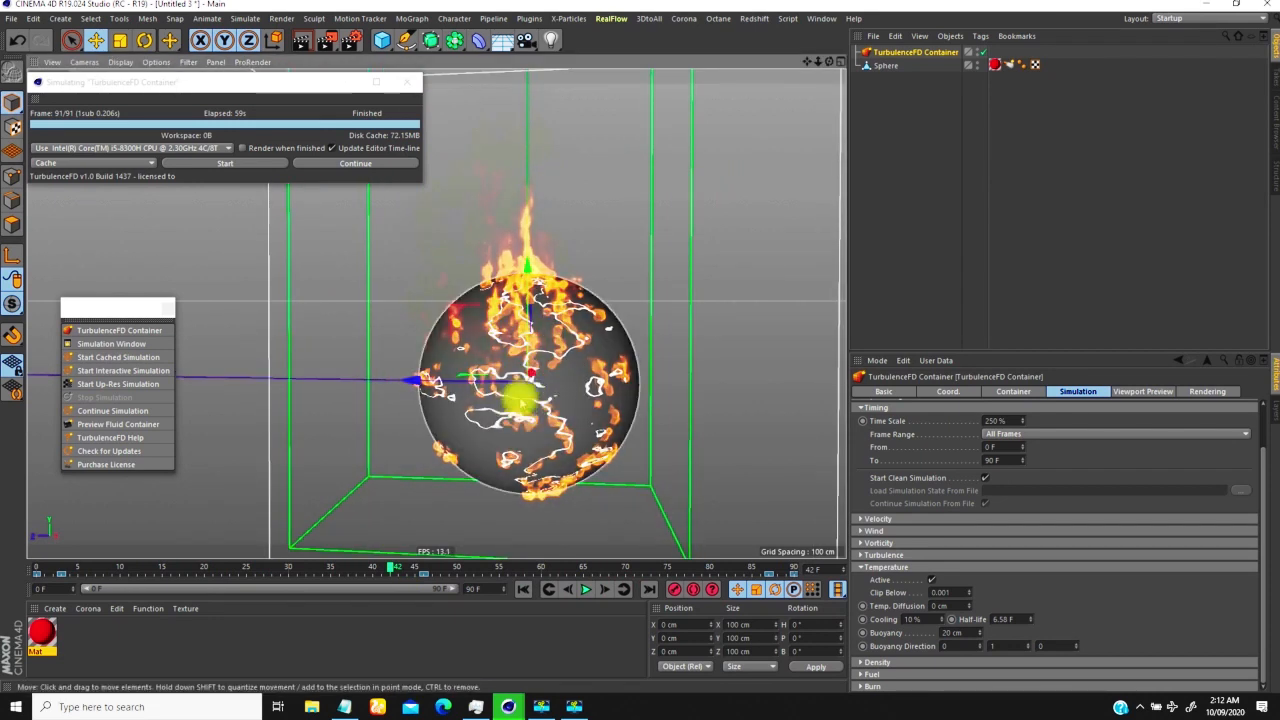
Set the turbulence of the Gradient layer mask in the sphere material's Color channel to 20 %
click(42, 631)
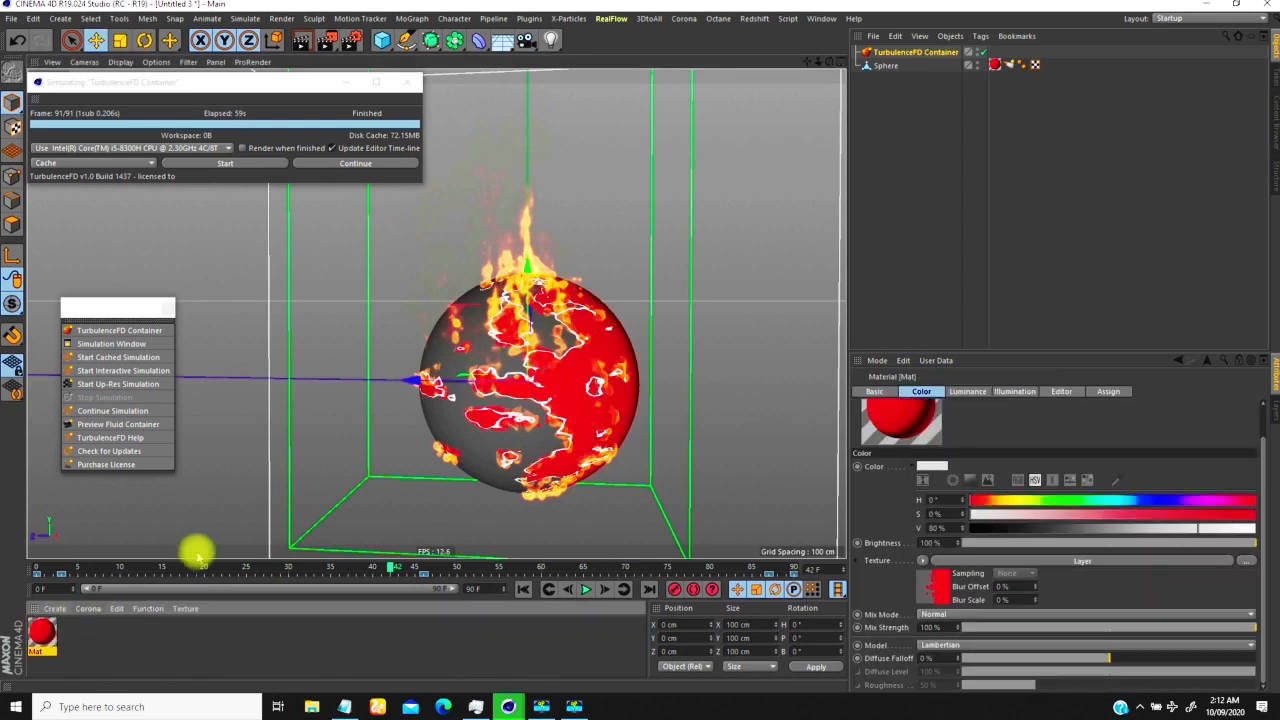
double_click(43, 627)
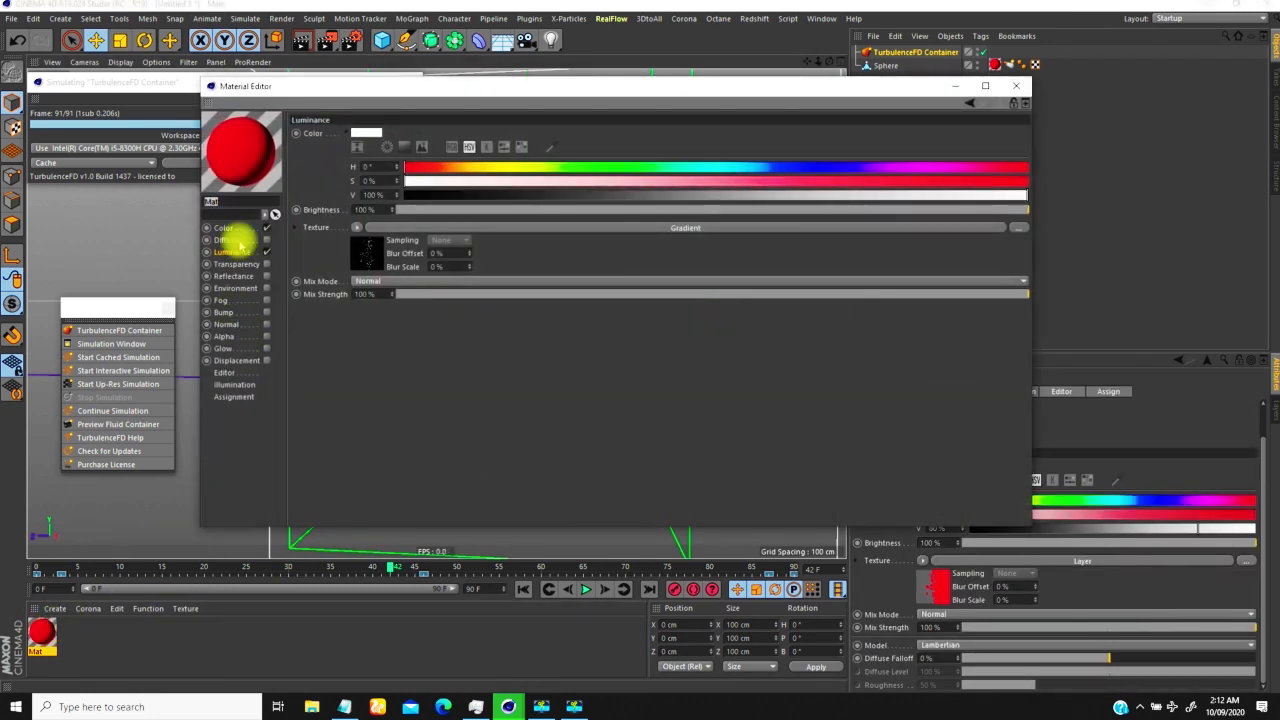
click(225, 229)
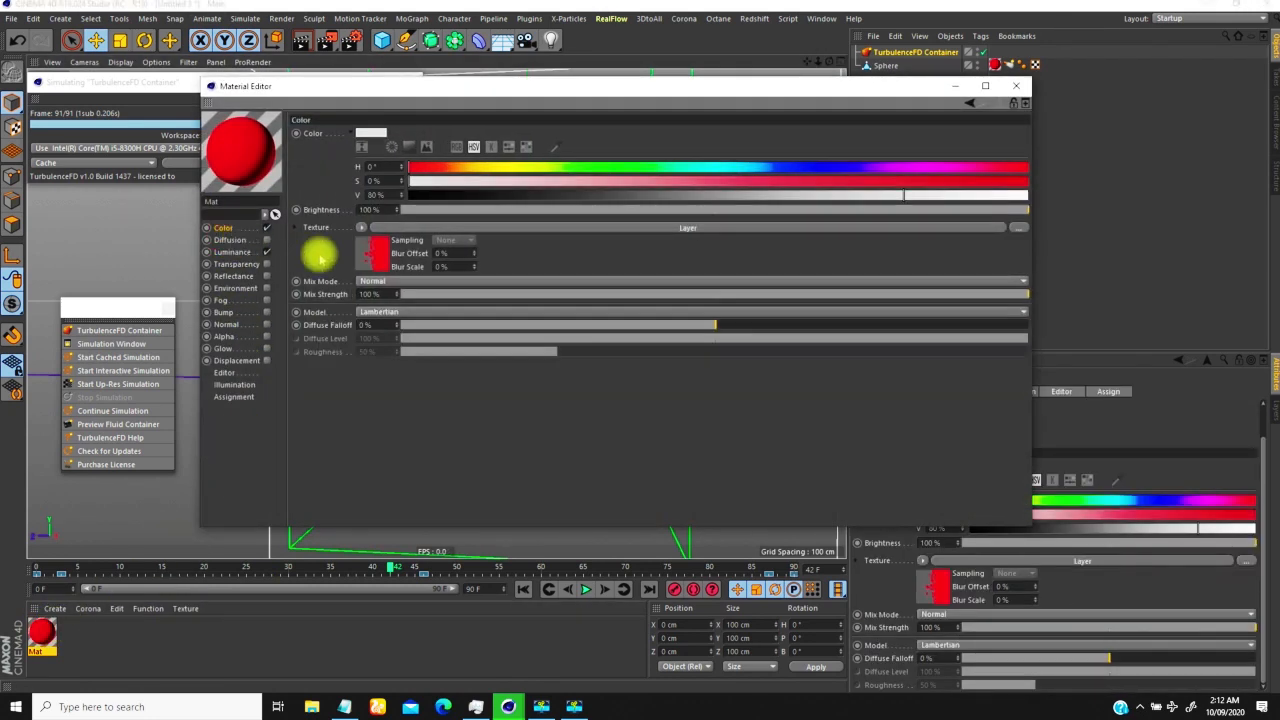
click(381, 264)
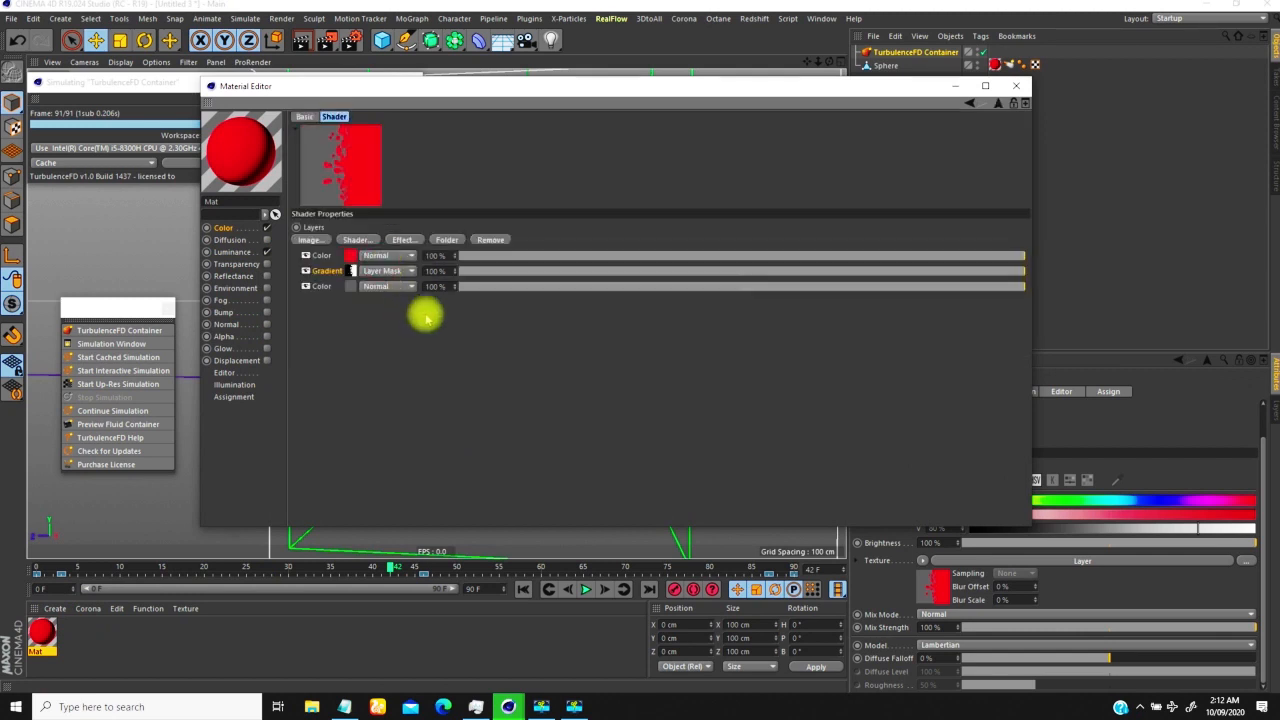
click(351, 271)
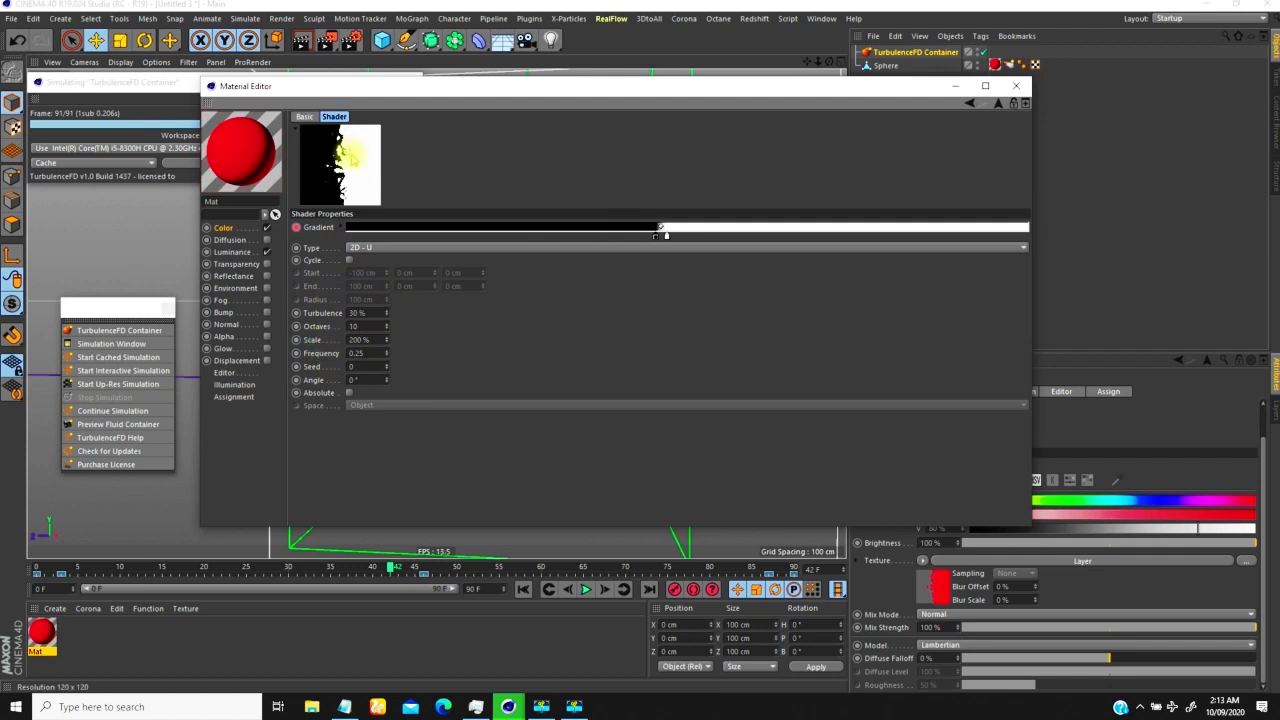
click(369, 312)
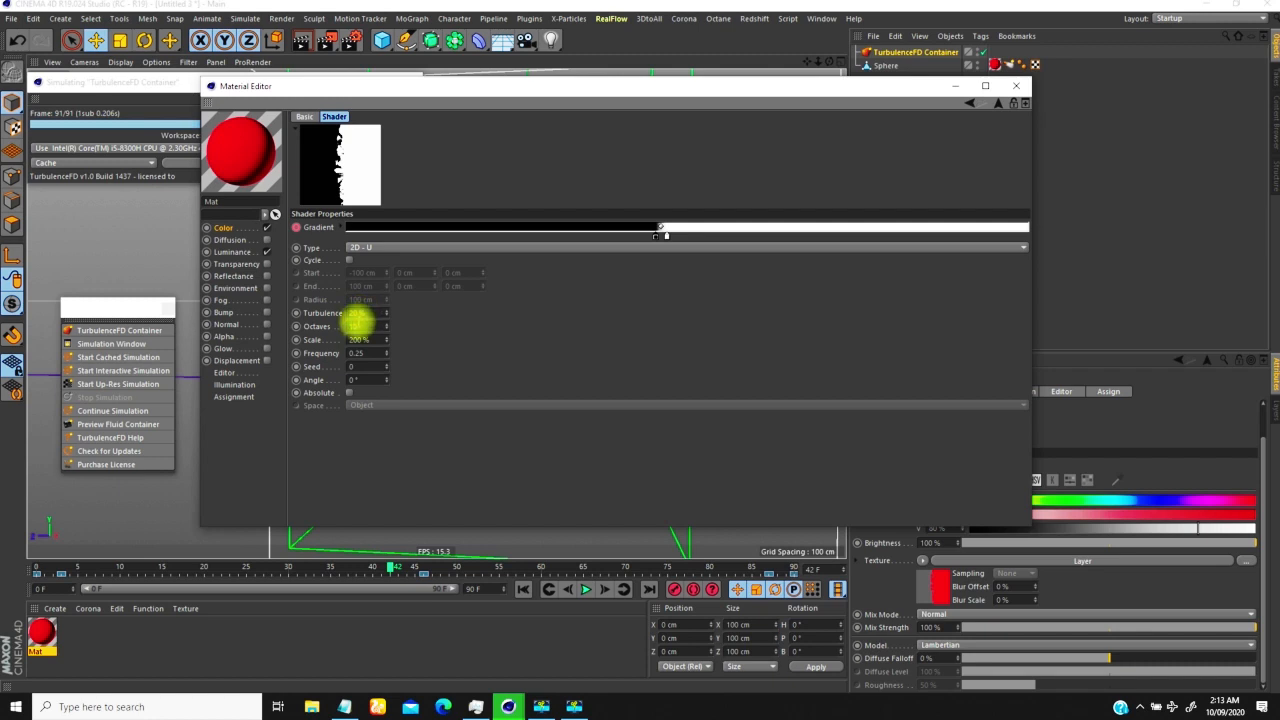
Set the turbulence of the Luminance channel's Gradient to 20 % and close the material editor
click(236, 253)
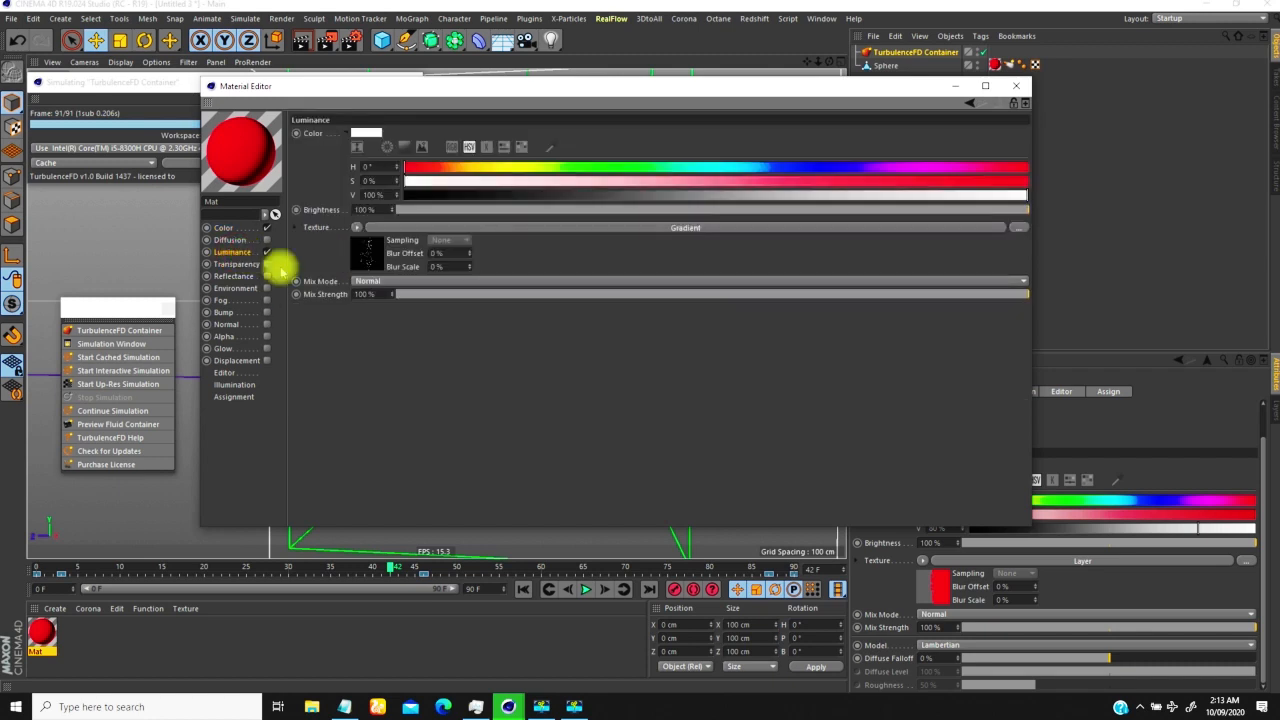
click(362, 252)
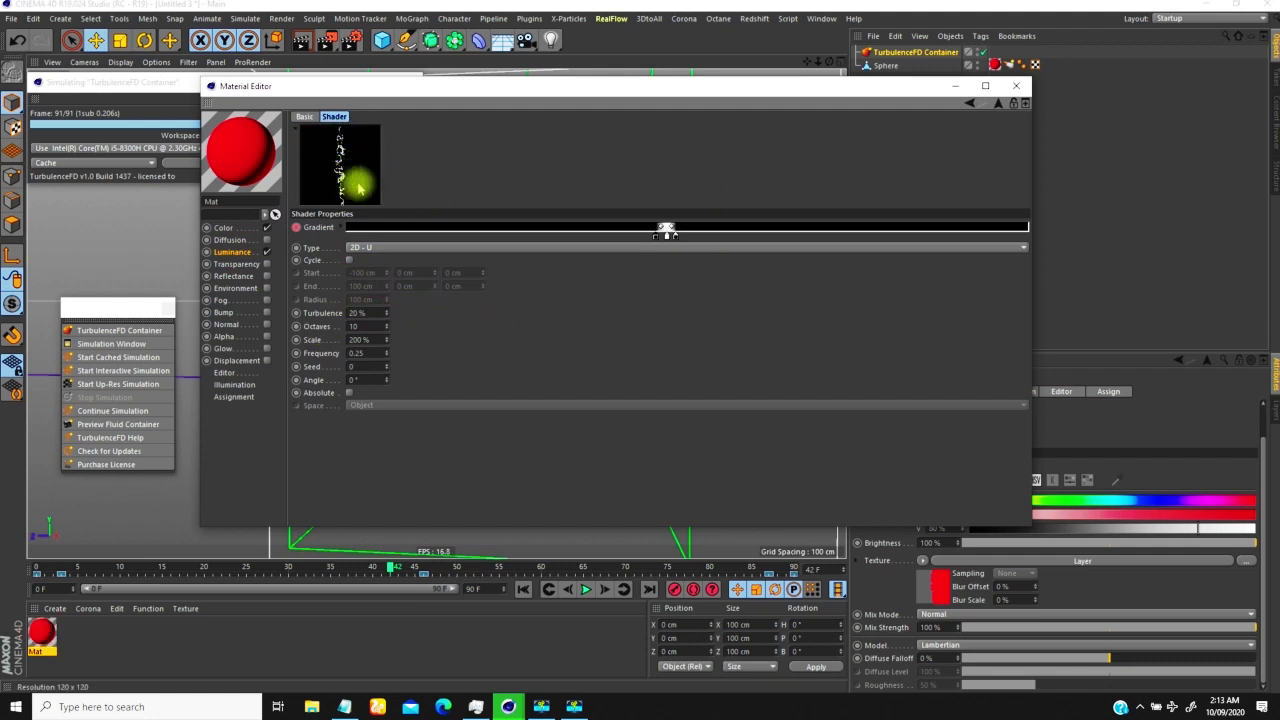
click(1016, 86)
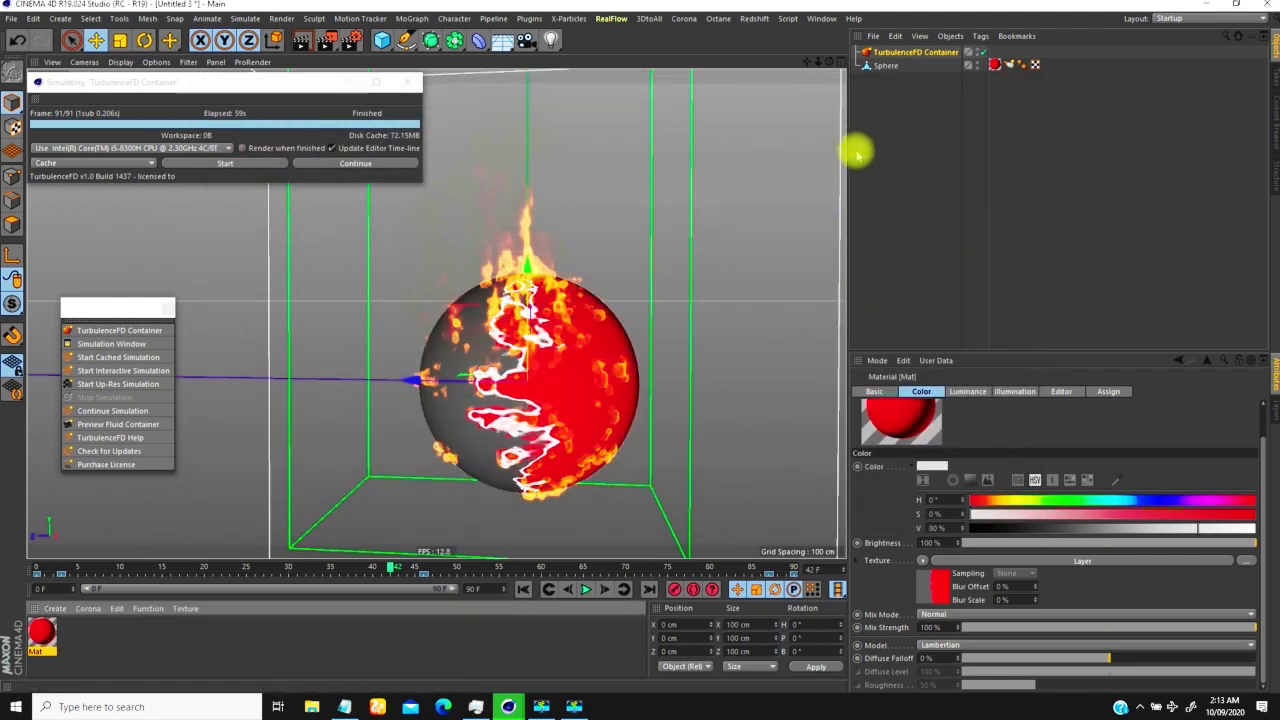
Return to the first frame and set the TurbulenceFD Container's Temperature cooling to 8 %
click(522, 589)
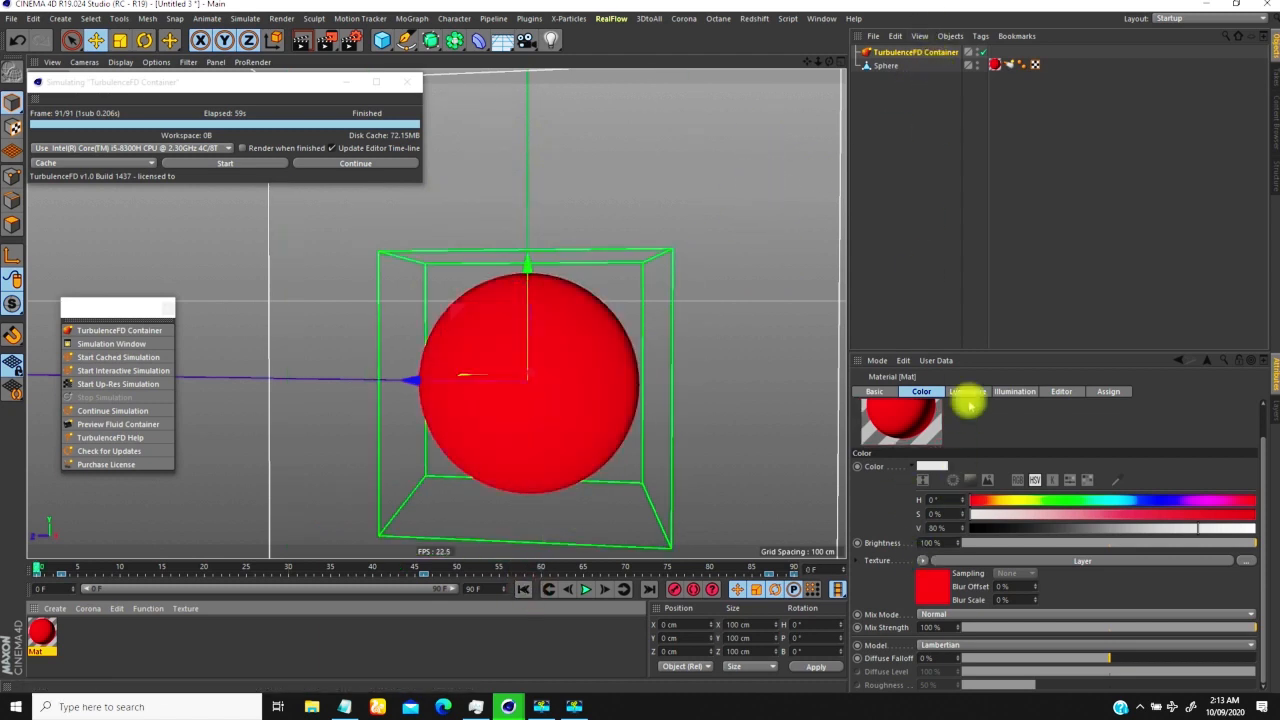
click(911, 53)
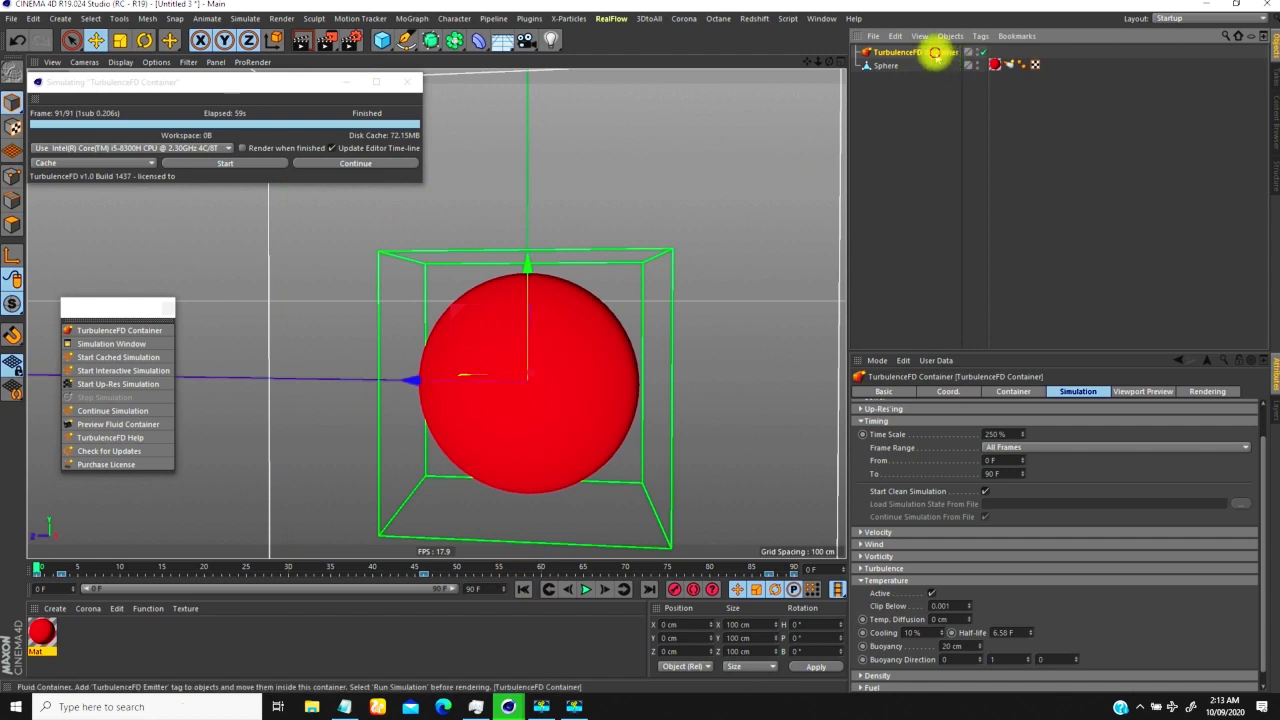
double_click(914, 632)
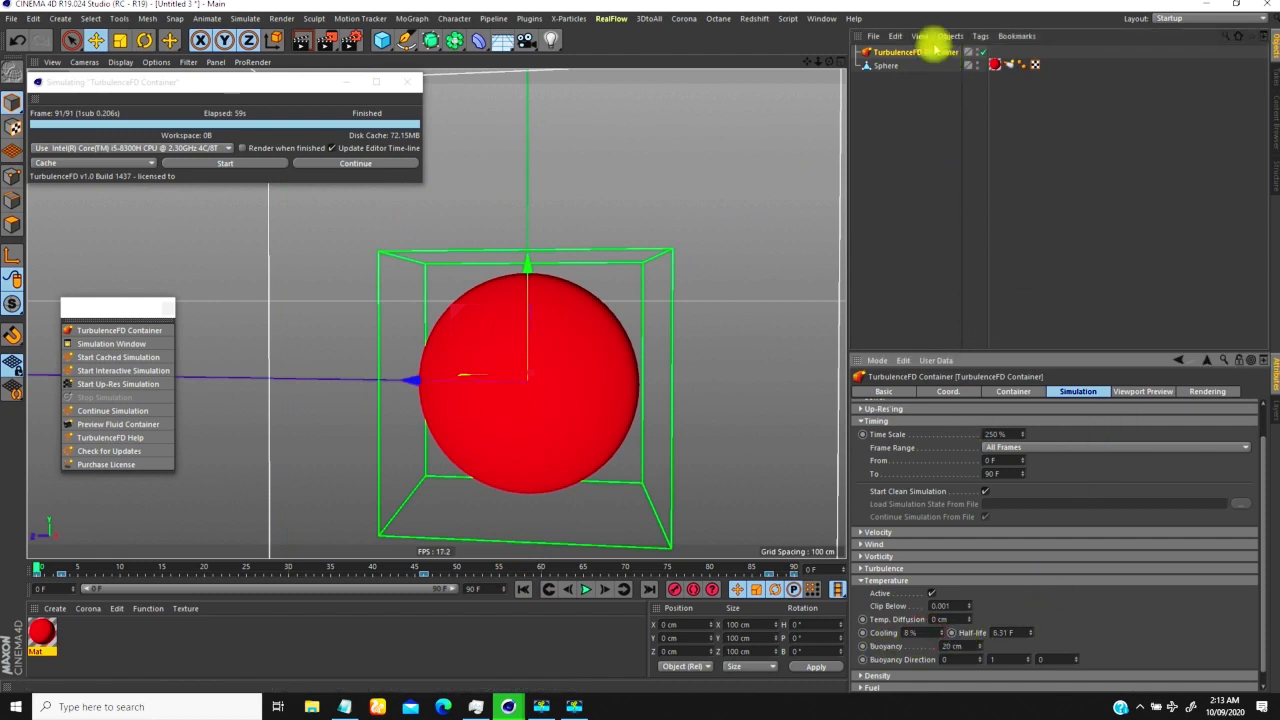
click(915, 240)
Add a sixth simulation cache to the TurbulenceFD Container and run the simulation into it
click(912, 52)
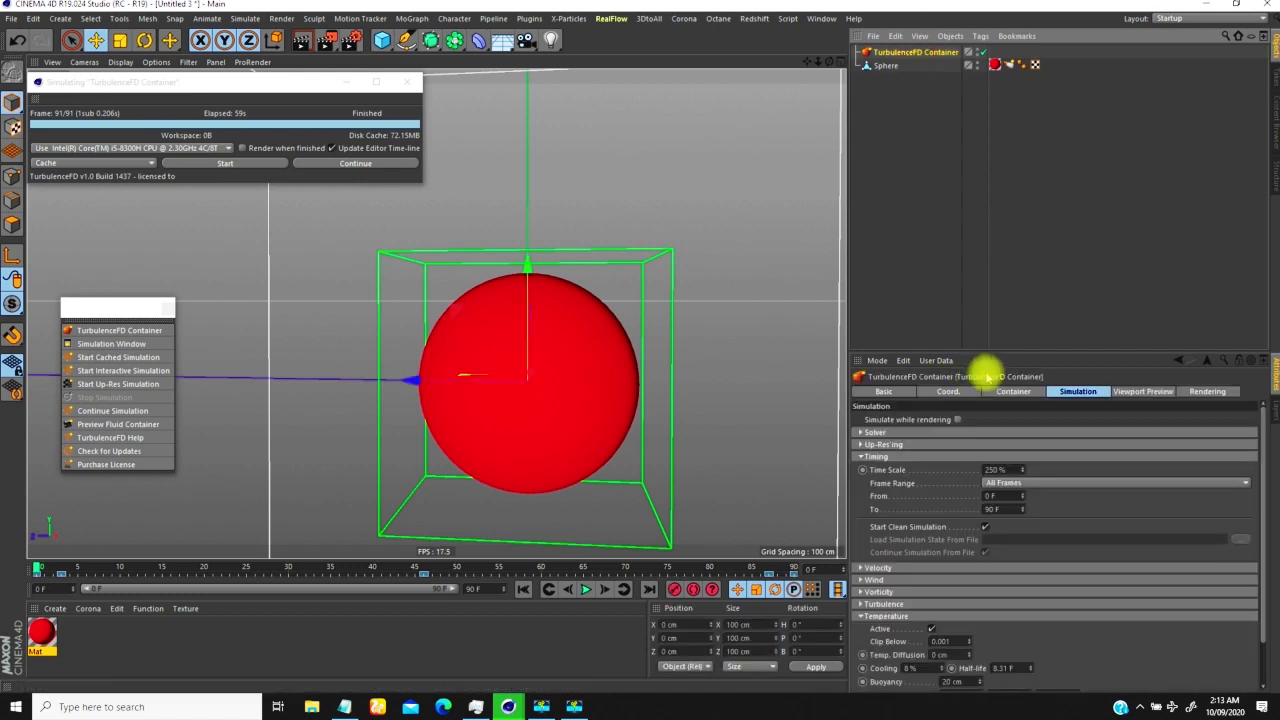
click(968, 605)
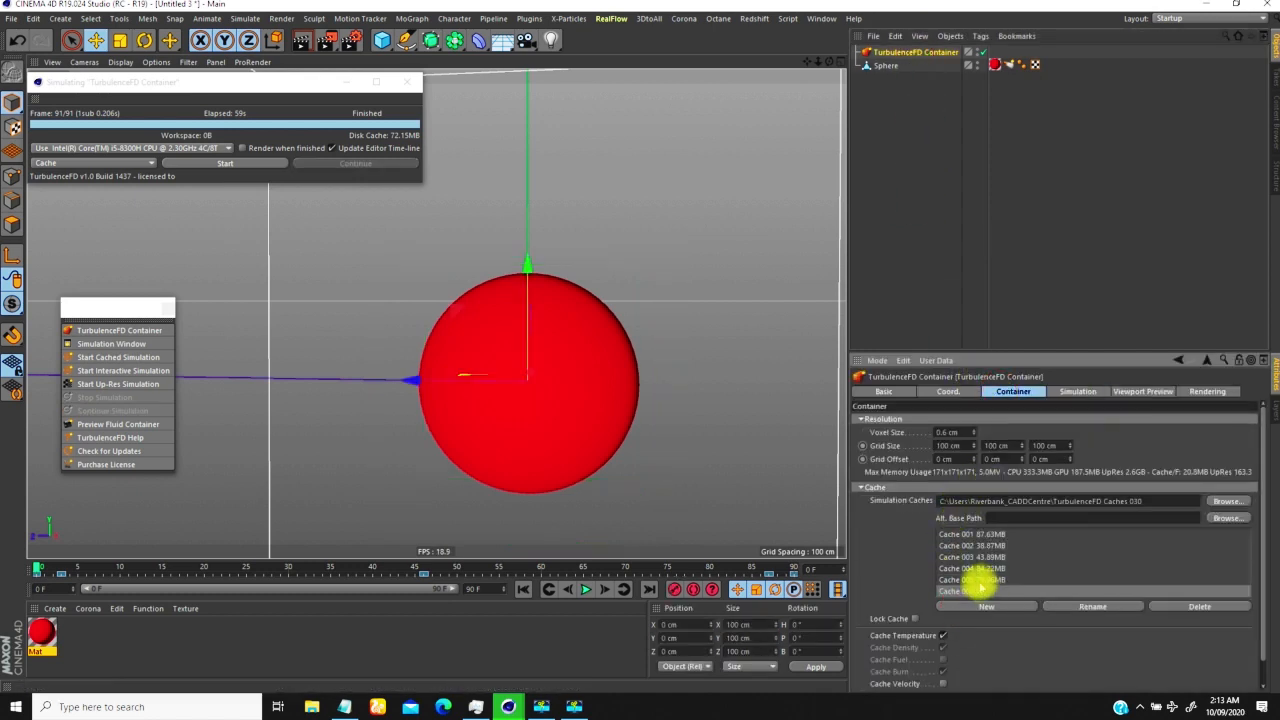
click(225, 163)
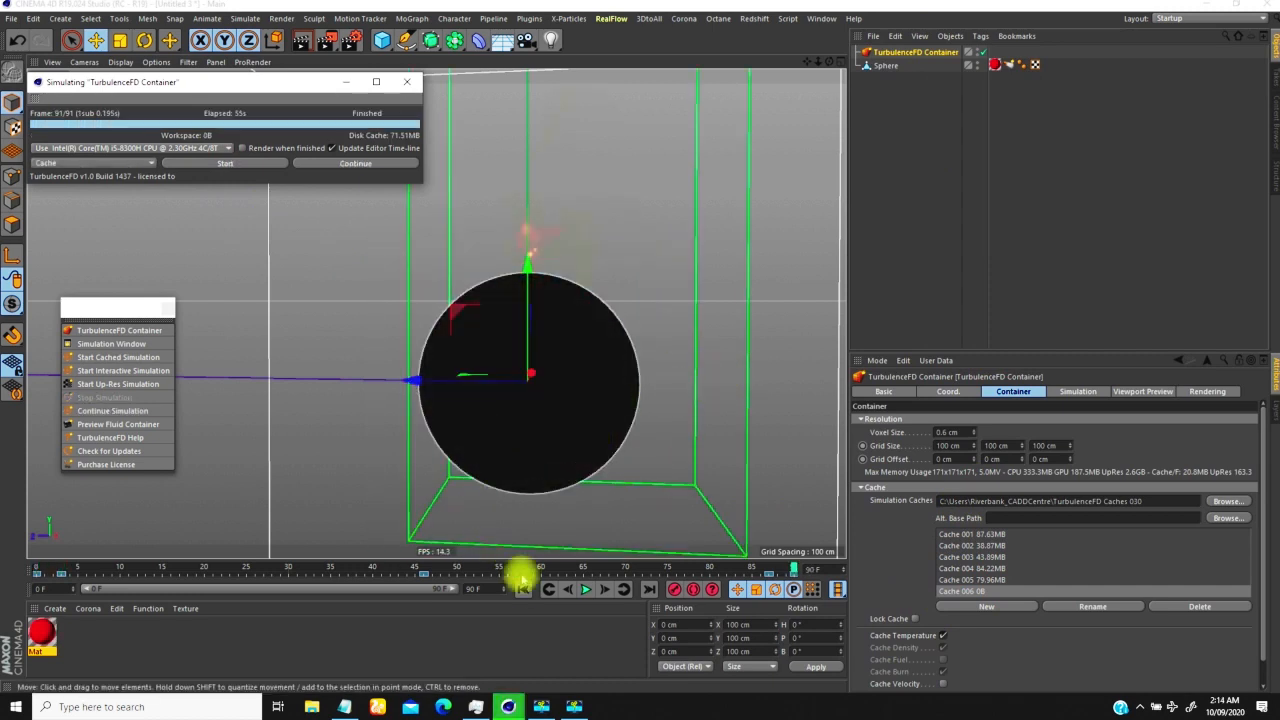
Play back the sixth cache from the first frame to inspect the fire with the container deselected
click(522, 589)
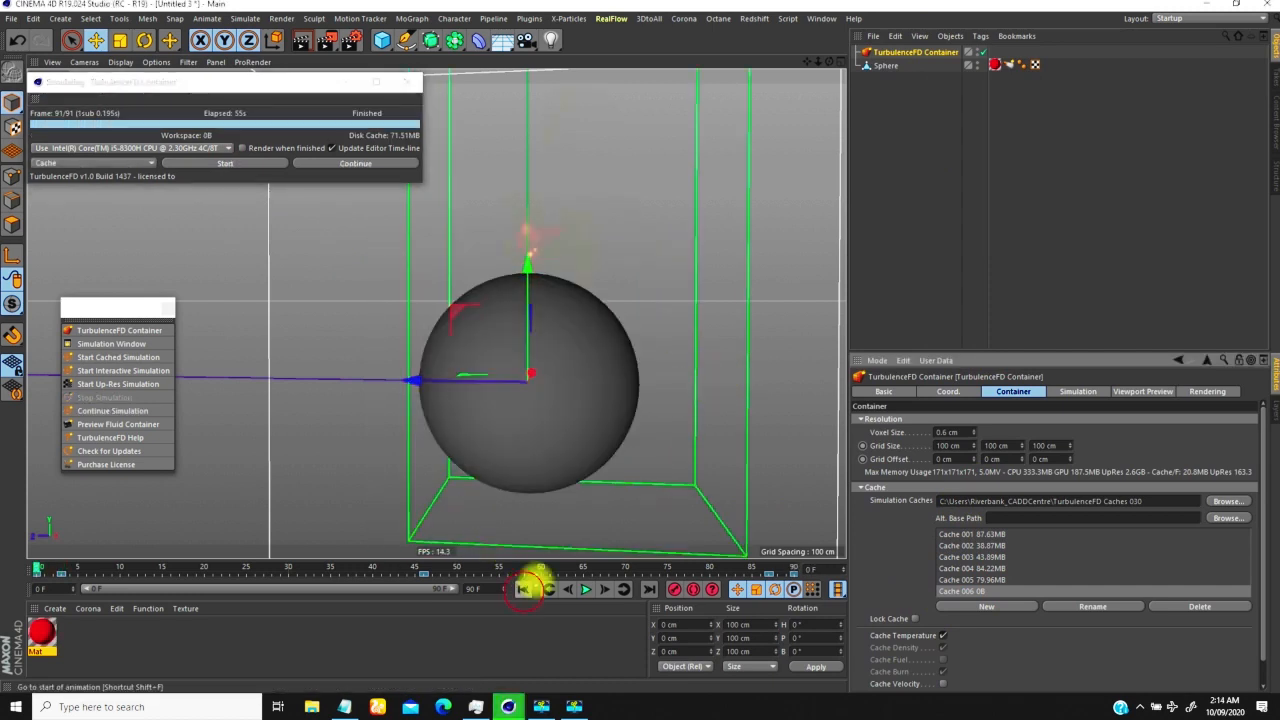
click(585, 589)
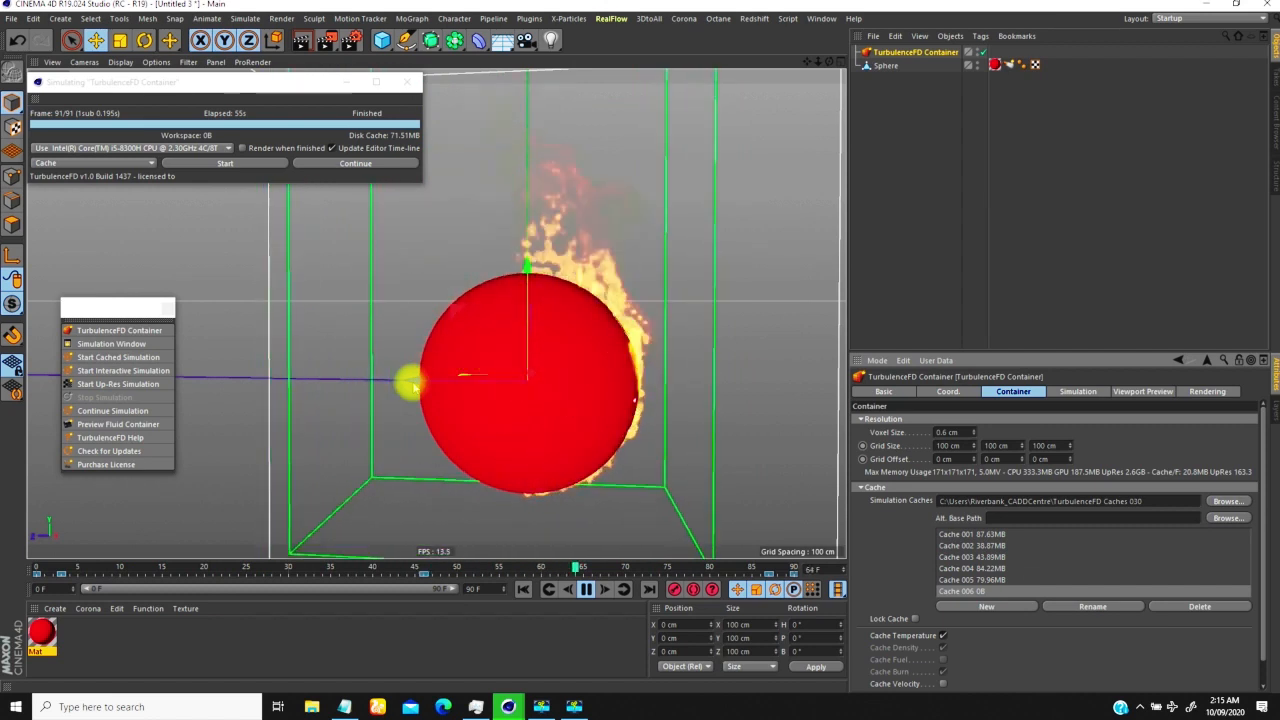
click(900, 140)
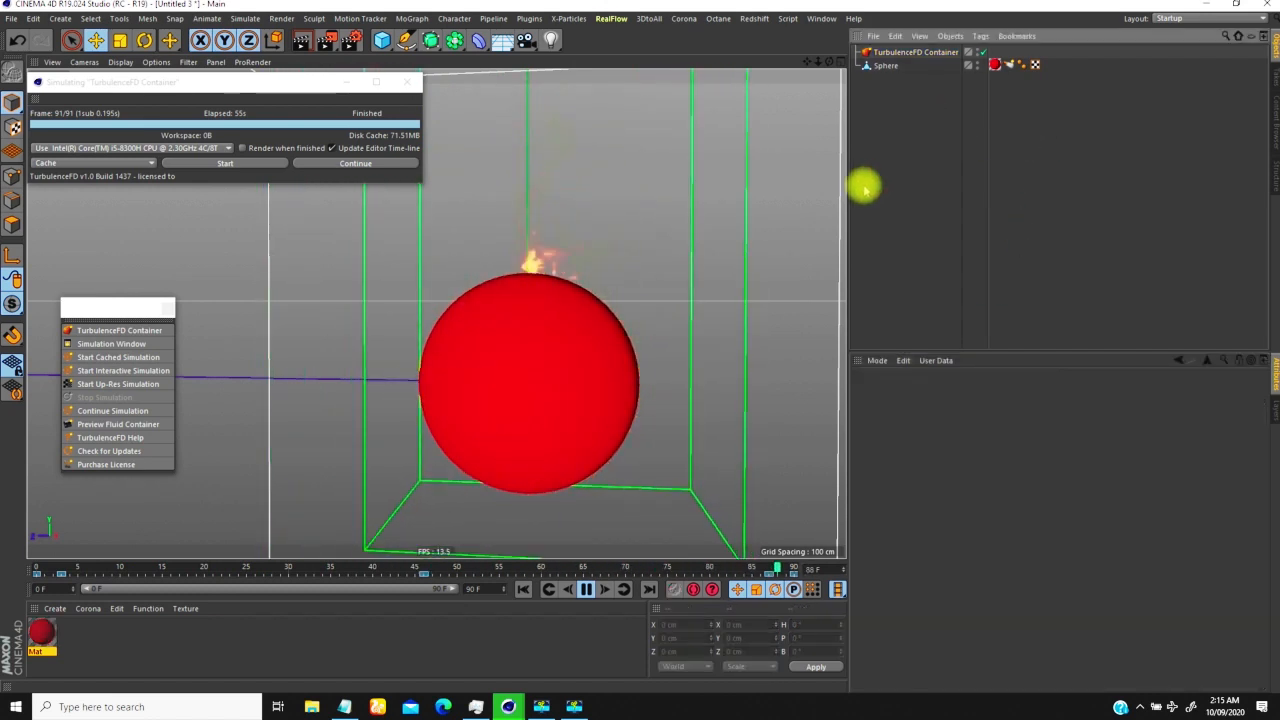